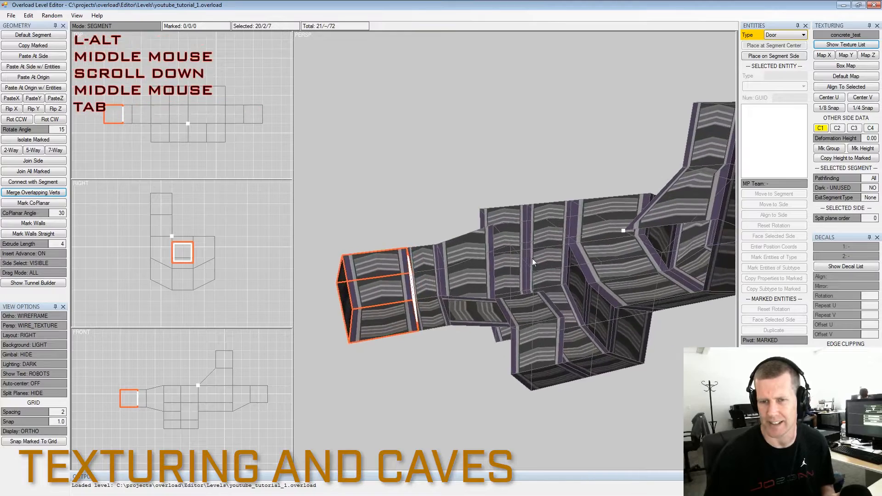
# Switch to side editing mode and open the texture list, placing it over the orthographic views
pyautogui.keyDown('alt'); pyautogui.moveTo(547, 261); pyautogui.dragTo(524, 272, button='middle'); pyautogui.keyUp('alt')
pyautogui.keyDown('alt'); pyautogui.scroll(1, 524, 272); pyautogui.keyUp('alt')
pyautogui.keyDown('alt'); pyautogui.moveTo(524, 272); pyautogui.dragTo(527, 259); pyautogui.keyUp('alt')
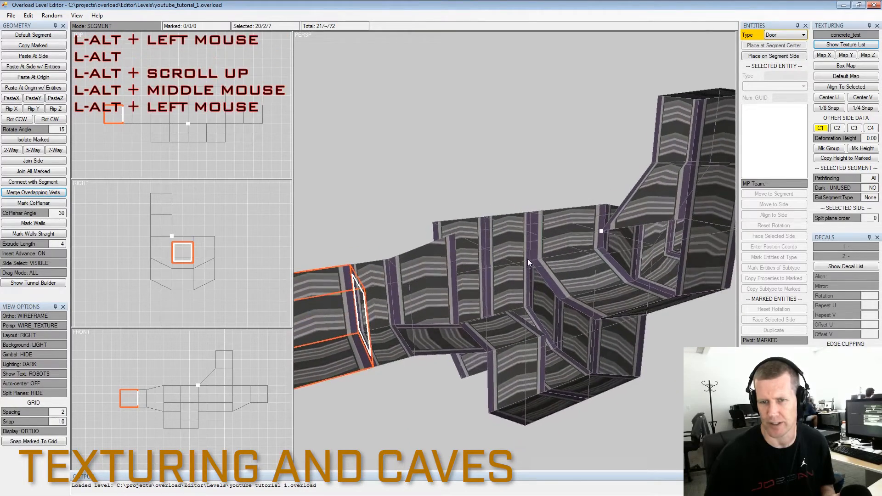
pyautogui.keyDown('alt'); pyautogui.scroll(1, 527, 259); pyautogui.keyUp('alt')
pyautogui.keyDown('alt'); pyautogui.moveTo(527, 259); pyautogui.dragTo(543, 260, button='middle'); pyautogui.keyUp('alt')
pyautogui.moveTo(543, 259)
pyautogui.keyDown('alt'); pyautogui.mouseDown()
pyautogui.moveTo(538, 267)
pyautogui.moveTo(544, 258)
pyautogui.mouseUp(); pyautogui.keyUp('alt')
pyautogui.press('Tab')
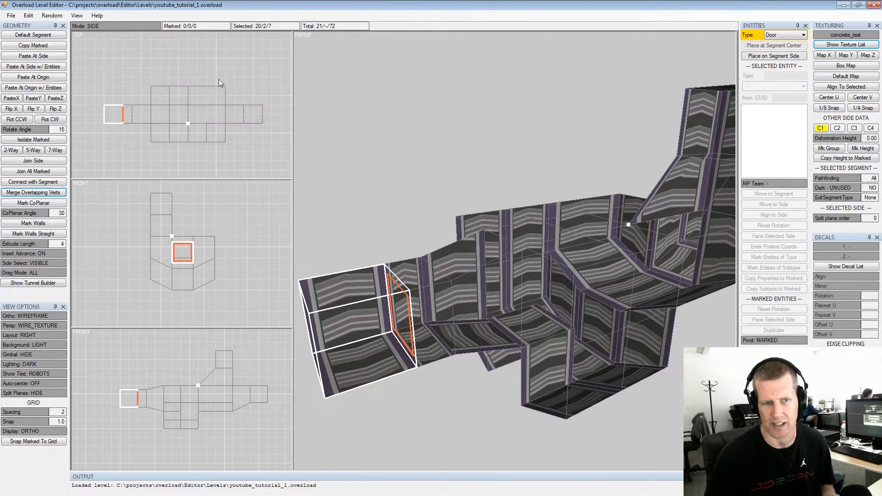
pyautogui.click(871, 45)
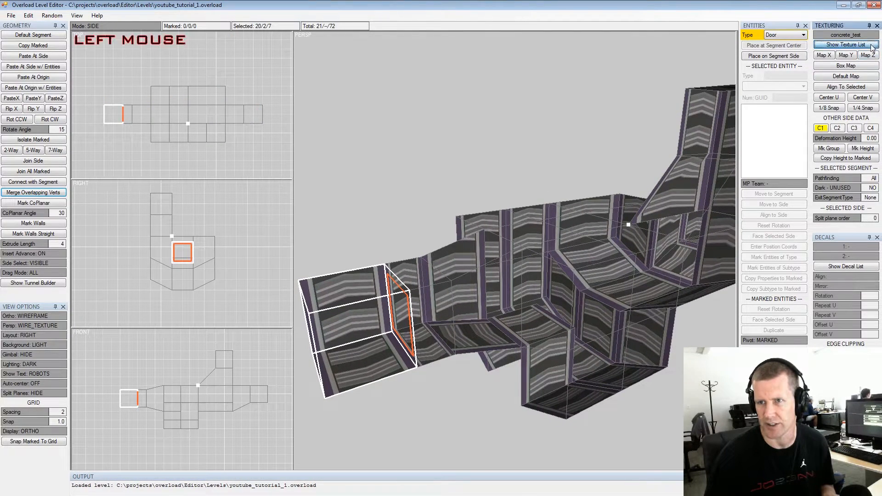
pyautogui.moveTo(283, 11); pyautogui.dragTo(201, 26)
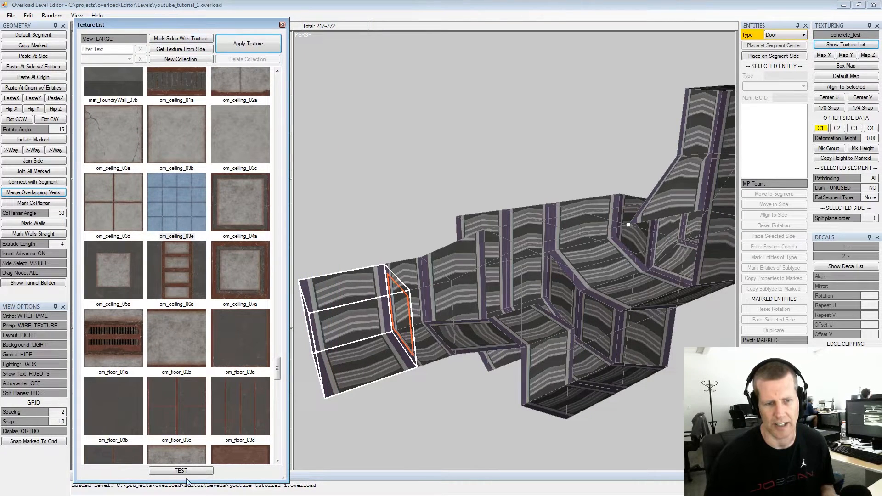
# Mark every side of the level and apply the ind_metal_wall_13a texture to them
pyautogui.moveTo(277, 366); pyautogui.dragTo(281, 325)
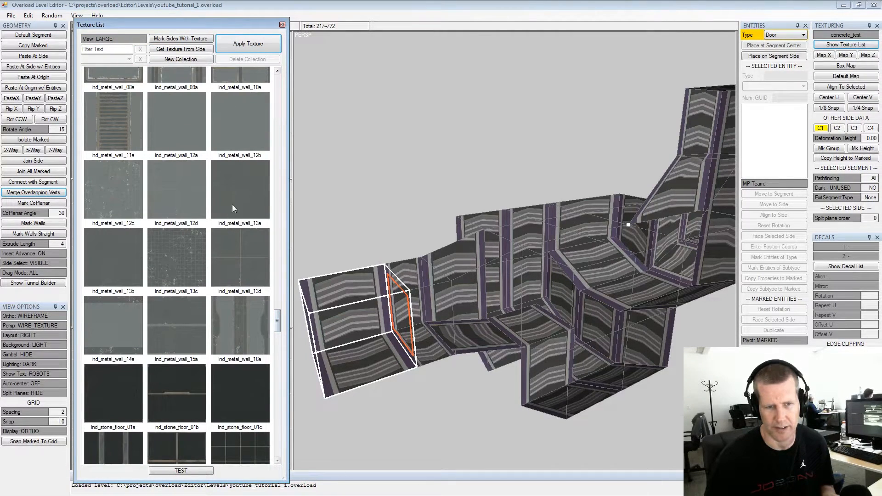
pyautogui.click(234, 202)
pyautogui.click(248, 43)
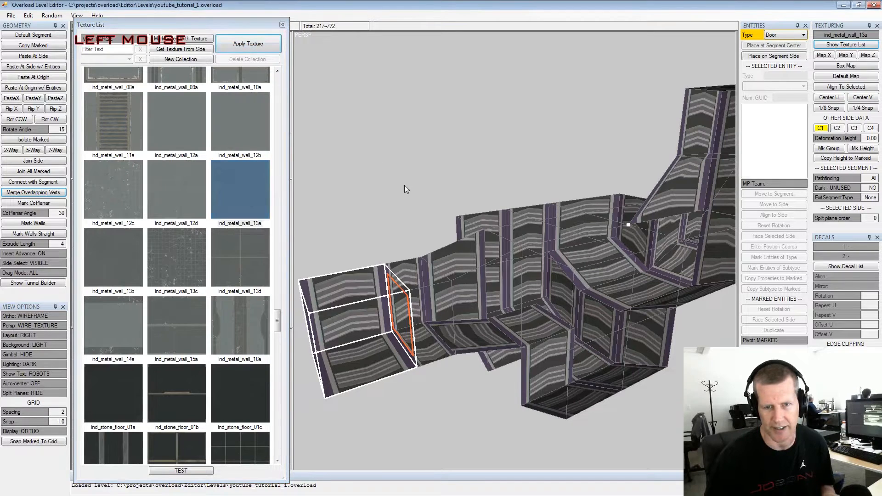
pyautogui.press('space')
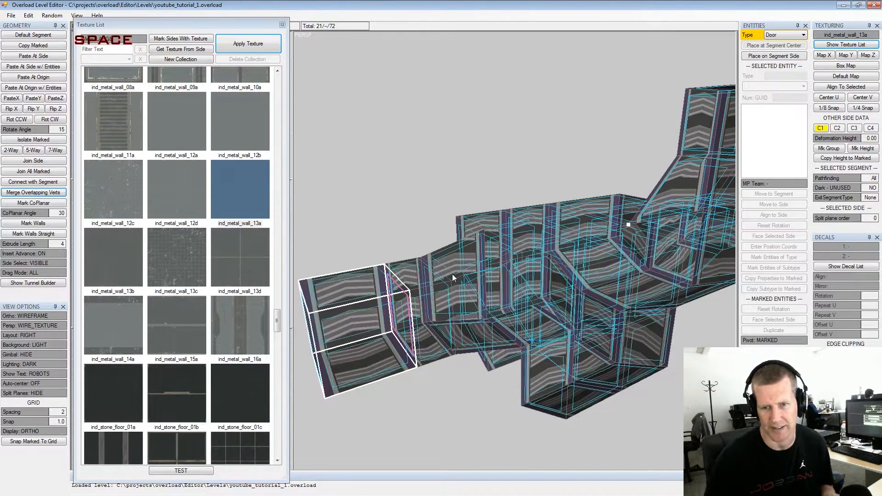
pyautogui.click(246, 45)
pyautogui.keyDown('alt'); pyautogui.moveTo(487, 232); pyautogui.dragTo(505, 263); pyautogui.keyUp('alt')
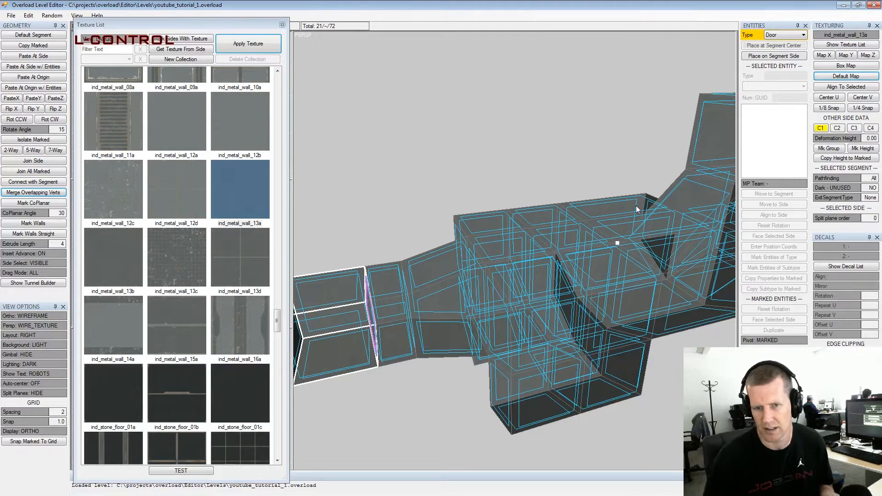
# Reset the marked sides to default mapping and apply the ind_metal_wall_13c texture to them
pyautogui.hotkey('ctrl', 't')
pyautogui.click(199, 257)
pyautogui.click(248, 43)
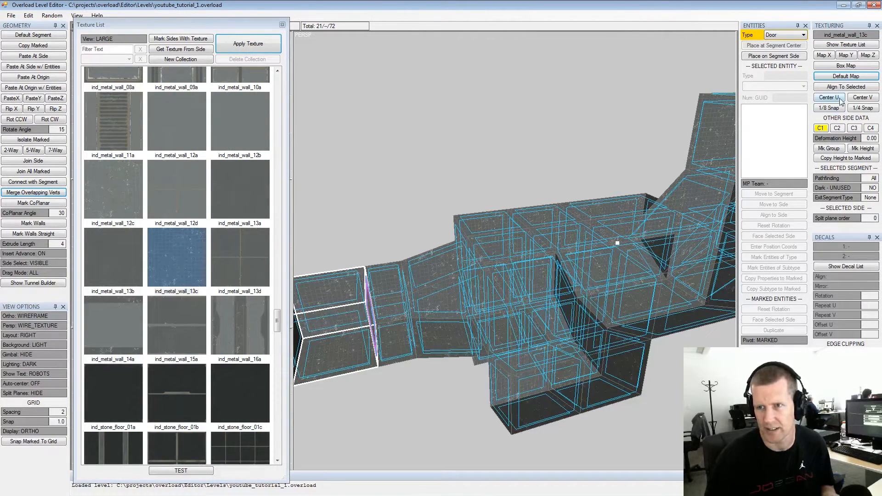
# Try X-axis mapping on the marked sides and restore their default mapping
pyautogui.click(831, 55)
pyautogui.moveTo(542, 311)
pyautogui.keyDown('alt'); pyautogui.mouseDown()
pyautogui.moveTo(553, 291)
pyautogui.moveTo(530, 300)
pyautogui.mouseUp(); pyautogui.keyUp('alt')
pyautogui.keyDown('alt'); pyautogui.scroll(5, 565, 282); pyautogui.keyUp('alt')
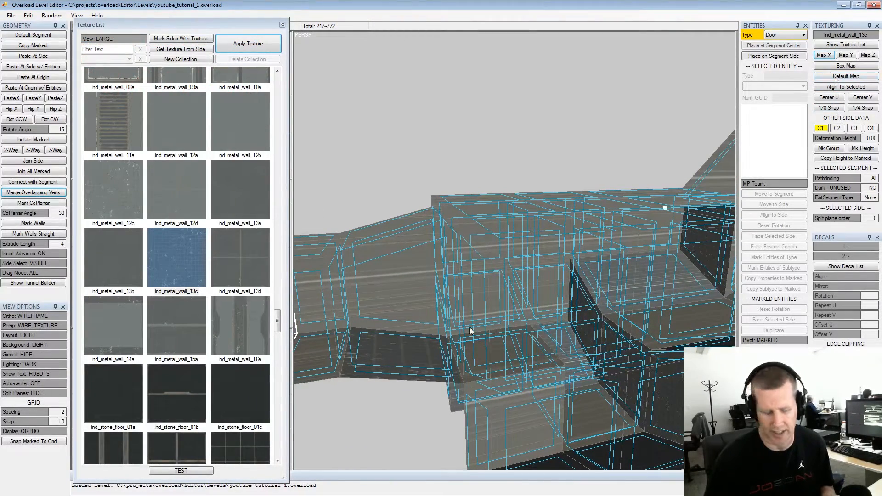
pyautogui.hotkey('ctrl', 't')
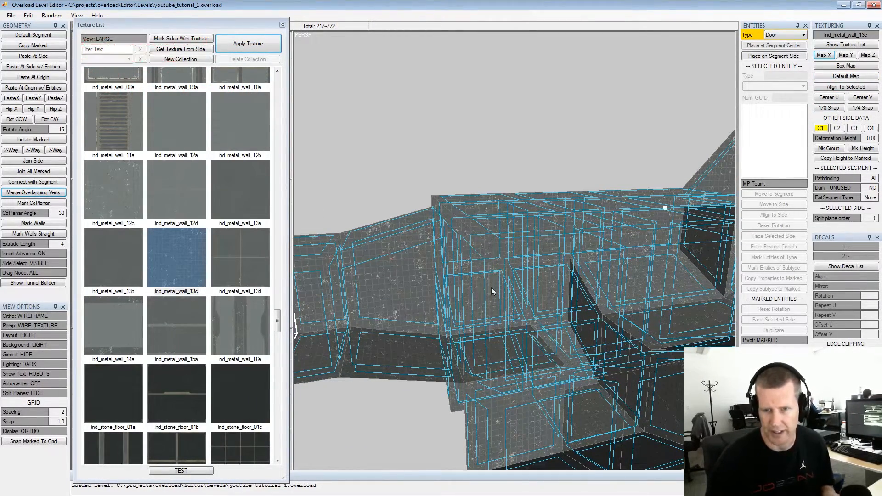
# Examine how the wall texture runs across the tunnel and the main room
pyautogui.keyDown('alt'); pyautogui.moveTo(545, 283); pyautogui.dragTo(515, 286); pyautogui.keyUp('alt')
pyautogui.keyDown('alt'); pyautogui.moveTo(515, 286); pyautogui.dragTo(555, 275, button='middle'); pyautogui.keyUp('alt')
pyautogui.keyDown('alt'); pyautogui.moveTo(555, 275); pyautogui.dragTo(543, 242); pyautogui.keyUp('alt')
pyautogui.keyDown('alt'); pyautogui.moveTo(543, 242); pyautogui.dragTo(580, 249, button='middle'); pyautogui.keyUp('alt')
pyautogui.keyDown('alt'); pyautogui.moveTo(580, 250); pyautogui.dragTo(536, 256); pyautogui.keyUp('alt')
pyautogui.keyDown('alt'); pyautogui.scroll(3, 510, 259); pyautogui.keyUp('alt')
pyautogui.keyDown('alt'); pyautogui.moveTo(537, 256); pyautogui.dragTo(538, 269, button='middle'); pyautogui.keyUp('alt')
pyautogui.keyDown('alt'); pyautogui.moveTo(539, 269); pyautogui.dragTo(560, 265); pyautogui.keyUp('alt')
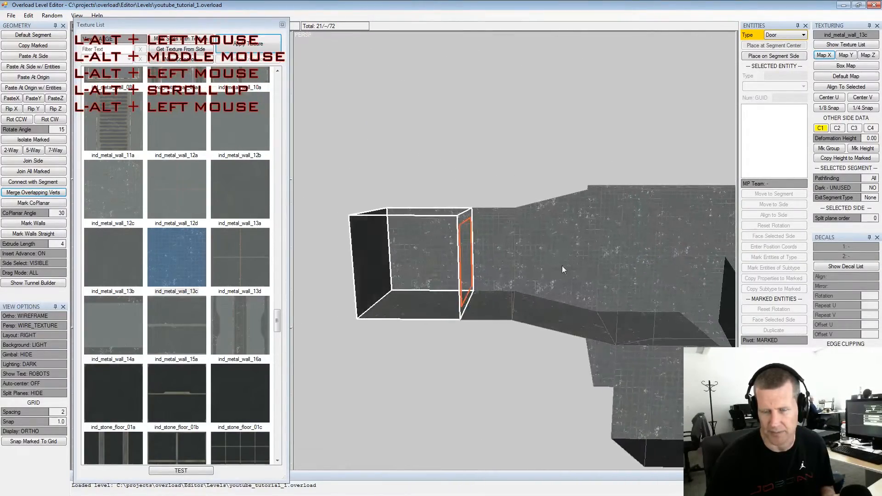
pyautogui.keyDown('alt'); pyautogui.moveTo(561, 265); pyautogui.dragTo(480, 272, button='middle'); pyautogui.keyUp('alt')
pyautogui.keyDown('alt'); pyautogui.scroll(-3, 481, 272); pyautogui.keyUp('alt')
pyautogui.moveTo(480, 272)
pyautogui.keyDown('alt'); pyautogui.mouseDown()
pyautogui.moveTo(584, 275)
pyautogui.moveTo(533, 288)
pyautogui.moveTo(481, 270)
pyautogui.mouseUp(); pyautogui.keyUp('alt')
pyautogui.keyDown('alt'); pyautogui.scroll(3, 575, 276); pyautogui.keyUp('alt')
pyautogui.moveTo(481, 270)
pyautogui.keyDown('alt'); pyautogui.mouseDown(button='middle')
pyautogui.moveTo(506, 272)
pyautogui.moveTo(489, 276)
pyautogui.mouseUp(button='middle'); pyautogui.keyUp('alt')
# Mark all sides again and apply the ind_metal_wall_07a texture to the whole level
pyautogui.hotkey('shift', 'space')
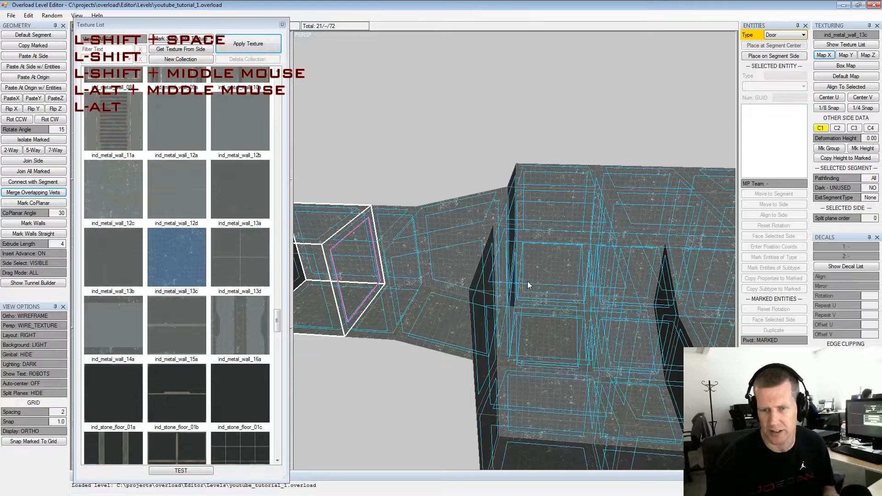
pyautogui.click(180, 334)
pyautogui.click(233, 251)
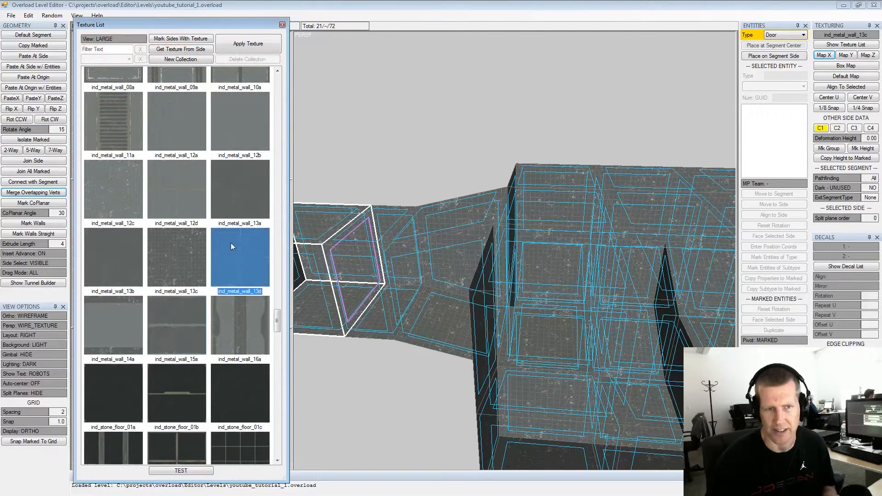
pyautogui.scroll(2, 161, 150)
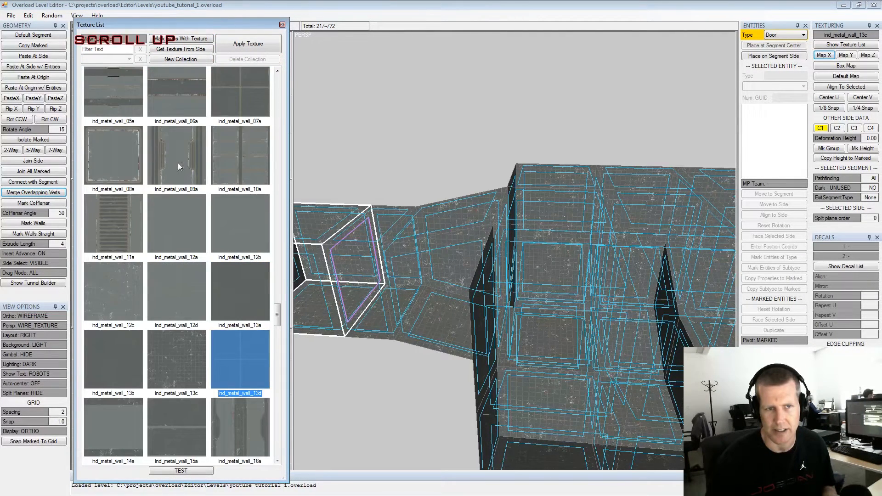
pyautogui.click(178, 165)
pyautogui.click(230, 150)
pyautogui.click(233, 87)
pyautogui.click(240, 49)
# Examine how the texture's grid lines meet between the tunnel's walls and floor
pyautogui.keyDown('alt'); pyautogui.moveTo(503, 272); pyautogui.dragTo(555, 290); pyautogui.keyUp('alt')
pyautogui.click(517, 285)
pyautogui.keyDown('alt'); pyautogui.scroll(3, 510, 293); pyautogui.keyUp('alt')
pyautogui.keyDown('alt'); pyautogui.moveTo(554, 284); pyautogui.dragTo(530, 286, button='middle'); pyautogui.keyUp('alt')
pyautogui.keyDown('alt'); pyautogui.scroll(-3, 529, 286); pyautogui.keyUp('alt')
pyautogui.keyDown('alt'); pyautogui.moveTo(530, 286); pyautogui.dragTo(574, 304); pyautogui.keyUp('alt')
pyautogui.keyDown('alt'); pyautogui.moveTo(572, 304); pyautogui.dragTo(563, 311, button='middle'); pyautogui.keyUp('alt')
pyautogui.keyDown('alt'); pyautogui.moveTo(563, 311); pyautogui.dragTo(524, 300); pyautogui.keyUp('alt')
pyautogui.moveTo(525, 300)
pyautogui.keyDown('alt'); pyautogui.mouseDown(button='middle')
pyautogui.moveTo(549, 296)
pyautogui.moveTo(512, 299)
pyautogui.mouseUp(button='middle'); pyautogui.keyUp('alt')
pyautogui.keyDown('alt'); pyautogui.moveTo(513, 299); pyautogui.dragTo(485, 310); pyautogui.keyUp('alt')
pyautogui.keyDown('alt'); pyautogui.moveTo(485, 310); pyautogui.dragTo(521, 297, button='middle'); pyautogui.keyUp('alt')
pyautogui.keyDown('alt'); pyautogui.moveTo(521, 297); pyautogui.dragTo(527, 306); pyautogui.keyUp('alt')
pyautogui.keyDown('alt'); pyautogui.scroll(2, 518, 295); pyautogui.keyUp('alt')
pyautogui.keyDown('alt'); pyautogui.moveTo(526, 306); pyautogui.dragTo(535, 295, button='middle'); pyautogui.keyUp('alt')
pyautogui.keyDown('alt'); pyautogui.scroll(-2, 536, 295); pyautogui.keyUp('alt')
pyautogui.keyDown('alt'); pyautogui.moveTo(535, 294); pyautogui.dragTo(525, 304); pyautogui.keyUp('alt')
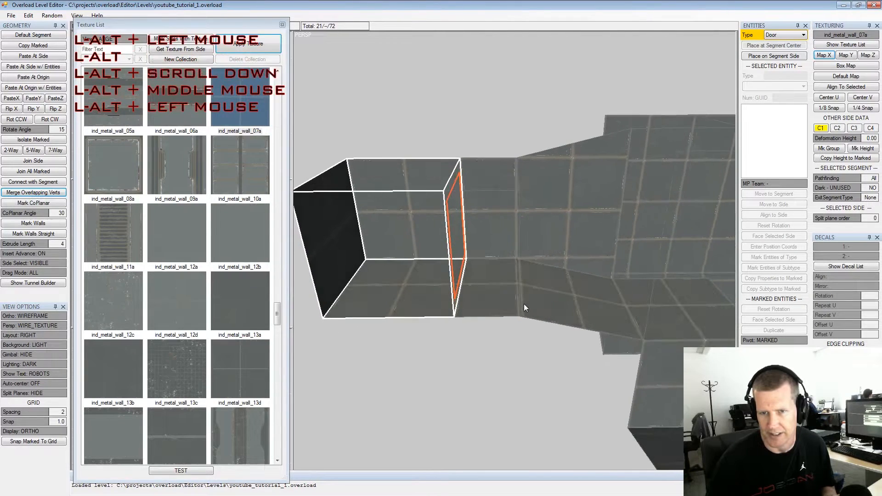
pyautogui.keyDown('alt'); pyautogui.scroll(3, 538, 298); pyautogui.keyUp('alt')
pyautogui.keyDown('alt'); pyautogui.moveTo(537, 296); pyautogui.dragTo(519, 279, button='middle'); pyautogui.keyUp('alt')
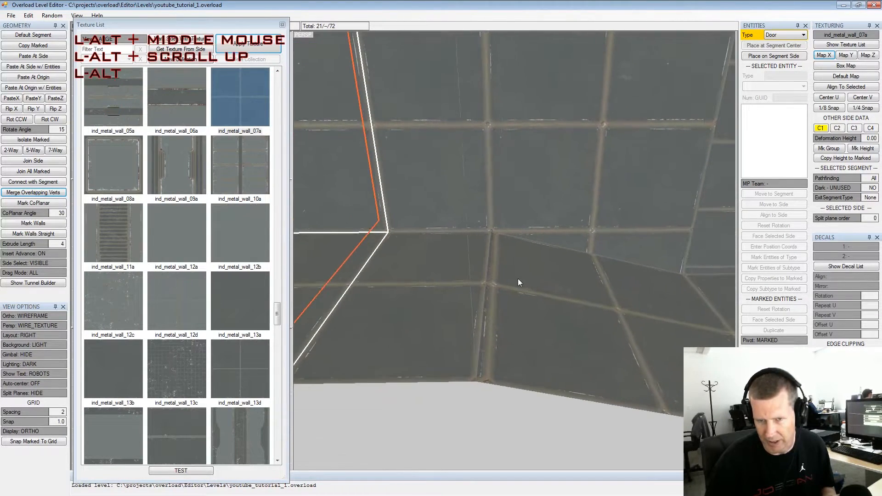
pyautogui.keyDown('alt'); pyautogui.moveTo(548, 307); pyautogui.dragTo(531, 300, button='middle'); pyautogui.keyUp('alt')
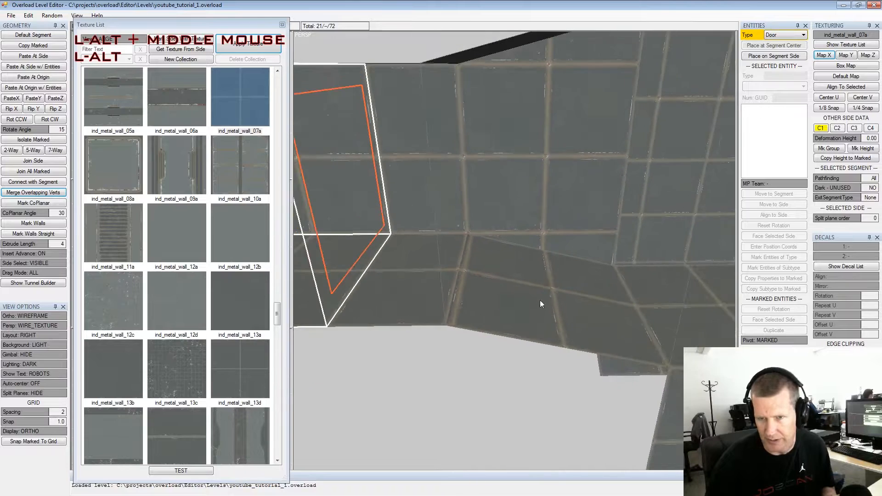
# Mark the nearest room floor side, the sloped tunnel floor and the two flat tunnel floor sides beyond it
pyautogui.keyDown('alt'); pyautogui.moveTo(532, 300); pyautogui.dragTo(543, 311); pyautogui.keyUp('alt')
pyautogui.click(647, 305)
pyautogui.press('space')
pyautogui.click(548, 308)
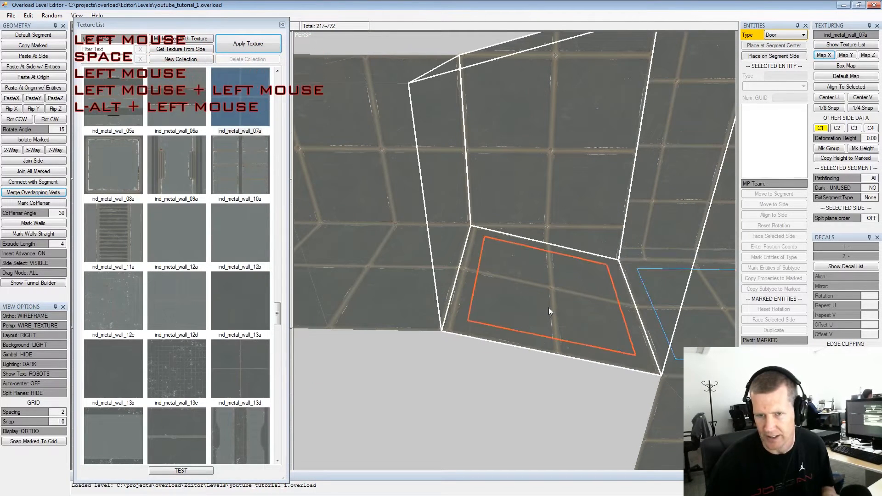
pyautogui.press('space')
pyautogui.click(424, 285)
pyautogui.press('space')
pyautogui.scroll(-2, 420, 285)
pyautogui.click(372, 267)
pyautogui.press('space')
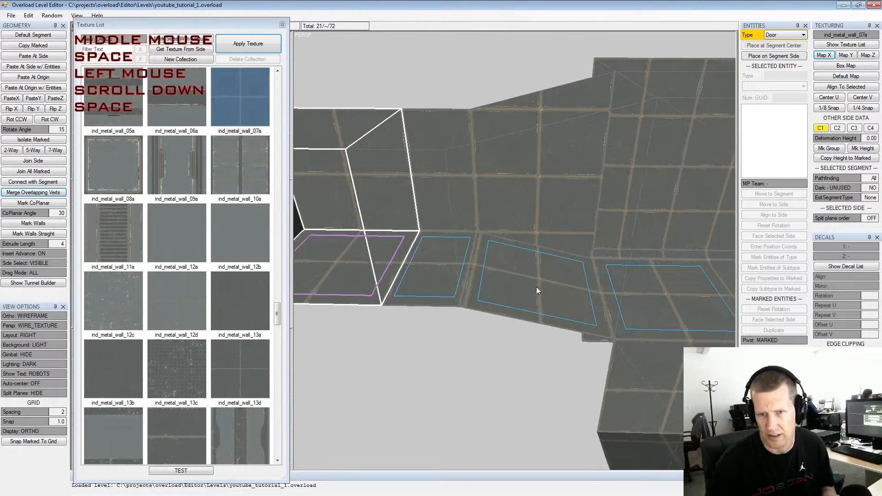
# Add the coplanar floor sides of the lower pit and of the main room to the marked floors
pyautogui.moveTo(538, 287); pyautogui.dragTo(490, 325, button='middle')
pyautogui.scroll(-2, 490, 325)
pyautogui.click(505, 371)
pyautogui.hotkey('shift', 'q')
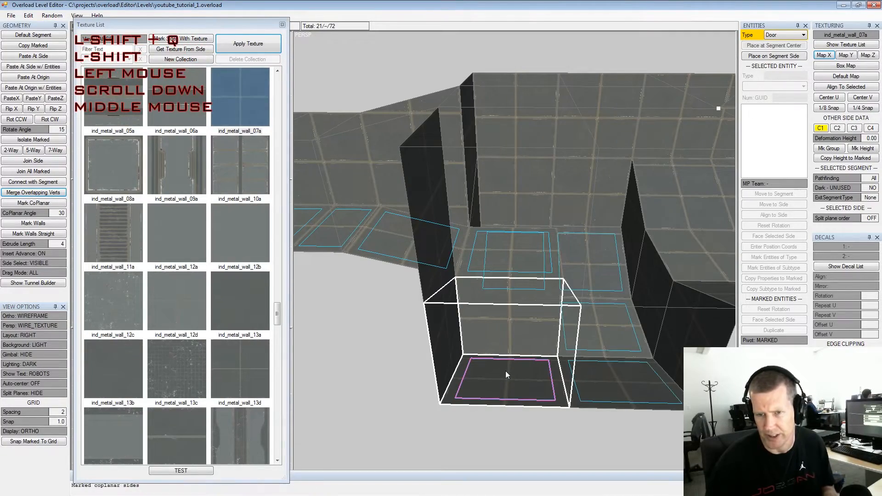
pyautogui.hotkey('alt', 'q')
pyautogui.keyDown('alt'); pyautogui.moveTo(506, 371); pyautogui.dragTo(652, 285); pyautogui.keyUp('alt')
pyautogui.keyDown('alt'); pyautogui.moveTo(652, 285); pyautogui.dragTo(593, 284, button='middle'); pyautogui.keyUp('alt')
pyautogui.click(594, 284)
pyautogui.hotkey('shift', 'q')
pyautogui.moveTo(594, 284)
pyautogui.keyDown('alt'); pyautogui.mouseDown()
pyautogui.moveTo(591, 300)
pyautogui.moveTo(596, 280)
pyautogui.mouseUp(); pyautogui.keyUp('alt')
pyautogui.keyDown('alt'); pyautogui.moveTo(596, 281); pyautogui.dragTo(601, 256, button='middle'); pyautogui.keyUp('alt')
pyautogui.keyDown('alt'); pyautogui.moveTo(602, 260); pyautogui.dragTo(551, 268); pyautogui.keyUp('alt')
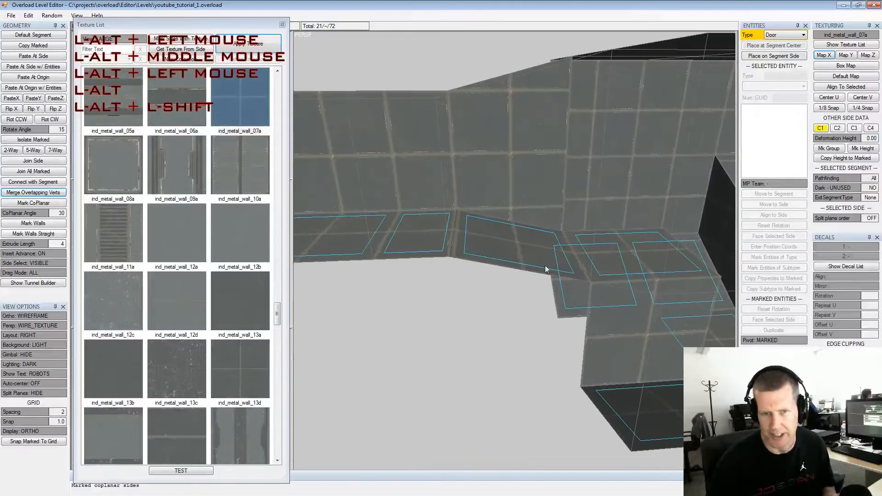
# Apply the ind_stone_floor_01a texture to all marked floor sides
pyautogui.click(472, 257)
pyautogui.click(188, 250)
pyautogui.scroll(-5, 185, 248)
pyautogui.scroll(5, 185, 249)
pyautogui.scroll(-1, 187, 248)
pyautogui.click(114, 379)
pyautogui.click(255, 46)
# Clear all marks and examine the floor texture seams between the flat and sloped tunnel sections
pyautogui.keyDown('alt'); pyautogui.moveTo(542, 230); pyautogui.dragTo(549, 263); pyautogui.keyUp('alt')
pyautogui.keyDown('alt'); pyautogui.moveTo(548, 258); pyautogui.dragTo(540, 260, button='middle'); pyautogui.keyUp('alt')
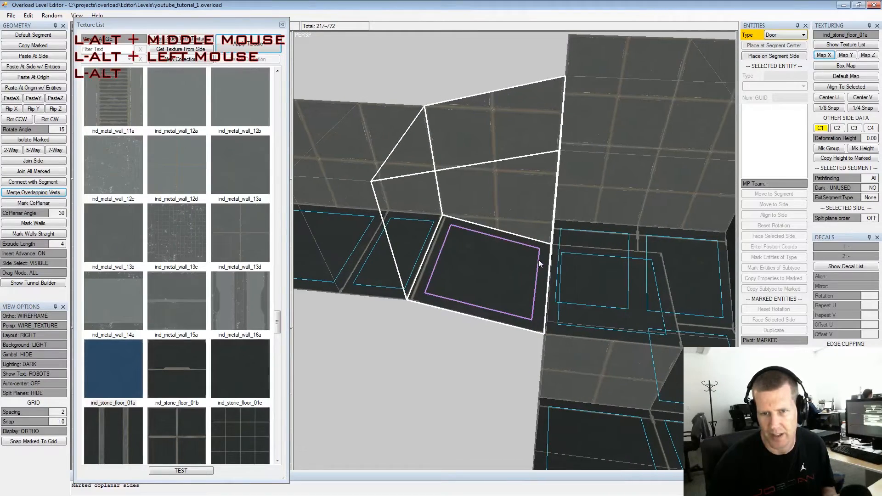
pyautogui.scroll(2, 516, 264)
pyautogui.keyDown('alt'); pyautogui.moveTo(484, 278); pyautogui.dragTo(476, 266); pyautogui.keyUp('alt')
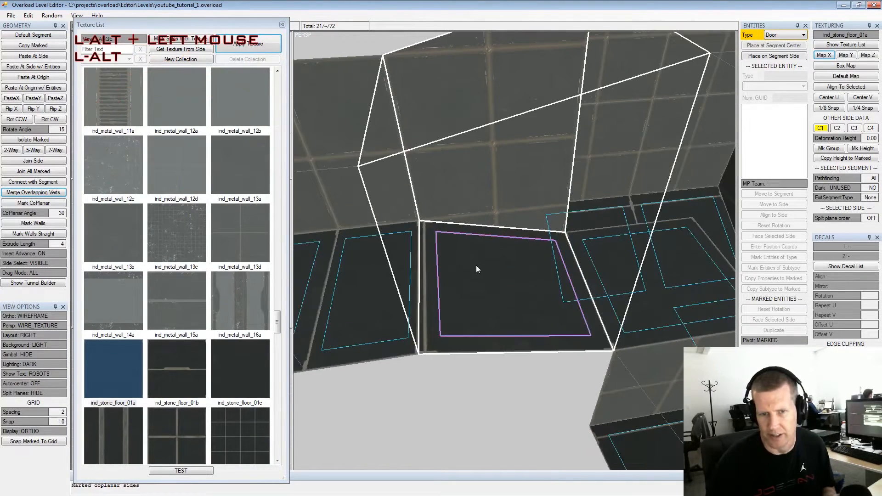
pyautogui.keyDown('alt'); pyautogui.moveTo(477, 265); pyautogui.dragTo(534, 245, button='middle'); pyautogui.keyUp('alt')
pyautogui.keyDown('alt'); pyautogui.moveTo(535, 245); pyautogui.dragTo(519, 248); pyautogui.keyUp('alt')
pyautogui.keyDown('alt'); pyautogui.moveTo(520, 247); pyautogui.dragTo(520, 268, button='middle'); pyautogui.keyUp('alt')
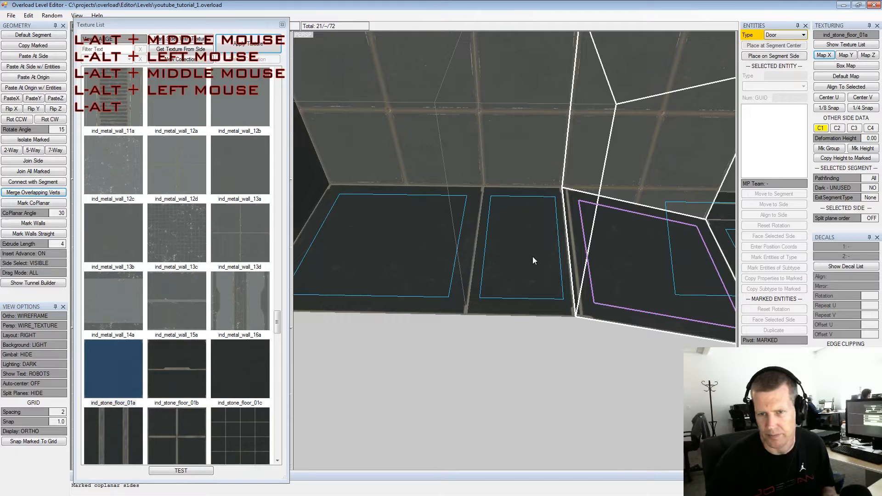
pyautogui.click(533, 257)
pyautogui.hotkey('shift', 'space')
pyautogui.click(444, 244)
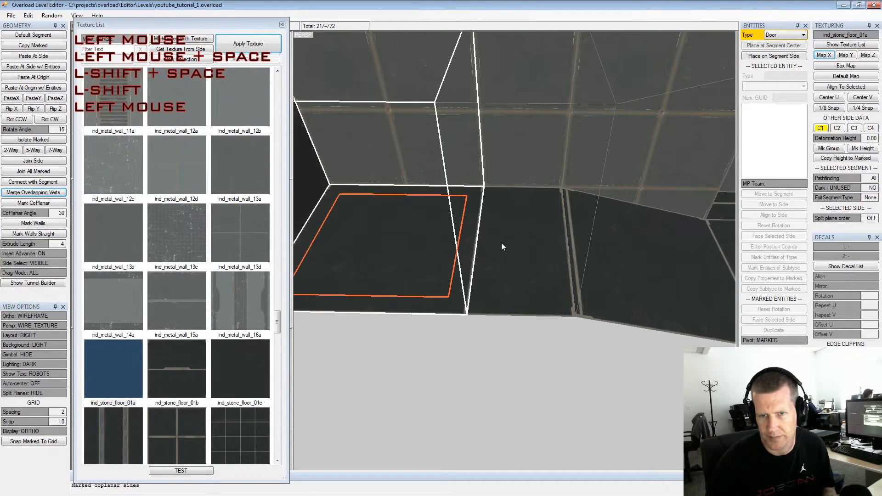
pyautogui.click(603, 264)
pyautogui.click(488, 270)
pyautogui.click(455, 271)
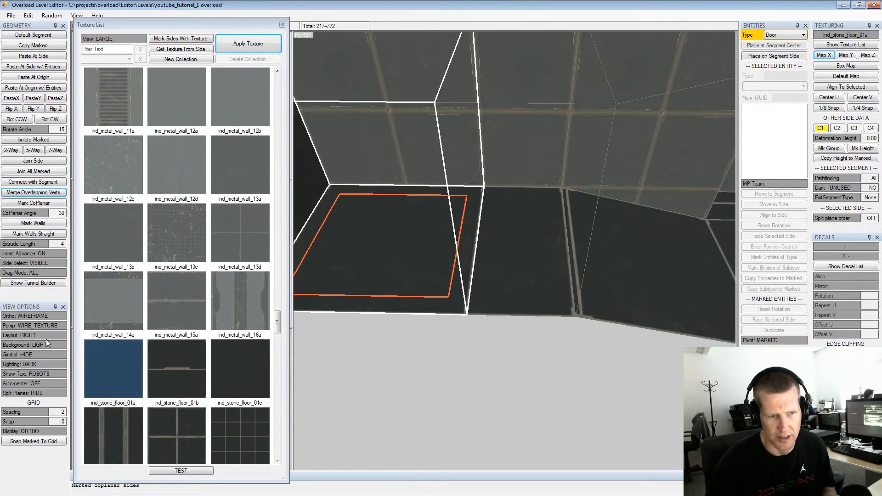
# Set the perspective view's display mode to TEXTURED
pyautogui.rightClick(39, 328)
pyautogui.click(38, 329)
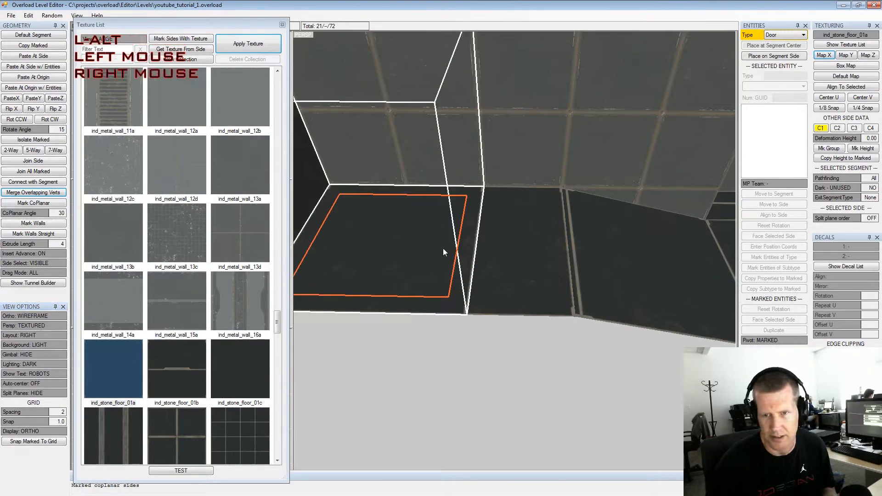
pyautogui.keyDown('alt'); pyautogui.moveTo(443, 249); pyautogui.dragTo(469, 253); pyautogui.keyUp('alt')
pyautogui.keyDown('alt'); pyautogui.moveTo(469, 253); pyautogui.dragTo(459, 267, button='middle'); pyautogui.keyUp('alt')
# Select the sloped tunnel floor side and snap its texture alignment to quarters
pyautogui.click(459, 267)
pyautogui.keyDown('alt'); pyautogui.moveTo(575, 298); pyautogui.dragTo(569, 285); pyautogui.keyUp('alt')
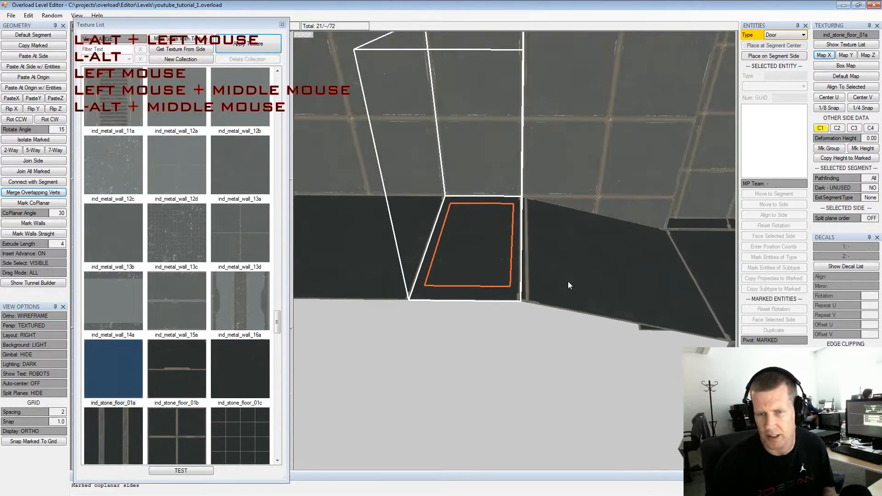
pyautogui.click(569, 285)
pyautogui.click(503, 274)
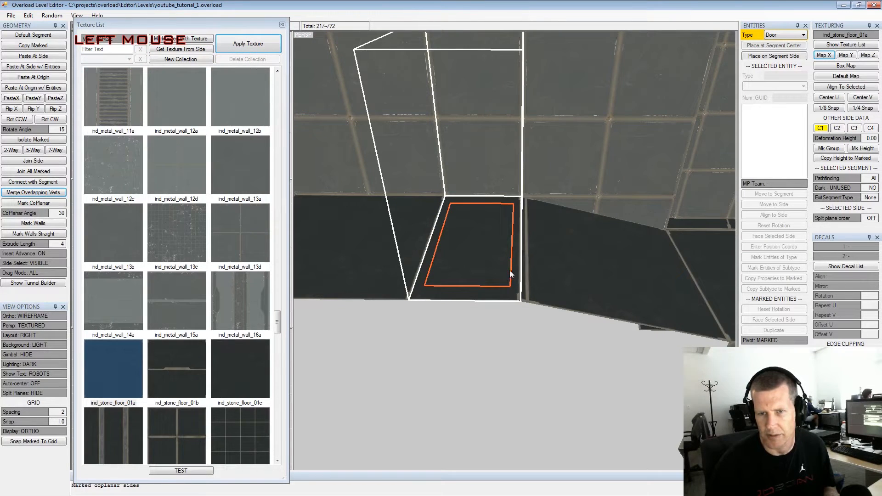
pyautogui.moveTo(562, 272); pyautogui.dragTo(544, 278, button='middle')
pyautogui.click(544, 277)
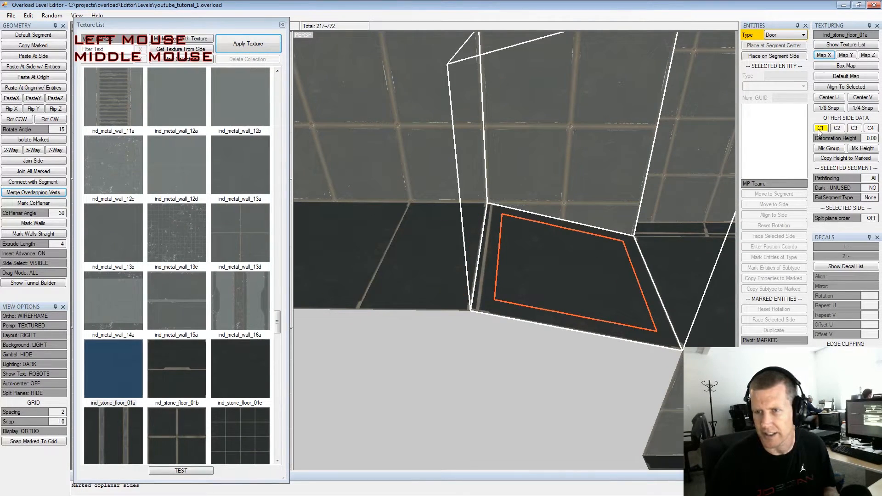
pyautogui.click(856, 109)
# Mark the two flat tunnel floor sides and apply the ind_stone_floor_01b texture to them
pyautogui.keyDown('alt'); pyautogui.moveTo(583, 241); pyautogui.dragTo(595, 241); pyautogui.keyUp('alt')
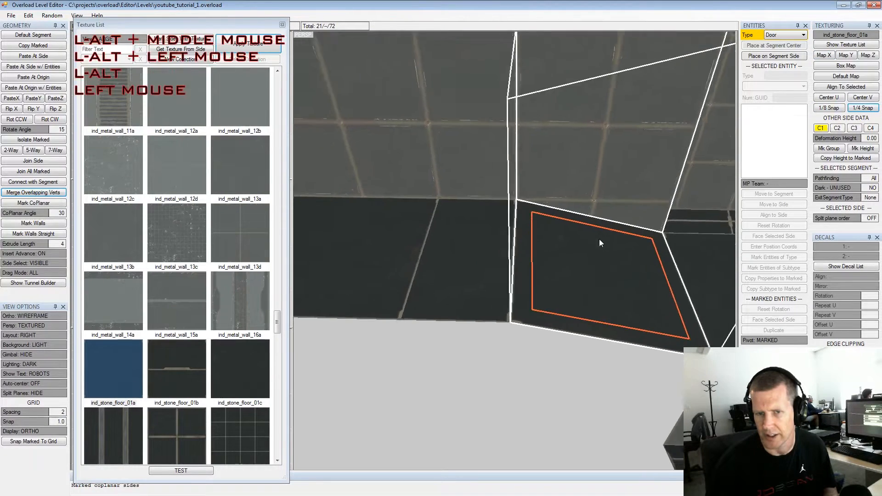
pyautogui.keyDown('alt'); pyautogui.moveTo(595, 240); pyautogui.dragTo(557, 253, button='middle'); pyautogui.keyUp('alt')
pyautogui.keyDown('alt'); pyautogui.moveTo(557, 252); pyautogui.dragTo(554, 258); pyautogui.keyUp('alt')
pyautogui.click(482, 265)
pyautogui.press('space')
pyautogui.click(441, 261)
pyautogui.press('space')
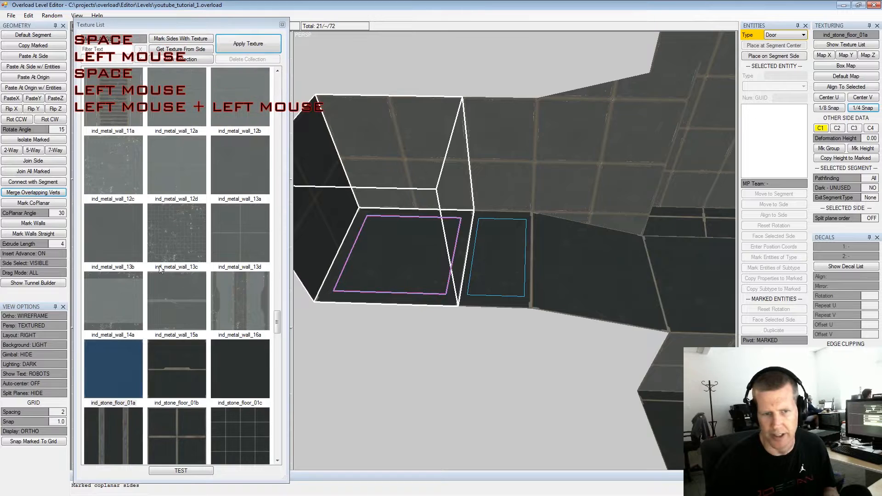
pyautogui.click(175, 377)
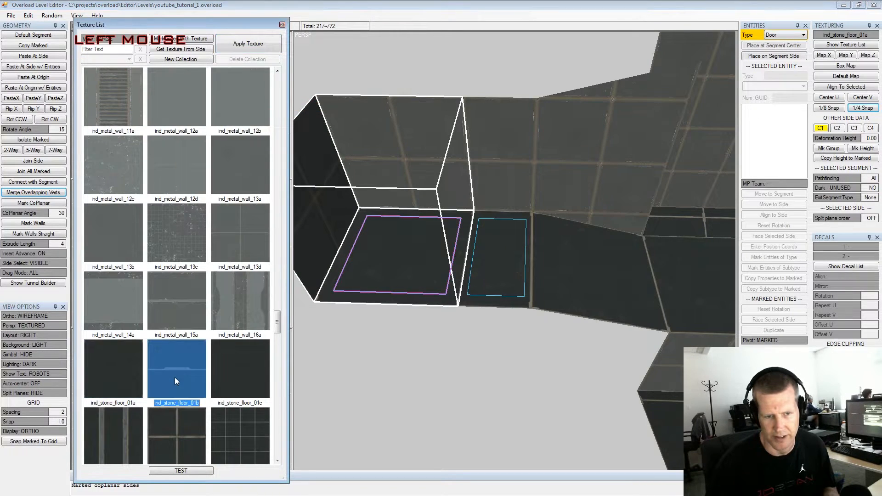
pyautogui.click(245, 44)
pyautogui.keyDown('alt'); pyautogui.moveTo(511, 243); pyautogui.dragTo(473, 258); pyautogui.keyUp('alt')
pyautogui.click(486, 253)
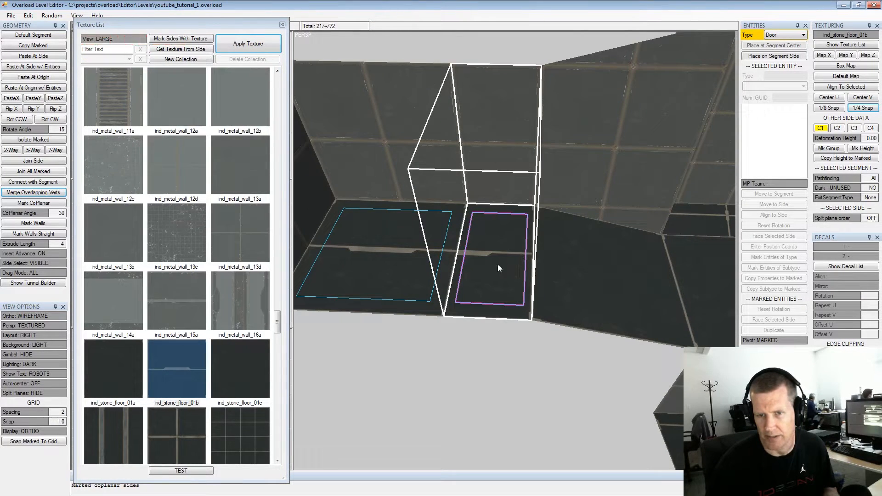
# Select the adjacent sloped floor side and align the textures of the two marked flat floor sides to it
pyautogui.click(546, 271)
pyautogui.press('shift')
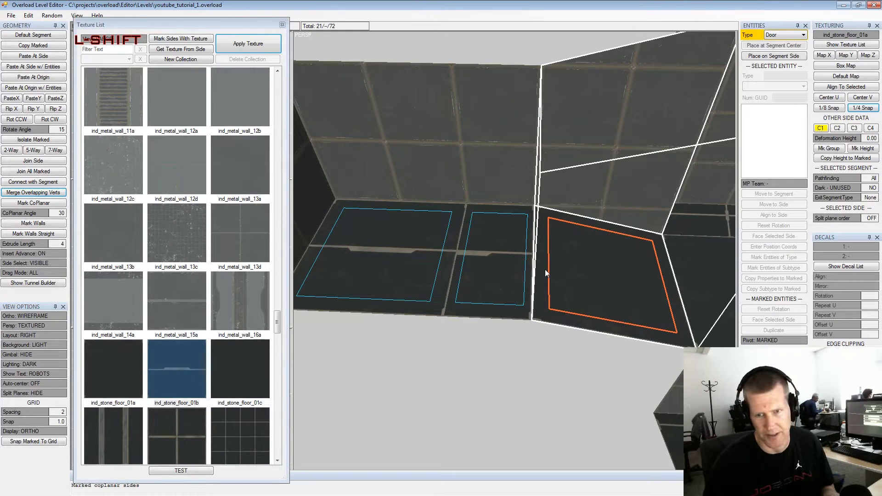
pyautogui.hotkey('shift', 't')
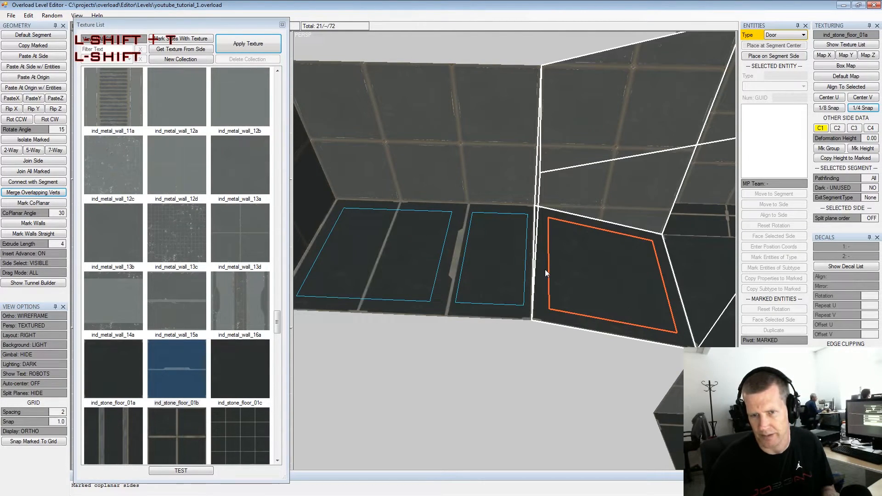
# Clear all marks, re-mark the two flat tunnel floor sides and apply the default texture mapping to them
pyautogui.hotkey('shift', 'space')
pyautogui.click(497, 268)
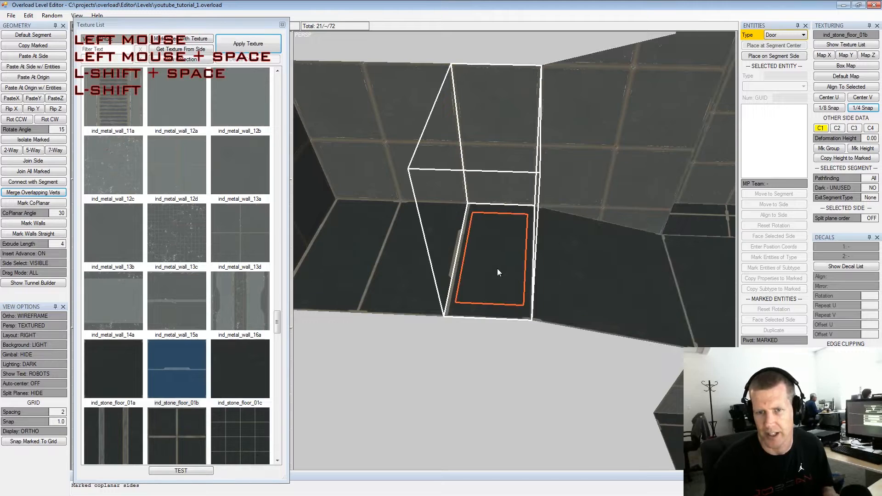
pyautogui.press('space')
pyautogui.click(438, 265)
pyautogui.press('space')
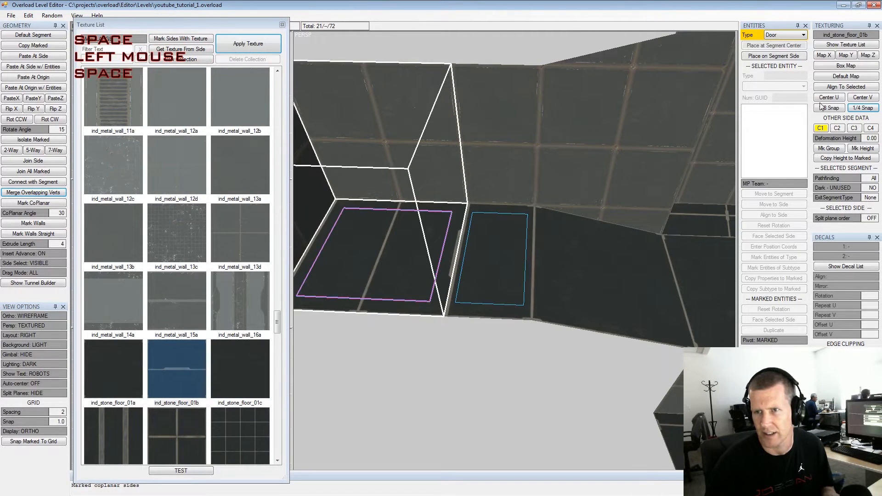
pyautogui.click(837, 80)
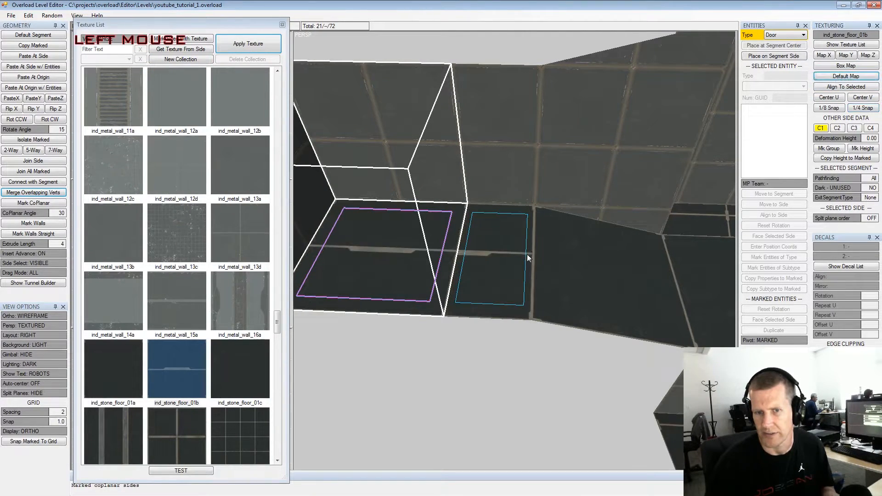
# Clear all marks and mark only the narrow flat floor side
pyautogui.hotkey('shift', 'space')
pyautogui.click(495, 262)
pyautogui.press('space')
pyautogui.press('KP_4')
pyautogui.press('KP_6')
pyautogui.press('KP_4')
pyautogui.press('KP_6')
pyautogui.press('KP_4')
pyautogui.press('shift')
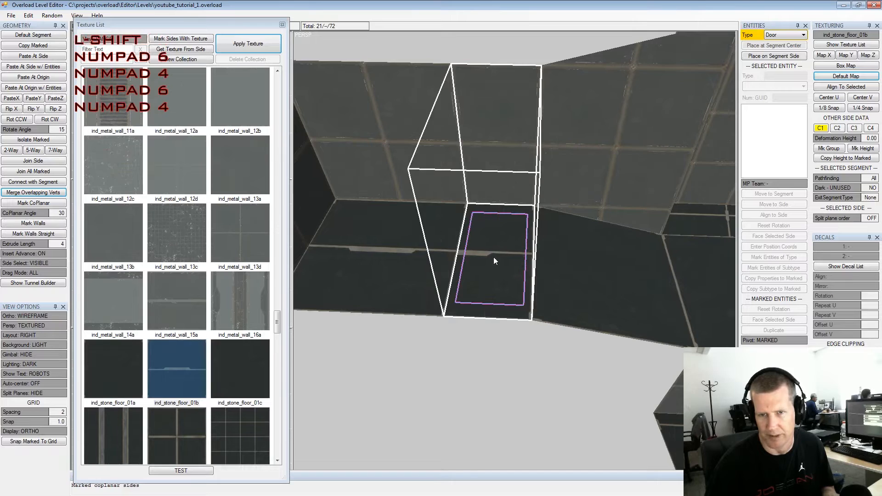
# Try quarter-turn rotations and scale changes on the narrow flat floor side's texture
pyautogui.press('Left')
pyautogui.press('Right')
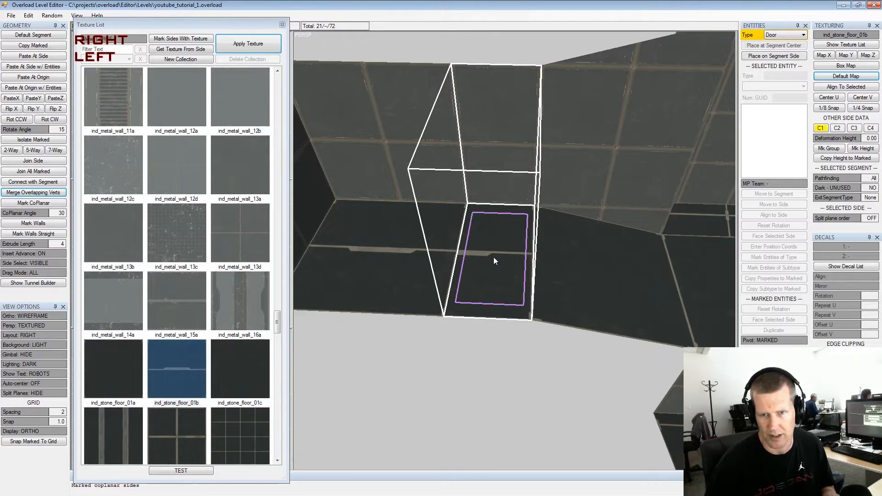
pyautogui.press('Left')
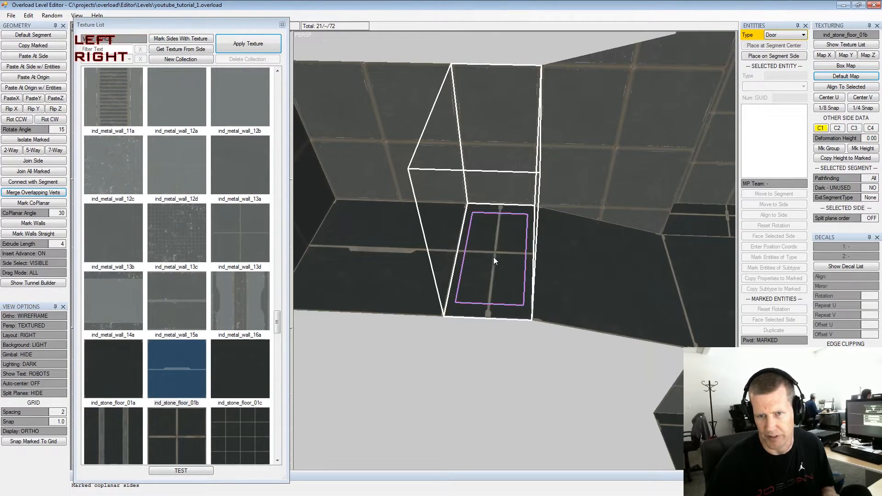
pyautogui.press('Right')
pyautogui.press('Left')
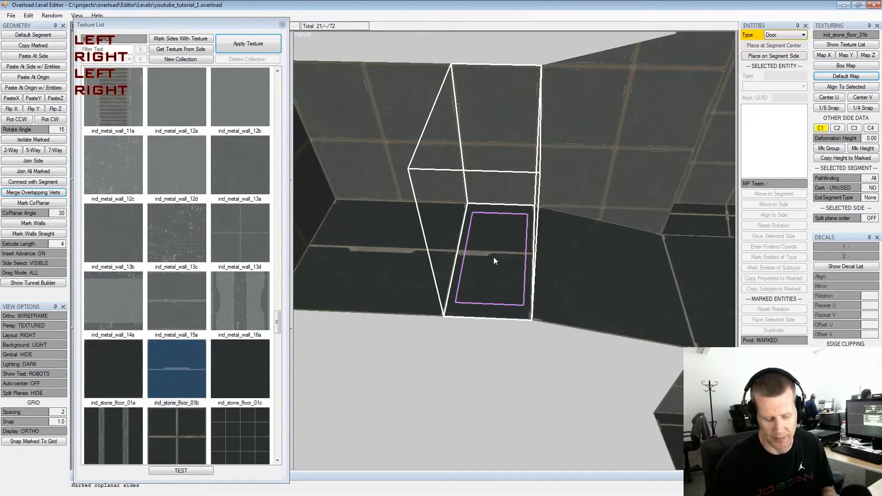
pyautogui.press('Right')
pyautogui.press('Up')
pyautogui.press('Down')
pyautogui.press('Up')
pyautogui.press('Down')
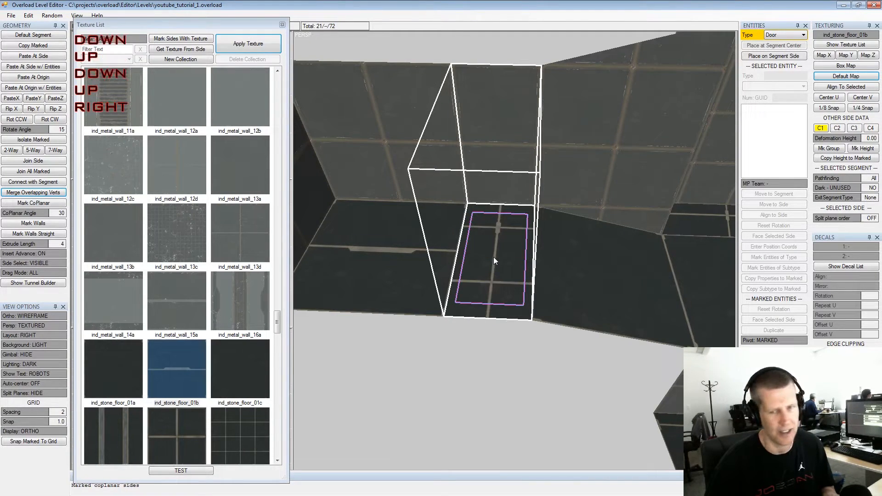
pyautogui.press('Up')
pyautogui.press('Left')
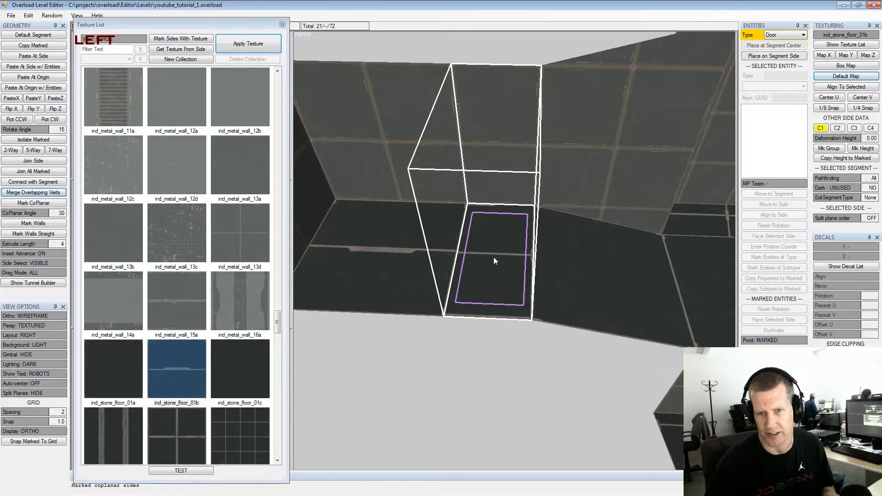
pyautogui.press('Down')
# Shift the narrow flat floor side's texture so its trim inset sits closer to the sloped floor section
pyautogui.hotkey('shift', 'Left')
pyautogui.hotkey('shift', 'Right')
pyautogui.hotkey('shift', 'Up')
pyautogui.hotkey('shift', 'Down')
pyautogui.hotkey('shift', 'Down')
pyautogui.hotkey('shift', 'Left')
pyautogui.hotkey('shift', 'Up')
pyautogui.hotkey('shift', 'Left')
pyautogui.hotkey('shift', 'Left')
pyautogui.hotkey('shift', 'Right')
pyautogui.press('ctrl')
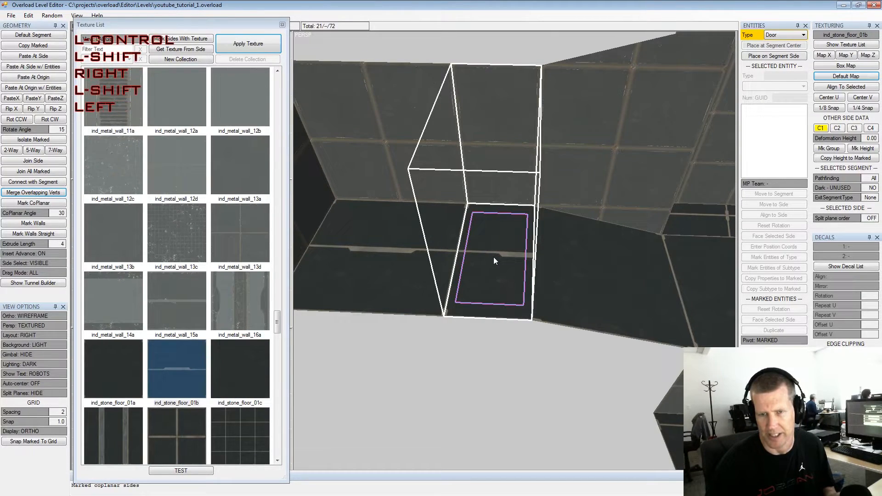
pyautogui.hotkey('ctrl', 'shift')
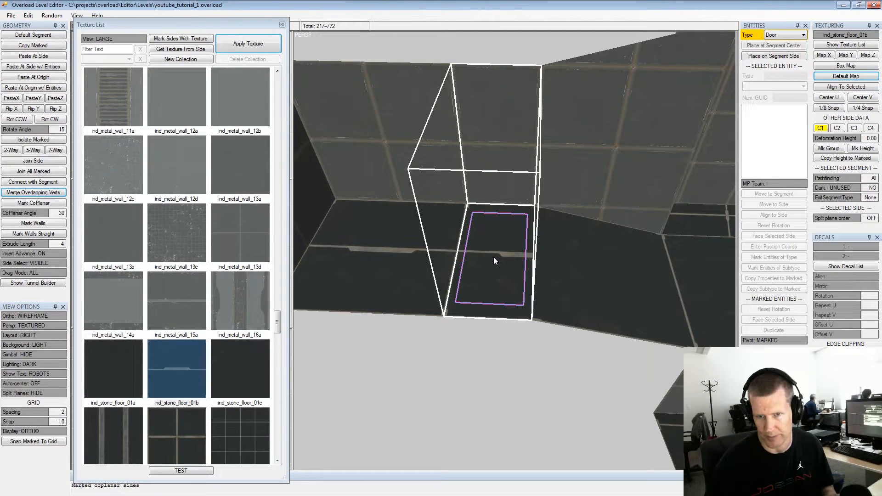
# Rotate the narrow flat floor side's texture by a quarter turn
pyautogui.press('Right')
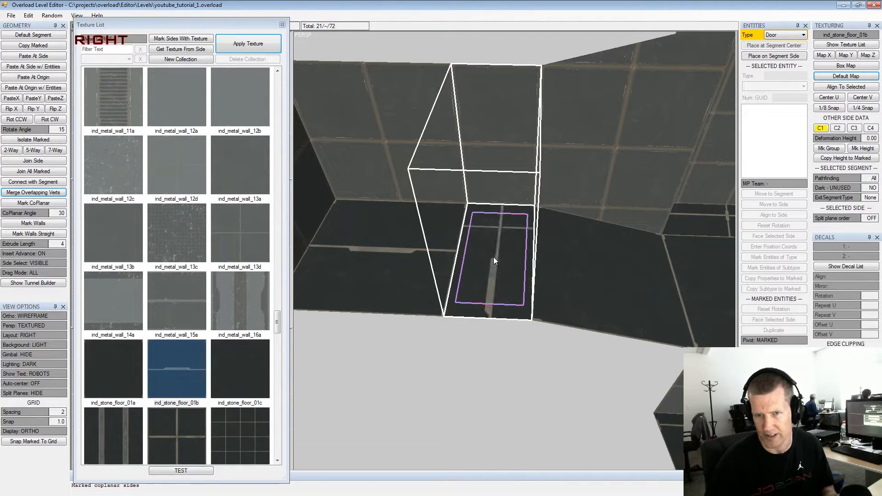
pyautogui.press('Left')
pyautogui.press('Right')
pyautogui.press('Left')
pyautogui.press('Right')
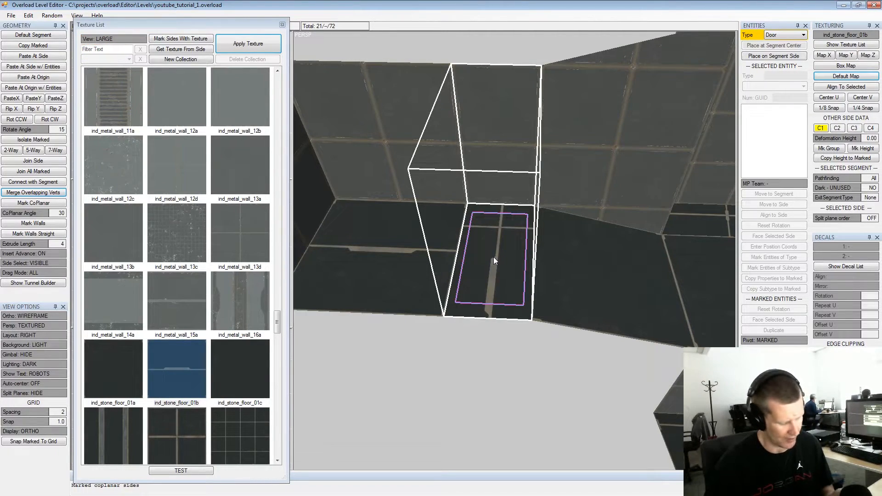
# Try tilting the narrow flat floor side's texture in small angle increments
pyautogui.hotkey('alt', 'Left')
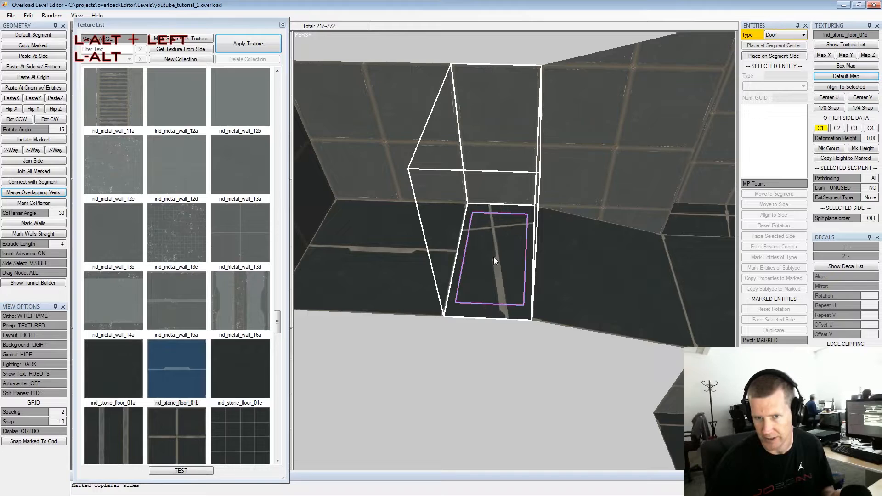
pyautogui.hotkey('alt', 'Right')
pyautogui.hotkey('alt', 'Left')
pyautogui.hotkey('alt', 'Right')
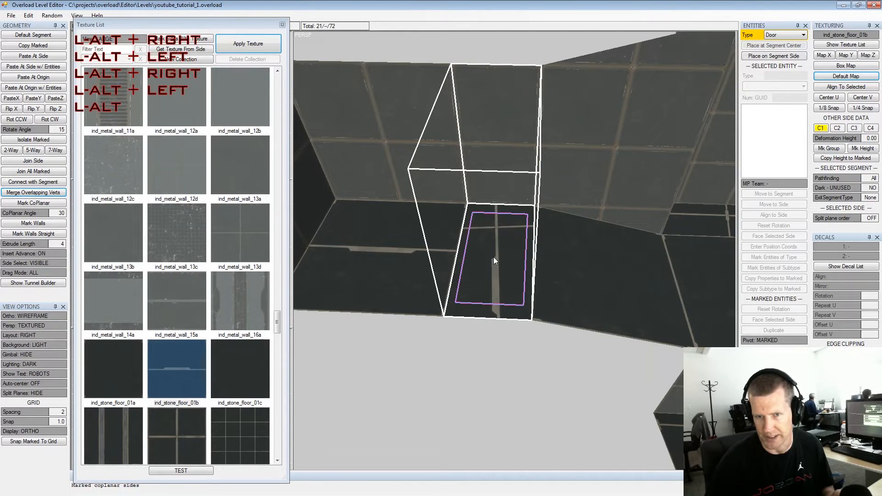
pyautogui.hotkey('alt', 'Left')
pyautogui.hotkey('alt', 'Right')
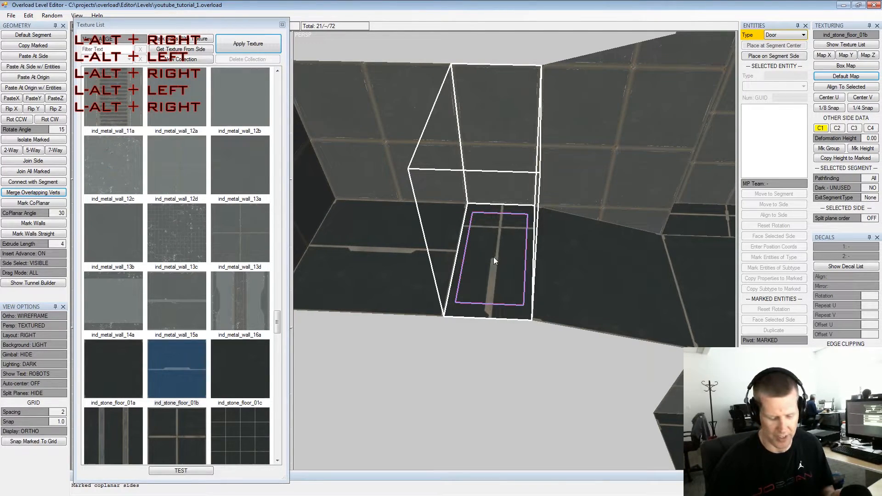
pyautogui.press('ctrl')
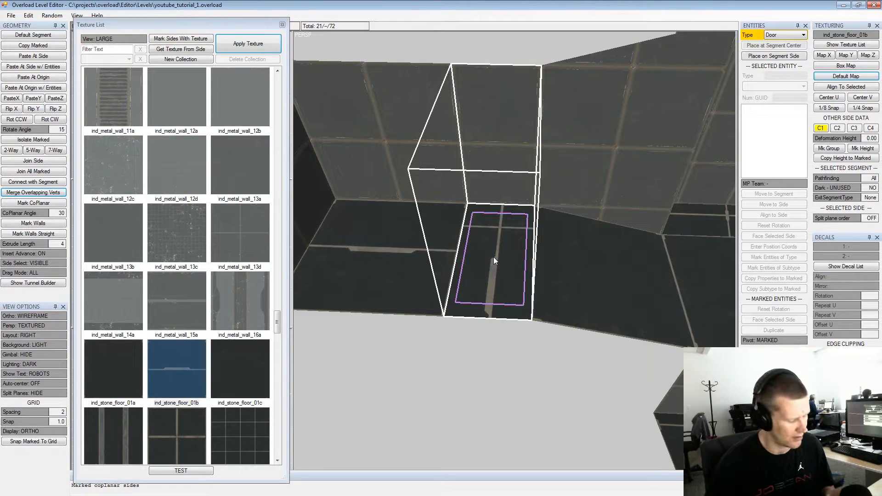
# Shift the narrow floor side's rotated texture until its trim inset is centred on the edge shared with the sloped floor
pyautogui.hotkey('shift', 'Left')
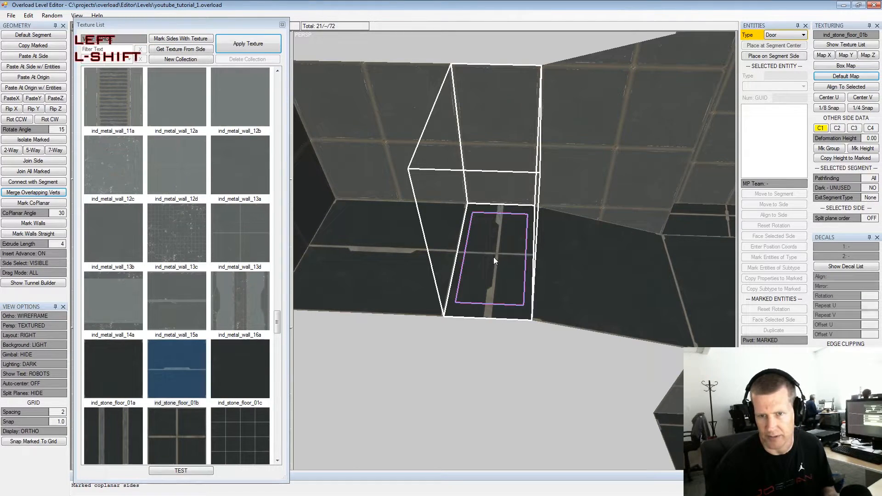
pyautogui.hotkey('shift', 'Right')
pyautogui.hotkey('shift', 'Left')
pyautogui.hotkey('shift', 'Right')
pyautogui.hotkey('shift', 'Right')
pyautogui.hotkey('shift', 'Left')
pyautogui.hotkey('shift', 'Left')
pyautogui.hotkey('shift', 'Right')
pyautogui.hotkey('shift', 'Right')
pyautogui.hotkey('shift', 'Up')
pyautogui.hotkey('shift', 'Up')
pyautogui.hotkey('shift', 'Up')
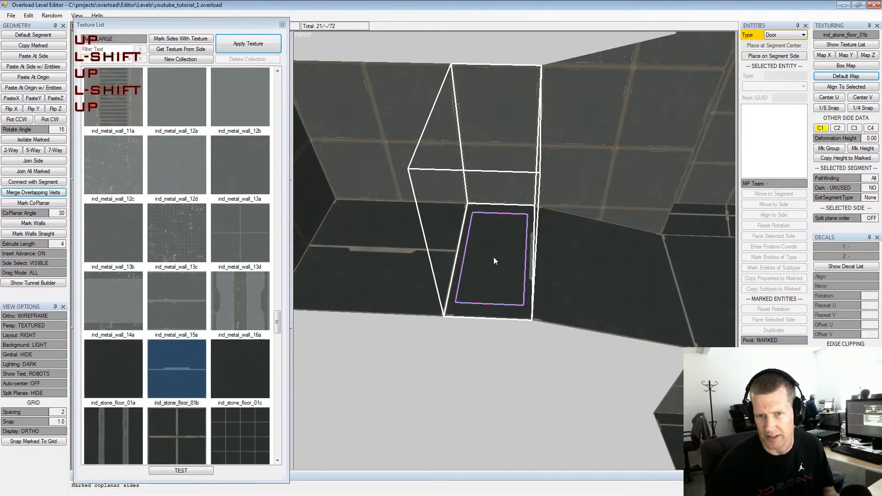
pyautogui.hotkey('shift', 'Down')
pyautogui.hotkey('shift', 'Down')
pyautogui.hotkey('shift', 'Down')
pyautogui.press('shift')
# Mark only the wide flat floor side and align its texture to the selected narrow floor side
pyautogui.hotkey('shift', 'space')
pyautogui.click(430, 249)
pyautogui.press('space')
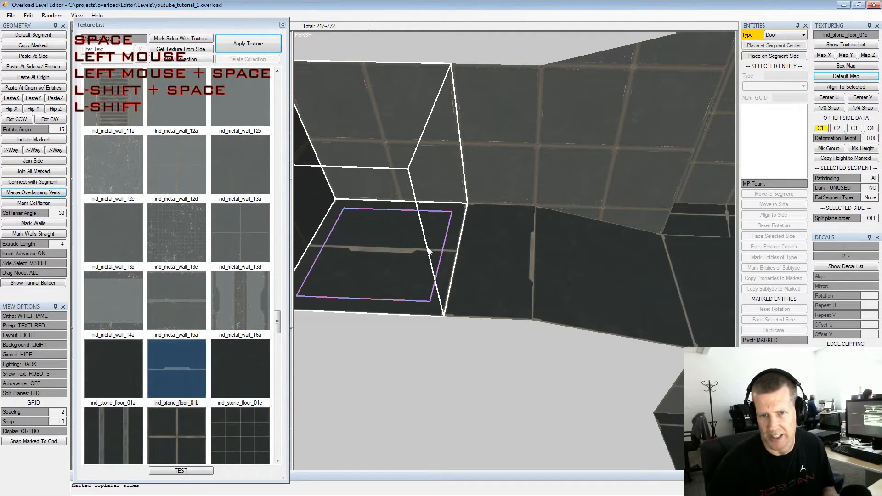
pyautogui.click(508, 258)
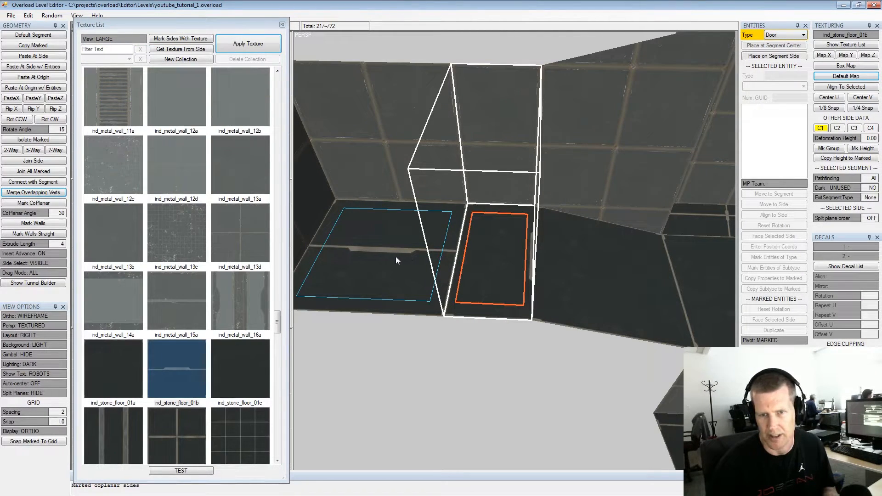
pyautogui.click(480, 251)
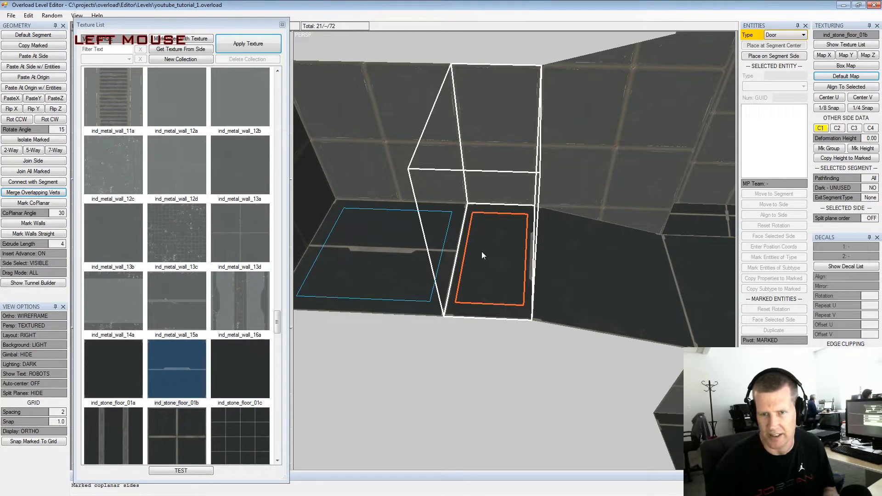
pyautogui.click(575, 265)
pyautogui.click(507, 266)
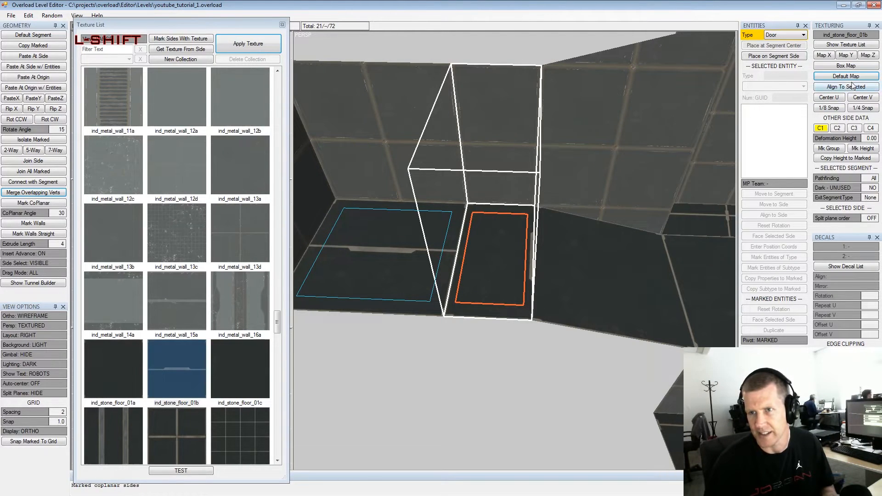
pyautogui.hotkey('shift', 't')
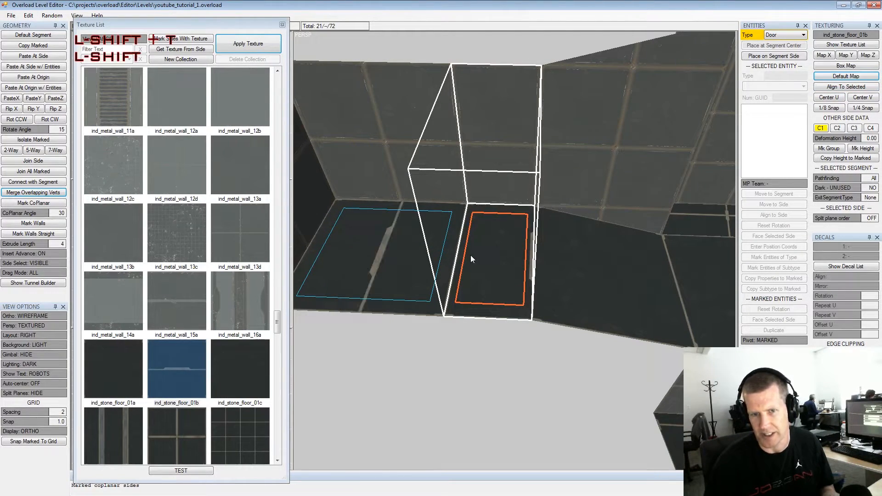
# Clear all marks, mark the stepped area's coplanar ind_stone_floor_01a floor sides and snap their textures to quarters
pyautogui.hotkey('shift', 'space')
pyautogui.hotkey('alt', 'space')
pyautogui.keyDown('alt'); pyautogui.moveTo(552, 199); pyautogui.dragTo(546, 165); pyautogui.keyUp('alt')
pyautogui.keyDown('alt'); pyautogui.scroll(1, 546, 166); pyautogui.keyUp('alt')
pyautogui.keyDown('alt'); pyautogui.moveTo(546, 165); pyautogui.dragTo(542, 180, button='middle'); pyautogui.keyUp('alt')
pyautogui.keyDown('alt'); pyautogui.scroll(-2, 542, 183); pyautogui.keyUp('alt')
pyautogui.keyDown('alt'); pyautogui.moveTo(542, 183); pyautogui.dragTo(633, 192); pyautogui.keyUp('alt')
pyautogui.keyDown('alt'); pyautogui.scroll(2, 626, 208); pyautogui.keyUp('alt')
pyautogui.keyDown('alt'); pyautogui.moveTo(610, 231); pyautogui.dragTo(599, 278); pyautogui.keyUp('alt')
pyautogui.moveTo(600, 278); pyautogui.dragTo(531, 248, button='middle')
pyautogui.keyDown('alt'); pyautogui.moveTo(532, 249); pyautogui.dragTo(532, 289); pyautogui.keyUp('alt')
pyautogui.moveTo(532, 289); pyautogui.dragTo(559, 234, button='middle')
pyautogui.keyDown('alt'); pyautogui.moveTo(559, 235); pyautogui.dragTo(529, 281); pyautogui.keyUp('alt')
pyautogui.click(513, 300)
pyautogui.press('space')
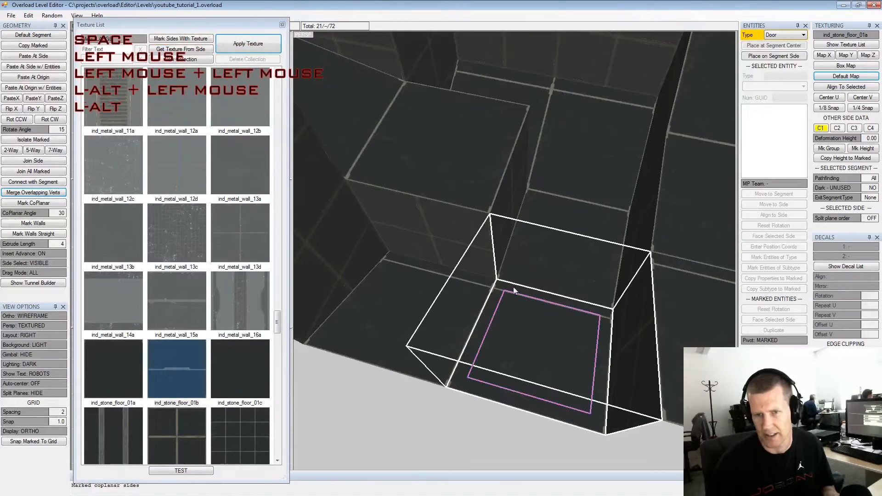
pyautogui.click(544, 162)
pyautogui.press('space')
pyautogui.click(524, 99)
pyautogui.click(546, 266)
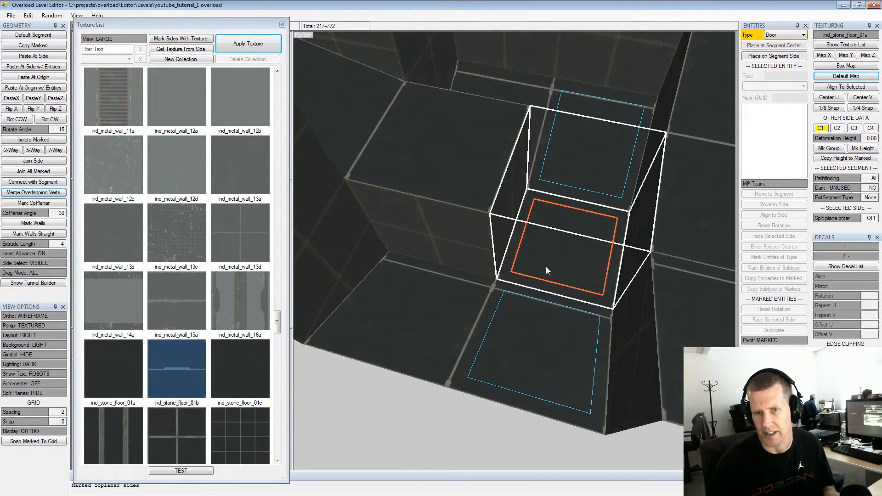
pyautogui.press('q')
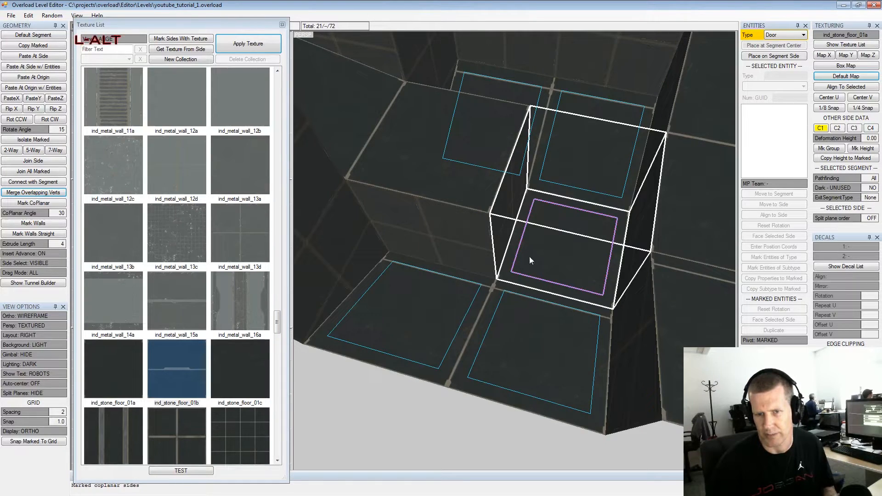
pyautogui.keyDown('alt'); pyautogui.moveTo(529, 257); pyautogui.dragTo(517, 260); pyautogui.keyUp('alt')
pyautogui.click(860, 106)
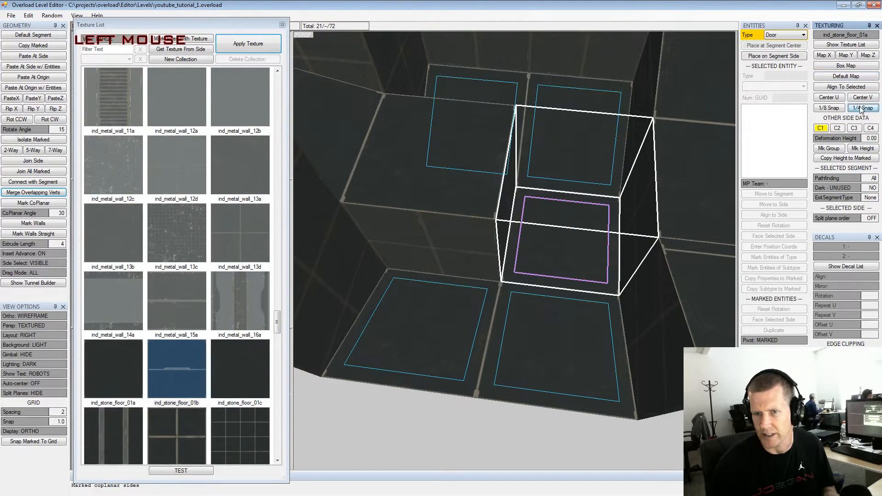
# Clear all marks, mark the floor sides coplanar with the wide floor section below the metal walls and snap their textures to quarters
pyautogui.hotkey('shift', 'space')
pyautogui.moveTo(609, 190); pyautogui.dragTo(512, 208, button='middle')
pyautogui.scroll(-2, 512, 207)
pyautogui.keyDown('alt'); pyautogui.moveTo(511, 208); pyautogui.dragTo(546, 206); pyautogui.keyUp('alt')
pyautogui.keyDown('alt'); pyautogui.moveTo(546, 206); pyautogui.dragTo(508, 220, button='middle'); pyautogui.keyUp('alt')
pyautogui.keyDown('alt'); pyautogui.moveTo(508, 220); pyautogui.dragTo(513, 201); pyautogui.keyUp('alt')
pyautogui.click(549, 139)
pyautogui.press('space')
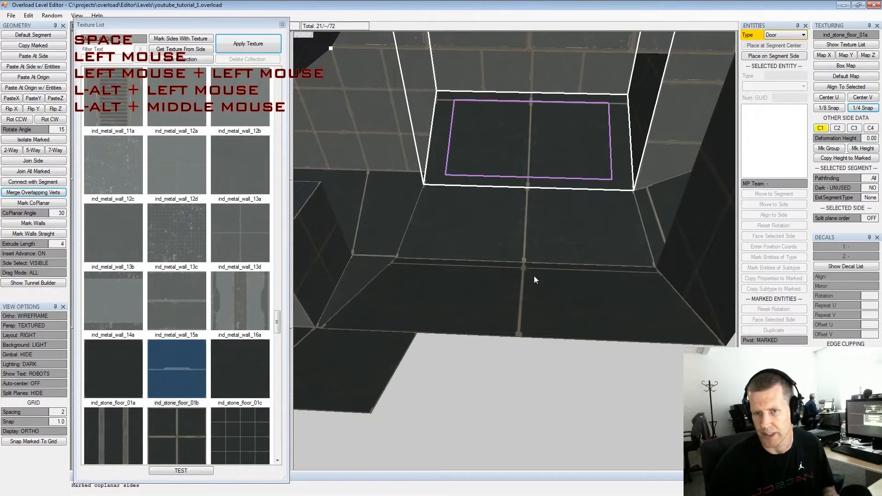
pyautogui.click(558, 248)
pyautogui.press('q')
pyautogui.click(860, 110)
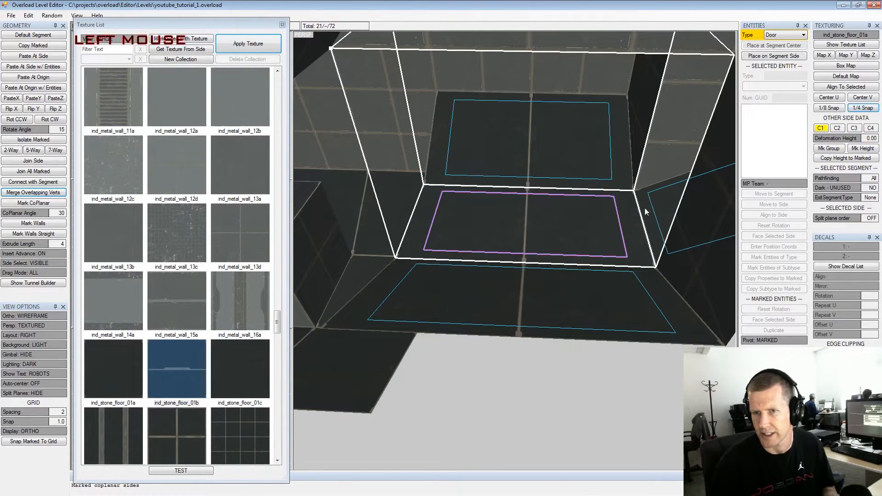
# Clear all marks and examine the texture alignment of the floors and walls around the tunnel
pyautogui.moveTo(662, 199); pyautogui.dragTo(496, 230, button='middle')
pyautogui.hotkey('shift', 'space')
pyautogui.hotkey('alt', 'space')
pyautogui.keyDown('alt'); pyautogui.moveTo(539, 220); pyautogui.dragTo(587, 197); pyautogui.keyUp('alt')
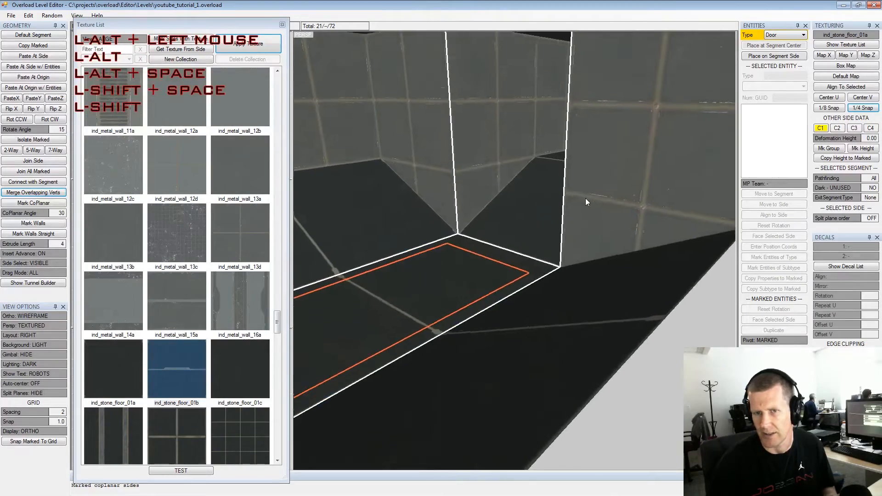
pyautogui.keyDown('alt'); pyautogui.moveTo(587, 197); pyautogui.dragTo(572, 221, button='middle'); pyautogui.keyUp('alt')
pyautogui.keyDown('alt'); pyautogui.moveTo(571, 221); pyautogui.dragTo(549, 214); pyautogui.keyUp('alt')
pyautogui.keyDown('alt'); pyautogui.moveTo(548, 214); pyautogui.dragTo(588, 224, button='middle'); pyautogui.keyUp('alt')
pyautogui.keyDown('alt'); pyautogui.scroll(-4, 589, 224); pyautogui.keyUp('alt')
pyautogui.keyDown('alt'); pyautogui.moveTo(588, 224); pyautogui.dragTo(552, 220); pyautogui.keyUp('alt')
pyautogui.keyDown('alt'); pyautogui.moveTo(552, 220); pyautogui.dragTo(568, 220, button='middle'); pyautogui.keyUp('alt')
pyautogui.keyDown('alt'); pyautogui.moveTo(567, 220); pyautogui.dragTo(502, 241); pyautogui.keyUp('alt')
pyautogui.keyDown('alt'); pyautogui.moveTo(502, 240); pyautogui.dragTo(564, 203, button='middle'); pyautogui.keyUp('alt')
pyautogui.keyDown('alt'); pyautogui.moveTo(565, 207); pyautogui.dragTo(499, 232); pyautogui.keyUp('alt')
pyautogui.moveTo(498, 232)
pyautogui.keyDown('alt'); pyautogui.mouseDown(button='middle')
pyautogui.moveTo(504, 228)
pyautogui.moveTo(505, 243)
pyautogui.mouseUp(button='middle'); pyautogui.keyUp('alt')
pyautogui.keyDown('alt'); pyautogui.moveTo(505, 240); pyautogui.dragTo(478, 225); pyautogui.keyUp('alt')
pyautogui.keyDown('alt'); pyautogui.moveTo(477, 225); pyautogui.dragTo(520, 248, button='middle'); pyautogui.keyUp('alt')
pyautogui.keyDown('alt'); pyautogui.moveTo(519, 248); pyautogui.dragTo(469, 282); pyautogui.keyUp('alt')
pyautogui.keyDown('alt'); pyautogui.scroll(2, 508, 245); pyautogui.keyUp('alt')
# Mark the upper and lower wall sides flanking the tunnel opening plus the tunnel's inner side wall, and apply ind_metal_wall_11a to them
pyautogui.click(536, 262)
pyautogui.keyDown('alt'); pyautogui.moveTo(470, 282); pyautogui.dragTo(547, 219, button='middle'); pyautogui.keyUp('alt')
pyautogui.click(551, 260)
pyautogui.press('space')
pyautogui.click(552, 264)
pyautogui.press('space')
pyautogui.click(385, 279)
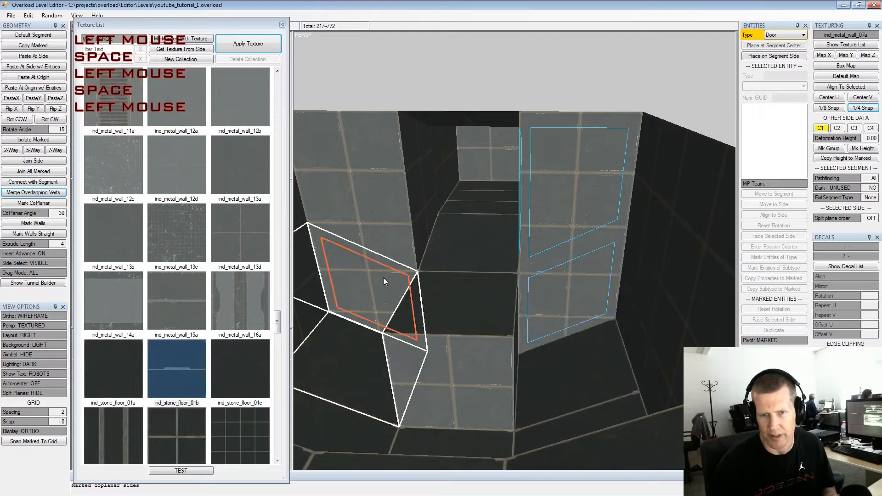
pyautogui.press('space')
pyautogui.click(398, 205)
pyautogui.press('space')
pyautogui.click(423, 187)
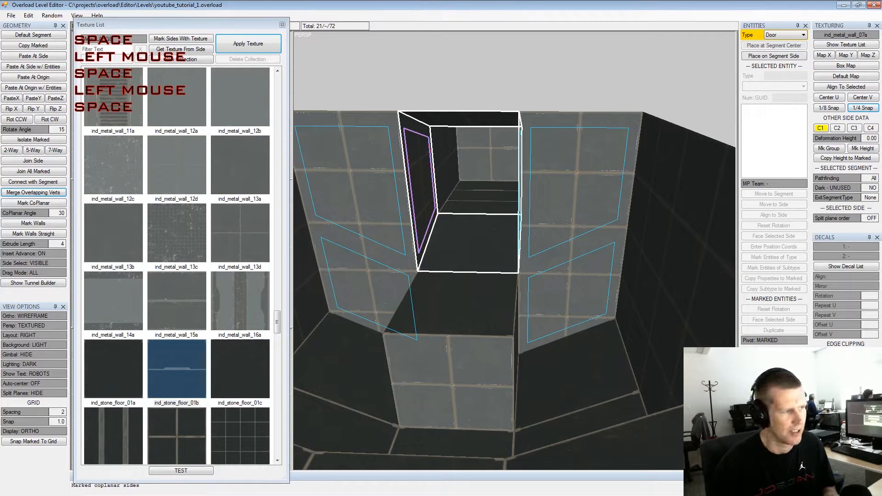
pyautogui.click(180, 228)
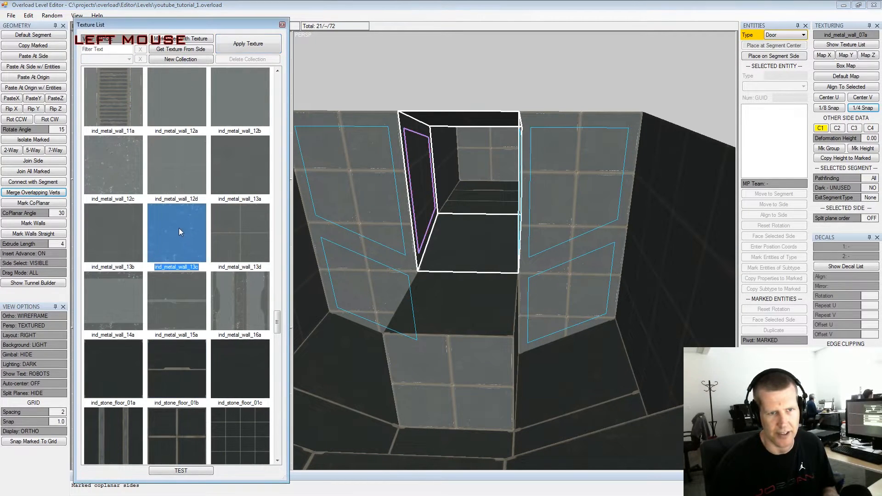
pyautogui.click(121, 103)
pyautogui.click(268, 47)
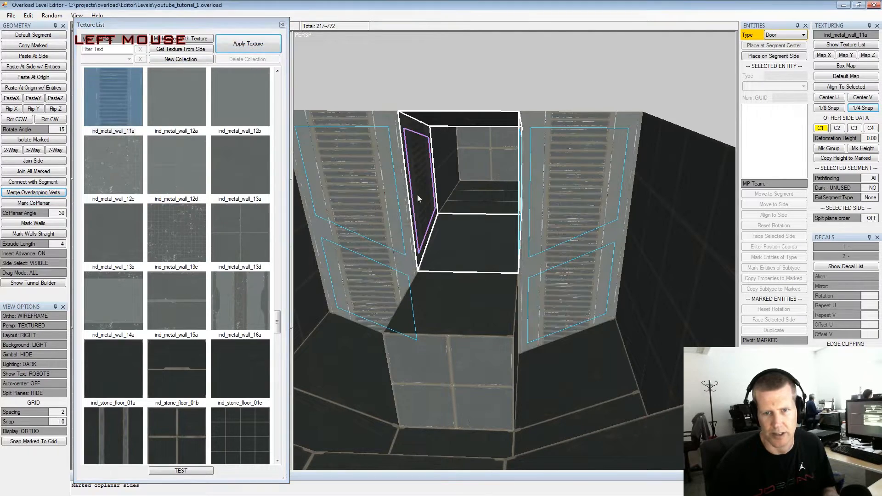
# Apply ind_metal_wall_11a to the opposite inner side wall of the tunnel entrance and clear all marks
pyautogui.keyDown('alt'); pyautogui.moveTo(414, 209); pyautogui.dragTo(423, 211); pyautogui.keyUp('alt')
pyautogui.keyDown('alt'); pyautogui.scroll(2, 420, 212); pyautogui.keyUp('alt')
pyautogui.keyDown('alt'); pyautogui.moveTo(418, 212); pyautogui.dragTo(483, 262, button='middle'); pyautogui.keyUp('alt')
pyautogui.keyDown('alt'); pyautogui.moveTo(483, 262); pyautogui.dragTo(472, 246); pyautogui.keyUp('alt')
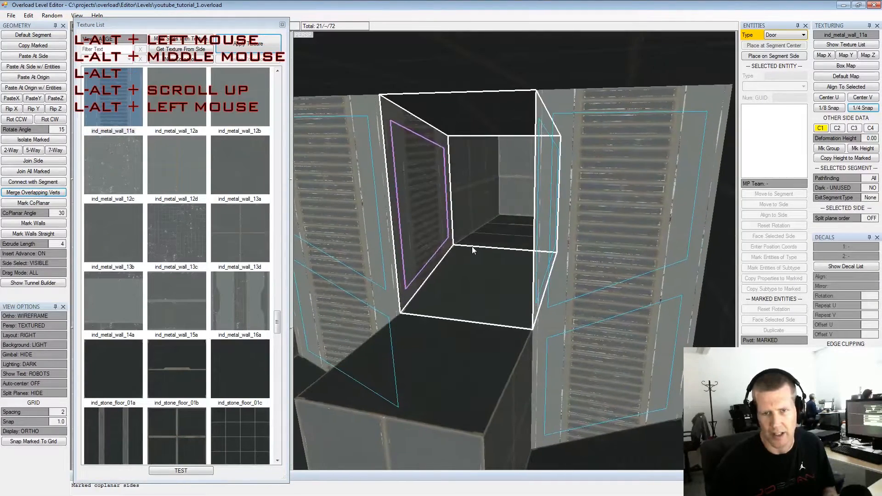
pyautogui.keyDown('shift'); pyautogui.click(431, 229); pyautogui.keyUp('shift')
pyautogui.keyDown('alt'); pyautogui.moveTo(468, 202); pyautogui.dragTo(596, 201); pyautogui.keyUp('alt')
pyautogui.click(599, 203)
pyautogui.hotkey('shift', 't')
pyautogui.hotkey('shift', 'space')
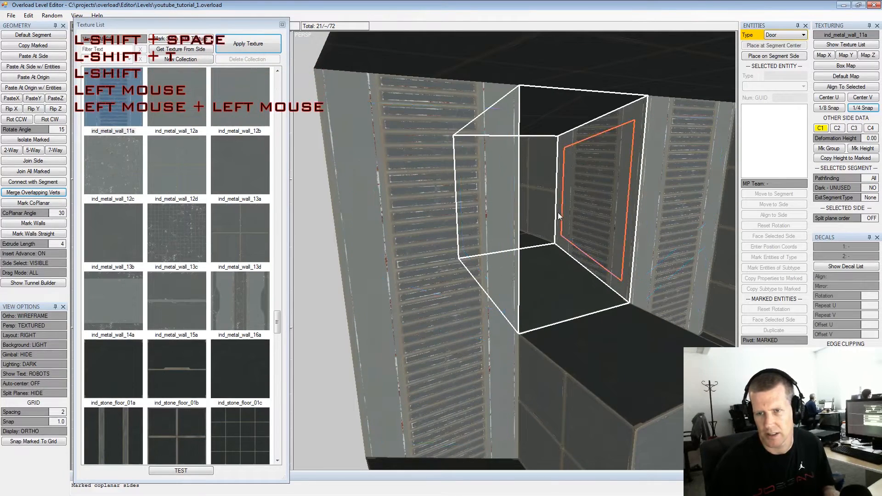
# Mark the vertical sides of the raised block below the tunnel, apply ind_metal_wall_14a to them and clear all marks
pyautogui.keyDown('alt'); pyautogui.moveTo(394, 228); pyautogui.dragTo(455, 213); pyautogui.keyUp('alt')
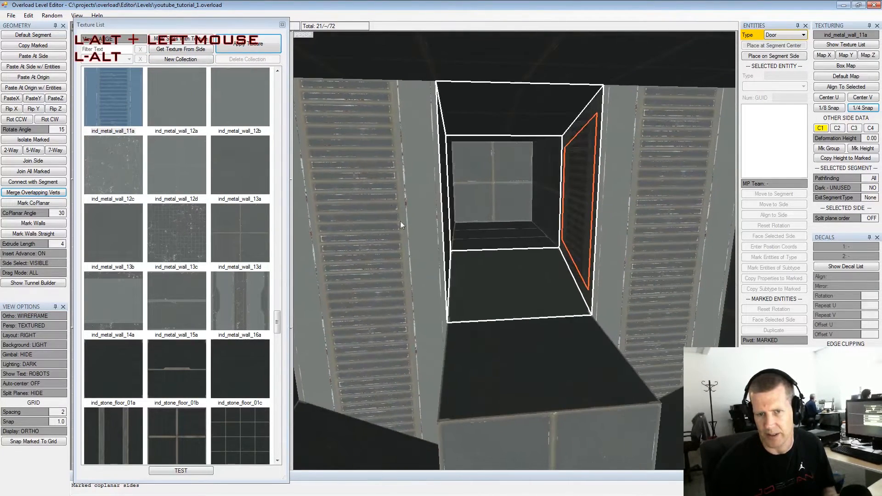
pyautogui.moveTo(656, 337); pyautogui.dragTo(635, 318, button='middle')
pyautogui.keyDown('alt'); pyautogui.moveTo(635, 317); pyautogui.dragTo(566, 277); pyautogui.keyUp('alt')
pyautogui.keyDown('alt'); pyautogui.moveTo(567, 278); pyautogui.dragTo(561, 294, button='middle'); pyautogui.keyUp('alt')
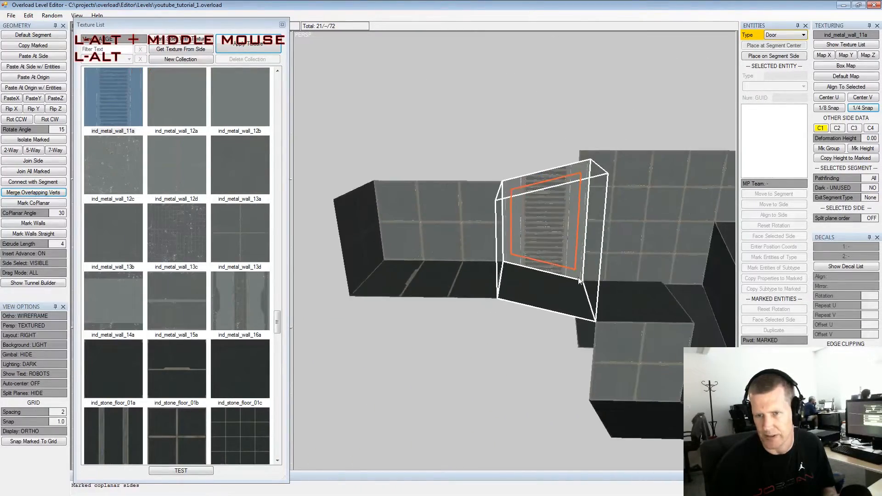
pyautogui.keyDown('alt'); pyautogui.moveTo(561, 295); pyautogui.dragTo(545, 268); pyautogui.keyUp('alt')
pyautogui.keyDown('alt'); pyautogui.moveTo(545, 269); pyautogui.dragTo(534, 252, button='middle'); pyautogui.keyUp('alt')
pyautogui.keyDown('alt'); pyautogui.moveTo(533, 252); pyautogui.dragTo(491, 318); pyautogui.keyUp('alt')
pyautogui.click(442, 315)
pyautogui.press('q')
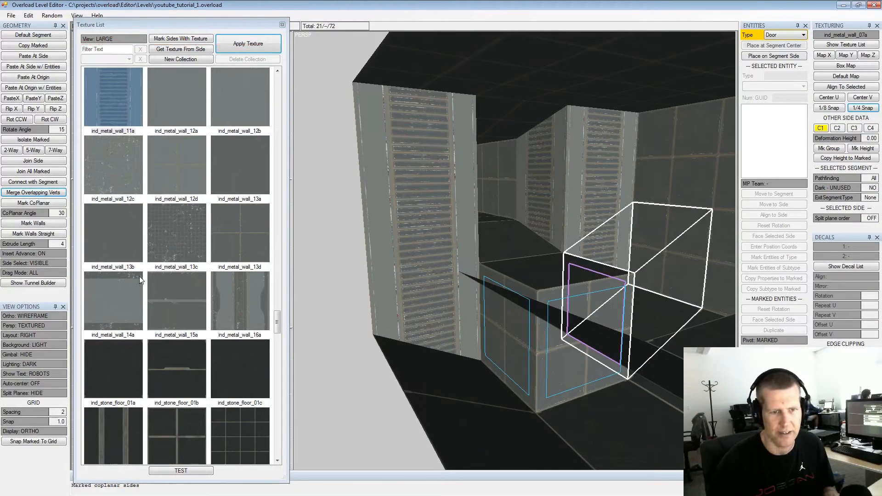
pyautogui.click(123, 298)
pyautogui.click(252, 42)
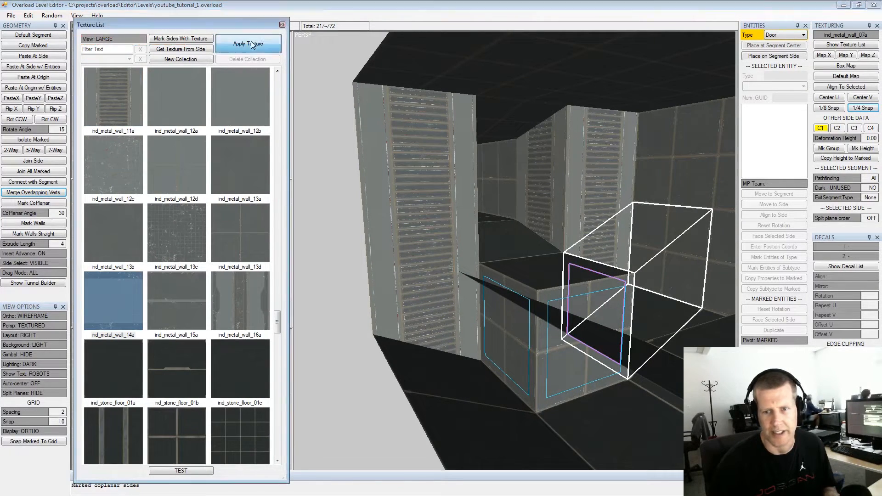
pyautogui.hotkey('shift', 'space')
# Examine the raised block's new wall texture and the surrounding room walls from several angles
pyautogui.keyDown('alt'); pyautogui.moveTo(600, 240); pyautogui.dragTo(567, 226); pyautogui.keyUp('alt')
pyautogui.keyDown('alt'); pyautogui.scroll(2, 544, 239); pyautogui.keyUp('alt')
pyautogui.keyDown('alt'); pyautogui.moveTo(567, 225); pyautogui.dragTo(531, 229, button='middle'); pyautogui.keyUp('alt')
pyautogui.keyDown('alt'); pyautogui.scroll(-2, 526, 230); pyautogui.keyUp('alt')
pyautogui.keyDown('alt'); pyautogui.moveTo(526, 230); pyautogui.dragTo(545, 229); pyautogui.keyUp('alt')
pyautogui.keyDown('alt'); pyautogui.scroll(2, 538, 235); pyautogui.keyUp('alt')
pyautogui.keyDown('alt'); pyautogui.moveTo(545, 230); pyautogui.dragTo(530, 236, button='middle'); pyautogui.keyUp('alt')
pyautogui.keyDown('alt'); pyautogui.moveTo(531, 236); pyautogui.dragTo(545, 224); pyautogui.keyUp('alt')
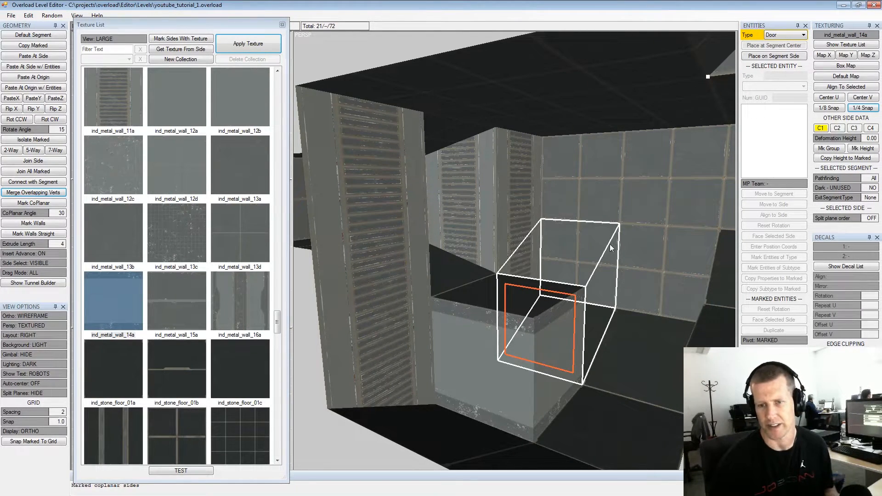
pyautogui.keyDown('alt'); pyautogui.moveTo(609, 246); pyautogui.dragTo(610, 233); pyautogui.keyUp('alt')
pyautogui.keyDown('alt'); pyautogui.moveTo(609, 233); pyautogui.dragTo(574, 222, button='middle'); pyautogui.keyUp('alt')
pyautogui.keyDown('alt'); pyautogui.scroll(2, 570, 220); pyautogui.keyUp('alt')
pyautogui.keyDown('alt'); pyautogui.moveTo(567, 218); pyautogui.dragTo(518, 205); pyautogui.keyUp('alt')
pyautogui.keyDown('alt'); pyautogui.moveTo(518, 205); pyautogui.dragTo(552, 209, button='middle'); pyautogui.keyUp('alt')
pyautogui.keyDown('alt'); pyautogui.moveTo(552, 209); pyautogui.dragTo(562, 221); pyautogui.keyUp('alt')
# Mark the lowest sides of the long metal wall beside the raised block, apply ind_metal_wall_14a and clear all marks
pyautogui.click(591, 250)
pyautogui.press('space')
pyautogui.click(637, 254)
pyautogui.press('space')
pyautogui.keyDown('alt'); pyautogui.moveTo(639, 253); pyautogui.dragTo(505, 229); pyautogui.keyUp('alt')
pyautogui.keyDown('alt'); pyautogui.moveTo(505, 229); pyautogui.dragTo(652, 183, button='middle'); pyautogui.keyUp('alt')
pyautogui.keyDown('alt'); pyautogui.moveTo(652, 182); pyautogui.dragTo(541, 183); pyautogui.keyUp('alt')
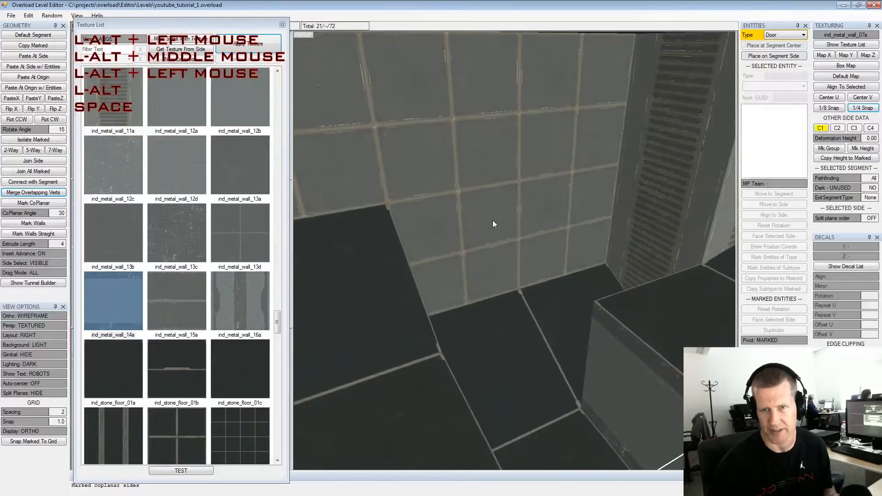
pyautogui.click(493, 220)
pyautogui.press('space')
pyautogui.click(558, 224)
pyautogui.press('space')
pyautogui.click(559, 223)
pyautogui.press('space')
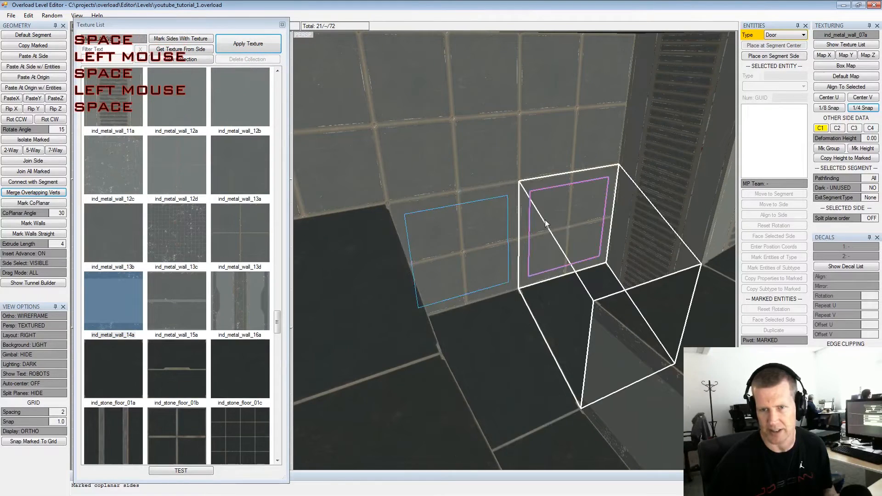
pyautogui.click(247, 42)
pyautogui.keyDown('alt'); pyautogui.moveTo(443, 152); pyautogui.dragTo(583, 201); pyautogui.keyUp('alt')
pyautogui.keyDown('alt'); pyautogui.moveTo(582, 200); pyautogui.dragTo(526, 238, button='middle'); pyautogui.keyUp('alt')
pyautogui.hotkey('shift', 'space')
# Mark the two lowest sides of the opposite long wall, apply ind_metal_wall_14a and clear all marks
pyautogui.keyDown('alt'); pyautogui.moveTo(525, 238); pyautogui.dragTo(488, 245); pyautogui.keyUp('alt')
pyautogui.keyDown('alt'); pyautogui.moveTo(487, 244); pyautogui.dragTo(495, 231, button='middle'); pyautogui.keyUp('alt')
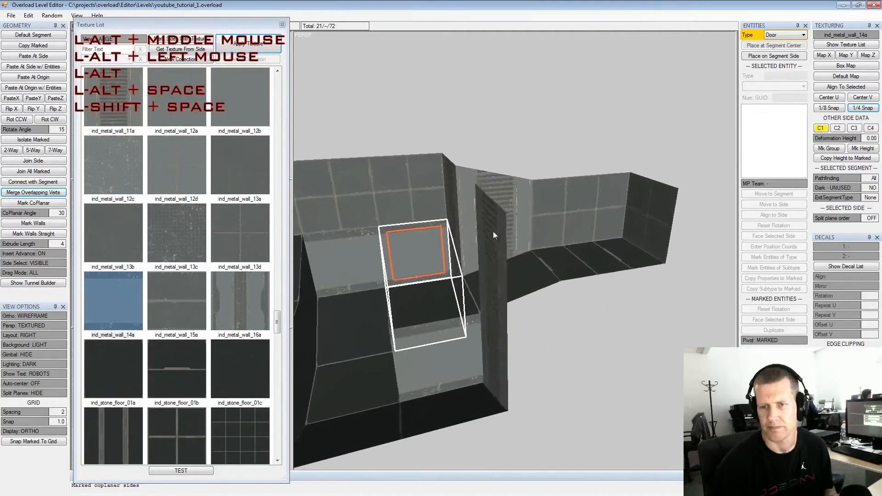
pyautogui.keyDown('alt'); pyautogui.scroll(2, 465, 234); pyautogui.keyUp('alt')
pyautogui.keyDown('alt'); pyautogui.moveTo(464, 233); pyautogui.dragTo(610, 220); pyautogui.keyUp('alt')
pyautogui.keyDown('alt'); pyautogui.moveTo(610, 220); pyautogui.dragTo(507, 208, button='middle'); pyautogui.keyUp('alt')
pyautogui.keyDown('alt'); pyautogui.moveTo(507, 209); pyautogui.dragTo(588, 216); pyautogui.keyUp('alt')
pyautogui.keyDown('alt'); pyautogui.moveTo(587, 214); pyautogui.dragTo(543, 217, button='middle'); pyautogui.keyUp('alt')
pyautogui.keyDown('alt'); pyautogui.scroll(2, 527, 219); pyautogui.keyUp('alt')
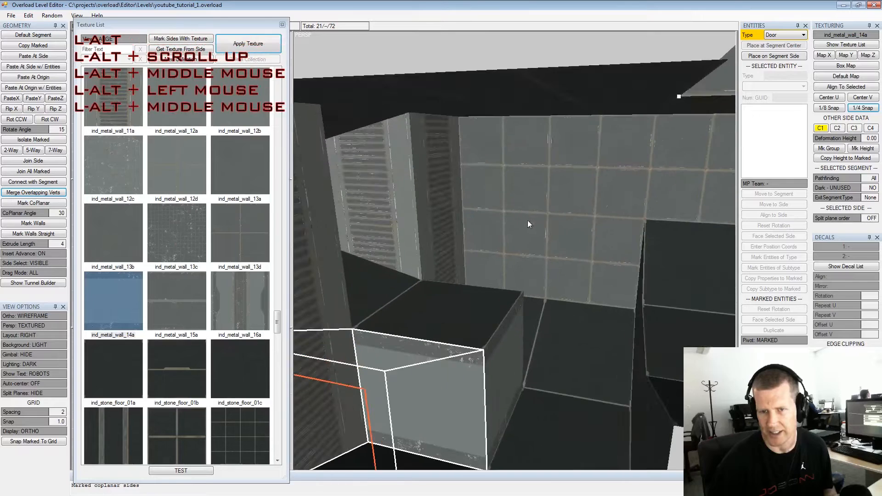
pyautogui.click(573, 271)
pyautogui.press('space')
pyautogui.click(520, 263)
pyautogui.press('space')
pyautogui.click(520, 263)
pyautogui.hotkey('shift', 'space')
# Mark the three upper wall sides along one side of the room
pyautogui.keyDown('alt'); pyautogui.moveTo(572, 220); pyautogui.dragTo(599, 205); pyautogui.keyUp('alt')
pyautogui.keyDown('alt'); pyautogui.moveTo(599, 204); pyautogui.dragTo(523, 215, button='middle'); pyautogui.keyUp('alt')
pyautogui.scroll(2, 524, 214)
pyautogui.keyDown('alt'); pyautogui.moveTo(524, 216); pyautogui.dragTo(474, 214); pyautogui.keyUp('alt')
pyautogui.scroll(-2, 533, 214)
pyautogui.click(418, 205)
pyautogui.press('space')
pyautogui.click(496, 202)
pyautogui.press('space')
pyautogui.click(550, 200)
pyautogui.press('space')
pyautogui.keyDown('alt'); pyautogui.moveTo(591, 199); pyautogui.dragTo(656, 194); pyautogui.keyUp('alt')
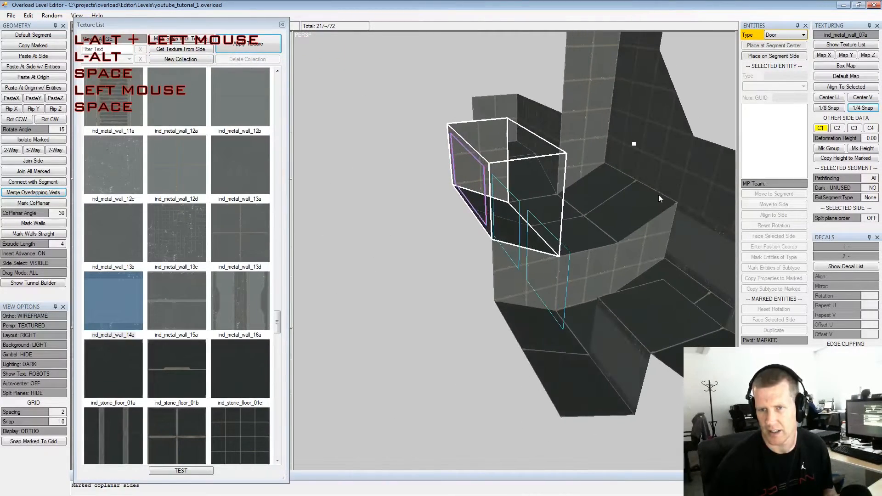
# Add the three upper wall sides along the opposite side of the room to the marked sides
pyautogui.keyDown('alt'); pyautogui.moveTo(655, 195); pyautogui.dragTo(563, 208, button='middle'); pyautogui.keyUp('alt')
pyautogui.moveTo(563, 207)
pyautogui.keyDown('alt'); pyautogui.mouseDown()
pyautogui.moveTo(595, 203)
pyautogui.moveTo(580, 205)
pyautogui.mouseUp(); pyautogui.keyUp('alt')
pyautogui.click(580, 206)
pyautogui.press('space')
pyautogui.click(527, 194)
pyautogui.press('space')
pyautogui.click(451, 190)
pyautogui.press('space')
# Apply ind_metal_wall_06a to the marked upper wall sides and clear all marks
pyautogui.keyDown('alt'); pyautogui.moveTo(451, 190); pyautogui.dragTo(533, 197, button='middle'); pyautogui.keyUp('alt')
pyautogui.keyDown('alt'); pyautogui.moveTo(532, 197); pyautogui.dragTo(442, 218); pyautogui.keyUp('alt')
pyautogui.click(177, 311)
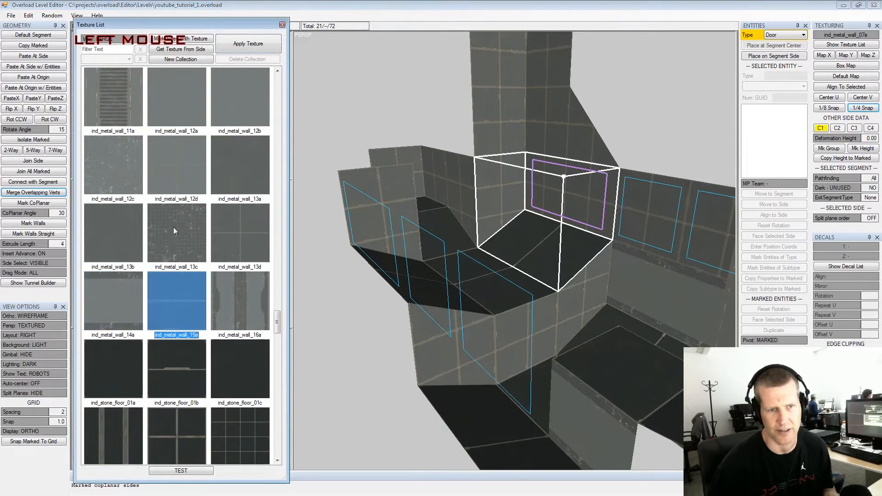
pyautogui.scroll(3, 181, 252)
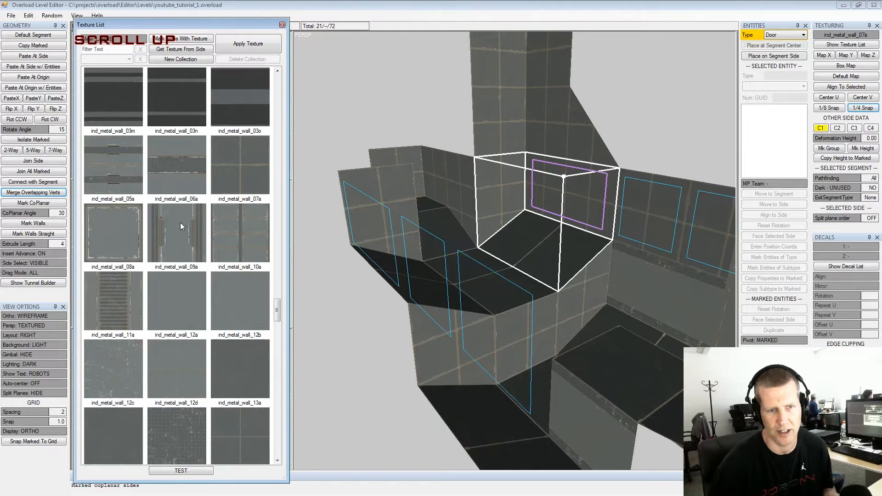
pyautogui.click(177, 162)
pyautogui.click(251, 45)
pyautogui.hotkey('shift', 'space')
# Examine the banded texture along the upper walls on both sides of the room
pyautogui.keyDown('alt'); pyautogui.moveTo(527, 230); pyautogui.dragTo(463, 231); pyautogui.keyUp('alt')
pyautogui.keyDown('alt'); pyautogui.moveTo(462, 231); pyautogui.dragTo(505, 235, button='middle'); pyautogui.keyUp('alt')
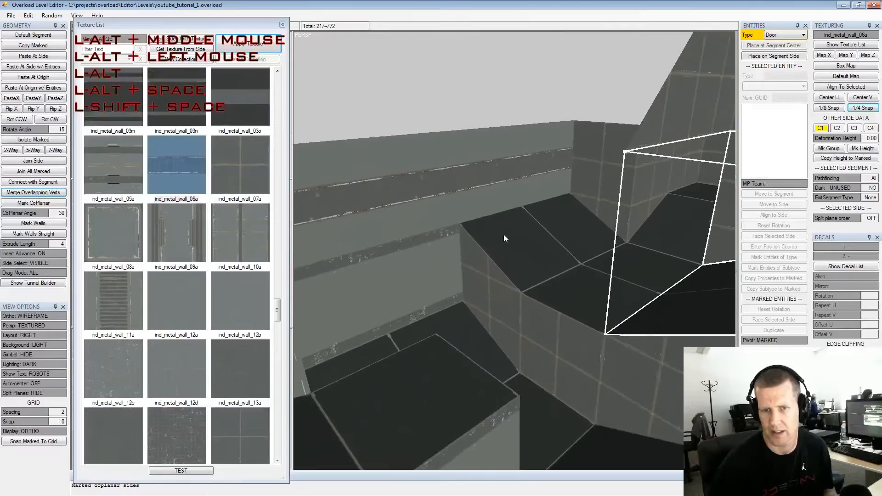
pyautogui.keyDown('alt'); pyautogui.moveTo(505, 234); pyautogui.dragTo(465, 223); pyautogui.keyUp('alt')
pyautogui.keyDown('alt'); pyautogui.moveTo(465, 223); pyautogui.dragTo(475, 238, button='middle'); pyautogui.keyUp('alt')
pyautogui.keyDown('alt'); pyautogui.scroll(-2, 474, 238); pyautogui.keyUp('alt')
pyautogui.keyDown('alt'); pyautogui.moveTo(475, 238); pyautogui.dragTo(493, 224); pyautogui.keyUp('alt')
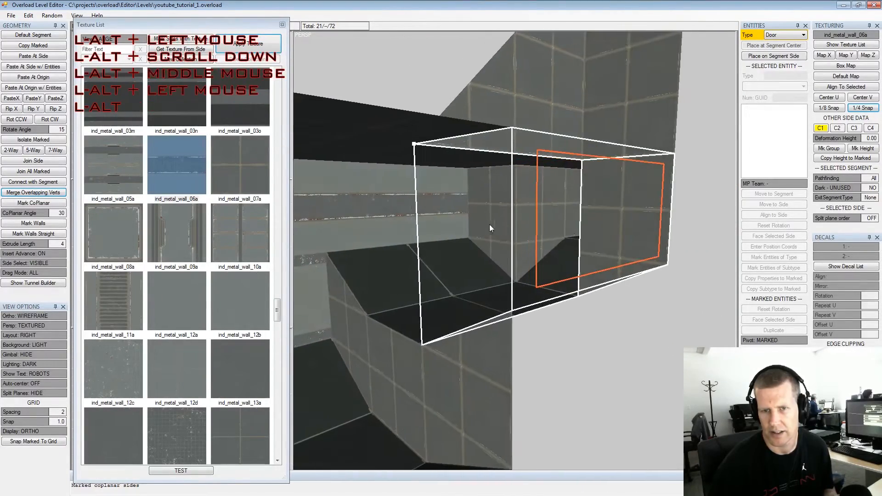
pyautogui.keyDown('alt'); pyautogui.moveTo(429, 226); pyautogui.dragTo(608, 230); pyautogui.keyUp('alt')
pyautogui.keyDown('alt'); pyautogui.moveTo(607, 229); pyautogui.dragTo(489, 235, button='middle'); pyautogui.keyUp('alt')
pyautogui.keyDown('alt'); pyautogui.scroll(-2, 490, 235); pyautogui.keyUp('alt')
pyautogui.keyDown('alt'); pyautogui.moveTo(490, 235); pyautogui.dragTo(651, 248); pyautogui.keyUp('alt')
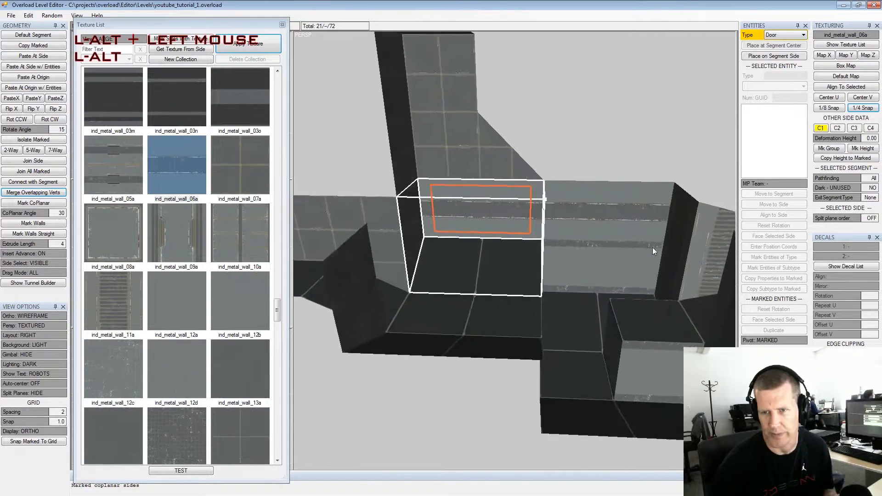
# Mark the plain tunnel wall side just past the vented wall and cycle the selection to its segment's next side
pyautogui.keyDown('alt'); pyautogui.moveTo(650, 248); pyautogui.dragTo(511, 258, button='middle'); pyautogui.keyUp('alt')
pyautogui.keyDown('alt'); pyautogui.scroll(2, 532, 262); pyautogui.keyUp('alt')
pyautogui.keyDown('alt'); pyautogui.moveTo(531, 262); pyautogui.dragTo(542, 247); pyautogui.keyUp('alt')
pyautogui.click(513, 266)
pyautogui.press('space')
pyautogui.press('x')
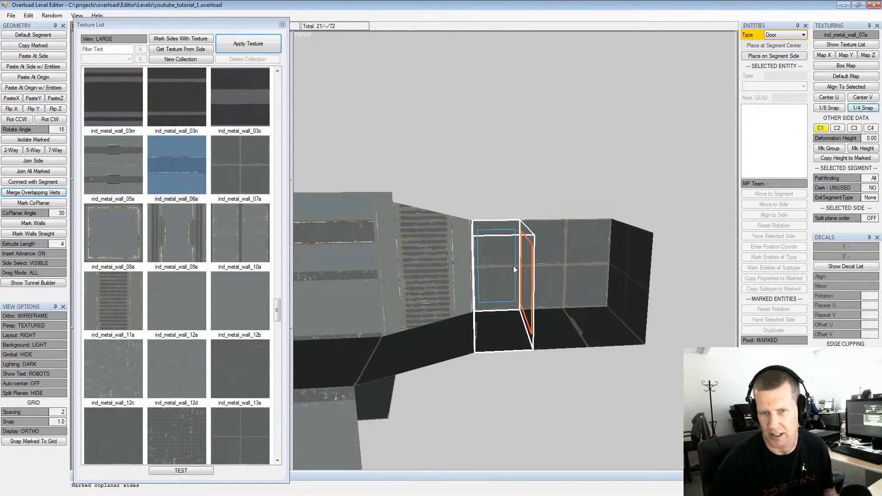
pyautogui.keyDown('alt'); pyautogui.moveTo(509, 269); pyautogui.dragTo(510, 284); pyautogui.keyUp('alt')
# Reselect the marked tunnel wall side, cycle through its segment's sides and toggle the mark on the side reached
pyautogui.click(508, 303)
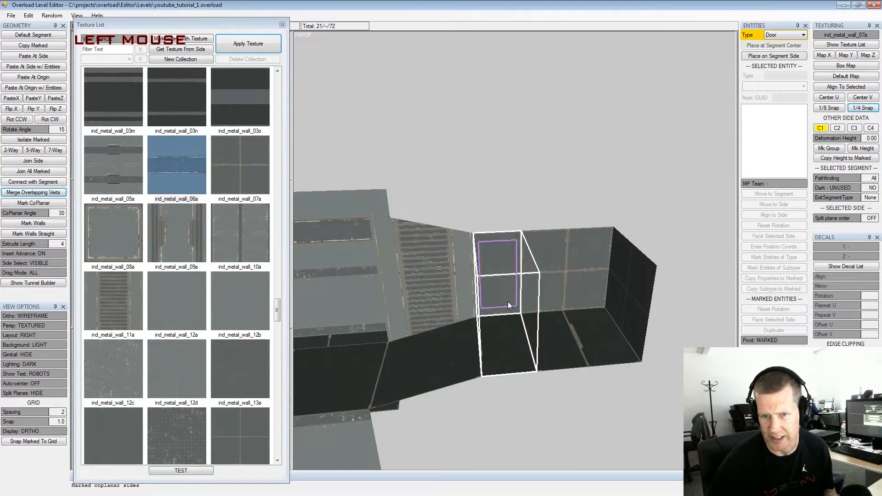
pyautogui.press('x')
pyautogui.press('x')
pyautogui.press('x')
pyautogui.press('x')
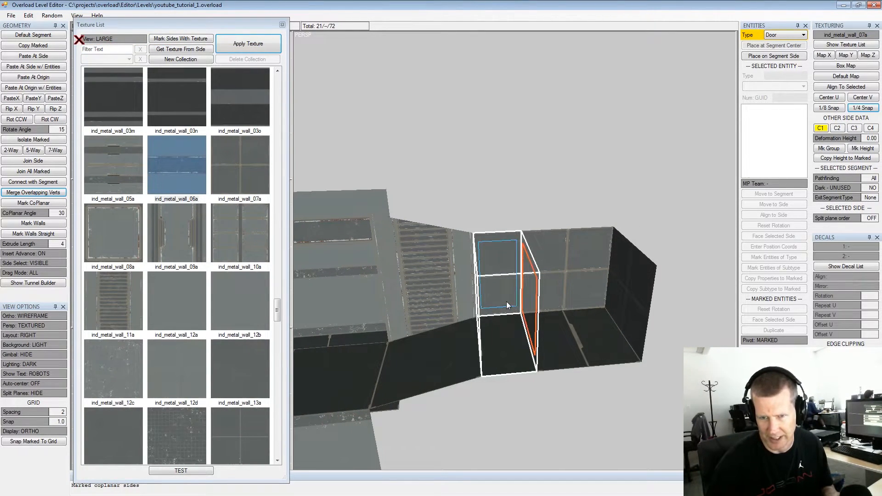
pyautogui.press('x')
pyautogui.press('space')
pyautogui.keyDown('alt'); pyautogui.moveTo(499, 277); pyautogui.dragTo(501, 273); pyautogui.keyUp('alt')
# Clear the old marks and mark the two opposite wall sides of the tunnel segment just past the vented wall
pyautogui.click(506, 277)
pyautogui.hotkey('shift', 'space')
pyautogui.press('space')
pyautogui.keyDown('alt'); pyautogui.moveTo(505, 274); pyautogui.dragTo(620, 288); pyautogui.keyUp('alt')
pyautogui.keyDown('alt'); pyautogui.scroll(4, 547, 293); pyautogui.keyUp('alt')
pyautogui.click(500, 295)
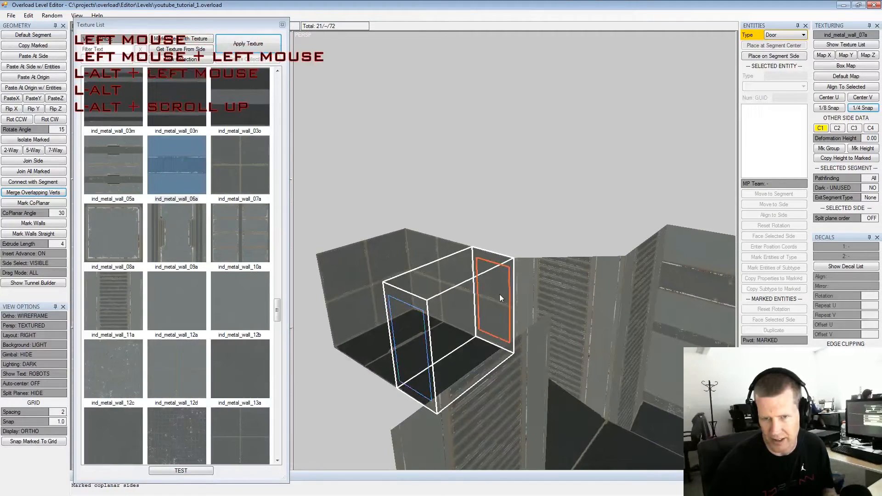
pyautogui.press('space')
# Cycle the selection through the sides of the marked tunnel segment and inspect its two marked wall sides
pyautogui.press('x')
pyautogui.press('x')
pyautogui.press('x')
pyautogui.press('x')
pyautogui.press('x')
pyautogui.press('x')
pyautogui.press('x')
pyautogui.press('x')
pyautogui.press('x')
pyautogui.press('x')
pyautogui.press('x')
pyautogui.press('x')
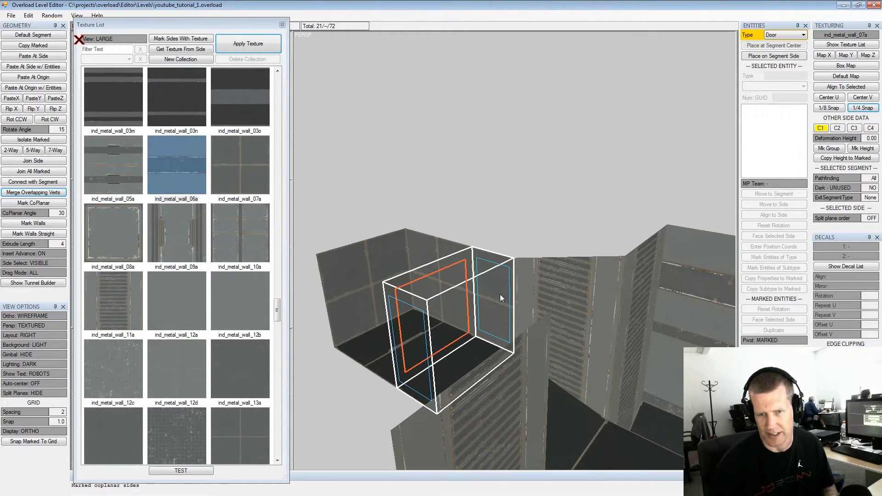
pyautogui.keyDown('alt'); pyautogui.moveTo(500, 294); pyautogui.dragTo(522, 286); pyautogui.keyUp('alt')
pyautogui.keyDown('alt'); pyautogui.scroll(3, 524, 303); pyautogui.keyUp('alt')
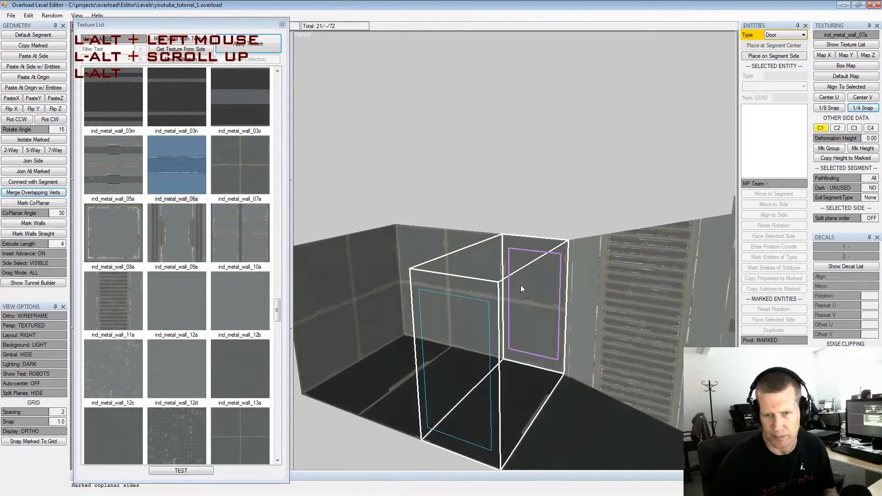
pyautogui.keyDown('alt'); pyautogui.moveTo(511, 301); pyautogui.dragTo(536, 284, button='middle'); pyautogui.keyUp('alt')
pyautogui.keyDown('alt'); pyautogui.moveTo(537, 283); pyautogui.dragTo(532, 296); pyautogui.keyUp('alt')
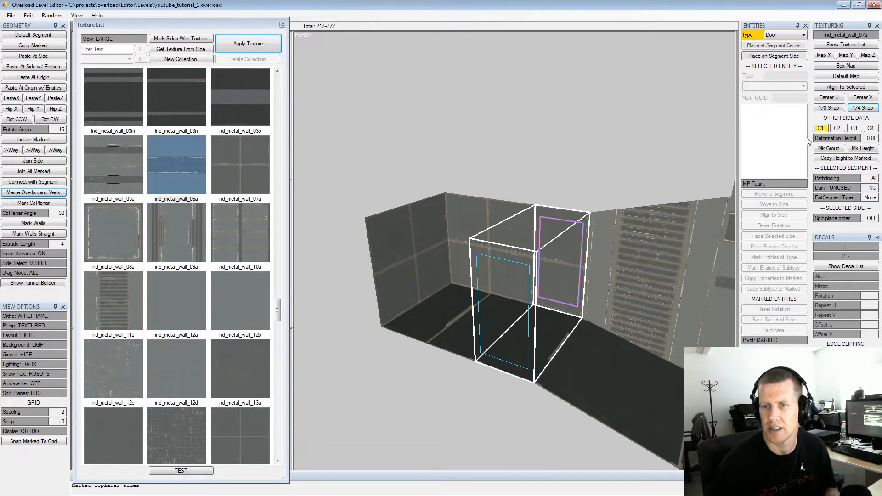
# Apply ind_metal_wall_01e to the two marked tunnel wall sides
pyautogui.click(225, 167)
pyautogui.scroll(3, 225, 168)
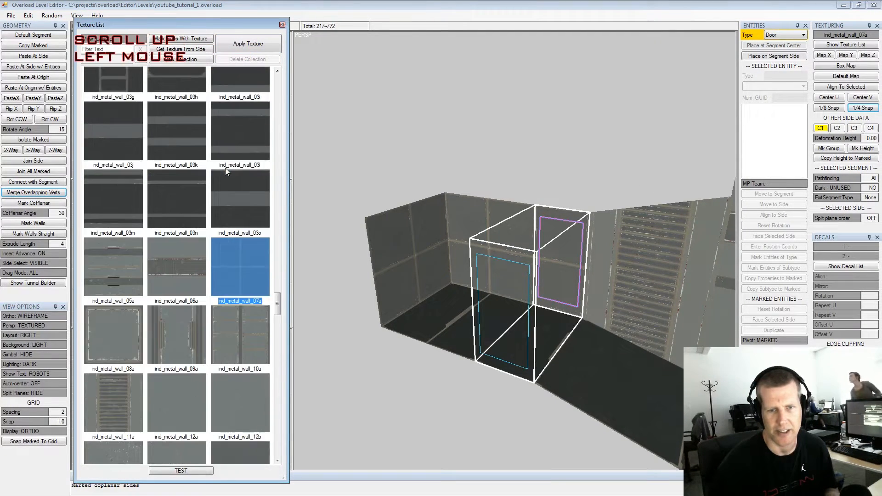
pyautogui.scroll(3, 225, 169)
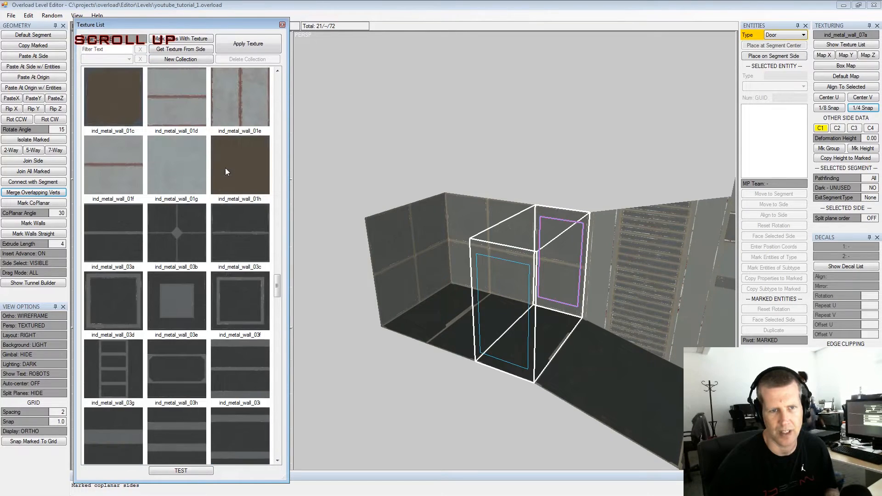
pyautogui.click(177, 235)
pyautogui.scroll(2, 202, 212)
pyautogui.click(228, 197)
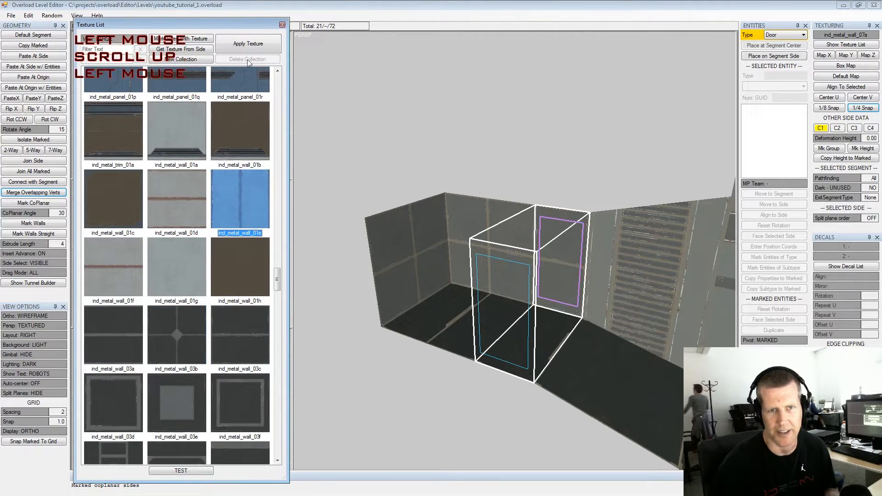
pyautogui.click(248, 48)
# Clear the marks, mark both side walls and the end wall of the last tunnel segment and apply ind_metal_wall_01a
pyautogui.hotkey('shift', 'space')
pyautogui.keyDown('alt'); pyautogui.moveTo(576, 264); pyautogui.dragTo(468, 256); pyautogui.keyUp('alt')
pyautogui.click(529, 262)
pyautogui.press('space')
pyautogui.click(527, 251)
pyautogui.keyDown('alt'); pyautogui.moveTo(527, 250); pyautogui.dragTo(527, 245); pyautogui.keyUp('alt')
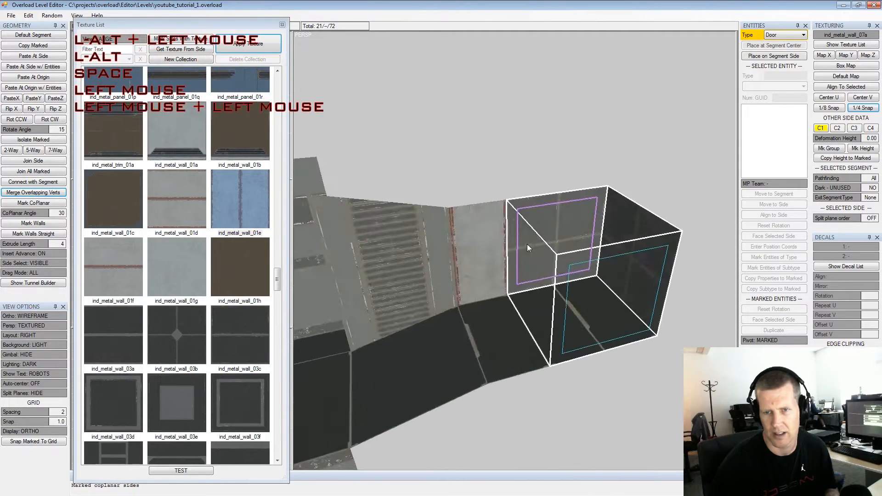
pyautogui.keyDown('alt'); pyautogui.moveTo(528, 245); pyautogui.dragTo(477, 252, button='middle'); pyautogui.keyUp('alt')
pyautogui.click(588, 278)
pyautogui.press('space')
pyautogui.click(198, 139)
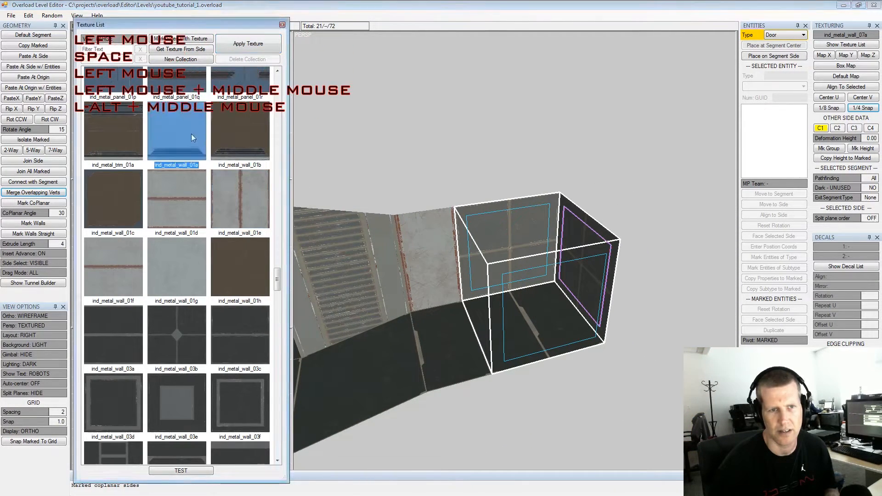
pyautogui.click(261, 48)
# Clear the marks and mark the ceiling sides of the last two tunnel segments
pyautogui.hotkey('shift', 'space')
pyautogui.hotkey('alt', 'space')
pyautogui.keyDown('alt'); pyautogui.moveTo(486, 281); pyautogui.dragTo(483, 229); pyautogui.keyUp('alt')
pyautogui.keyDown('alt'); pyautogui.moveTo(482, 230); pyautogui.dragTo(555, 229, button='middle'); pyautogui.keyUp('alt')
pyautogui.keyDown('alt'); pyautogui.moveTo(554, 229); pyautogui.dragTo(544, 233); pyautogui.keyUp('alt')
pyautogui.click(609, 228)
pyautogui.press('space')
pyautogui.click(572, 221)
pyautogui.press('space')
pyautogui.click(484, 222)
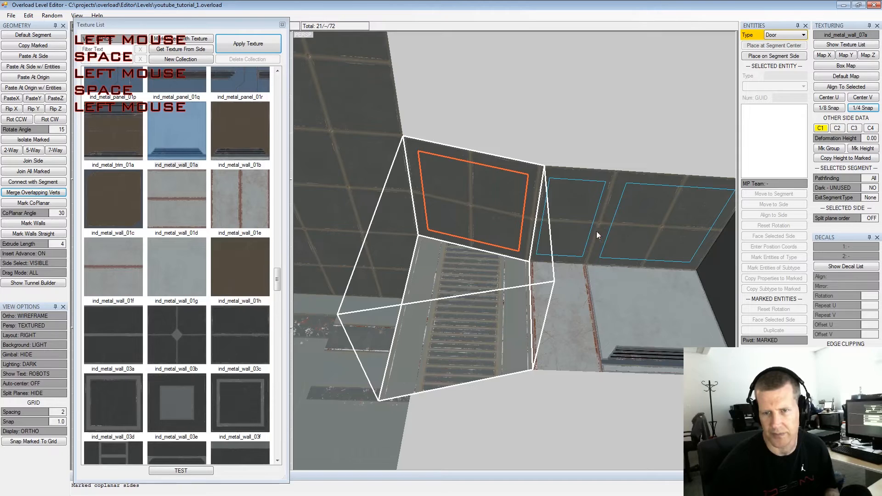
pyautogui.click(658, 232)
# Apply ind_metal_wall_13d to the two marked tunnel ceiling sides
pyautogui.click(246, 282)
pyautogui.scroll(-17, 240, 280)
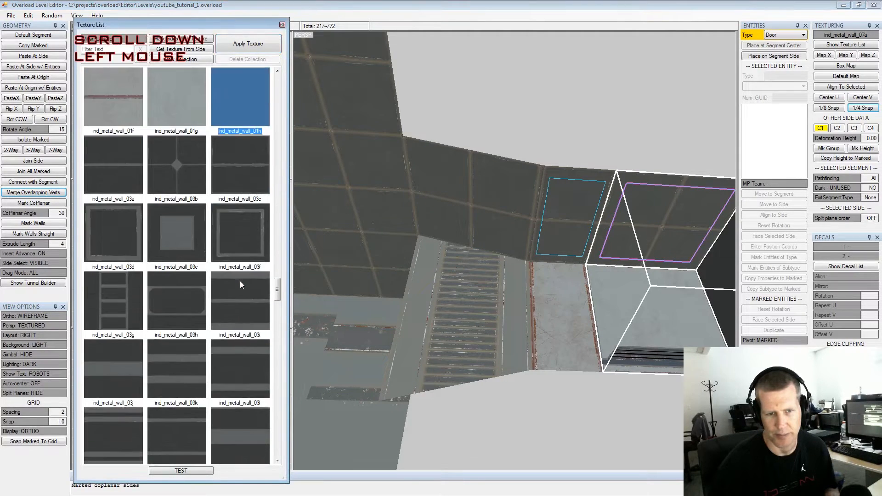
pyautogui.click(235, 353)
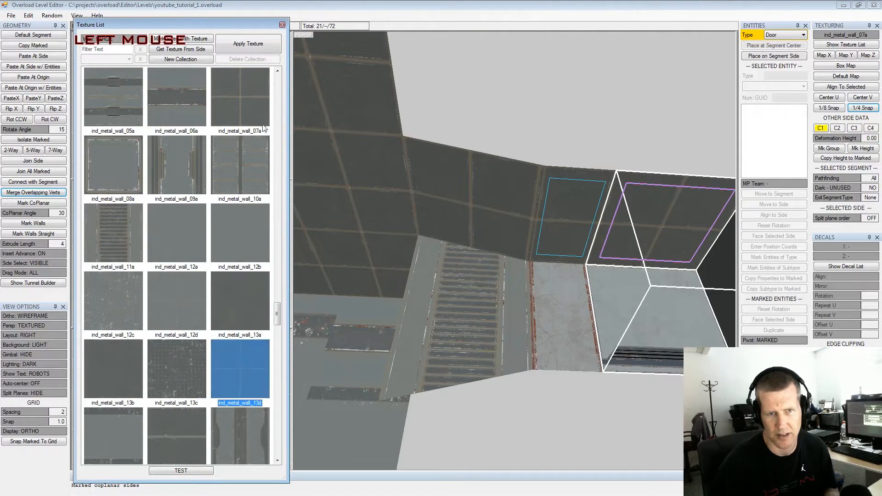
pyautogui.click(262, 44)
# Clear the marks and try ind_metal_wall_15a on the ceiling side above the vented wall
pyautogui.hotkey('shift', 'space')
pyautogui.click(508, 213)
pyautogui.press('space')
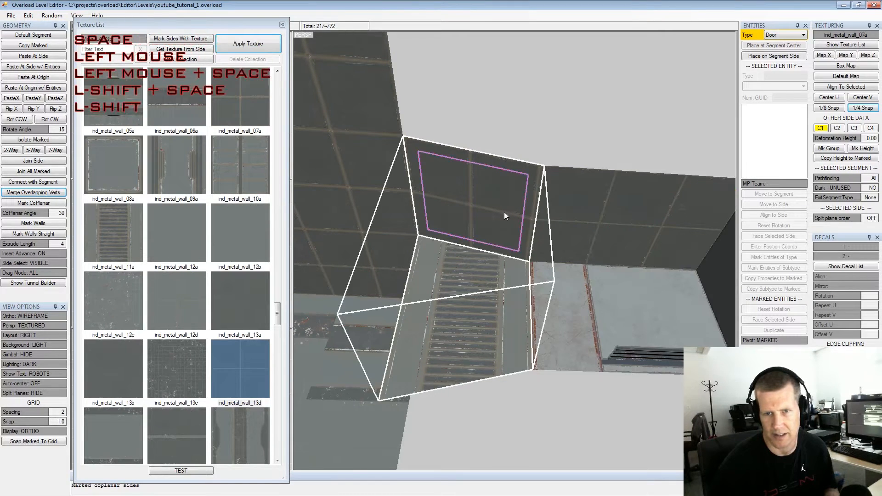
pyautogui.click(228, 166)
pyautogui.click(175, 161)
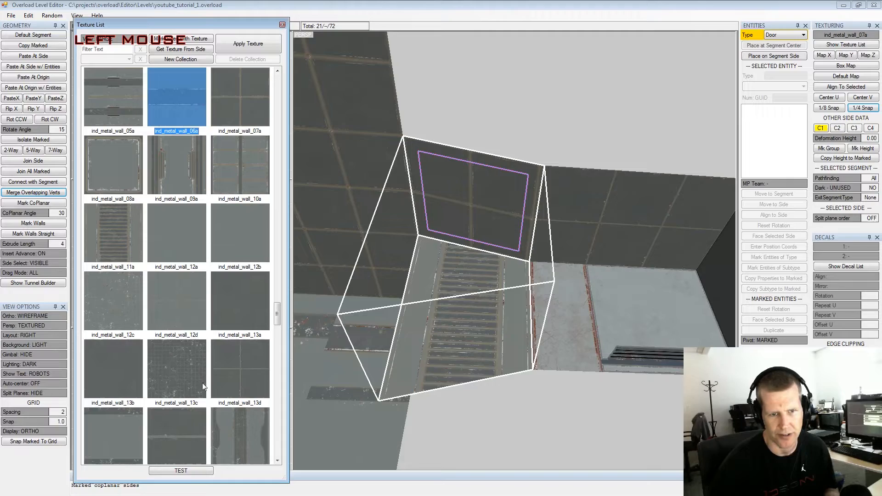
pyautogui.click(192, 435)
pyautogui.click(256, 50)
pyautogui.moveTo(469, 187)
pyautogui.keyDown('alt'); pyautogui.mouseDown()
pyautogui.moveTo(513, 187)
pyautogui.moveTo(483, 178)
pyautogui.mouseUp(); pyautogui.keyUp('alt')
pyautogui.keyDown('alt'); pyautogui.scroll(2, 478, 184); pyautogui.keyUp('alt')
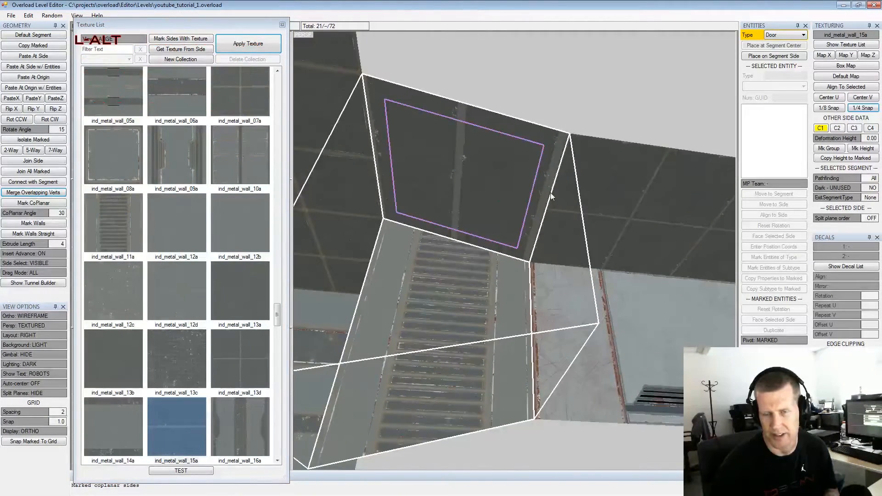
# Clear the marks and apply ind_metal_wall_13c to the ceiling side above the vented wall
pyautogui.click(561, 198)
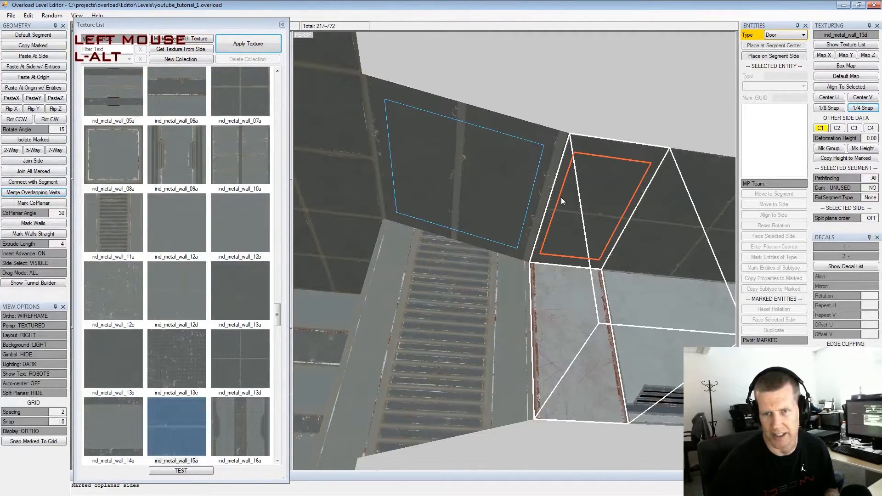
pyautogui.hotkey('shift', 'space')
pyautogui.click(510, 193)
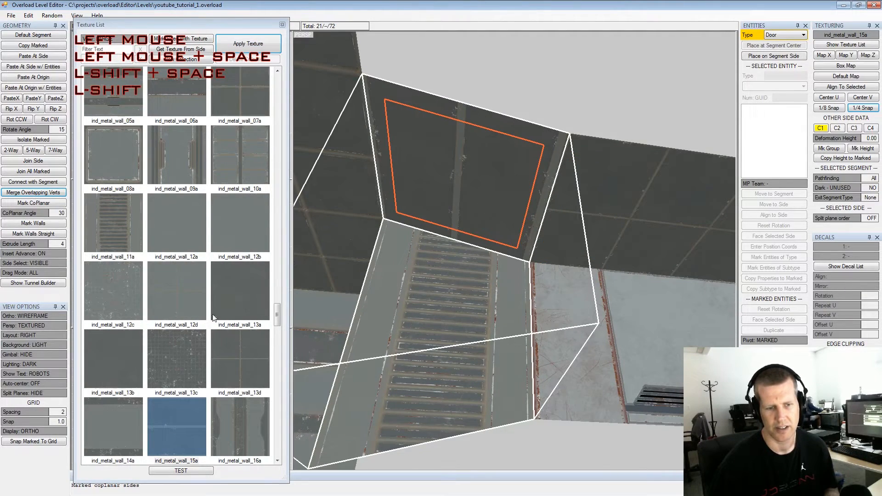
pyautogui.click(194, 362)
pyautogui.click(261, 47)
pyautogui.keyDown('alt'); pyautogui.moveTo(475, 136); pyautogui.dragTo(511, 136); pyautogui.keyUp('alt')
pyautogui.keyDown('alt'); pyautogui.scroll(3, 478, 152); pyautogui.keyUp('alt')
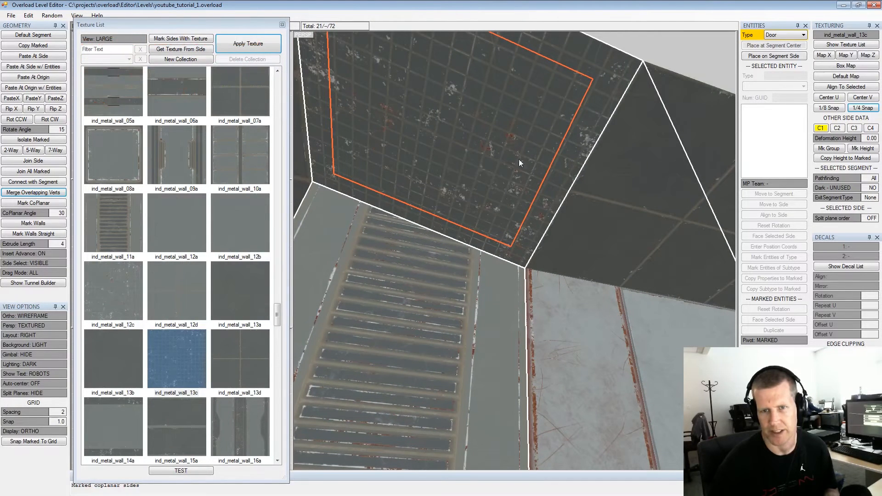
# Mark the ceiling side above the vented wall, apply a 1/4 snap to its texture and clear the mark
pyautogui.press('space')
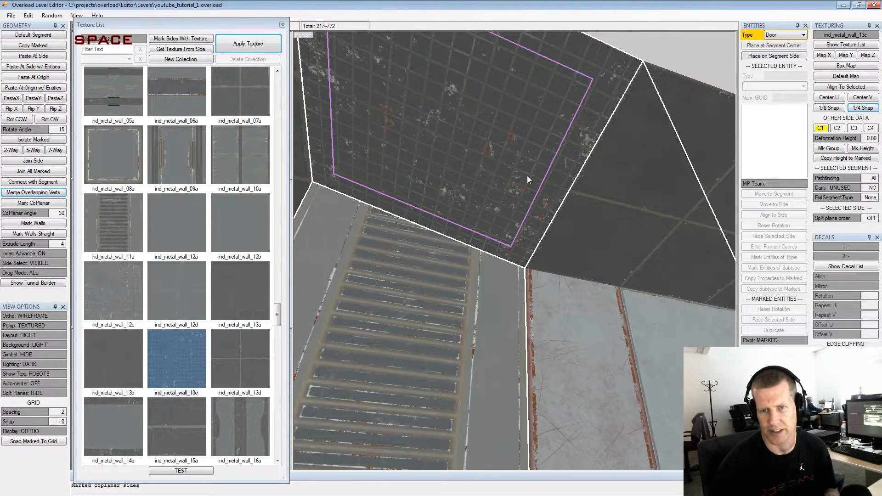
pyautogui.click(864, 111)
pyautogui.hotkey('shift', 'space')
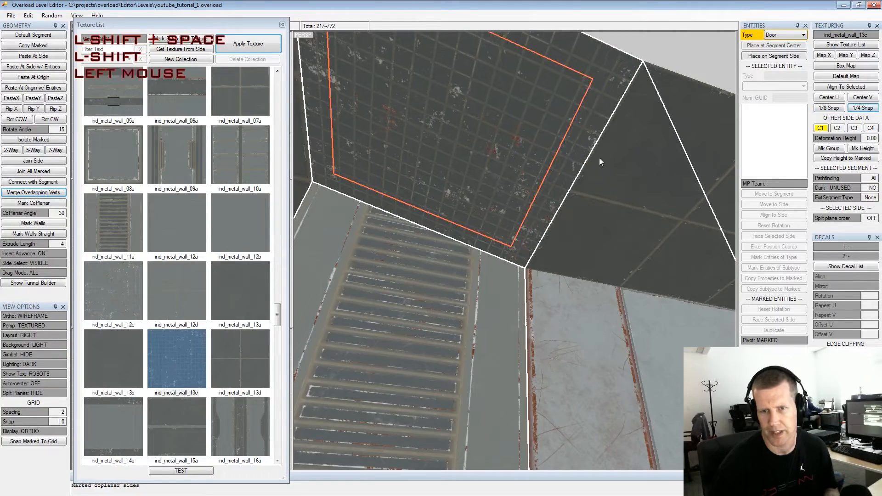
# Select a side of the main room's ceiling and mark all ceiling sides coplanar with it
pyautogui.keyDown('alt'); pyautogui.moveTo(603, 158); pyautogui.dragTo(550, 187); pyautogui.keyUp('alt')
pyautogui.keyDown('alt'); pyautogui.moveTo(550, 187); pyautogui.dragTo(609, 155, button='middle'); pyautogui.keyUp('alt')
pyautogui.keyDown('alt'); pyautogui.scroll(-3, 610, 155); pyautogui.keyUp('alt')
pyautogui.keyDown('alt'); pyautogui.moveTo(609, 155); pyautogui.dragTo(524, 148); pyautogui.keyUp('alt')
pyautogui.keyDown('alt'); pyautogui.moveTo(524, 147); pyautogui.dragTo(568, 170, button='middle'); pyautogui.keyUp('alt')
pyautogui.keyDown('alt'); pyautogui.scroll(-3, 568, 171); pyautogui.keyUp('alt')
pyautogui.keyDown('alt'); pyautogui.moveTo(568, 171); pyautogui.dragTo(500, 192); pyautogui.keyUp('alt')
pyautogui.click(500, 190)
pyautogui.press('space')
pyautogui.click(444, 188)
pyautogui.press('q')
pyautogui.keyDown('alt'); pyautogui.moveTo(463, 186); pyautogui.dragTo(576, 173, button='middle'); pyautogui.keyUp('alt')
pyautogui.keyDown('alt'); pyautogui.scroll(-2, 577, 172); pyautogui.keyUp('alt')
pyautogui.hotkey('shift', 'space')
pyautogui.hotkey('shift', 'q')
pyautogui.hotkey('alt', 'q')
pyautogui.keyDown('alt'); pyautogui.moveTo(576, 175); pyautogui.dragTo(545, 213); pyautogui.keyUp('alt')
pyautogui.keyDown('alt'); pyautogui.moveTo(545, 214); pyautogui.dragTo(526, 213, button='middle'); pyautogui.keyUp('alt')
pyautogui.keyDown('alt'); pyautogui.scroll(2, 527, 214); pyautogui.keyUp('alt')
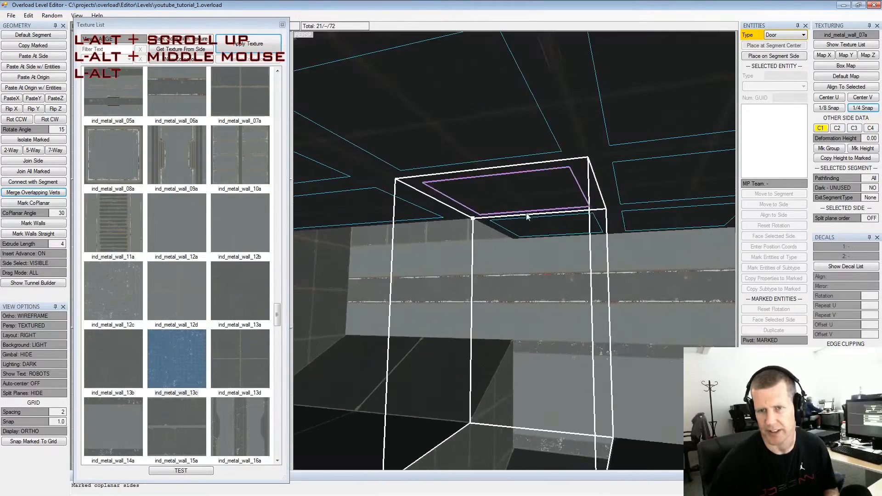
# Unmark the three tunnel ceiling sides, select the adjoining room ceiling side and set the coplanar angle to 10
pyautogui.keyDown('alt'); pyautogui.moveTo(526, 213); pyautogui.dragTo(584, 203); pyautogui.keyUp('alt')
pyautogui.keyDown('alt'); pyautogui.moveTo(585, 202); pyautogui.dragTo(599, 202, button='middle'); pyautogui.keyUp('alt')
pyautogui.keyDown('alt'); pyautogui.scroll(-2, 599, 202); pyautogui.keyUp('alt')
pyautogui.keyDown('alt'); pyautogui.moveTo(599, 202); pyautogui.dragTo(652, 202); pyautogui.keyUp('alt')
pyautogui.keyDown('alt'); pyautogui.moveTo(653, 202); pyautogui.dragTo(630, 226, button='middle'); pyautogui.keyUp('alt')
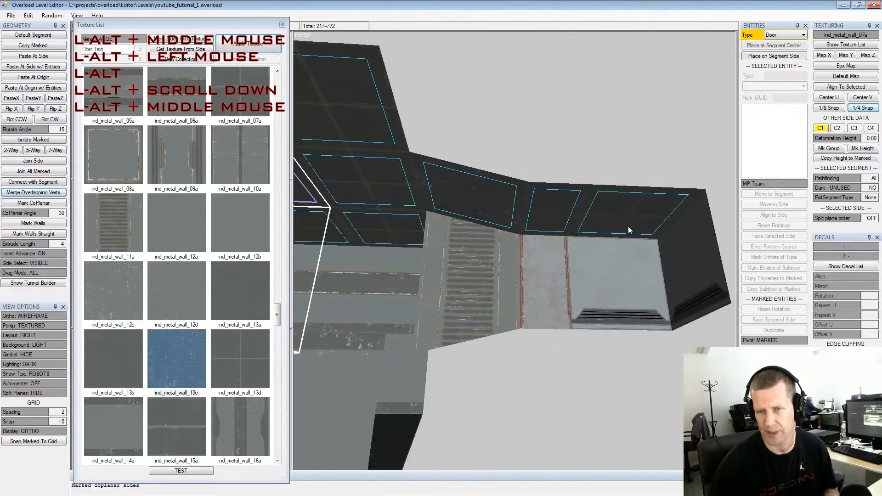
pyautogui.click(629, 227)
pyautogui.press('space')
pyautogui.click(551, 218)
pyautogui.press('space')
pyautogui.click(515, 211)
pyautogui.press('space')
pyautogui.click(391, 183)
pyautogui.moveTo(27, 212); pyautogui.dragTo(14, 214)
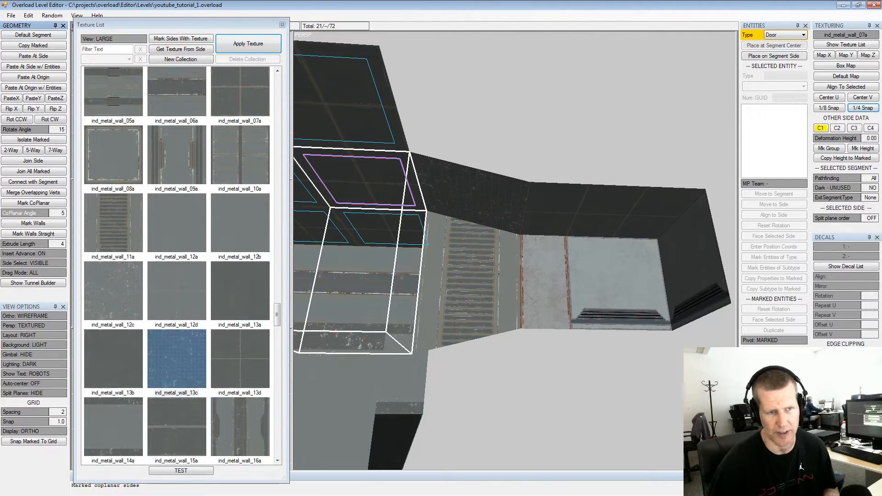
# Apply ind_metal_wall_13d to the marked room ceiling sides and clear the marks
pyautogui.moveTo(403, 215); pyautogui.dragTo(611, 214, button='middle')
pyautogui.keyDown('alt'); pyautogui.moveTo(611, 213); pyautogui.dragTo(581, 218); pyautogui.keyUp('alt')
pyautogui.scroll(2, 603, 229)
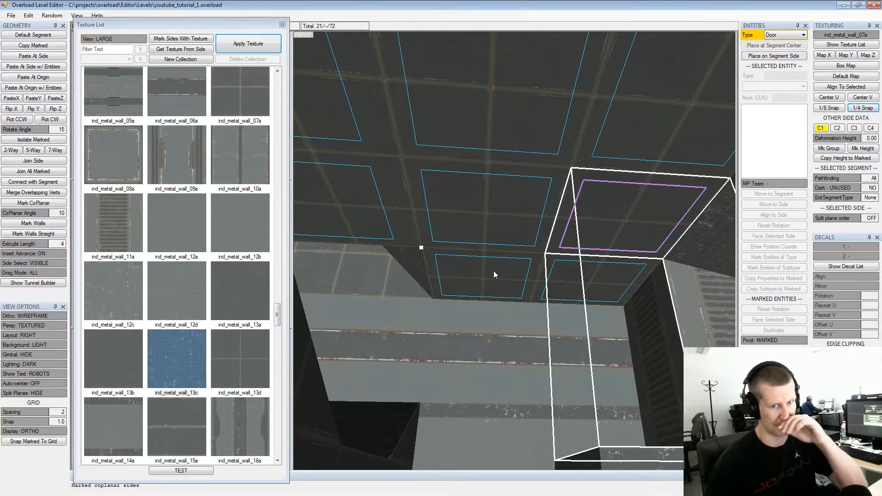
pyautogui.click(245, 360)
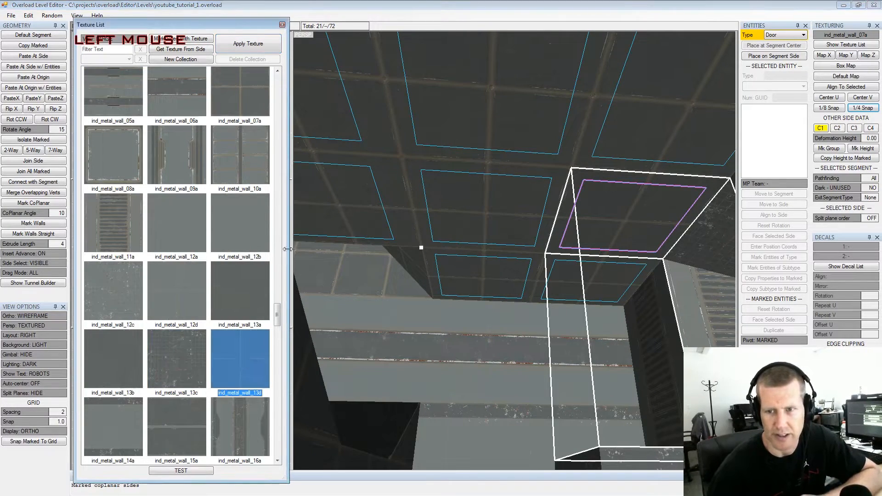
pyautogui.click(253, 48)
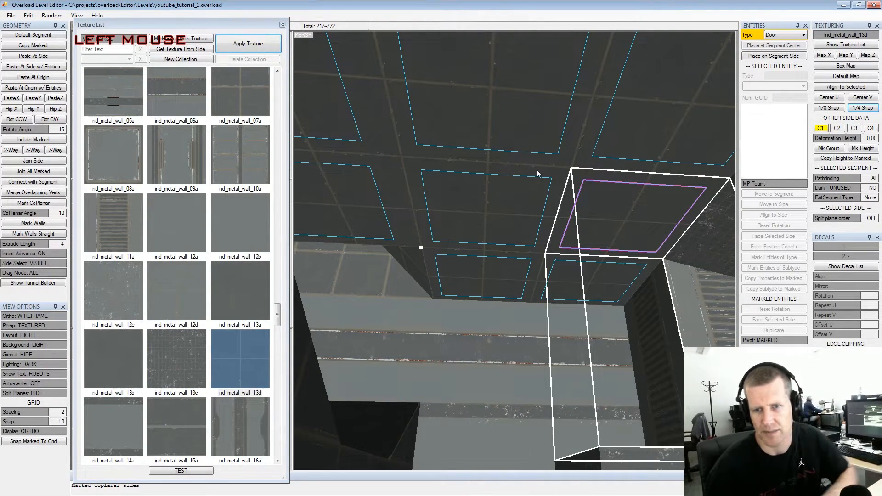
pyautogui.moveTo(441, 231); pyautogui.dragTo(509, 219, button='middle')
pyautogui.keyDown('alt'); pyautogui.moveTo(507, 219); pyautogui.dragTo(538, 170); pyautogui.keyUp('alt')
pyautogui.keyDown('alt'); pyautogui.moveTo(537, 169); pyautogui.dragTo(555, 220, button='middle'); pyautogui.keyUp('alt')
pyautogui.keyDown('alt'); pyautogui.scroll(-1, 554, 219); pyautogui.keyUp('alt')
pyautogui.keyDown('alt'); pyautogui.moveTo(554, 220); pyautogui.dragTo(474, 240); pyautogui.keyUp('alt')
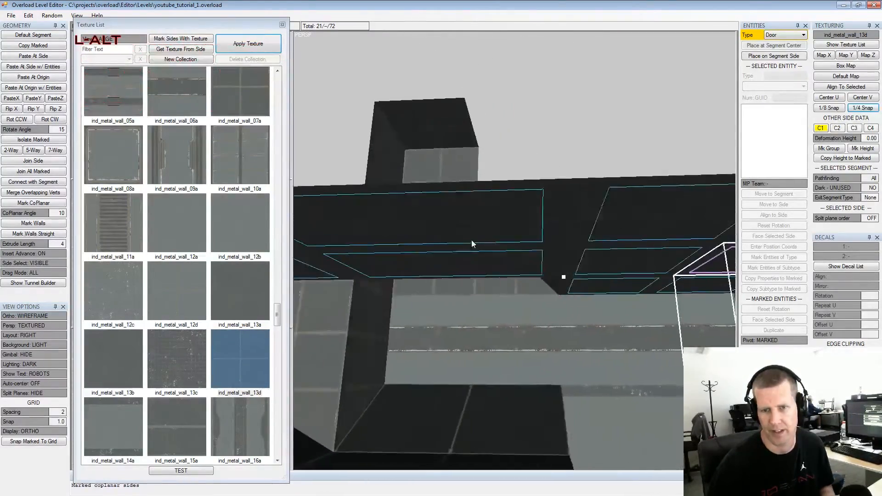
pyautogui.keyDown('alt'); pyautogui.moveTo(474, 240); pyautogui.dragTo(475, 233, button='middle'); pyautogui.keyUp('alt')
pyautogui.keyDown('alt'); pyautogui.moveTo(475, 233); pyautogui.dragTo(453, 208); pyautogui.keyUp('alt')
pyautogui.hotkey('shift', 'space')
# Mark the three adjoining vertical sides along the edge of the raised floor
pyautogui.keyDown('alt'); pyautogui.moveTo(452, 208); pyautogui.dragTo(564, 205, button='middle'); pyautogui.keyUp('alt')
pyautogui.keyDown('alt'); pyautogui.moveTo(563, 205); pyautogui.dragTo(506, 247); pyautogui.keyUp('alt')
pyautogui.keyDown('alt'); pyautogui.moveTo(506, 247); pyautogui.dragTo(507, 220, button='middle'); pyautogui.keyUp('alt')
pyautogui.keyDown('alt'); pyautogui.scroll(-1, 507, 220); pyautogui.keyUp('alt')
pyautogui.keyDown('alt'); pyautogui.moveTo(507, 219); pyautogui.dragTo(463, 216); pyautogui.keyUp('alt')
pyautogui.keyDown('alt'); pyautogui.moveTo(464, 216); pyautogui.dragTo(458, 192, button='middle'); pyautogui.keyUp('alt')
pyautogui.keyDown('alt'); pyautogui.scroll(-2, 458, 191); pyautogui.keyUp('alt')
pyautogui.keyDown('alt'); pyautogui.moveTo(458, 192); pyautogui.dragTo(538, 247); pyautogui.keyUp('alt')
pyautogui.keyDown('alt'); pyautogui.scroll(2, 562, 236); pyautogui.keyUp('alt')
pyautogui.keyDown('alt'); pyautogui.moveTo(538, 246); pyautogui.dragTo(617, 208, button='middle'); pyautogui.keyUp('alt')
pyautogui.keyDown('alt'); pyautogui.moveTo(616, 208); pyautogui.dragTo(560, 256); pyautogui.keyUp('alt')
pyautogui.click(560, 256)
pyautogui.press('space')
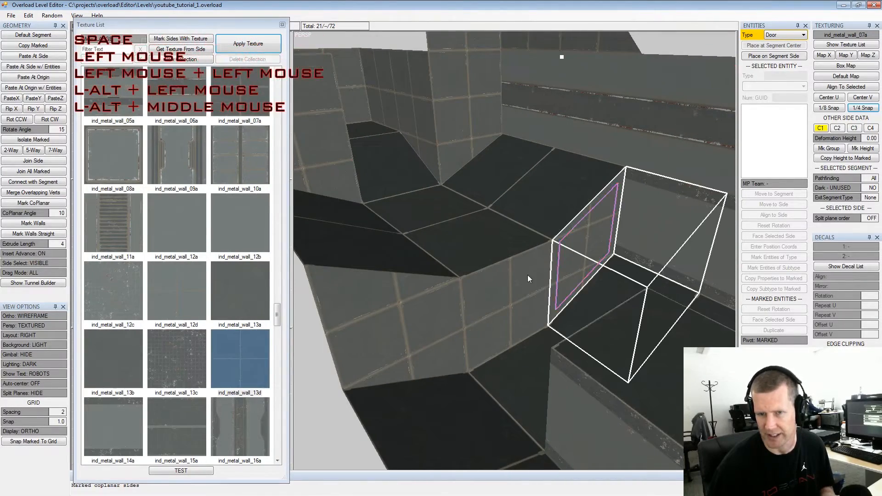
pyautogui.click(522, 278)
pyautogui.press('space')
pyautogui.click(437, 300)
pyautogui.press('space')
pyautogui.keyDown('alt'); pyautogui.moveTo(438, 300); pyautogui.dragTo(482, 241); pyautogui.keyUp('alt')
pyautogui.keyDown('alt'); pyautogui.moveTo(482, 241); pyautogui.dragTo(529, 258, button='middle'); pyautogui.keyUp('alt')
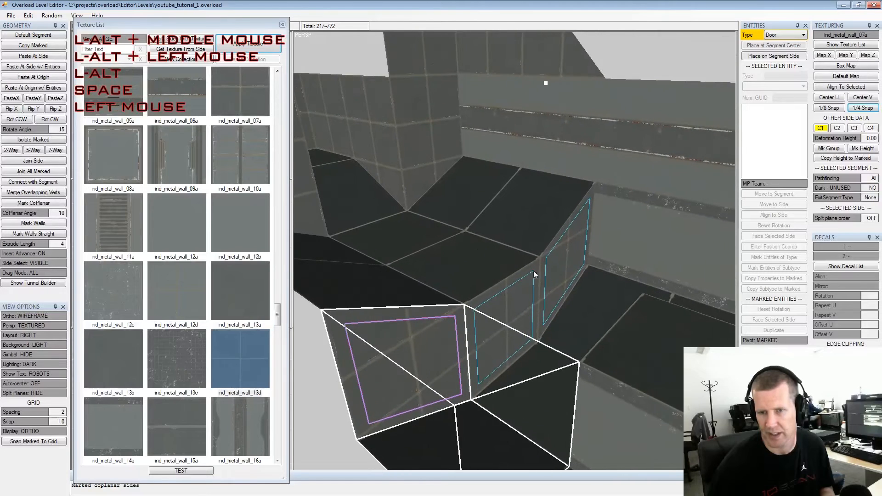
pyautogui.keyDown('alt'); pyautogui.moveTo(529, 257); pyautogui.dragTo(573, 261); pyautogui.keyUp('alt')
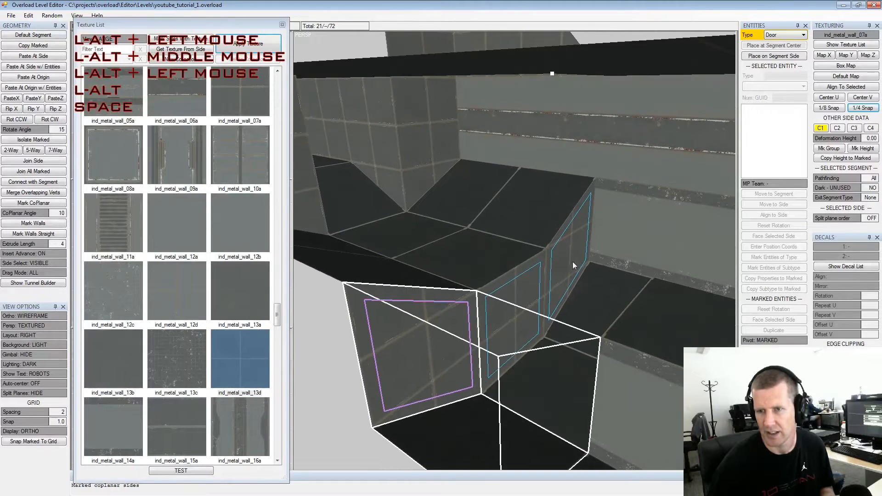
# Apply ind_metal_wall_13a to the three marked vertical sides and clear the marks
pyautogui.click(238, 289)
pyautogui.click(259, 48)
pyautogui.keyDown('alt'); pyautogui.moveTo(503, 254); pyautogui.dragTo(461, 259); pyautogui.keyUp('alt')
pyautogui.keyDown('alt'); pyautogui.scroll(3, 436, 241); pyautogui.keyUp('alt')
pyautogui.keyDown('alt'); pyautogui.moveTo(461, 259); pyautogui.dragTo(446, 275, button='middle'); pyautogui.keyUp('alt')
pyautogui.keyDown('alt'); pyautogui.moveTo(448, 275); pyautogui.dragTo(459, 267); pyautogui.keyUp('alt')
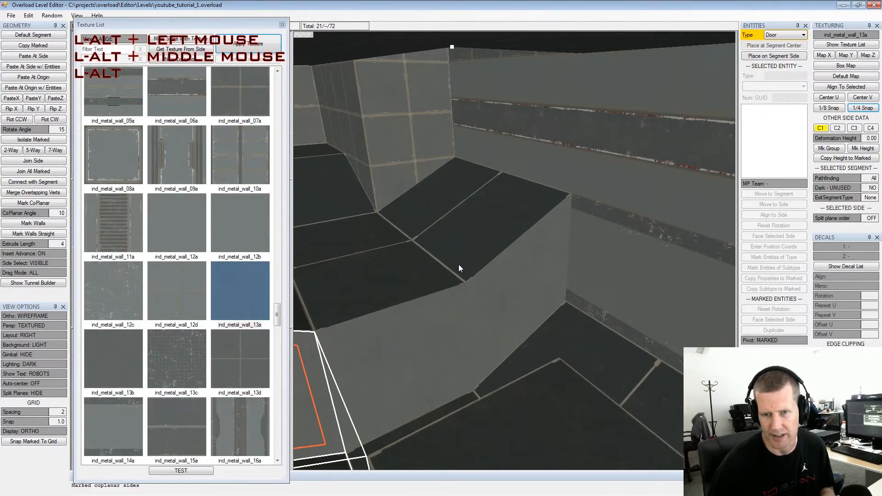
# Mark the raised floor's three vertical edge sides again and align their textures to the selected middle side
pyautogui.click(477, 321)
pyautogui.press('space')
pyautogui.click(397, 345)
pyautogui.press('space')
pyautogui.click(322, 367)
pyautogui.press('space')
pyautogui.click(375, 363)
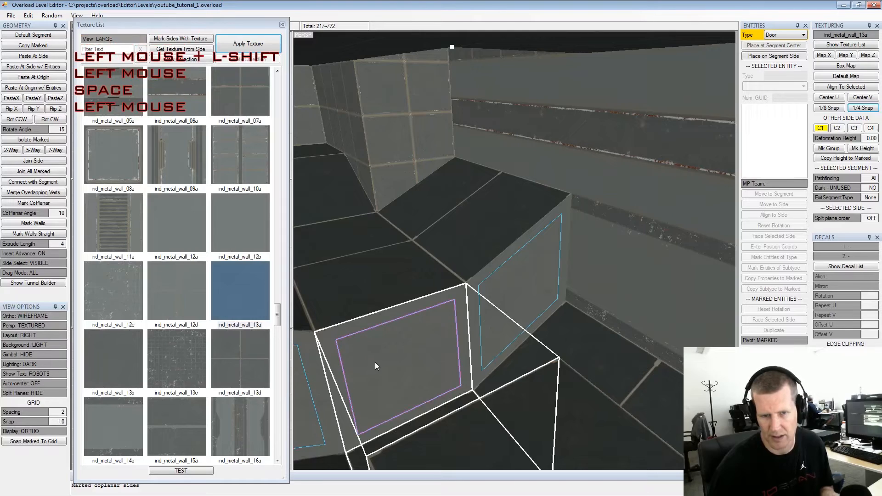
pyautogui.hotkey('shift', 't')
pyautogui.keyDown('alt'); pyautogui.moveTo(380, 333); pyautogui.dragTo(454, 311, button='middle'); pyautogui.keyUp('alt')
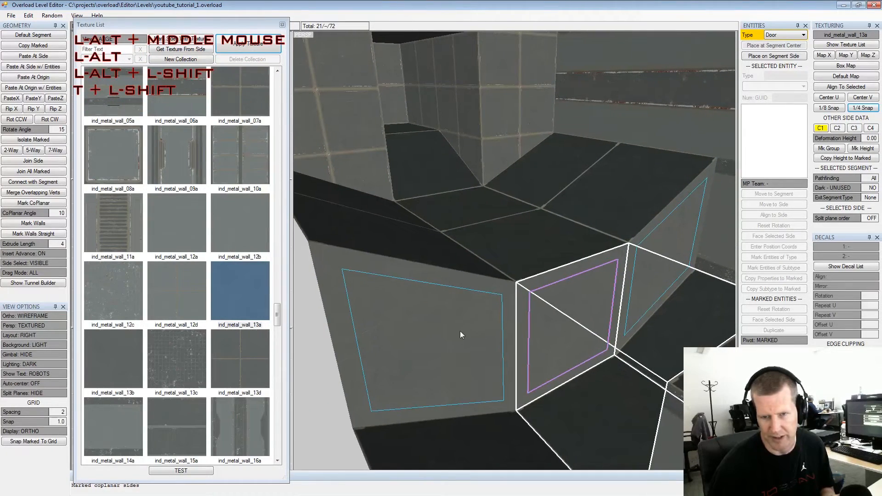
# Examine how the aligned textures meet across the raised floor's vertical edge sides from several angles
pyautogui.click(548, 317)
pyautogui.keyDown('alt'); pyautogui.moveTo(547, 318); pyautogui.dragTo(485, 309); pyautogui.keyUp('alt')
pyautogui.keyDown('alt'); pyautogui.moveTo(485, 309); pyautogui.dragTo(536, 320, button='middle'); pyautogui.keyUp('alt')
pyautogui.keyDown('alt'); pyautogui.moveTo(536, 321); pyautogui.dragTo(521, 301); pyautogui.keyUp('alt')
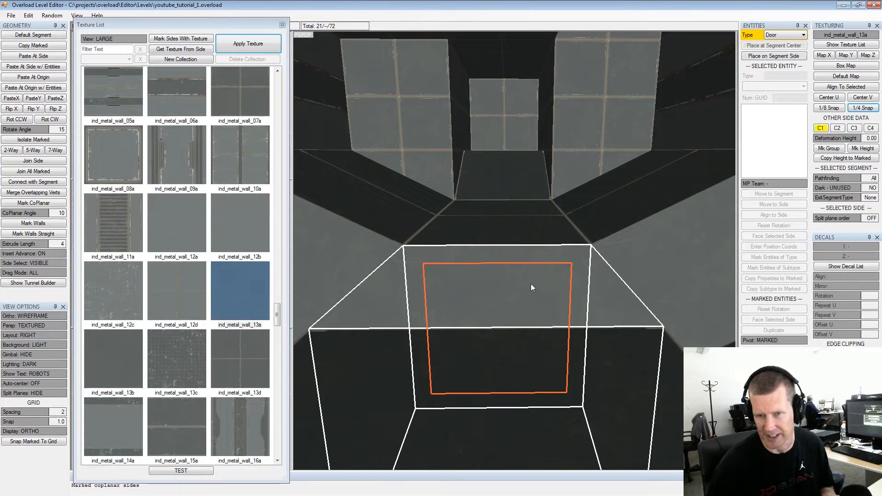
pyautogui.moveTo(633, 256); pyautogui.dragTo(568, 286, button='middle')
pyautogui.keyDown('alt'); pyautogui.moveTo(568, 285); pyautogui.dragTo(571, 282); pyautogui.keyUp('alt')
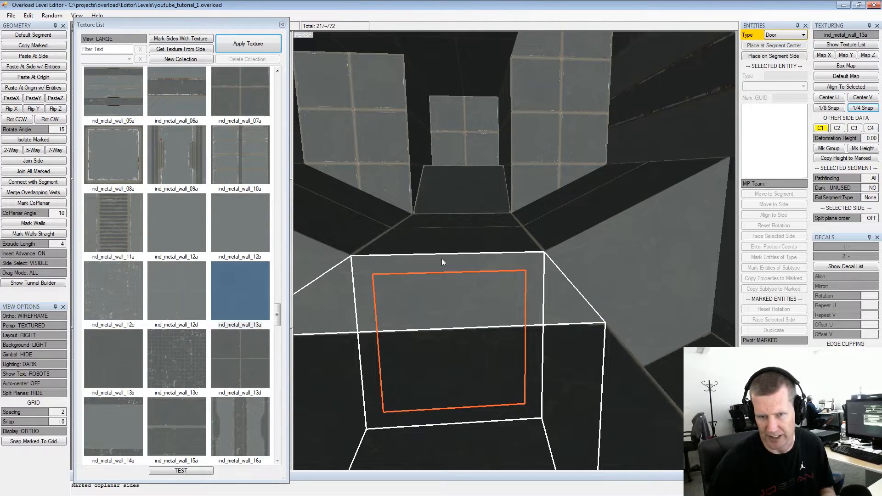
pyautogui.keyDown('alt'); pyautogui.moveTo(487, 390); pyautogui.dragTo(519, 319); pyautogui.keyUp('alt')
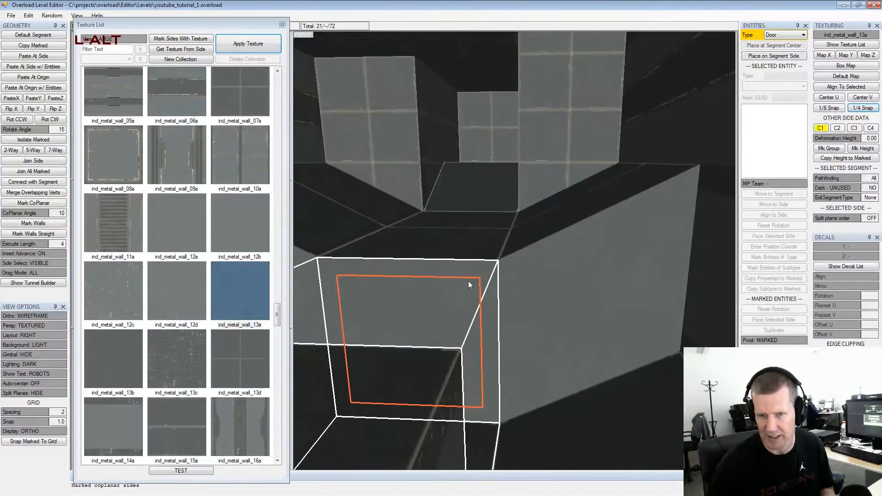
pyautogui.keyDown('alt'); pyautogui.moveTo(481, 286); pyautogui.dragTo(548, 285, button='middle'); pyautogui.keyUp('alt')
pyautogui.keyDown('alt'); pyautogui.scroll(-2, 548, 286); pyautogui.keyUp('alt')
pyautogui.keyDown('alt'); pyautogui.moveTo(548, 285); pyautogui.dragTo(521, 276); pyautogui.keyUp('alt')
# Mark the two stacked segments above the corner pillar, move them up one grid step, and clear the marks
pyautogui.keyDown('alt'); pyautogui.moveTo(520, 275); pyautogui.dragTo(489, 319, button='middle'); pyautogui.keyUp('alt')
pyautogui.keyDown('alt'); pyautogui.moveTo(489, 319); pyautogui.dragTo(550, 284); pyautogui.keyUp('alt')
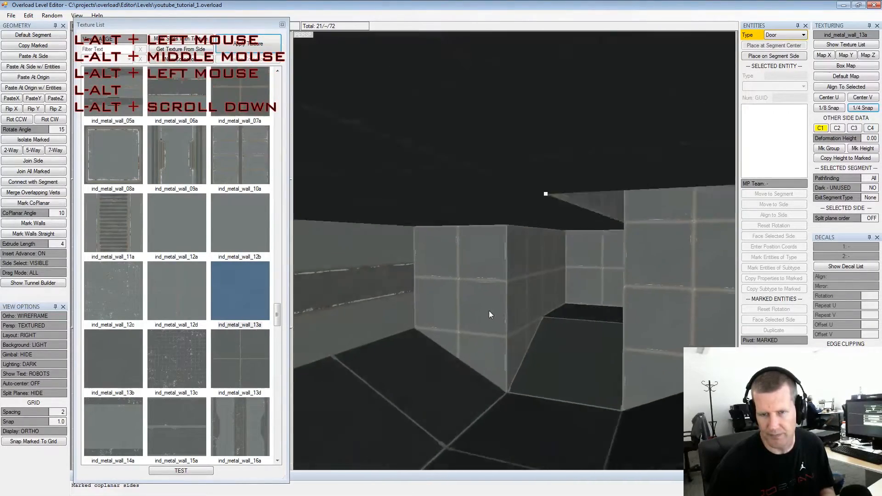
pyautogui.keyDown('alt'); pyautogui.scroll(-3, 507, 303); pyautogui.keyUp('alt')
pyautogui.keyDown('alt'); pyautogui.moveTo(551, 283); pyautogui.dragTo(533, 292, button='middle'); pyautogui.keyUp('alt')
pyautogui.keyDown('alt'); pyautogui.moveTo(533, 293); pyautogui.dragTo(538, 211); pyautogui.keyUp('alt')
pyautogui.click(539, 211)
pyautogui.press('Tab')
pyautogui.press('space')
pyautogui.click(571, 116)
pyautogui.press('space')
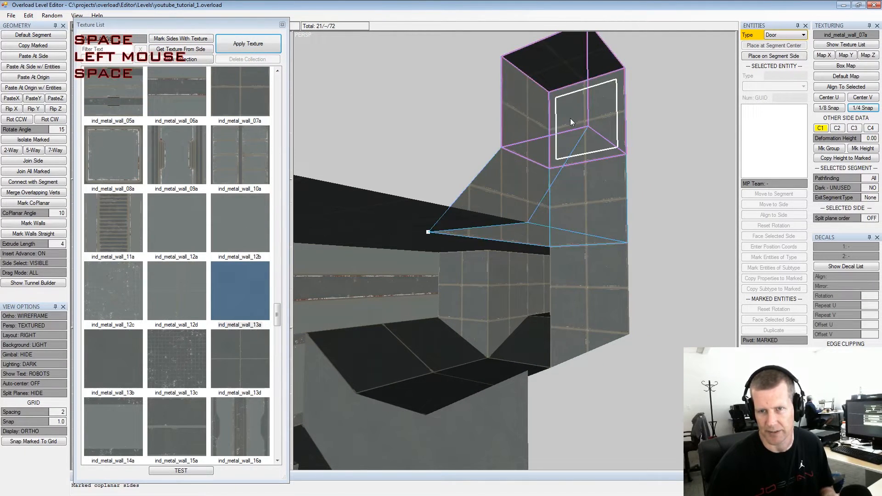
pyautogui.keyDown('alt'); pyautogui.moveTo(570, 117); pyautogui.dragTo(571, 123); pyautogui.keyUp('alt')
pyautogui.press('KP_8')
pyautogui.hotkey('shift', 'space')
# Switch to vertex editing and mark four ceiling vertices next to the raised segments
pyautogui.keyDown('alt'); pyautogui.moveTo(513, 181); pyautogui.dragTo(468, 197); pyautogui.keyUp('alt')
pyautogui.keyDown('alt'); pyautogui.moveTo(468, 197); pyautogui.dragTo(616, 183, button='middle'); pyautogui.keyUp('alt')
pyautogui.keyDown('alt'); pyautogui.scroll(-2, 615, 182); pyautogui.keyUp('alt')
pyautogui.keyDown('alt'); pyautogui.moveTo(616, 183); pyautogui.dragTo(510, 197); pyautogui.keyUp('alt')
pyautogui.press('Tab')
pyautogui.click(496, 208)
pyautogui.press('space')
pyautogui.click(491, 187)
pyautogui.press('space')
pyautogui.click(500, 227)
pyautogui.press('space')
pyautogui.click(479, 152)
pyautogui.press('space')
# Raise the four marked ceiling vertices one grid step and clear the marks
pyautogui.press('KP_8')
pyautogui.press('shift')
pyautogui.hotkey('shift', 'space')
pyautogui.hotkey('alt', 'space')
# Mark one more ceiling vertex, raise it one grid step, and clear the mark
pyautogui.keyDown('alt'); pyautogui.moveTo(478, 151); pyautogui.dragTo(537, 202); pyautogui.keyUp('alt')
pyautogui.keyDown('alt'); pyautogui.scroll(2, 490, 190); pyautogui.keyUp('alt')
pyautogui.click(533, 205)
pyautogui.press('space')
pyautogui.keyDown('alt'); pyautogui.moveTo(533, 205); pyautogui.dragTo(558, 203, button='middle'); pyautogui.keyUp('alt')
pyautogui.keyDown('alt'); pyautogui.moveTo(557, 203); pyautogui.dragTo(485, 211); pyautogui.keyUp('alt')
pyautogui.press('KP_8')
pyautogui.hotkey('shift', 'space')
# Mark the vertex causing the bend at the top of the striped wall, lower it one grid step, and clear the mark
pyautogui.keyDown('alt'); pyautogui.moveTo(486, 210); pyautogui.dragTo(523, 222, button='middle'); pyautogui.keyUp('alt')
pyautogui.keyDown('alt'); pyautogui.moveTo(523, 221); pyautogui.dragTo(533, 215); pyautogui.keyUp('alt')
pyautogui.keyDown('alt'); pyautogui.moveTo(533, 215); pyautogui.dragTo(525, 231, button='middle'); pyautogui.keyUp('alt')
pyautogui.keyDown('alt'); pyautogui.moveTo(525, 231); pyautogui.dragTo(558, 249); pyautogui.keyUp('alt')
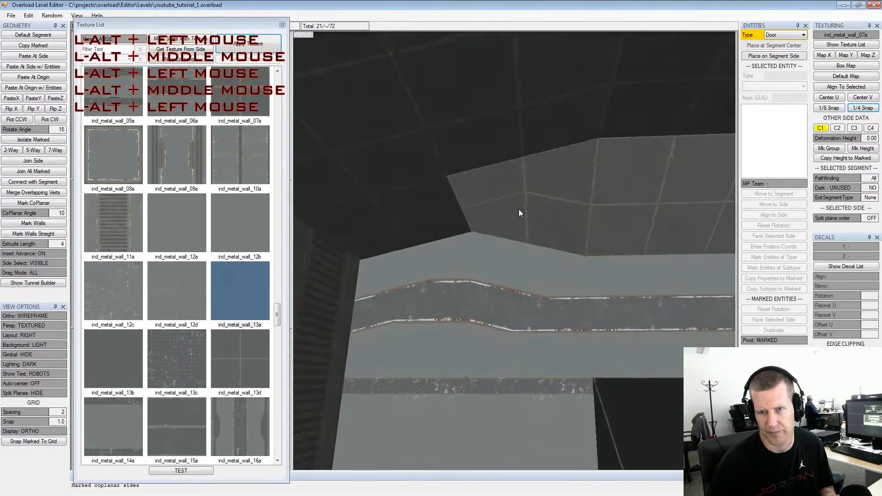
pyautogui.keyDown('alt'); pyautogui.moveTo(595, 262); pyautogui.dragTo(496, 252, button='middle'); pyautogui.keyUp('alt')
pyautogui.keyDown('alt'); pyautogui.scroll(-3, 496, 251); pyautogui.keyUp('alt')
pyautogui.keyDown('alt'); pyautogui.moveTo(496, 252); pyautogui.dragTo(484, 252); pyautogui.keyUp('alt')
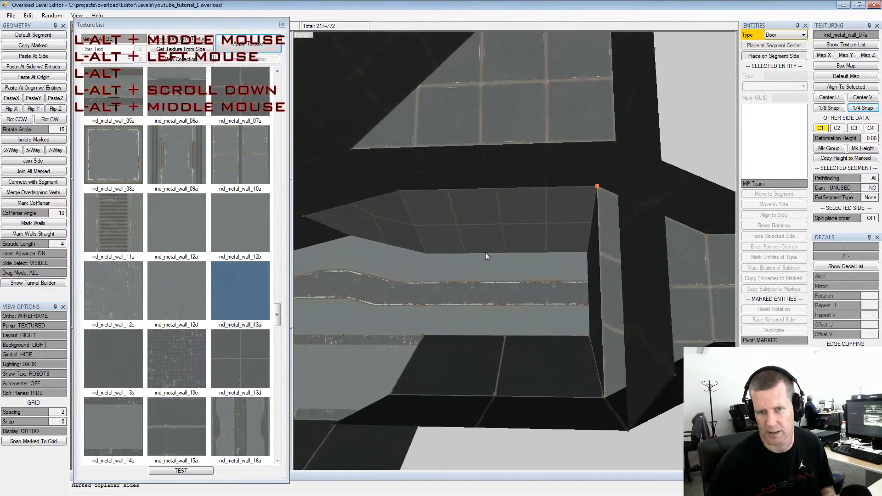
pyautogui.keyDown('alt'); pyautogui.moveTo(484, 252); pyautogui.dragTo(499, 232, button='middle'); pyautogui.keyUp('alt')
pyautogui.click(526, 212)
pyautogui.press('space')
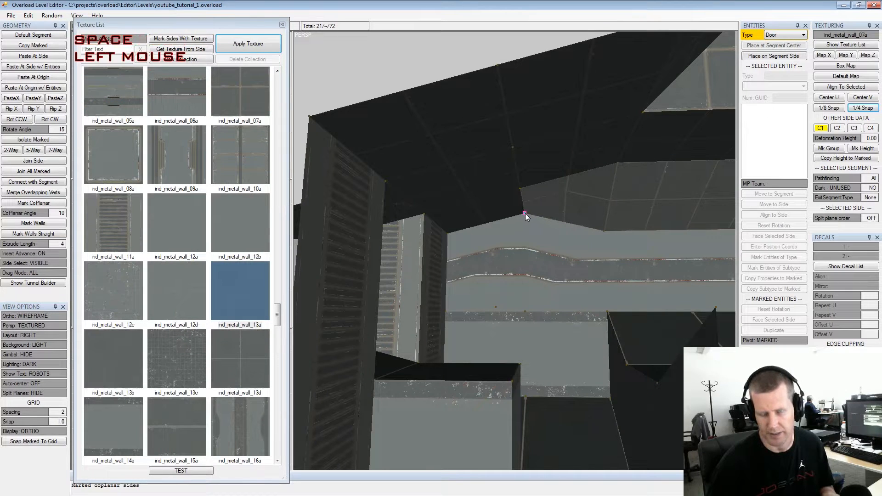
pyautogui.press('KP_2')
pyautogui.hotkey('shift', 'space')
pyautogui.hotkey('alt', 'space')
# Select the small ceiling side in the corner between the vent panels and the striped wall
pyautogui.keyDown('alt'); pyautogui.moveTo(617, 235); pyautogui.dragTo(551, 197); pyautogui.keyUp('alt')
pyautogui.keyDown('alt'); pyautogui.scroll(2, 589, 253); pyautogui.keyUp('alt')
pyautogui.keyDown('alt'); pyautogui.moveTo(551, 197); pyautogui.dragTo(544, 217, button='middle'); pyautogui.keyUp('alt')
pyautogui.keyDown('alt'); pyautogui.moveTo(544, 217); pyautogui.dragTo(479, 198); pyautogui.keyUp('alt')
pyautogui.click(481, 218)
pyautogui.press('Tab')
pyautogui.click(481, 217)
pyautogui.keyDown('alt'); pyautogui.moveTo(479, 196); pyautogui.dragTo(494, 229, button='middle'); pyautogui.keyUp('alt')
pyautogui.keyDown('alt'); pyautogui.scroll(1, 494, 230); pyautogui.keyUp('alt')
pyautogui.keyDown('alt'); pyautogui.moveTo(494, 229); pyautogui.dragTo(474, 240); pyautogui.keyUp('alt')
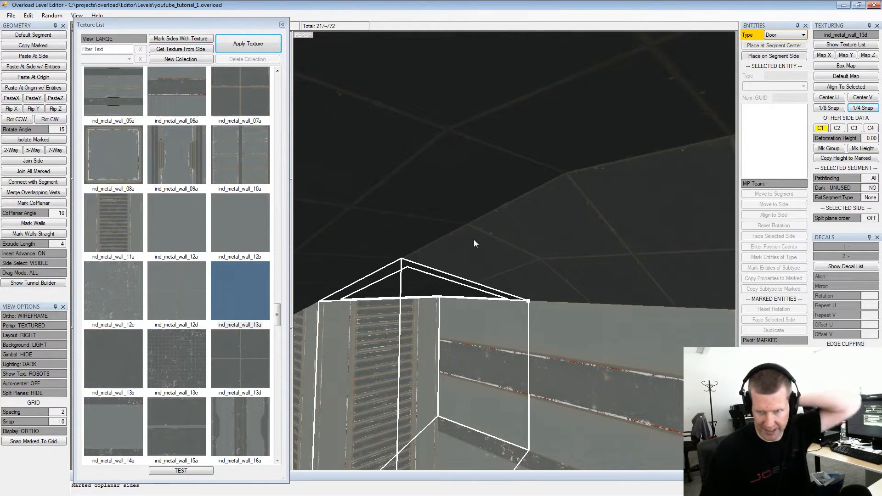
pyautogui.keyDown('alt'); pyautogui.moveTo(464, 260); pyautogui.dragTo(519, 231); pyautogui.keyUp('alt')
pyautogui.keyDown('alt'); pyautogui.moveTo(519, 231); pyautogui.dragTo(541, 241, button='middle'); pyautogui.keyUp('alt')
pyautogui.keyDown('alt'); pyautogui.moveTo(540, 241); pyautogui.dragTo(487, 251); pyautogui.keyUp('alt')
pyautogui.press('Tab')
pyautogui.click(488, 246)
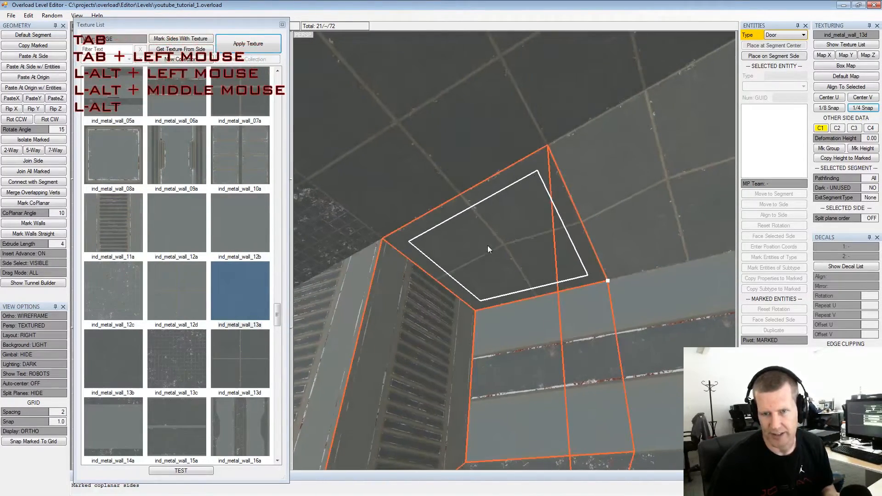
pyautogui.click(482, 241)
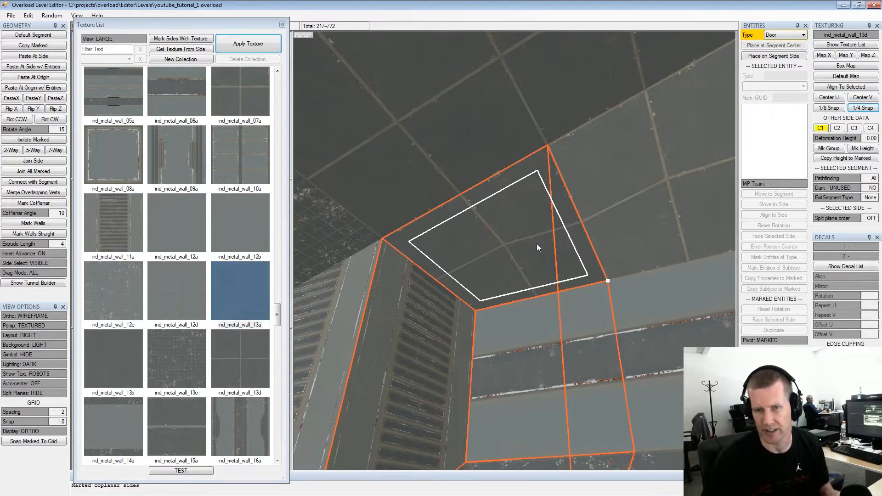
# Examine how the ceiling panel lines meet around the selected corner side from several angles and distances
pyautogui.keyDown('alt'); pyautogui.moveTo(545, 239); pyautogui.dragTo(558, 255); pyautogui.keyUp('alt')
pyautogui.keyDown('alt'); pyautogui.moveTo(558, 256); pyautogui.dragTo(522, 255, button='middle'); pyautogui.keyUp('alt')
pyautogui.keyDown('alt'); pyautogui.scroll(-2, 522, 255); pyautogui.keyUp('alt')
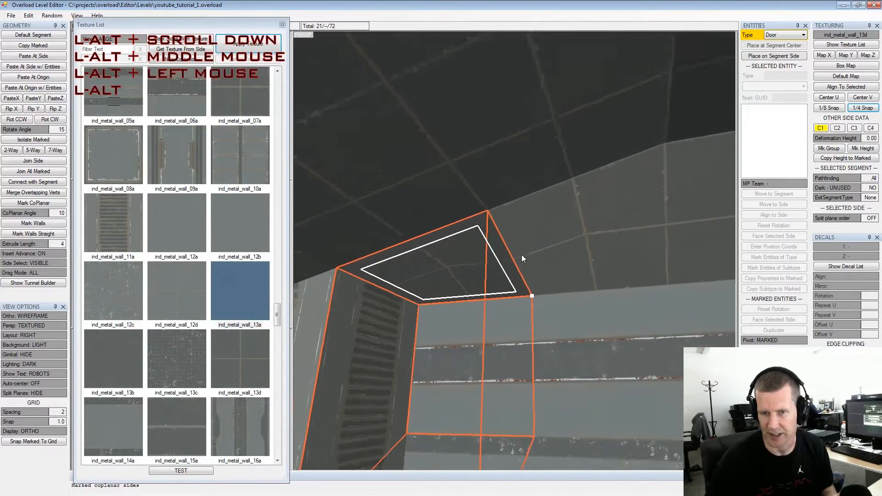
pyautogui.keyDown('alt'); pyautogui.moveTo(522, 256); pyautogui.dragTo(526, 242); pyautogui.keyUp('alt')
pyautogui.keyDown('alt'); pyautogui.moveTo(527, 242); pyautogui.dragTo(520, 247, button='middle'); pyautogui.keyUp('alt')
pyautogui.keyDown('alt'); pyautogui.scroll(2, 420, 251); pyautogui.keyUp('alt')
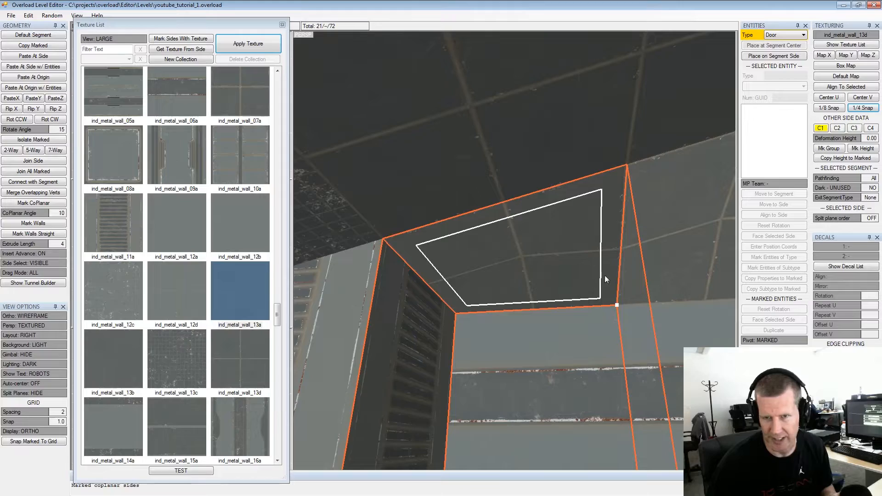
pyautogui.moveTo(603, 278); pyautogui.dragTo(583, 278, button='middle')
pyautogui.keyDown('alt'); pyautogui.moveTo(583, 277); pyautogui.dragTo(604, 273); pyautogui.keyUp('alt')
pyautogui.keyDown('alt'); pyautogui.moveTo(605, 273); pyautogui.dragTo(528, 274, button='middle'); pyautogui.keyUp('alt')
pyautogui.keyDown('alt'); pyautogui.scroll(-2, 528, 274); pyautogui.keyUp('alt')
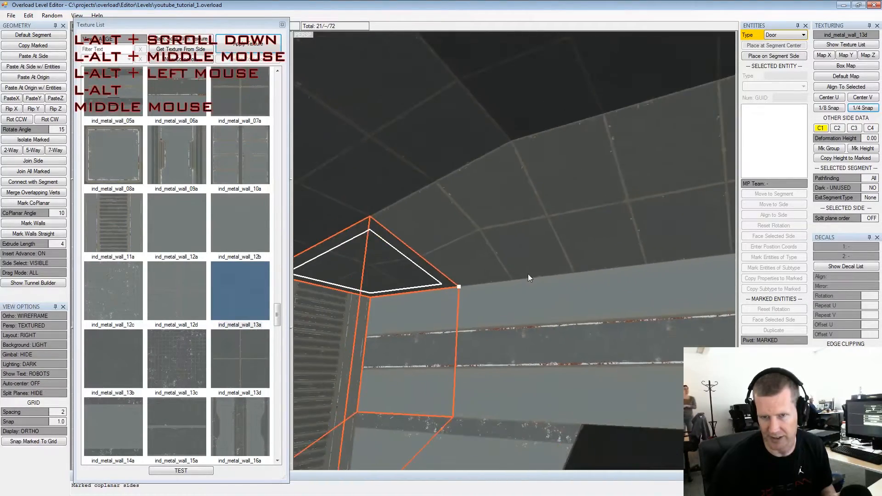
pyautogui.keyDown('alt'); pyautogui.moveTo(528, 274); pyautogui.dragTo(571, 278); pyautogui.keyUp('alt')
pyautogui.keyDown('alt'); pyautogui.moveTo(571, 278); pyautogui.dragTo(601, 284, button='middle'); pyautogui.keyUp('alt')
pyautogui.keyDown('alt'); pyautogui.scroll(-1, 602, 284); pyautogui.keyUp('alt')
pyautogui.keyDown('alt'); pyautogui.moveTo(601, 283); pyautogui.dragTo(562, 264); pyautogui.keyUp('alt')
pyautogui.keyDown('alt'); pyautogui.scroll(1, 562, 264); pyautogui.keyUp('alt')
pyautogui.keyDown('alt'); pyautogui.moveTo(562, 263); pyautogui.dragTo(582, 271, button='middle'); pyautogui.keyUp('alt')
pyautogui.keyDown('alt'); pyautogui.moveTo(581, 271); pyautogui.dragTo(476, 293); pyautogui.keyUp('alt')
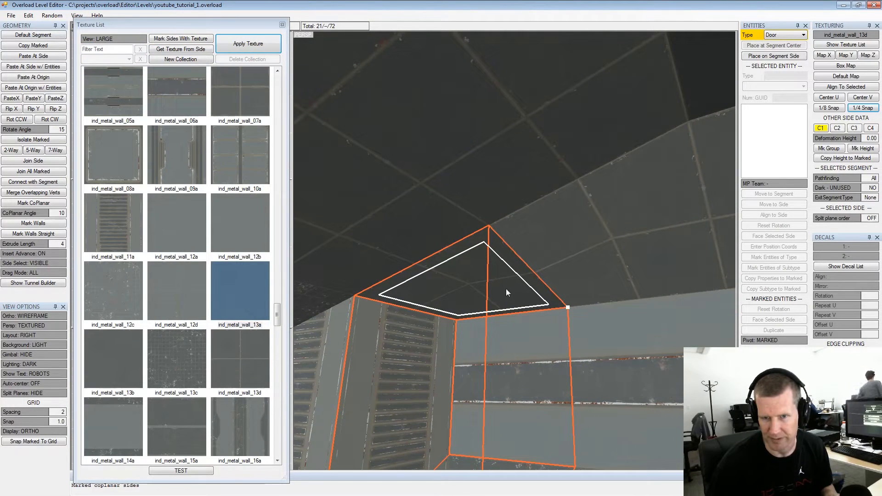
pyautogui.keyDown('alt'); pyautogui.moveTo(540, 270); pyautogui.dragTo(576, 263); pyautogui.keyUp('alt')
pyautogui.keyDown('alt'); pyautogui.moveTo(575, 262); pyautogui.dragTo(559, 259, button='middle'); pyautogui.keyUp('alt')
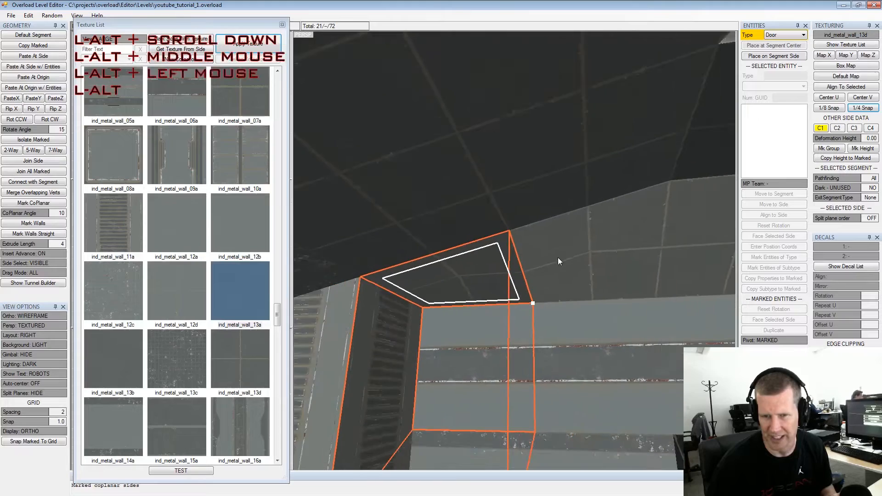
pyautogui.keyDown('alt'); pyautogui.scroll(-1, 559, 258); pyautogui.keyUp('alt')
pyautogui.keyDown('alt'); pyautogui.moveTo(559, 258); pyautogui.dragTo(568, 259); pyautogui.keyUp('alt')
pyautogui.keyDown('alt'); pyautogui.moveTo(569, 259); pyautogui.dragTo(558, 259, button='middle'); pyautogui.keyUp('alt')
pyautogui.keyDown('alt'); pyautogui.moveTo(558, 260); pyautogui.dragTo(516, 274); pyautogui.keyUp('alt')
pyautogui.keyDown('alt'); pyautogui.scroll(1, 527, 262); pyautogui.keyUp('alt')
pyautogui.keyDown('alt'); pyautogui.scroll(1, 526, 259); pyautogui.keyUp('alt')
pyautogui.keyDown('alt'); pyautogui.moveTo(516, 274); pyautogui.dragTo(536, 271, button='middle'); pyautogui.keyUp('alt')
pyautogui.keyDown('alt'); pyautogui.moveTo(535, 268); pyautogui.dragTo(510, 271); pyautogui.keyUp('alt')
pyautogui.keyDown('alt'); pyautogui.moveTo(511, 272); pyautogui.dragTo(540, 262, button='middle'); pyautogui.keyUp('alt')
pyautogui.keyDown('alt'); pyautogui.scroll(-1, 539, 263); pyautogui.keyUp('alt')
pyautogui.moveTo(540, 262)
pyautogui.keyDown('alt'); pyautogui.mouseDown()
pyautogui.moveTo(569, 270)
pyautogui.moveTo(544, 258)
pyautogui.moveTo(555, 261)
pyautogui.mouseUp(); pyautogui.keyUp('alt')
pyautogui.keyDown('alt'); pyautogui.scroll(1, 569, 270); pyautogui.keyUp('alt')
pyautogui.keyDown('alt'); pyautogui.moveTo(554, 261); pyautogui.dragTo(568, 251, button='middle'); pyautogui.keyUp('alt')
pyautogui.keyDown('alt'); pyautogui.scroll(-1, 567, 251); pyautogui.keyUp('alt')
pyautogui.keyDown('alt'); pyautogui.moveTo(567, 251); pyautogui.dragTo(554, 258); pyautogui.keyUp('alt')
pyautogui.keyDown('alt'); pyautogui.moveTo(553, 257); pyautogui.dragTo(551, 257, button='middle'); pyautogui.keyUp('alt')
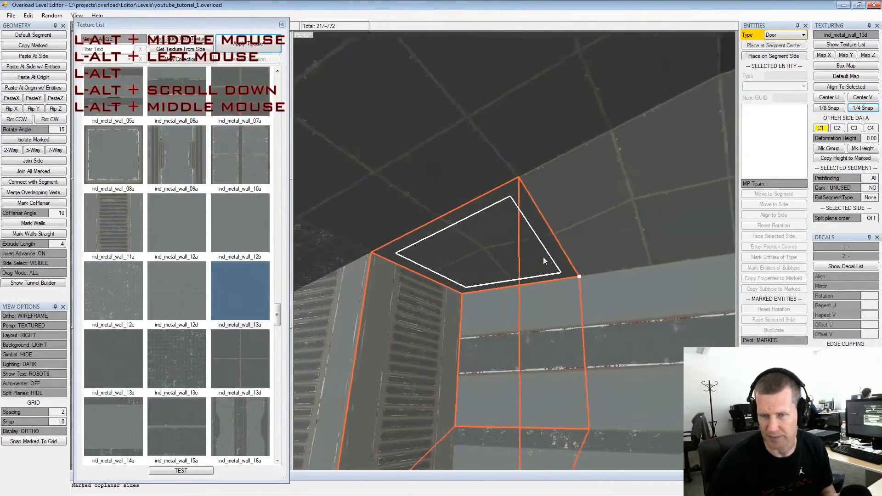
pyautogui.keyDown('alt'); pyautogui.scroll(-1, 551, 257); pyautogui.keyUp('alt')
pyautogui.keyDown('alt'); pyautogui.moveTo(551, 257); pyautogui.dragTo(550, 271); pyautogui.keyUp('alt')
pyautogui.keyDown('alt'); pyautogui.moveTo(550, 271); pyautogui.dragTo(556, 278, button='middle'); pyautogui.keyUp('alt')
pyautogui.keyDown('alt'); pyautogui.scroll(-1, 556, 278); pyautogui.keyUp('alt')
pyautogui.moveTo(556, 278)
pyautogui.keyDown('alt'); pyautogui.mouseDown()
pyautogui.moveTo(503, 265)
pyautogui.moveTo(543, 272)
pyautogui.mouseUp(); pyautogui.keyUp('alt')
pyautogui.keyDown('alt'); pyautogui.moveTo(542, 273); pyautogui.dragTo(572, 278, button='middle'); pyautogui.keyUp('alt')
pyautogui.keyDown('alt'); pyautogui.moveTo(572, 277); pyautogui.dragTo(505, 287); pyautogui.keyUp('alt')
pyautogui.keyDown('alt'); pyautogui.moveTo(505, 287); pyautogui.dragTo(486, 292, button='middle'); pyautogui.keyUp('alt')
pyautogui.keyDown('alt'); pyautogui.scroll(-1, 486, 292); pyautogui.keyUp('alt')
# Switch to side editing and mark the three stacked wall sides of the pillar beside the doorway
pyautogui.keyDown('alt'); pyautogui.moveTo(486, 292); pyautogui.dragTo(645, 278); pyautogui.keyUp('alt')
pyautogui.keyDown('alt'); pyautogui.scroll(1, 579, 268); pyautogui.keyUp('alt')
pyautogui.keyDown('alt'); pyautogui.moveTo(646, 278); pyautogui.dragTo(513, 254, button='middle'); pyautogui.keyUp('alt')
pyautogui.keyDown('alt'); pyautogui.moveTo(513, 254); pyautogui.dragTo(619, 344); pyautogui.keyUp('alt')
pyautogui.keyDown('alt'); pyautogui.scroll(2, 556, 315); pyautogui.keyUp('alt')
pyautogui.click(620, 344)
pyautogui.press('Tab')
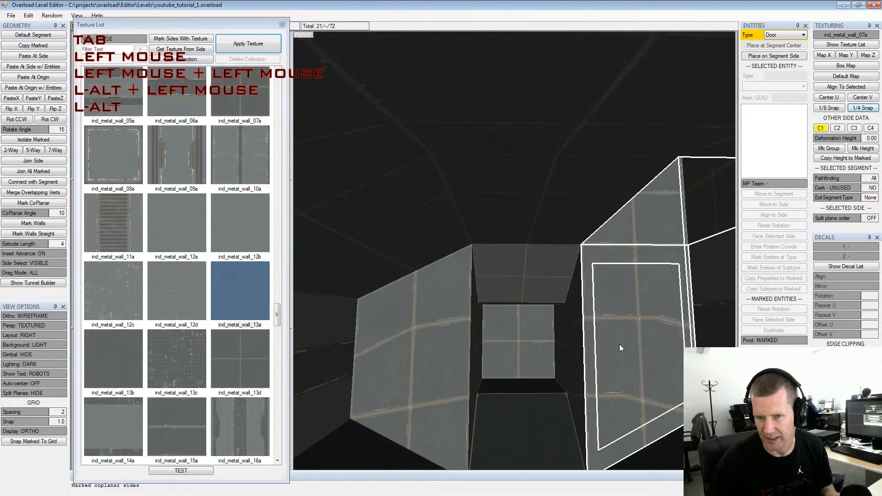
pyautogui.press('space')
pyautogui.moveTo(645, 253); pyautogui.dragTo(559, 265, button='middle')
pyautogui.keyDown('alt'); pyautogui.moveTo(560, 265); pyautogui.dragTo(563, 297); pyautogui.keyUp('alt')
pyautogui.click(536, 216)
pyautogui.press('space')
pyautogui.click(528, 130)
pyautogui.press('space')
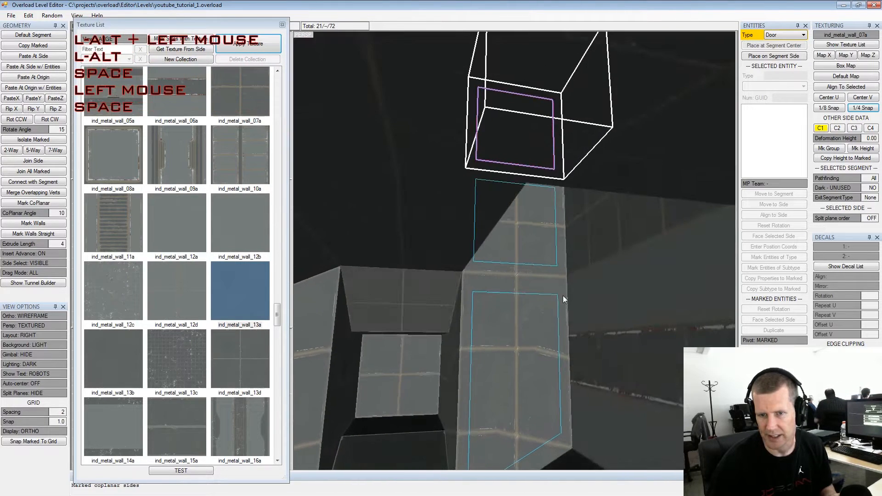
# Select the middle pillar side and remap the texture on the three marked sides so it runs evenly without distortion
pyautogui.moveTo(563, 297); pyautogui.dragTo(553, 273, button='middle')
pyautogui.click(522, 196)
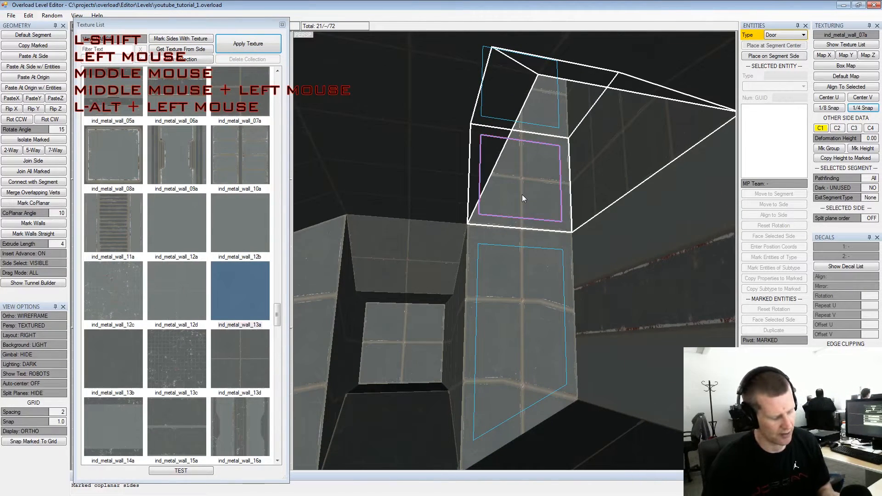
pyautogui.hotkey('ctrl', 'a')
pyautogui.hotkey('ctrl', 't')
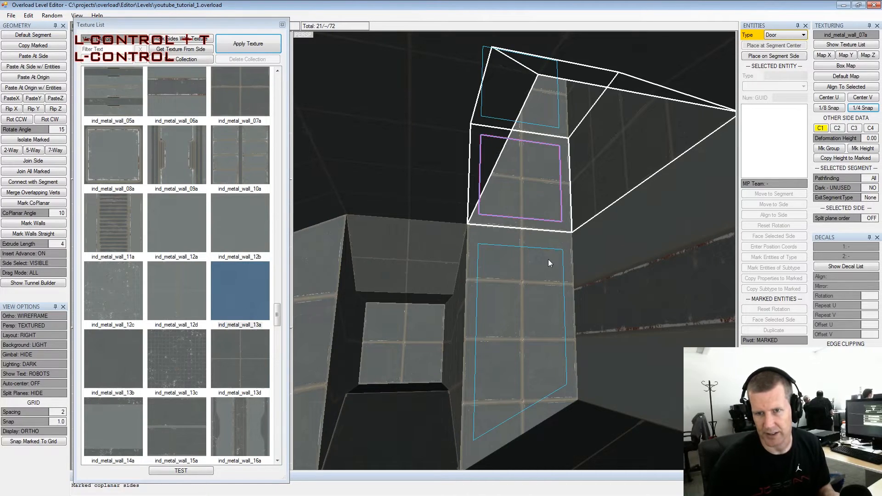
# Nudge the three marked sides' texture left and up, clear the marks, and nudge only the middle side's texture right and down
pyautogui.hotkey('shift', 'Left')
pyautogui.hotkey('shift', 'Up')
pyautogui.hotkey('shift', 'space')
pyautogui.press('space')
pyautogui.hotkey('shift', 'Right')
pyautogui.hotkey('shift', 'Down')
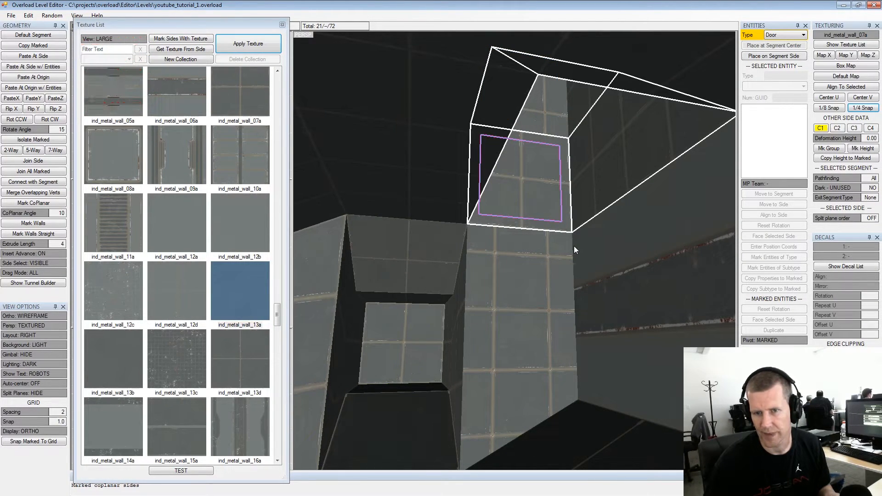
# Mark the pillar's three stacked wall sides again and apply ind_metal_wall_10a to them
pyautogui.press('space')
pyautogui.click(534, 285)
pyautogui.press('space')
pyautogui.click(533, 125)
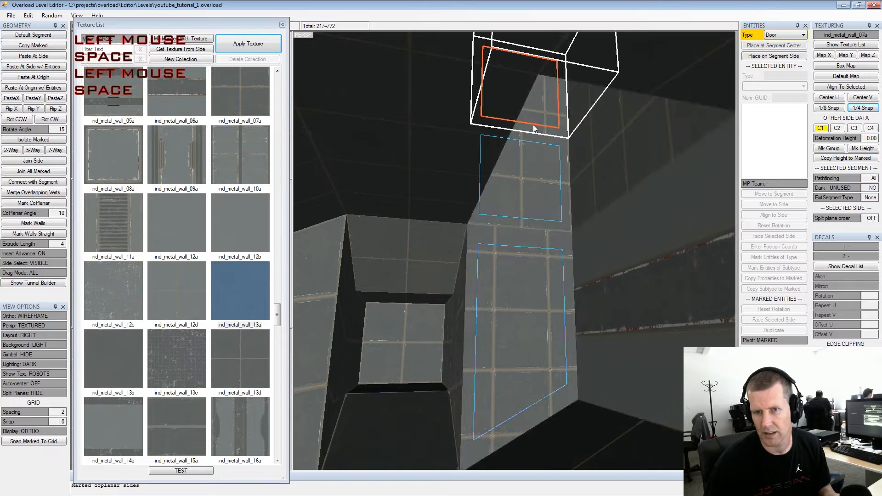
pyautogui.press('space')
pyautogui.keyDown('alt'); pyautogui.moveTo(546, 205); pyautogui.dragTo(549, 218); pyautogui.keyUp('alt')
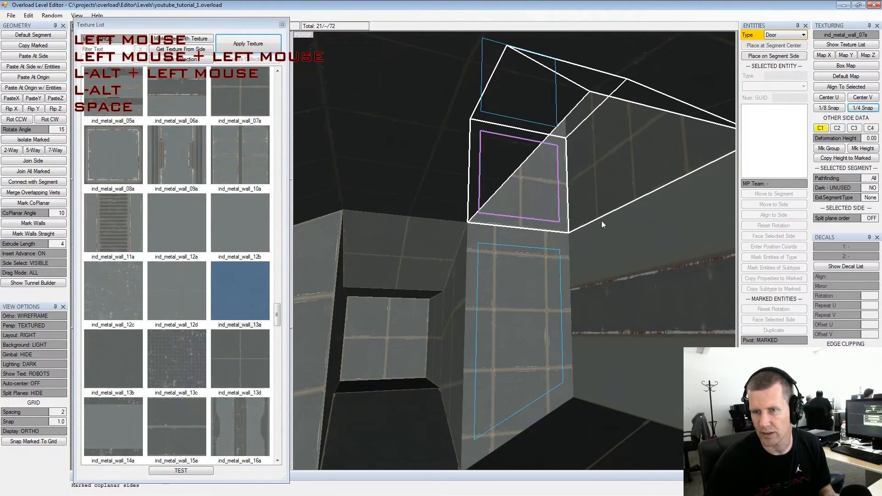
pyautogui.click(225, 176)
pyautogui.click(249, 44)
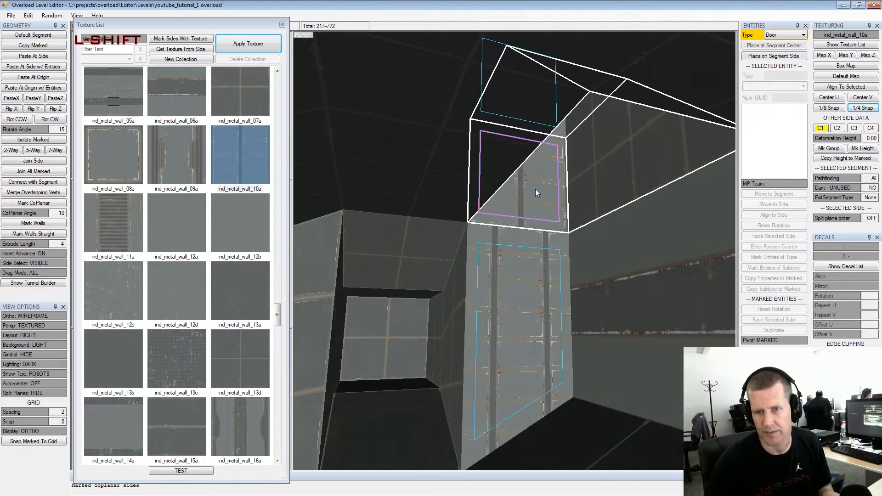
# Clear the marks and mark the three adjoining wall sides that carry ind_metal_wall_06a
pyautogui.press('t')
pyautogui.press('space')
pyautogui.keyDown('alt'); pyautogui.moveTo(535, 241); pyautogui.dragTo(550, 232); pyautogui.keyUp('alt')
pyautogui.keyDown('alt'); pyautogui.moveTo(549, 232); pyautogui.dragTo(511, 228, button='middle'); pyautogui.keyUp('alt')
pyautogui.keyDown('alt'); pyautogui.moveTo(511, 228); pyautogui.dragTo(568, 219); pyautogui.keyUp('alt')
pyautogui.keyDown('alt'); pyautogui.moveTo(568, 218); pyautogui.dragTo(421, 219, button='middle'); pyautogui.keyUp('alt')
pyautogui.keyDown('alt'); pyautogui.scroll(-1, 421, 217); pyautogui.keyUp('alt')
pyautogui.keyDown('alt'); pyautogui.moveTo(421, 218); pyautogui.dragTo(511, 244); pyautogui.keyUp('alt')
pyautogui.click(548, 256)
pyautogui.press('space')
pyautogui.click(440, 272)
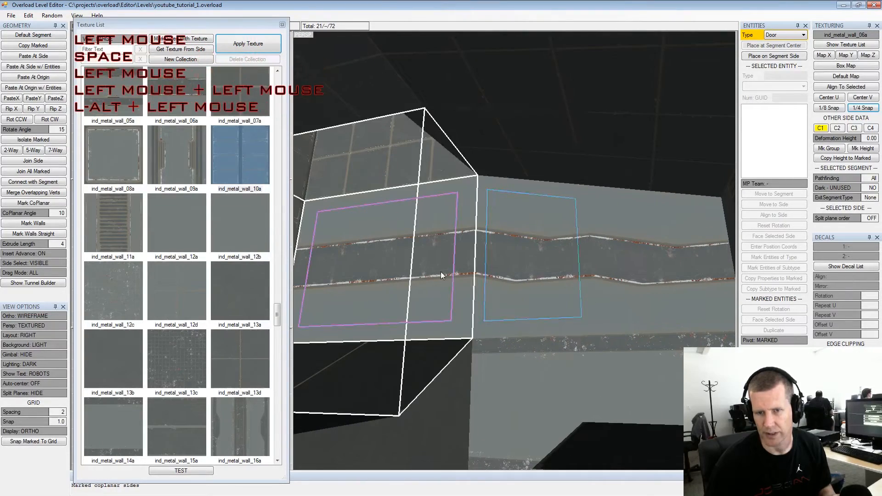
pyautogui.press('space')
pyautogui.click(661, 278)
pyautogui.press('space')
# Remap the three marked wall sides with Default Map so the metal band runs level across them
pyautogui.keyDown('alt'); pyautogui.moveTo(657, 278); pyautogui.dragTo(598, 282); pyautogui.keyUp('alt')
pyautogui.keyDown('alt'); pyautogui.moveTo(598, 282); pyautogui.dragTo(576, 287, button='middle'); pyautogui.keyUp('alt')
pyautogui.keyDown('alt'); pyautogui.moveTo(576, 286); pyautogui.dragTo(640, 307); pyautogui.keyUp('alt')
pyautogui.keyDown('alt'); pyautogui.moveTo(543, 299); pyautogui.dragTo(567, 289); pyautogui.keyUp('alt')
pyautogui.moveTo(568, 289); pyautogui.dragTo(574, 285, button='middle')
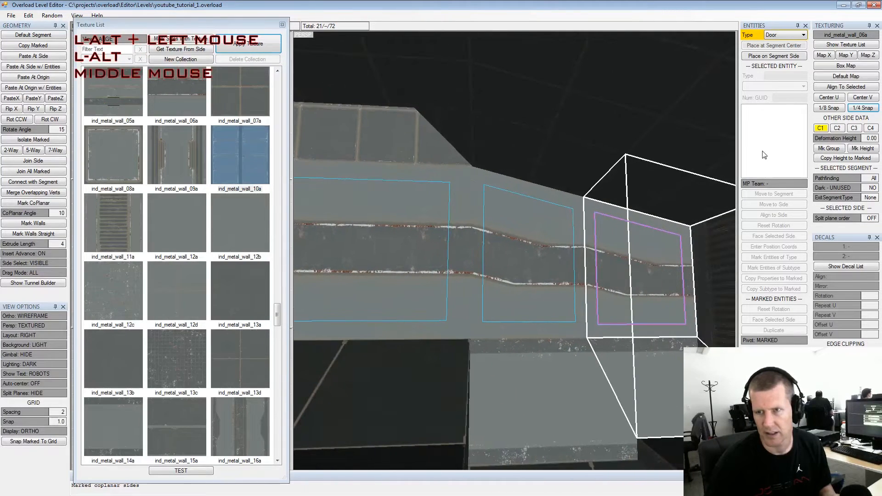
pyautogui.click(838, 85)
pyautogui.keyDown('alt'); pyautogui.moveTo(611, 244); pyautogui.dragTo(593, 241); pyautogui.keyUp('alt')
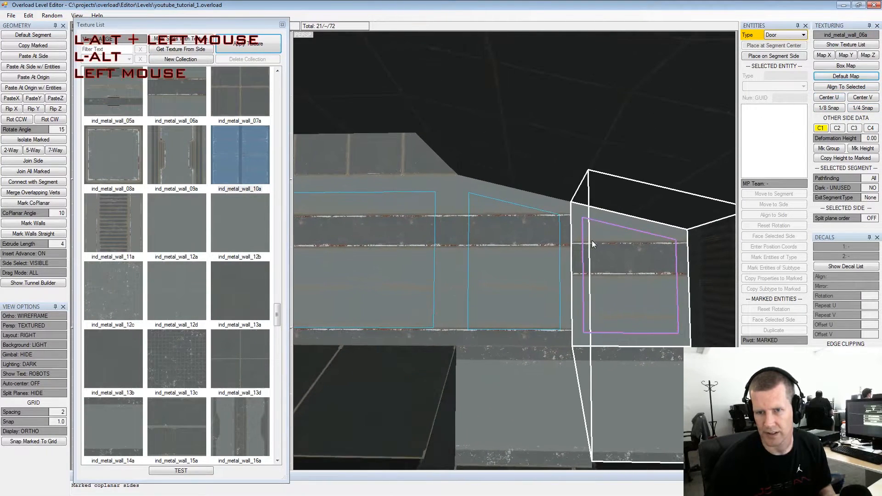
pyautogui.click(603, 283)
pyautogui.hotkey('shift', 't')
pyautogui.hotkey('alt', 't')
pyautogui.keyDown('alt'); pyautogui.moveTo(603, 283); pyautogui.dragTo(589, 266, button='middle'); pyautogui.keyUp('alt')
pyautogui.scroll(3, 589, 265)
pyautogui.keyDown('alt'); pyautogui.moveTo(589, 264); pyautogui.dragTo(579, 267); pyautogui.keyUp('alt')
pyautogui.keyDown('alt'); pyautogui.moveTo(578, 268); pyautogui.dragTo(591, 264, button='middle'); pyautogui.keyUp('alt')
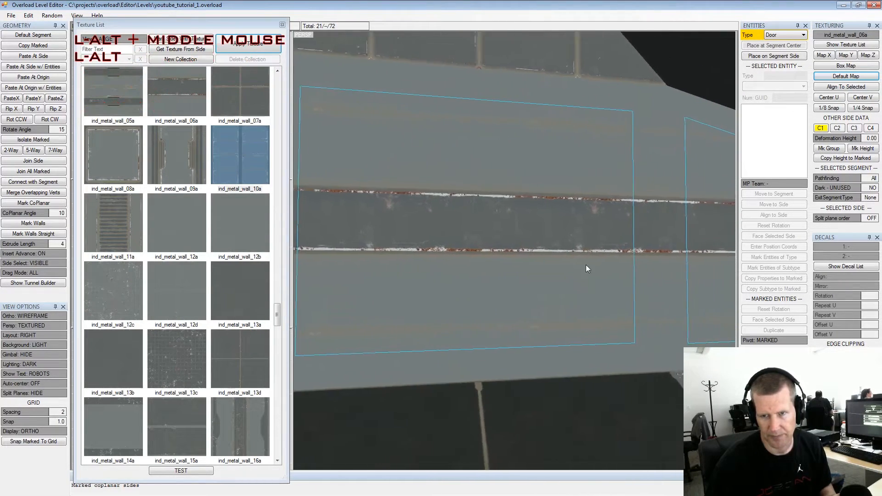
pyautogui.keyDown('alt'); pyautogui.scroll(-3, 556, 254); pyautogui.keyUp('alt')
pyautogui.keyDown('alt'); pyautogui.moveTo(556, 254); pyautogui.dragTo(513, 264); pyautogui.keyUp('alt')
pyautogui.keyDown('alt'); pyautogui.moveTo(513, 265); pyautogui.dragTo(543, 260, button='middle'); pyautogui.keyUp('alt')
pyautogui.keyDown('alt'); pyautogui.moveTo(543, 259); pyautogui.dragTo(568, 250); pyautogui.keyUp('alt')
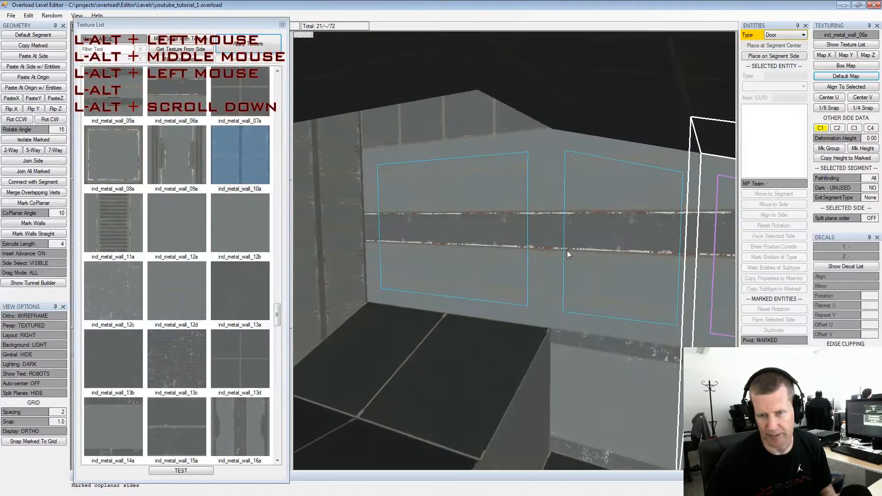
# Shift the texture on the three marked wall sides upward so bands run along their upper and lower edges, and clear the marks
pyautogui.keyDown('shift'); pyautogui.click(578, 282); pyautogui.keyUp('shift')
pyautogui.press('Up')
pyautogui.press('Up')
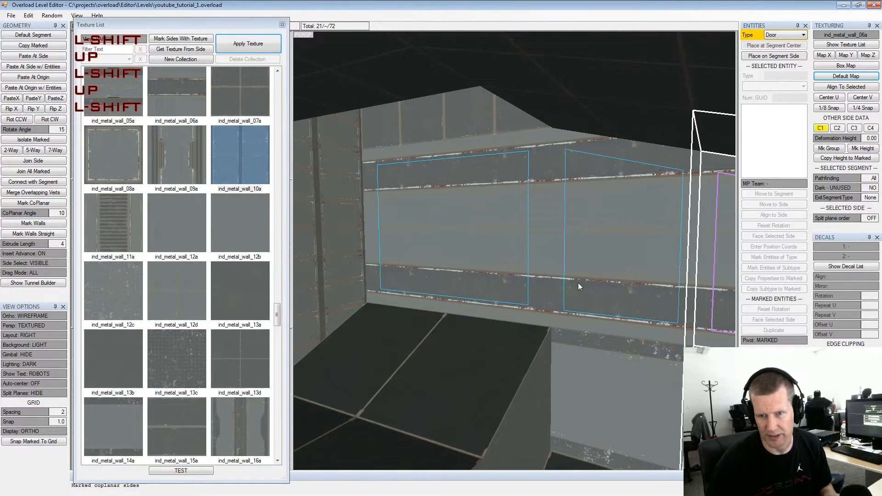
pyautogui.press('Down')
pyautogui.press('Down')
pyautogui.press('Up')
pyautogui.press('Up')
pyautogui.hotkey('shift', 'space')
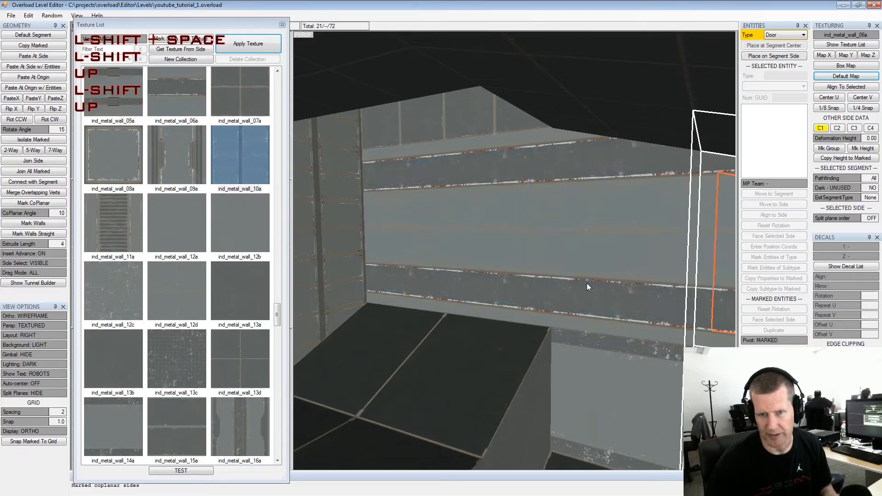
# Mark the angled wall side beside the doorway, opposite the metal-panelled pillar
pyautogui.keyDown('alt'); pyautogui.moveTo(585, 283); pyautogui.dragTo(375, 236); pyautogui.keyUp('alt')
pyautogui.keyDown('alt'); pyautogui.moveTo(374, 237); pyautogui.dragTo(611, 247, button='middle'); pyautogui.keyUp('alt')
pyautogui.keyDown('alt'); pyautogui.scroll(2, 610, 247); pyautogui.keyUp('alt')
pyautogui.keyDown('alt'); pyautogui.moveTo(610, 247); pyautogui.dragTo(497, 226); pyautogui.keyUp('alt')
pyautogui.keyDown('alt'); pyautogui.scroll(-2, 555, 217); pyautogui.keyUp('alt')
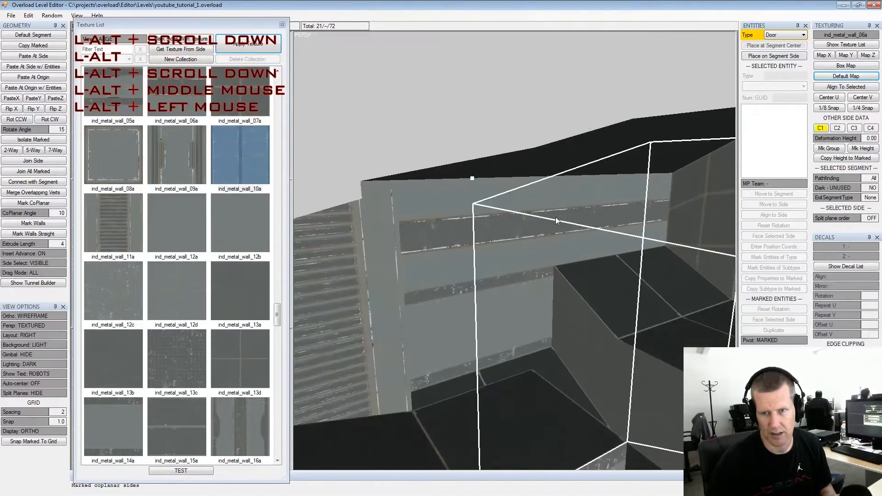
pyautogui.keyDown('alt'); pyautogui.moveTo(556, 217); pyautogui.dragTo(518, 197); pyautogui.keyUp('alt')
pyautogui.keyDown('alt'); pyautogui.moveTo(517, 198); pyautogui.dragTo(451, 225, button='middle'); pyautogui.keyUp('alt')
pyautogui.keyDown('alt'); pyautogui.moveTo(451, 224); pyautogui.dragTo(551, 235); pyautogui.keyUp('alt')
pyautogui.click(656, 244)
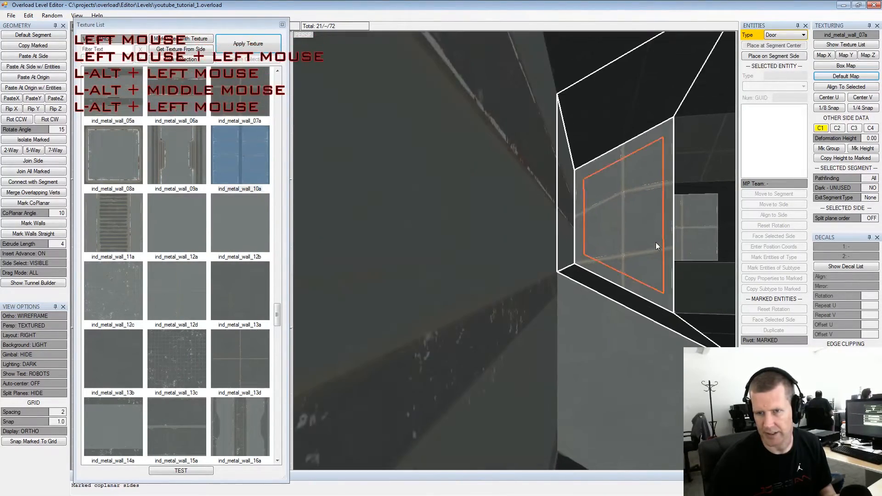
pyautogui.press('space')
pyautogui.keyDown('alt'); pyautogui.moveTo(657, 244); pyautogui.dragTo(479, 249, button='middle'); pyautogui.keyUp('alt')
pyautogui.keyDown('alt'); pyautogui.moveTo(479, 249); pyautogui.dragTo(518, 248); pyautogui.keyUp('alt')
pyautogui.keyDown('alt'); pyautogui.moveTo(519, 247); pyautogui.dragTo(596, 257, button='middle'); pyautogui.keyUp('alt')
pyautogui.keyDown('alt'); pyautogui.scroll(-1, 597, 257); pyautogui.keyUp('alt')
pyautogui.keyDown('alt'); pyautogui.scroll(-1, 597, 257); pyautogui.keyUp('alt')
pyautogui.keyDown('alt'); pyautogui.moveTo(597, 258); pyautogui.dragTo(583, 258); pyautogui.keyUp('alt')
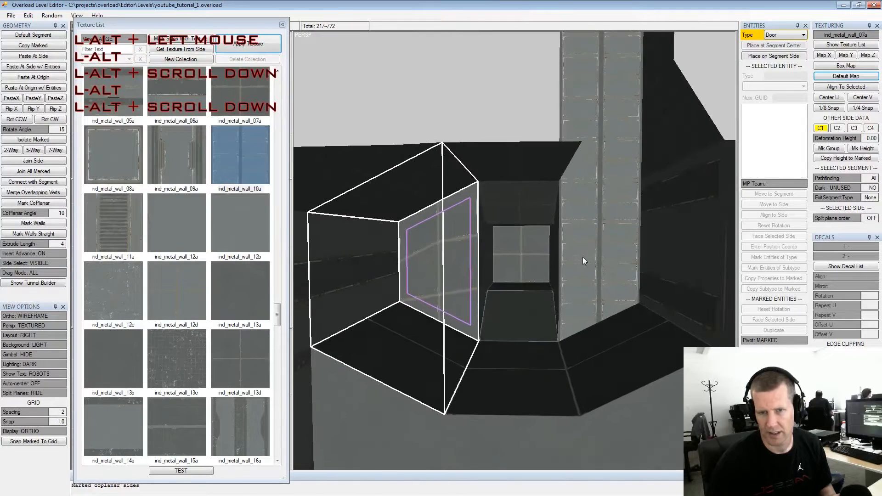
pyautogui.keyDown('alt'); pyautogui.scroll(1, 583, 258); pyautogui.keyUp('alt')
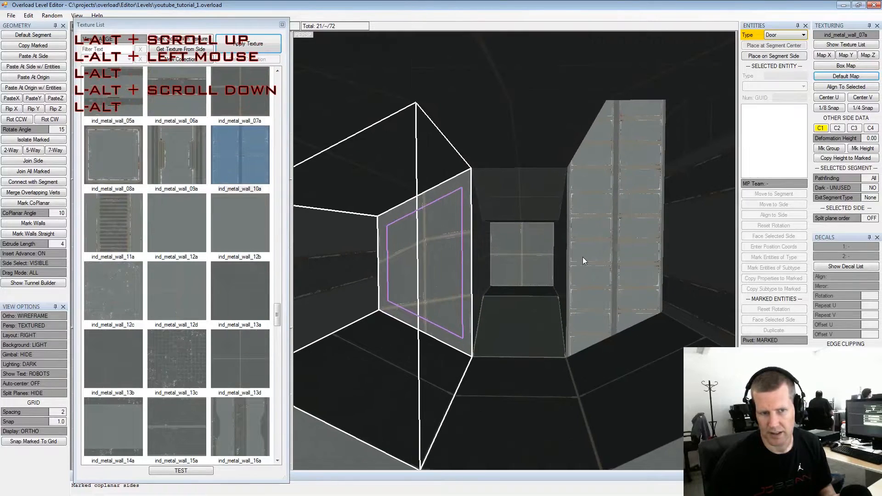
# Pick up ind_metal_wall_10a from the pillar side across the doorway and apply it to the marked angled side
pyautogui.click(169, 87)
pyautogui.scroll(3, 186, 195)
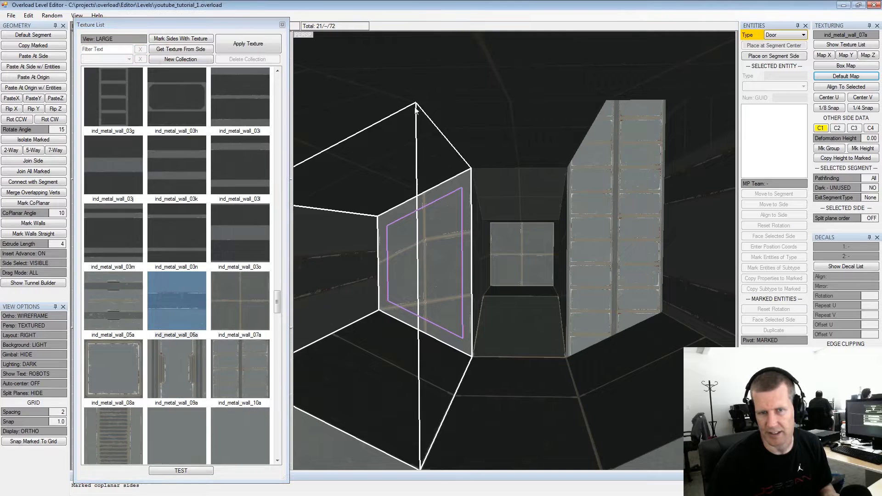
pyautogui.click(175, 52)
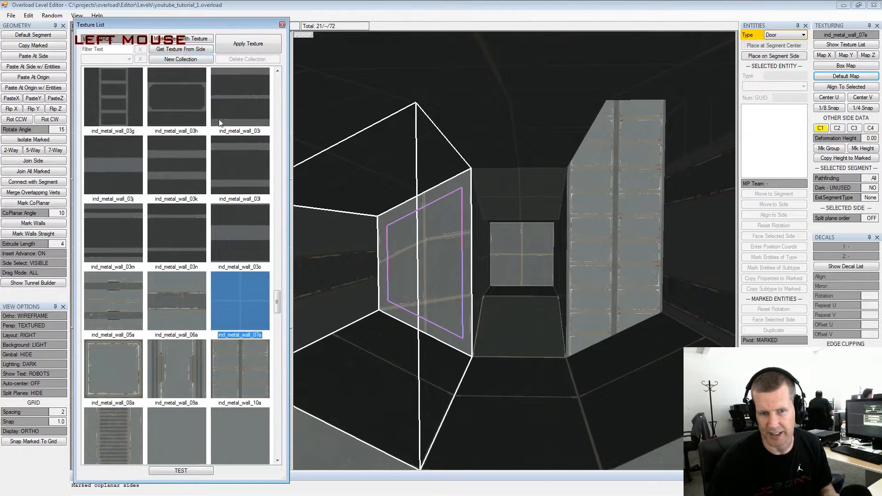
pyautogui.click(609, 231)
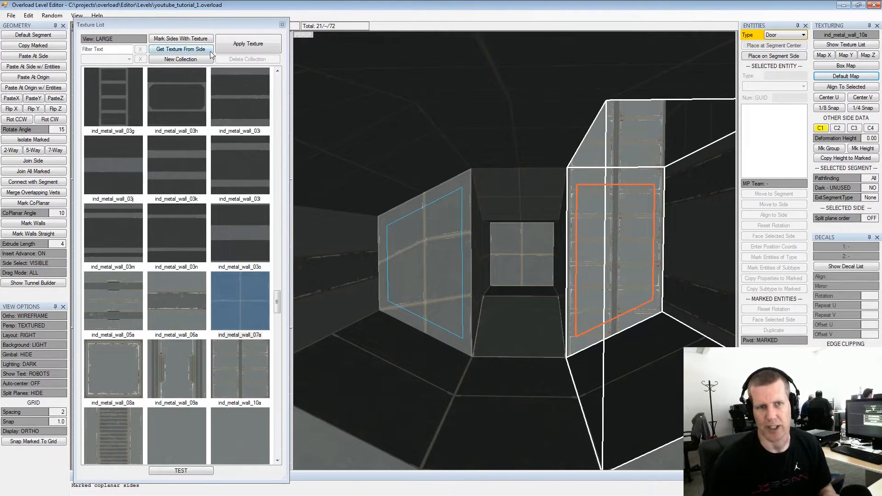
pyautogui.click(188, 48)
pyautogui.click(227, 45)
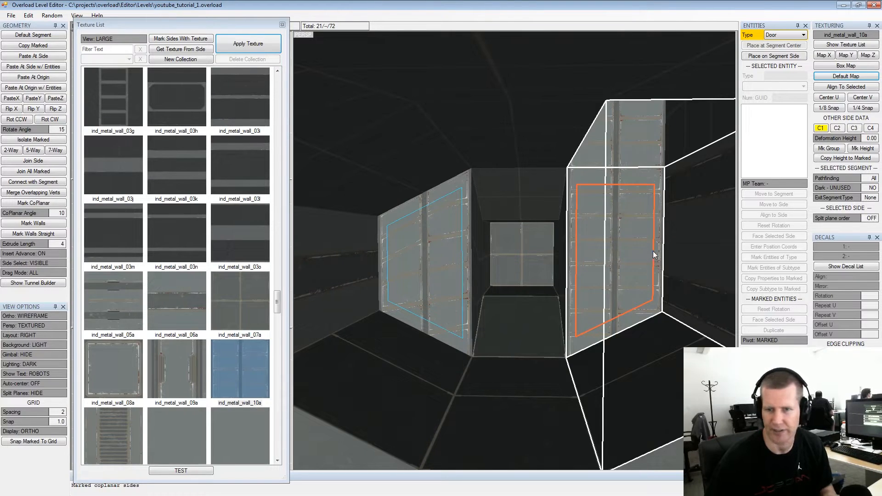
# Remap the texture on the marked angled side with Default Map
pyautogui.moveTo(519, 255)
pyautogui.keyDown('alt'); pyautogui.mouseDown()
pyautogui.moveTo(547, 274)
pyautogui.moveTo(526, 268)
pyautogui.mouseUp(); pyautogui.keyUp('alt')
pyautogui.keyDown('alt'); pyautogui.scroll(1, 520, 267); pyautogui.keyUp('alt')
pyautogui.keyDown('alt'); pyautogui.scroll(1, 504, 272); pyautogui.keyUp('alt')
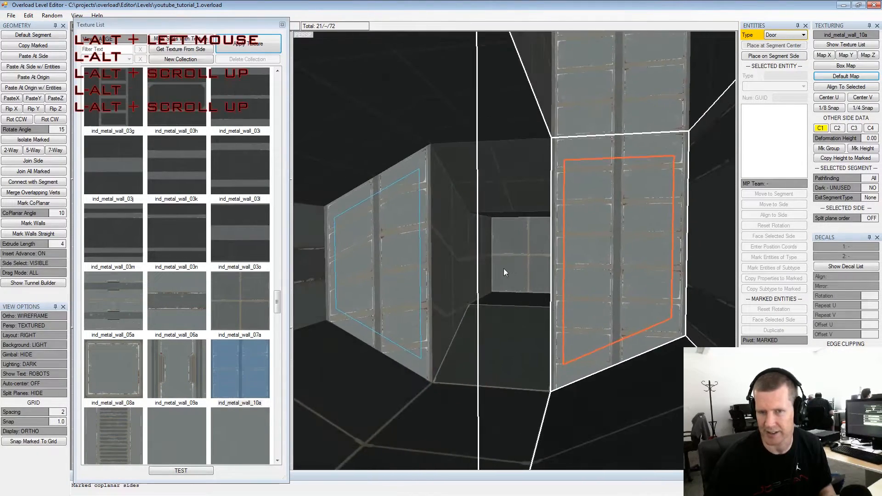
pyautogui.click(833, 77)
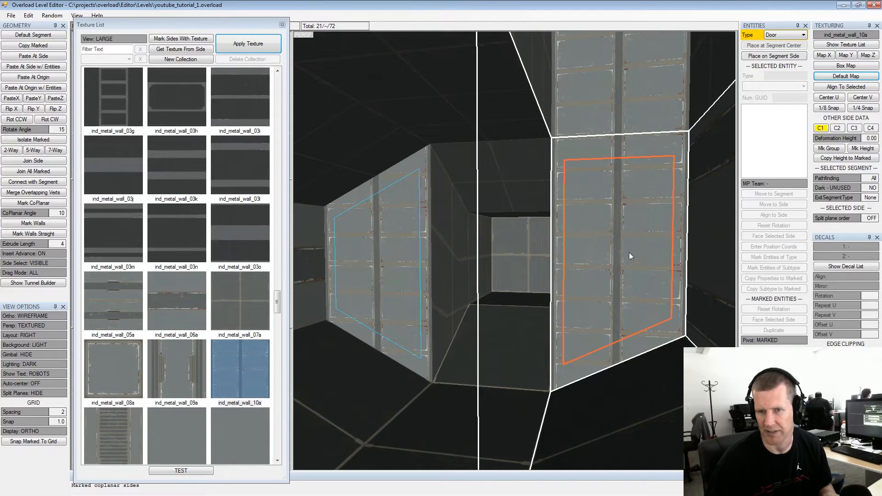
# Select the slanted-edge wall side above the banded wall and try nudging its texture in several directions
pyautogui.moveTo(585, 224); pyautogui.dragTo(612, 244)
pyautogui.click(603, 104)
pyautogui.keyDown('alt'); pyautogui.moveTo(633, 177); pyautogui.dragTo(633, 232); pyautogui.keyUp('alt')
pyautogui.keyDown('alt'); pyautogui.moveTo(632, 233); pyautogui.dragTo(572, 254, button='middle'); pyautogui.keyUp('alt')
pyautogui.keyDown('alt'); pyautogui.moveTo(572, 255); pyautogui.dragTo(615, 237); pyautogui.keyUp('alt')
pyautogui.click(646, 191)
pyautogui.keyDown('alt'); pyautogui.moveTo(644, 205); pyautogui.dragTo(601, 217, button='middle'); pyautogui.keyUp('alt')
pyautogui.keyDown('alt'); pyautogui.moveTo(600, 218); pyautogui.dragTo(587, 210); pyautogui.keyUp('alt')
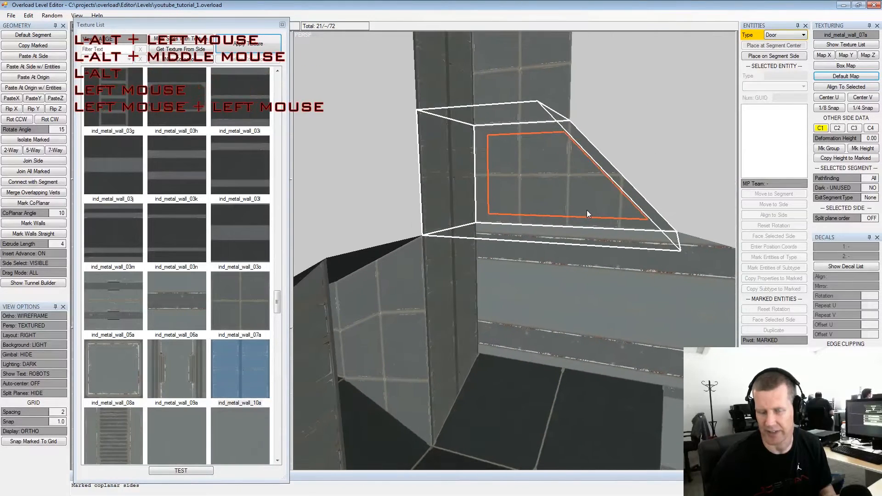
pyautogui.keyDown('shift'); pyautogui.click(617, 229); pyautogui.keyUp('shift')
pyautogui.hotkey('shift', 'Left')
pyautogui.hotkey('shift', 'Up')
pyautogui.hotkey('shift', 'Down')
pyautogui.hotkey('shift', 'Right')
pyautogui.hotkey('shift', 'Right')
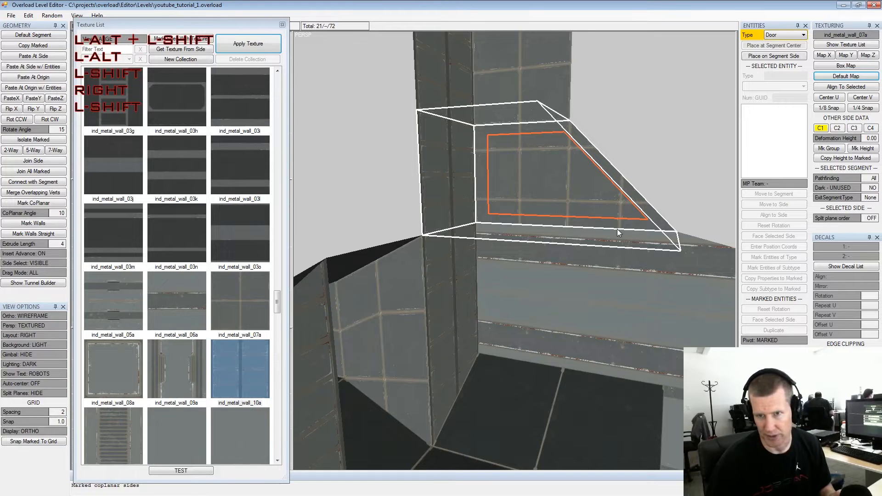
pyautogui.hotkey('shift', 'Left')
pyautogui.hotkey('shift', 'Up')
pyautogui.hotkey('shift', 'Down')
pyautogui.hotkey('shift', 'Down')
pyautogui.hotkey('shift', 'Down')
pyautogui.hotkey('shift', 'Down')
pyautogui.hotkey('shift', 'Right')
pyautogui.hotkey('shift', 'Down')
pyautogui.hotkey('shift', 'Down')
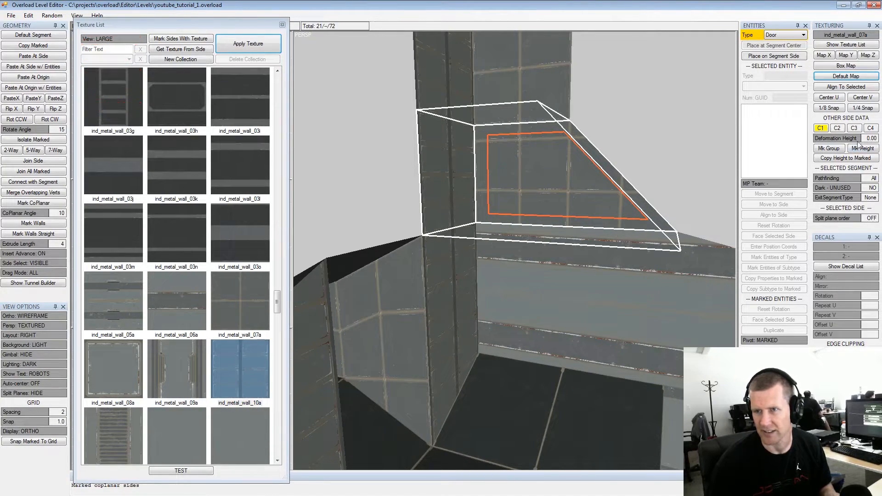
# Apply Default Map to the slanted-edge side and mark the four opposing wall sides of the two segments in front of the upper pillar
pyautogui.click(838, 77)
pyautogui.keyDown('alt'); pyautogui.moveTo(598, 198); pyautogui.dragTo(488, 230); pyautogui.keyUp('alt')
pyautogui.keyDown('alt'); pyautogui.scroll(2, 576, 194); pyautogui.keyUp('alt')
pyautogui.keyDown('alt'); pyautogui.moveTo(487, 229); pyautogui.dragTo(528, 249, button='middle'); pyautogui.keyUp('alt')
pyautogui.keyDown('alt'); pyautogui.scroll(2, 528, 249); pyautogui.keyUp('alt')
pyautogui.keyDown('alt'); pyautogui.moveTo(527, 249); pyautogui.dragTo(493, 223); pyautogui.keyUp('alt')
pyautogui.press('space')
pyautogui.click(515, 210)
pyautogui.press('space')
pyautogui.keyDown('alt'); pyautogui.moveTo(524, 140); pyautogui.dragTo(640, 188); pyautogui.keyUp('alt')
pyautogui.keyDown('alt'); pyautogui.moveTo(639, 185); pyautogui.dragTo(618, 221, button='middle'); pyautogui.keyUp('alt')
pyautogui.keyDown('alt'); pyautogui.moveTo(618, 221); pyautogui.dragTo(502, 145); pyautogui.keyUp('alt')
pyautogui.click(598, 159)
pyautogui.press('space')
pyautogui.click(501, 145)
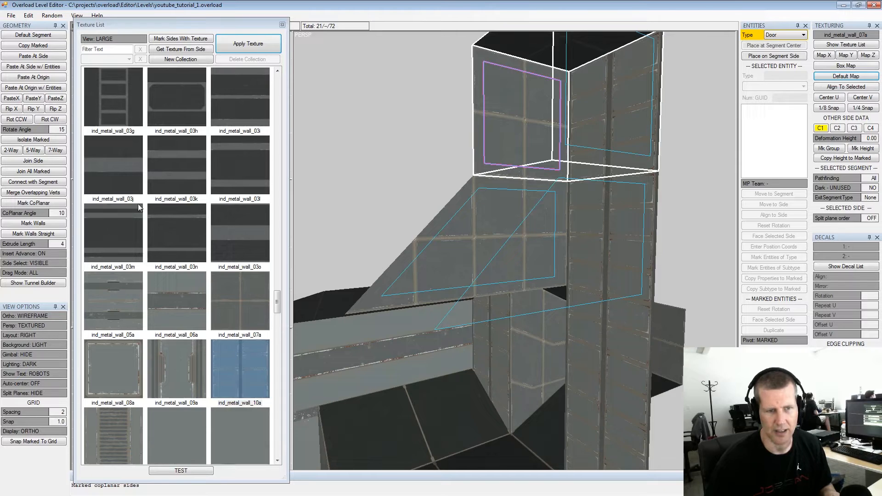
# Apply ind_metal_wall_01a to the four marked sides and clear the marks
pyautogui.click(177, 181)
pyautogui.scroll(5, 176, 186)
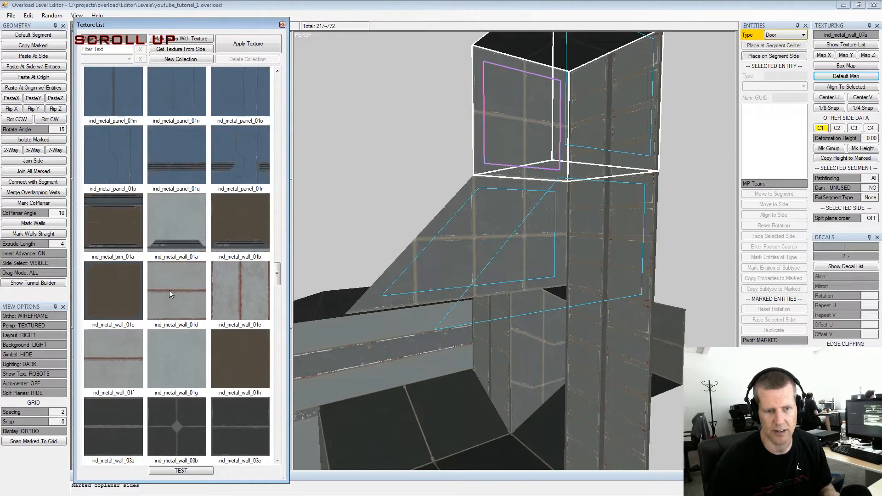
pyautogui.scroll(2, 169, 290)
pyautogui.click(181, 328)
pyautogui.click(234, 49)
pyautogui.keyDown('alt'); pyautogui.moveTo(497, 178); pyautogui.dragTo(505, 170); pyautogui.keyUp('alt')
pyautogui.hotkey('shift', 'space')
# Mark the two opposing slanted-edge sides of the lower segment and apply ind_metal_wall_01f to them
pyautogui.click(494, 221)
pyautogui.press('space')
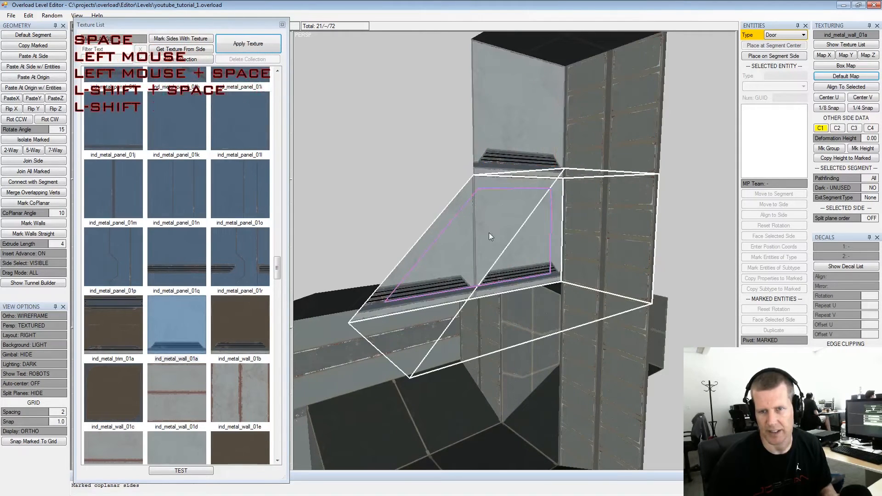
pyautogui.keyDown('alt'); pyautogui.moveTo(485, 232); pyautogui.dragTo(583, 235); pyautogui.keyUp('alt')
pyautogui.click(582, 235)
pyautogui.press('space')
pyautogui.click(172, 275)
pyautogui.click(175, 392)
pyautogui.scroll(-3, 157, 374)
pyautogui.click(94, 269)
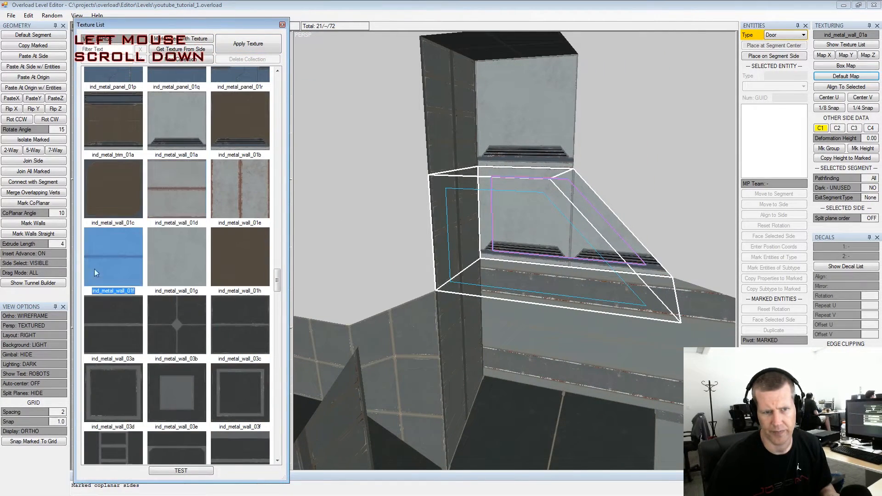
pyautogui.click(220, 44)
# Examine how the new texture runs on both slanted-edge sides and meets the pillar and neighbouring walls
pyautogui.keyDown('alt'); pyautogui.moveTo(510, 194); pyautogui.dragTo(494, 208); pyautogui.keyUp('alt')
pyautogui.keyDown('alt'); pyautogui.moveTo(494, 209); pyautogui.dragTo(492, 213, button='middle'); pyautogui.keyUp('alt')
pyautogui.keyDown('alt'); pyautogui.scroll(3, 492, 212); pyautogui.keyUp('alt')
pyautogui.keyDown('alt'); pyautogui.moveTo(492, 213); pyautogui.dragTo(559, 192); pyautogui.keyUp('alt')
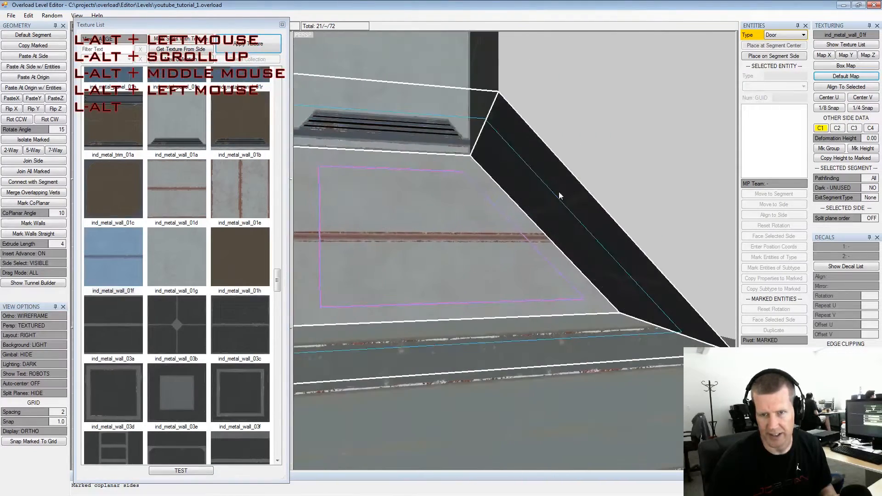
pyautogui.keyDown('alt'); pyautogui.scroll(-3, 617, 194); pyautogui.keyUp('alt')
pyautogui.keyDown('alt'); pyautogui.moveTo(617, 194); pyautogui.dragTo(561, 149); pyautogui.keyUp('alt')
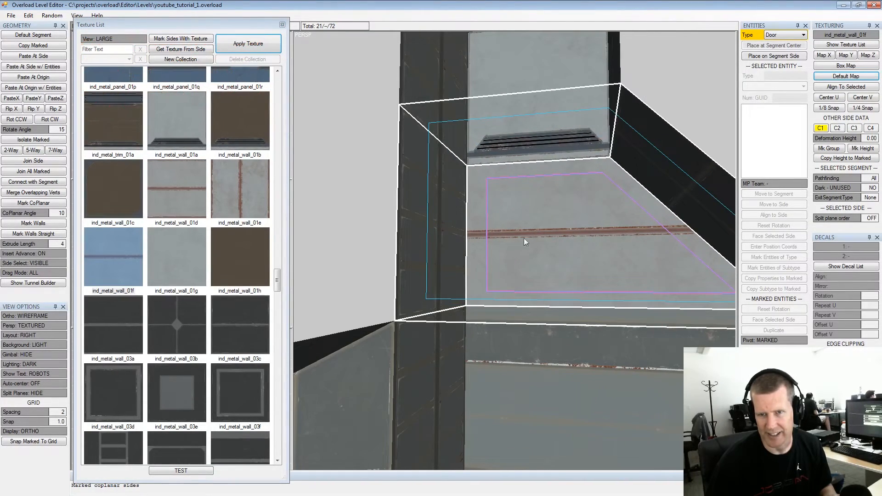
pyautogui.keyDown('alt'); pyautogui.moveTo(572, 200); pyautogui.dragTo(483, 216); pyautogui.keyUp('alt')
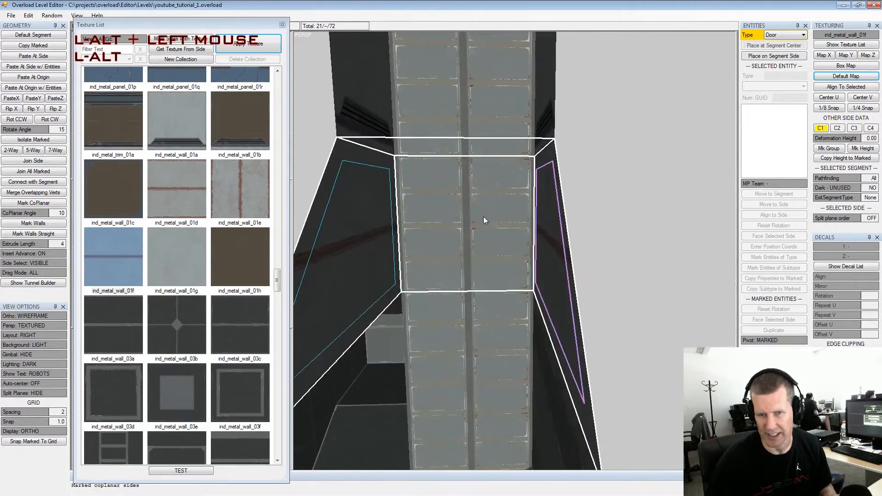
pyautogui.keyDown('alt'); pyautogui.moveTo(484, 216); pyautogui.dragTo(500, 196, button='middle'); pyautogui.keyUp('alt')
pyautogui.keyDown('alt'); pyautogui.moveTo(501, 195); pyautogui.dragTo(478, 199); pyautogui.keyUp('alt')
# Shift the texture on the two slanted-edge sides upward so the red seams sit at their upper and lower edges, and clear the marks
pyautogui.keyDown('alt'); pyautogui.moveTo(502, 107); pyautogui.dragTo(619, 192); pyautogui.keyUp('alt')
pyautogui.keyDown('alt'); pyautogui.moveTo(619, 192); pyautogui.dragTo(558, 209, button='middle'); pyautogui.keyUp('alt')
pyautogui.keyDown('alt'); pyautogui.scroll(2, 558, 209); pyautogui.keyUp('alt')
pyautogui.keyDown('alt'); pyautogui.moveTo(558, 209); pyautogui.dragTo(585, 199); pyautogui.keyUp('alt')
pyautogui.keyDown('alt'); pyautogui.moveTo(584, 200); pyautogui.dragTo(574, 219, button='middle'); pyautogui.keyUp('alt')
pyautogui.keyDown('alt'); pyautogui.moveTo(573, 219); pyautogui.dragTo(576, 221); pyautogui.keyUp('alt')
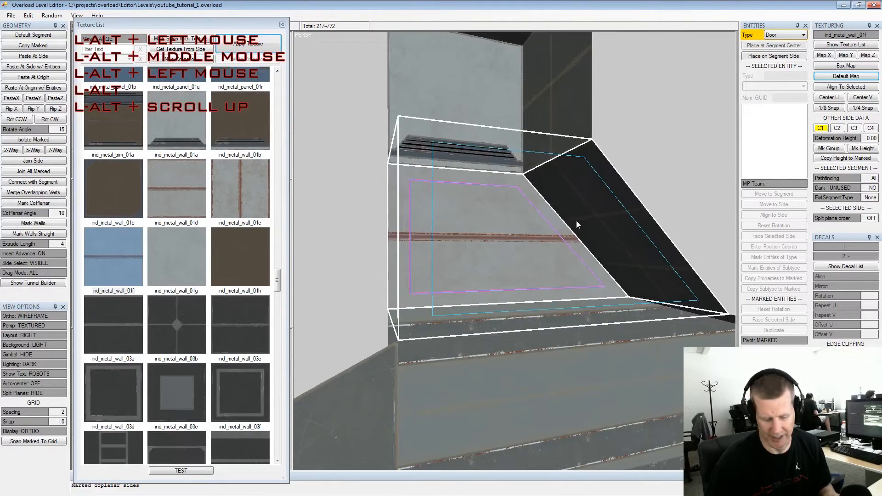
pyautogui.hotkey('shift', 'Up')
pyautogui.hotkey('shift', 'Up')
pyautogui.hotkey('shift', 'Down')
pyautogui.hotkey('shift', 'Down')
pyautogui.hotkey('shift', 'Up')
pyautogui.hotkey('shift', 'Up')
pyautogui.hotkey('shift', 'space')
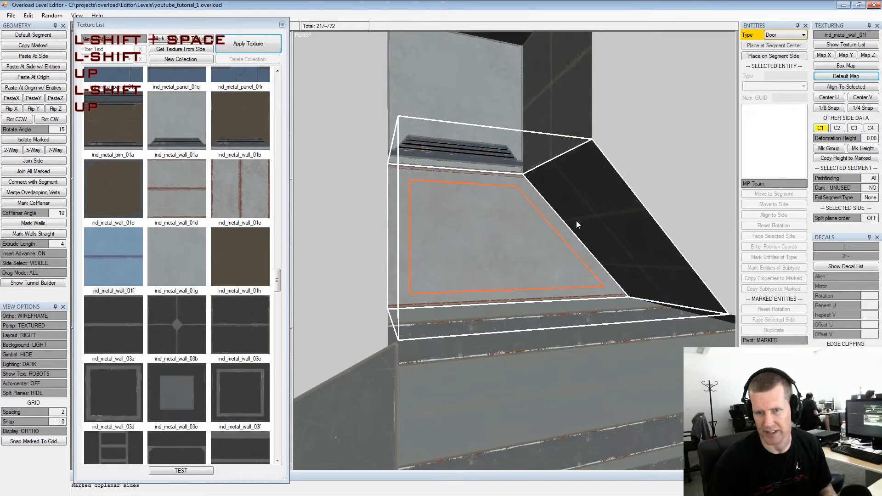
# Mark the sloped side joining the two slanted-edge walls and apply ind_metal_wall_01f to it
pyautogui.keyDown('alt'); pyautogui.moveTo(435, 190); pyautogui.dragTo(613, 201); pyautogui.keyUp('alt')
pyautogui.keyDown('alt'); pyautogui.moveTo(613, 202); pyautogui.dragTo(647, 220, button='middle'); pyautogui.keyUp('alt')
pyautogui.keyDown('alt'); pyautogui.scroll(-2, 648, 221); pyautogui.keyUp('alt')
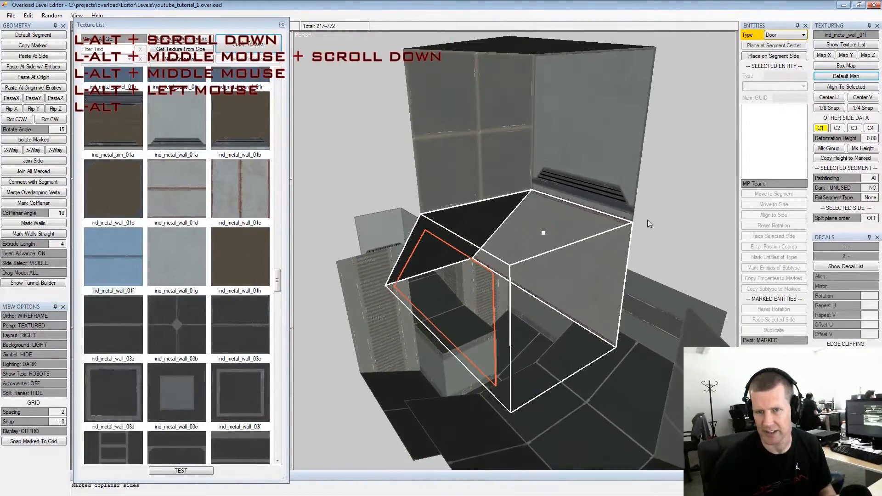
pyautogui.keyDown('alt'); pyautogui.moveTo(647, 220); pyautogui.dragTo(667, 156); pyautogui.keyUp('alt')
pyautogui.keyDown('alt'); pyautogui.moveTo(539, 214); pyautogui.dragTo(602, 185, button='middle'); pyautogui.keyUp('alt')
pyautogui.keyDown('alt'); pyautogui.moveTo(602, 184); pyautogui.dragTo(505, 218); pyautogui.keyUp('alt')
pyautogui.click(503, 198)
pyautogui.press('space')
pyautogui.click(241, 47)
# Nudge the texture on the marked sloped side upward two increments
pyautogui.keyDown('alt'); pyautogui.moveTo(506, 218); pyautogui.dragTo(537, 224, button='middle'); pyautogui.keyUp('alt')
pyautogui.keyDown('alt'); pyautogui.moveTo(537, 224); pyautogui.dragTo(512, 221); pyautogui.keyUp('alt')
pyautogui.hotkey('shift', 'Up')
pyautogui.hotkey('shift', 'Up')
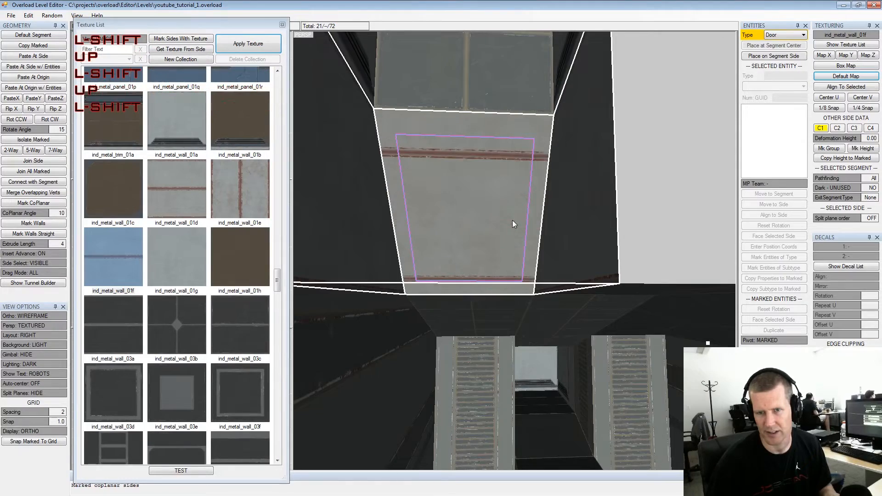
# Open the UV Editor for the marked sloped side and place its window over the middle of the screen
pyautogui.keyDown('alt'); pyautogui.moveTo(512, 220); pyautogui.dragTo(615, 209); pyautogui.keyUp('alt')
pyautogui.keyDown('alt'); pyautogui.moveTo(637, 183); pyautogui.dragTo(595, 199, button='middle'); pyautogui.keyUp('alt')
pyautogui.keyDown('alt'); pyautogui.moveTo(596, 199); pyautogui.dragTo(604, 243); pyautogui.keyUp('alt')
pyautogui.keyDown('alt'); pyautogui.moveTo(603, 242); pyautogui.dragTo(588, 244, button='middle'); pyautogui.keyUp('alt')
pyautogui.keyDown('alt'); pyautogui.scroll(-1, 588, 244); pyautogui.keyUp('alt')
pyautogui.keyDown('alt'); pyautogui.moveTo(588, 244); pyautogui.dragTo(501, 232); pyautogui.keyUp('alt')
pyautogui.keyDown('alt'); pyautogui.scroll(1, 524, 240); pyautogui.keyUp('alt')
pyautogui.keyDown('alt'); pyautogui.moveTo(502, 232); pyautogui.dragTo(517, 227, button='middle'); pyautogui.keyUp('alt')
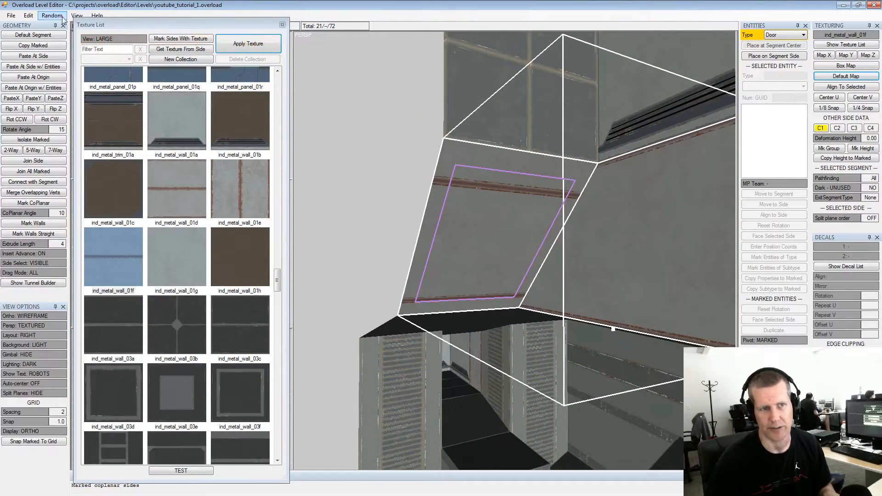
pyautogui.click(76, 15)
pyautogui.moveTo(38, 18)
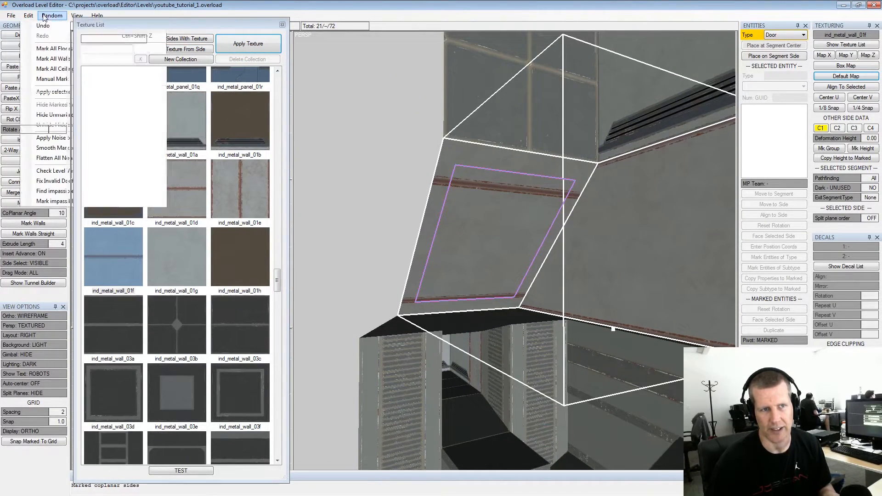
pyautogui.click(76, 15)
pyautogui.click(100, 166)
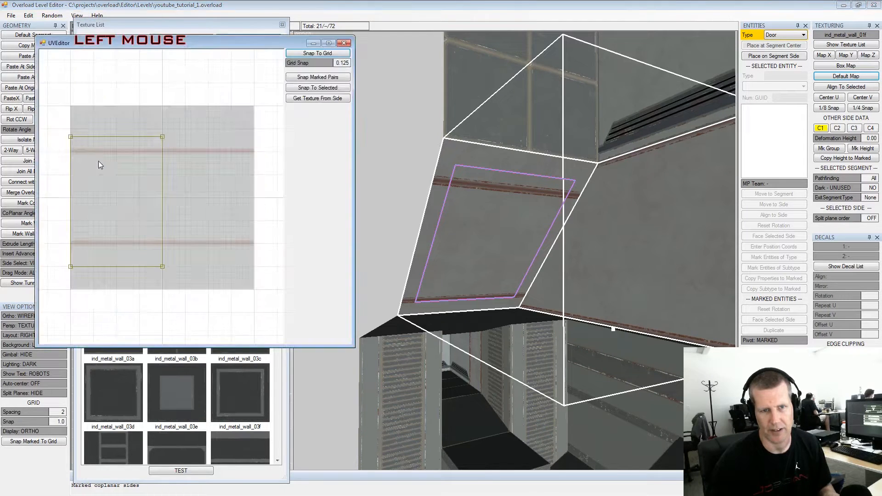
pyautogui.moveTo(218, 42); pyautogui.dragTo(454, 81)
# Move the sloped side's two upper UV points down to the upper red seam and snap them to the 0.125 grid
pyautogui.moveTo(295, 168); pyautogui.dragTo(424, 190)
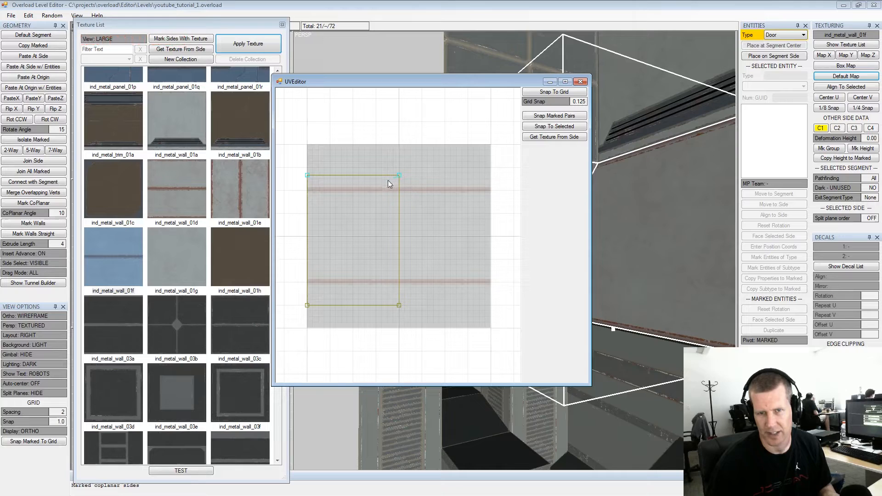
pyautogui.moveTo(305, 158); pyautogui.dragTo(319, 171)
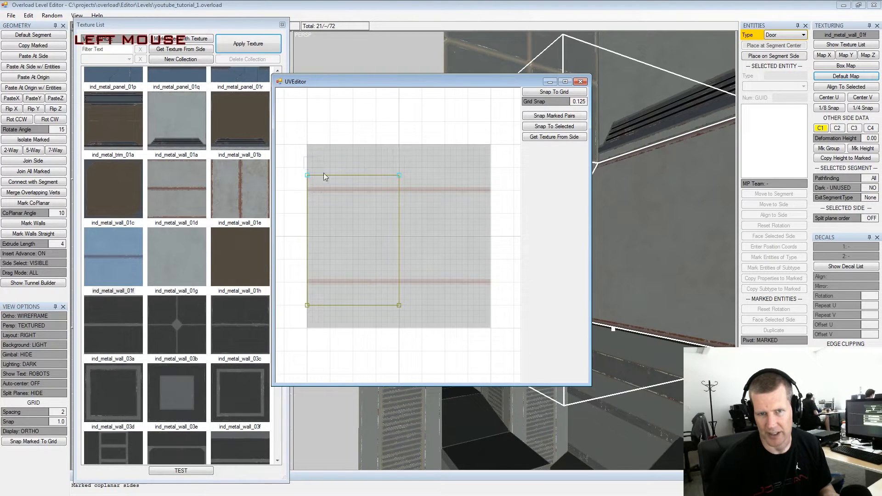
pyautogui.moveTo(313, 132); pyautogui.dragTo(333, 148)
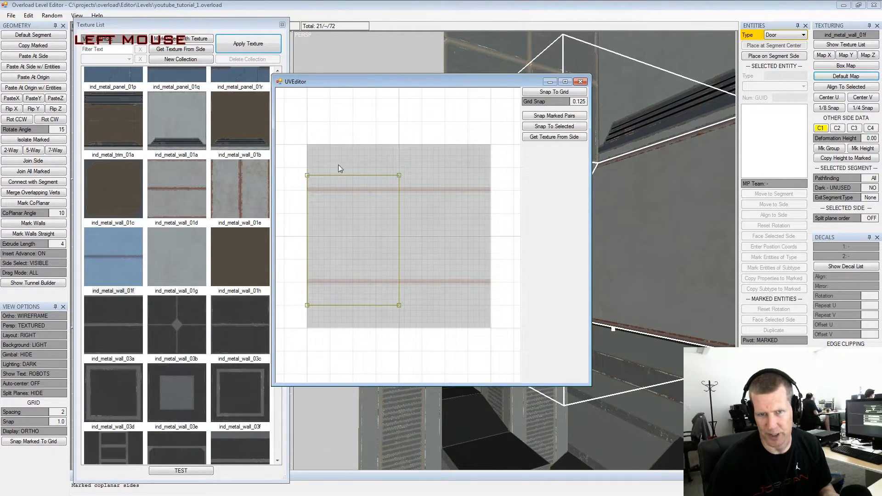
pyautogui.click(398, 176)
pyautogui.click(306, 176)
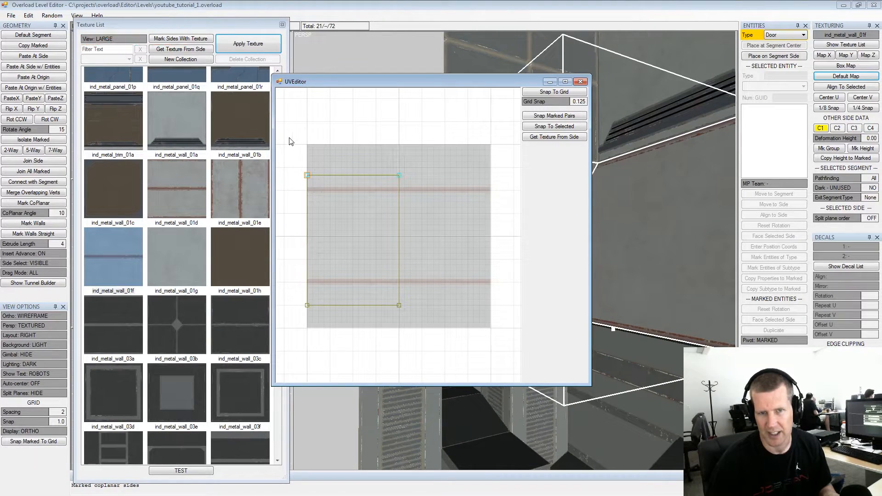
pyautogui.rightClick(301, 163)
pyautogui.moveTo(299, 172)
pyautogui.mouseDown(button='right')
pyautogui.moveTo(313, 168)
pyautogui.moveTo(298, 175)
pyautogui.mouseUp(button='right')
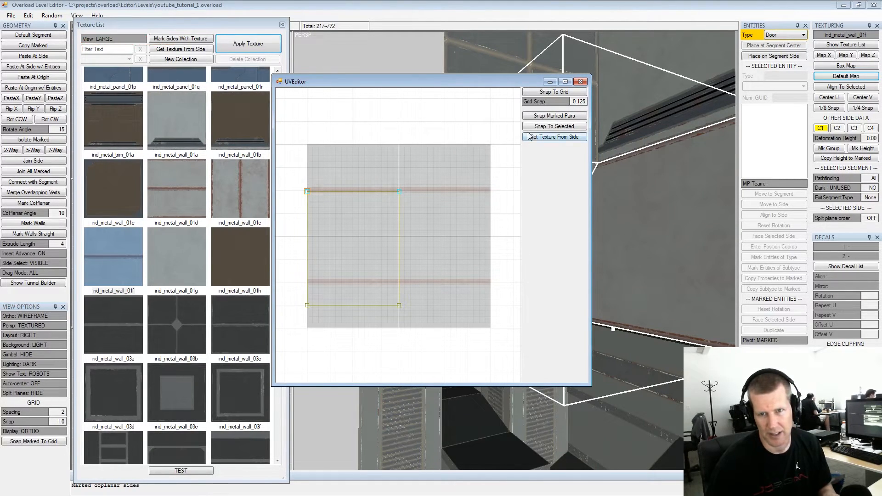
pyautogui.click(541, 93)
# Move the two lower UV points up to the lower red seam, snap them to the grid, and close the UV Editor
pyautogui.moveTo(295, 289); pyautogui.dragTo(379, 306)
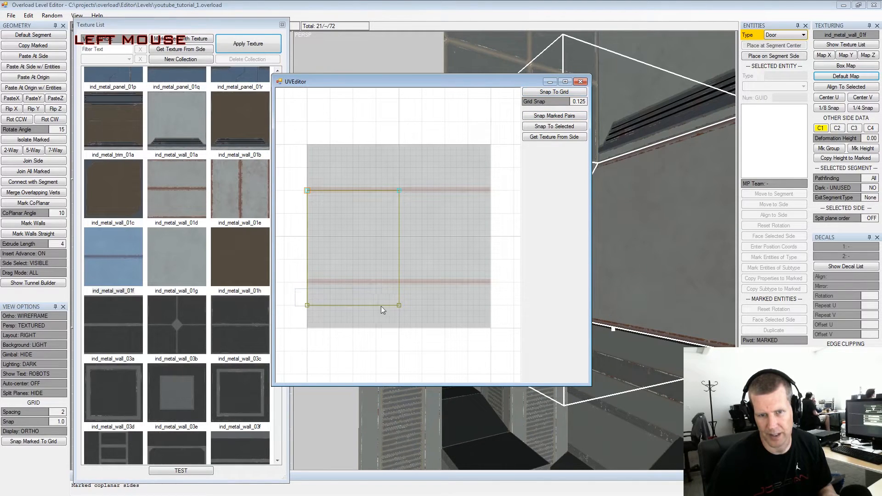
pyautogui.moveTo(415, 319); pyautogui.dragTo(415, 294, button='right')
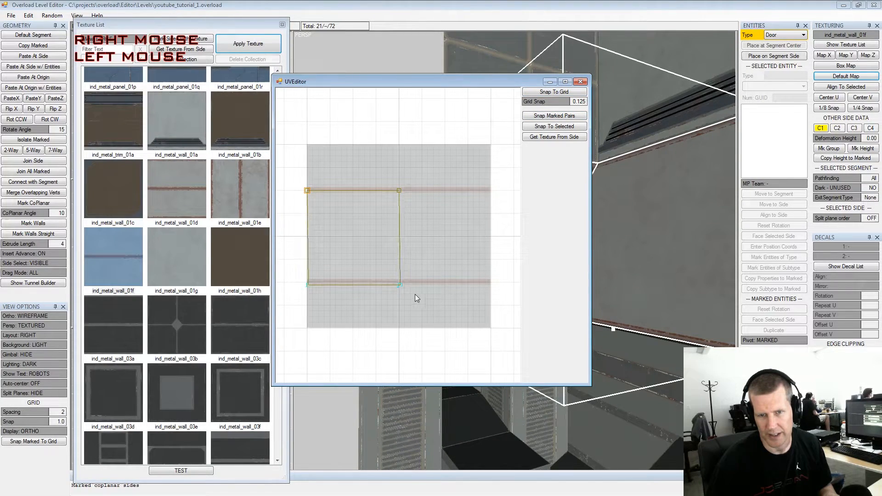
pyautogui.click(563, 96)
pyautogui.moveTo(373, 159); pyautogui.dragTo(390, 165)
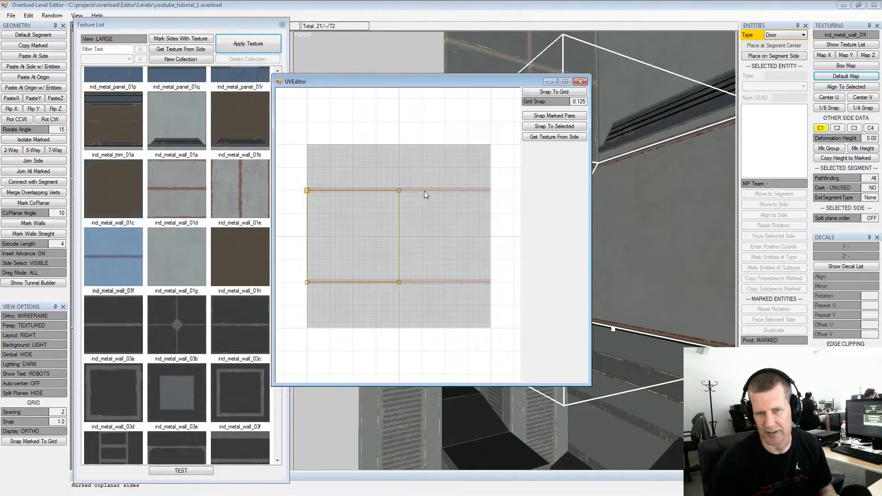
pyautogui.click(581, 82)
# Mark the ind_metal_wall_07a side above the alcove, apply ind_metal_wall_13d picked from the nearby tiled side, and clear the mark
pyautogui.click(504, 187)
pyautogui.keyDown('alt'); pyautogui.moveTo(646, 202); pyautogui.dragTo(540, 185, button='middle'); pyautogui.keyUp('alt')
pyautogui.keyDown('alt'); pyautogui.moveTo(540, 186); pyautogui.dragTo(598, 191); pyautogui.keyUp('alt')
pyautogui.keyDown('alt'); pyautogui.moveTo(598, 191); pyautogui.dragTo(504, 177, button='middle'); pyautogui.keyUp('alt')
pyautogui.keyDown('alt'); pyautogui.scroll(3, 502, 173); pyautogui.keyUp('alt')
pyautogui.keyDown('alt'); pyautogui.moveTo(501, 169); pyautogui.dragTo(533, 126); pyautogui.keyUp('alt')
pyautogui.keyDown('alt'); pyautogui.moveTo(533, 126); pyautogui.dragTo(528, 182, button='middle'); pyautogui.keyUp('alt')
pyautogui.keyDown('alt'); pyautogui.moveTo(528, 182); pyautogui.dragTo(530, 143); pyautogui.keyUp('alt')
pyautogui.click(530, 122)
pyautogui.press('space')
pyautogui.keyDown('alt'); pyautogui.moveTo(530, 292); pyautogui.dragTo(539, 242, button='middle'); pyautogui.keyUp('alt')
pyautogui.keyDown('alt'); pyautogui.scroll(-3, 538, 242); pyautogui.keyUp('alt')
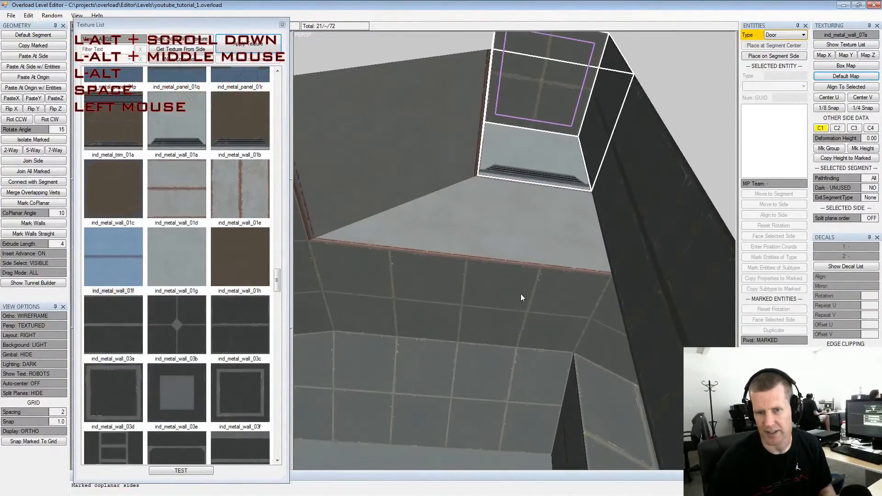
pyautogui.click(521, 290)
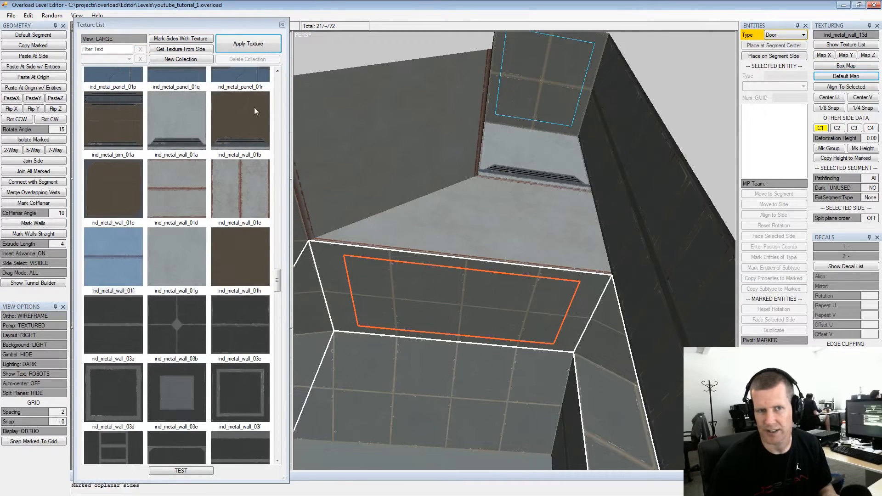
pyautogui.click(186, 51)
pyautogui.click(248, 41)
pyautogui.hotkey('shift', 'space')
# Mark the two facing sides at the passage entrance and apply ind_metal_wall_10a picked from the adjoining wall
pyautogui.keyDown('alt'); pyautogui.moveTo(555, 111); pyautogui.dragTo(563, 221); pyautogui.keyUp('alt')
pyautogui.keyDown('alt'); pyautogui.moveTo(563, 221); pyautogui.dragTo(481, 47, button='middle'); pyautogui.keyUp('alt')
pyautogui.keyDown('alt'); pyautogui.scroll(-2, 482, 48); pyautogui.keyUp('alt')
pyautogui.keyDown('alt'); pyautogui.moveTo(481, 47); pyautogui.dragTo(468, 114); pyautogui.keyUp('alt')
pyautogui.keyDown('alt'); pyautogui.scroll(3, 464, 173); pyautogui.keyUp('alt')
pyautogui.keyDown('alt'); pyautogui.moveTo(464, 173); pyautogui.dragTo(475, 208); pyautogui.keyUp('alt')
pyautogui.click(580, 210)
pyautogui.press('space')
pyautogui.click(422, 211)
pyautogui.press('space')
pyautogui.click(366, 214)
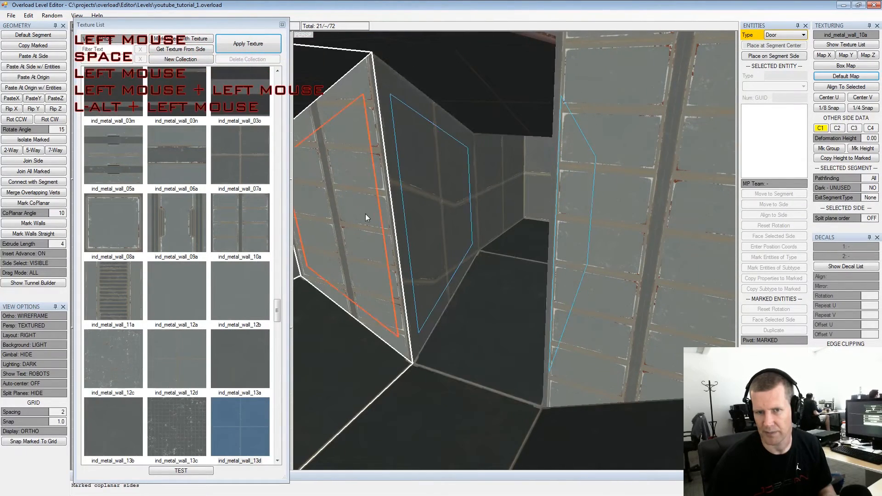
pyautogui.click(181, 49)
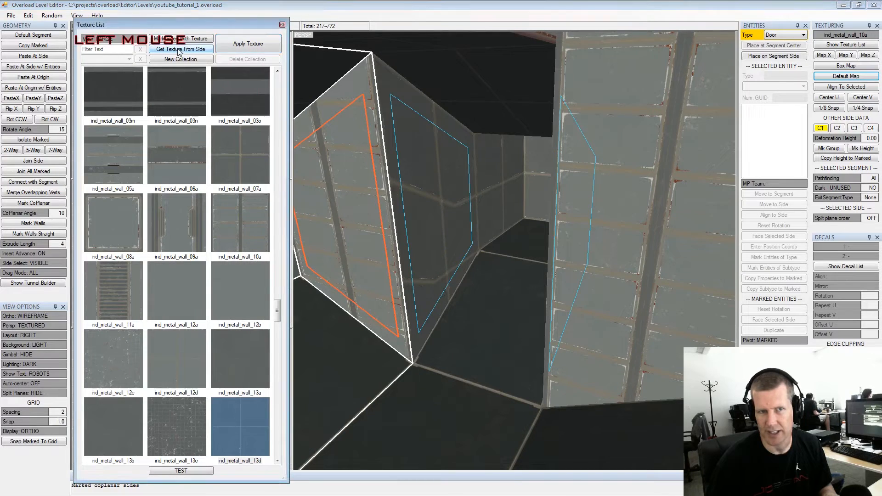
pyautogui.click(248, 43)
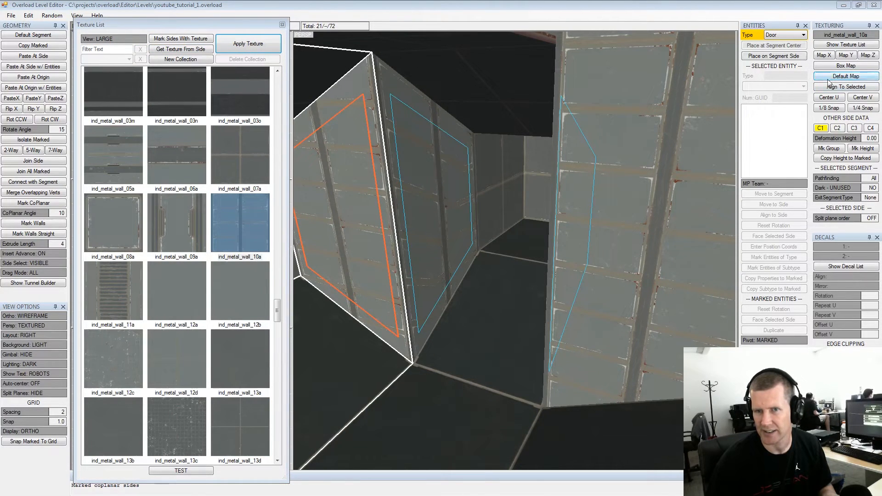
# Align the texture on the two marked passage sides to the selected adjoining wall and clear the marks
pyautogui.click(347, 197)
pyautogui.hotkey('shift', 't')
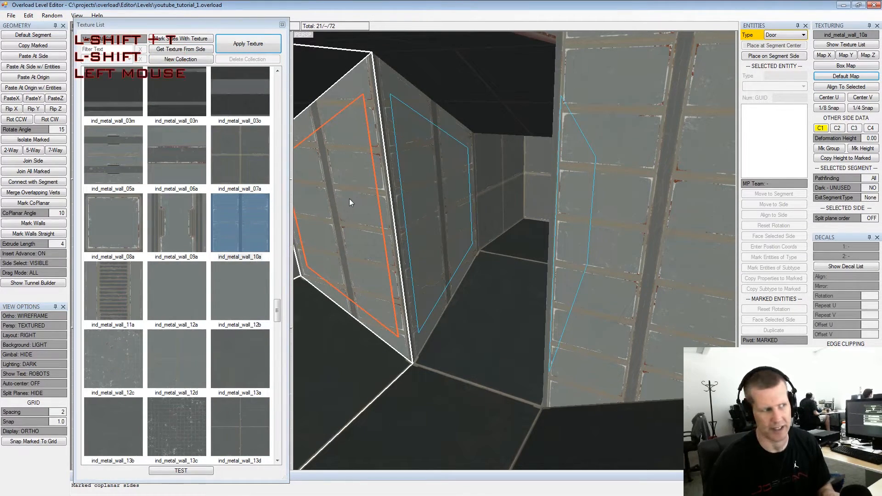
pyautogui.keyDown('alt'); pyautogui.moveTo(448, 225); pyautogui.dragTo(593, 197); pyautogui.keyUp('alt')
pyautogui.hotkey('shift', 'space')
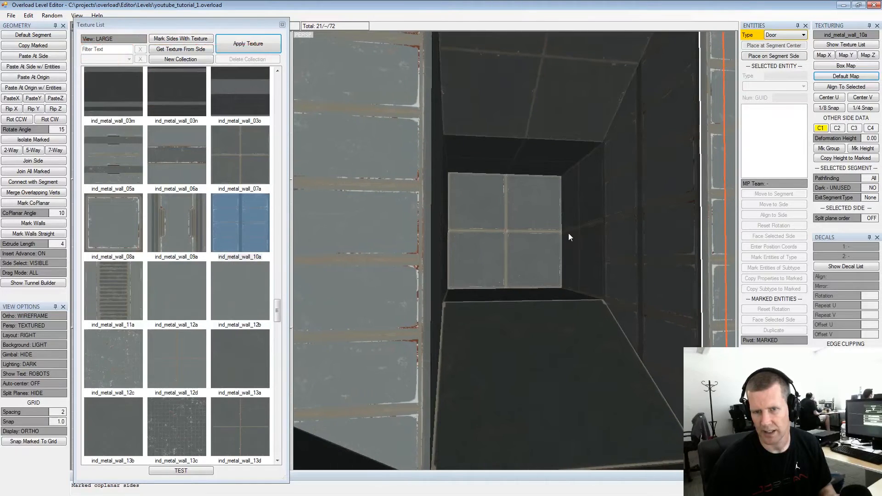
# Mark the three wall sides at the far end of the passage and apply ind_metal_wall_08a to them
pyautogui.press('space')
pyautogui.click(560, 238)
pyautogui.click(522, 234)
pyautogui.keyDown('alt'); pyautogui.moveTo(522, 234); pyautogui.dragTo(463, 227); pyautogui.keyUp('alt')
pyautogui.click(441, 242)
pyautogui.click(116, 230)
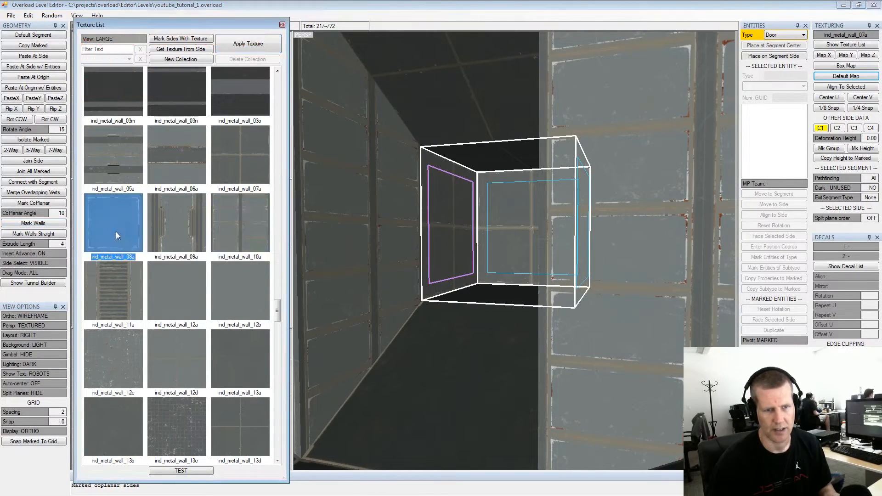
pyautogui.click(231, 46)
# Mark three ind_metal_wall_13d ceiling sides along the room and one ceiling side in the adjoining corridor
pyautogui.moveTo(470, 161)
pyautogui.keyDown('alt'); pyautogui.mouseDown()
pyautogui.moveTo(537, 166)
pyautogui.moveTo(510, 138)
pyautogui.moveTo(454, 154)
pyautogui.mouseUp(); pyautogui.keyUp('alt')
pyautogui.keyDown('alt'); pyautogui.scroll(-3, 588, 181); pyautogui.keyUp('alt')
pyautogui.keyDown('alt'); pyautogui.moveTo(455, 153); pyautogui.dragTo(619, 185, button='middle'); pyautogui.keyUp('alt')
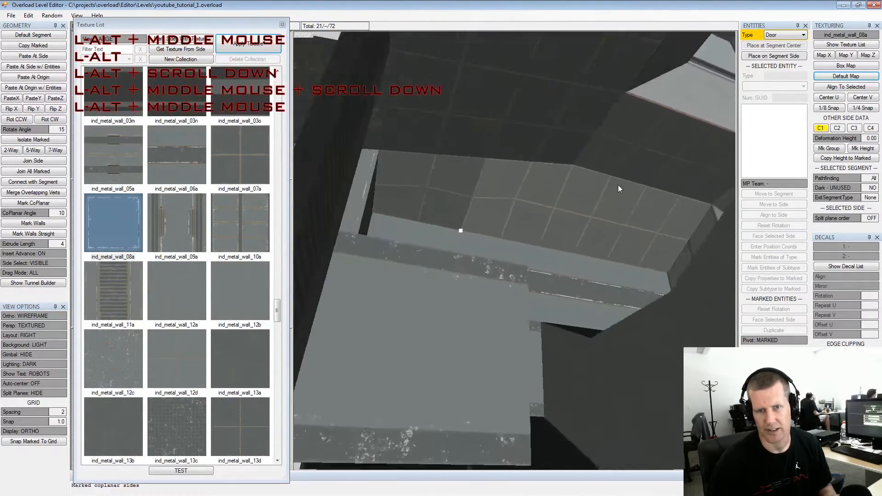
pyautogui.keyDown('alt'); pyautogui.moveTo(619, 185); pyautogui.dragTo(589, 192); pyautogui.keyUp('alt')
pyautogui.keyDown('alt'); pyautogui.moveTo(590, 191); pyautogui.dragTo(620, 187, button='middle'); pyautogui.keyUp('alt')
pyautogui.keyDown('alt'); pyautogui.moveTo(621, 186); pyautogui.dragTo(546, 204); pyautogui.keyUp('alt')
pyautogui.click(487, 181)
pyautogui.press('space')
pyautogui.click(554, 168)
pyautogui.press('space')
pyautogui.click(654, 165)
pyautogui.press('space')
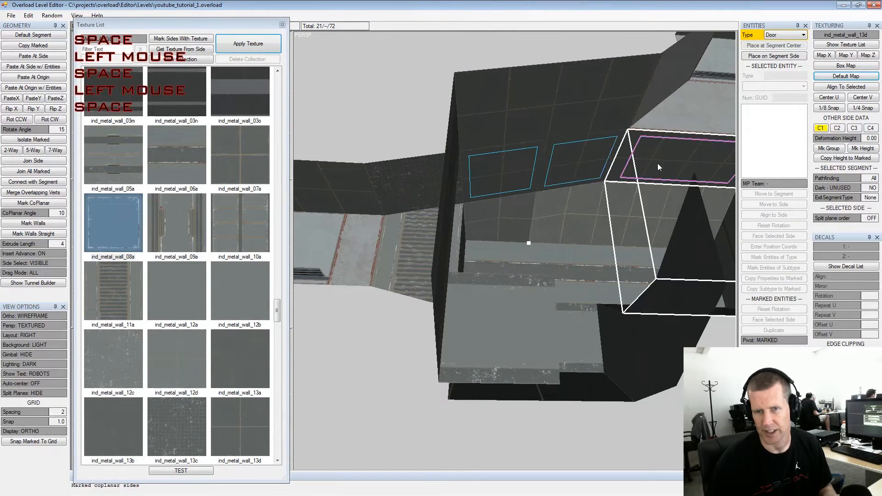
pyautogui.click(368, 185)
pyautogui.click(353, 216)
pyautogui.press('space')
# Add two more ceiling sides toward the passage to the marks and apply ind_metal_wall_13c picked from the ceiling beside the grille wall
pyautogui.keyDown('alt'); pyautogui.moveTo(519, 185); pyautogui.dragTo(413, 182, button='middle'); pyautogui.keyUp('alt')
pyautogui.keyDown('alt'); pyautogui.scroll(-2, 413, 183); pyautogui.keyUp('alt')
pyautogui.keyDown('alt'); pyautogui.moveTo(413, 183); pyautogui.dragTo(488, 185); pyautogui.keyUp('alt')
pyautogui.click(487, 185)
pyautogui.press('space')
pyautogui.click(539, 216)
pyautogui.press('space')
pyautogui.keyDown('alt'); pyautogui.moveTo(540, 215); pyautogui.dragTo(485, 169, button='middle'); pyautogui.keyUp('alt')
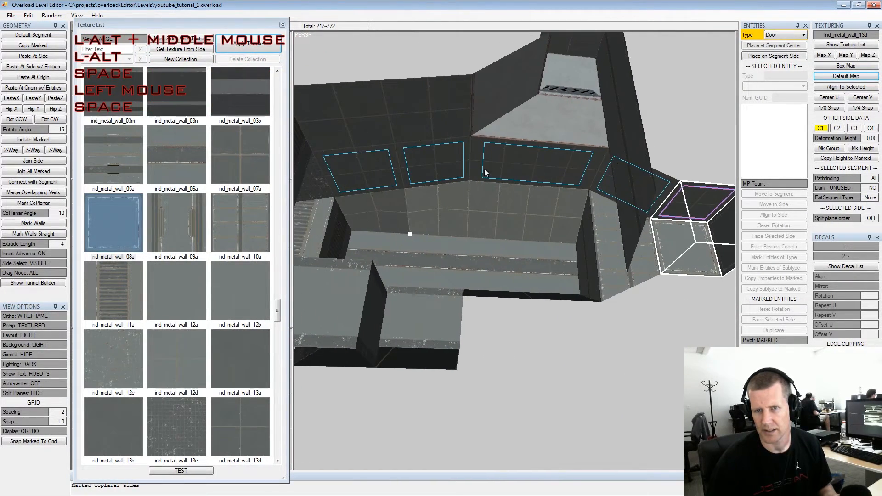
pyautogui.click(313, 184)
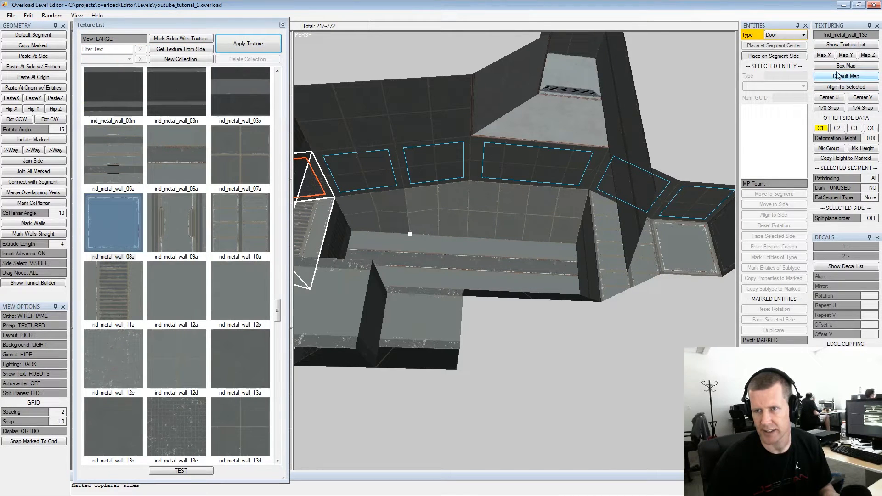
pyautogui.click(183, 49)
pyautogui.click(231, 45)
# Mark the ceiling side above the grille wall too, align all marked ceiling textures to the selected corridor ceiling side, and clear the marks
pyautogui.keyDown('alt'); pyautogui.moveTo(432, 146); pyautogui.dragTo(456, 159); pyautogui.keyUp('alt')
pyautogui.keyDown('alt'); pyautogui.moveTo(455, 160); pyautogui.dragTo(481, 171, button='middle'); pyautogui.keyUp('alt')
pyautogui.keyDown('alt'); pyautogui.moveTo(481, 172); pyautogui.dragTo(457, 159); pyautogui.keyUp('alt')
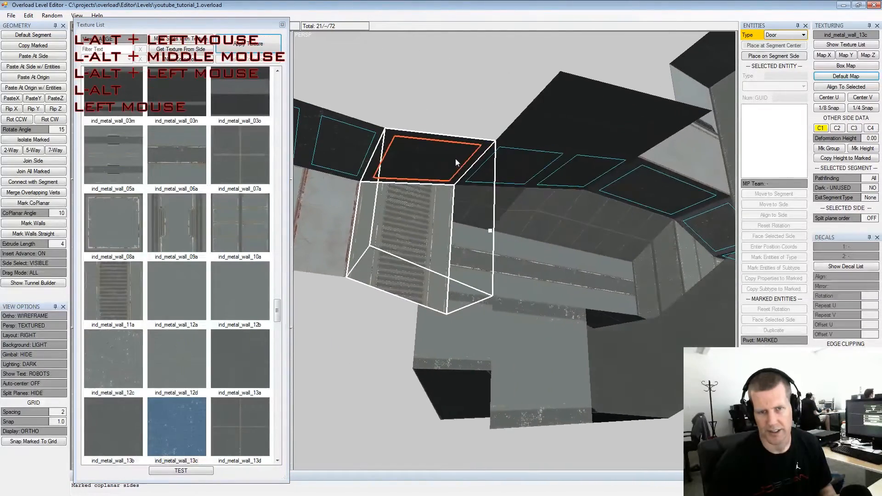
pyautogui.keyDown('alt'); pyautogui.moveTo(457, 159); pyautogui.dragTo(483, 167, button='middle'); pyautogui.keyUp('alt')
pyautogui.keyDown('alt'); pyautogui.moveTo(483, 167); pyautogui.dragTo(452, 169); pyautogui.keyUp('alt')
pyautogui.click(372, 168)
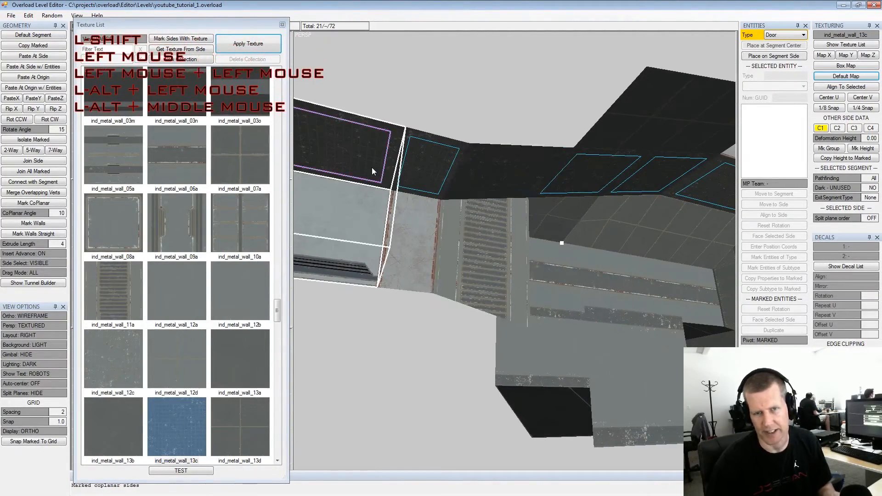
pyautogui.click(473, 168)
pyautogui.press('space')
pyautogui.click(372, 167)
pyautogui.keyDown('alt'); pyautogui.moveTo(372, 166); pyautogui.dragTo(614, 187); pyautogui.keyUp('alt')
pyautogui.keyDown('alt'); pyautogui.moveTo(614, 187); pyautogui.dragTo(589, 174, button='middle'); pyautogui.keyUp('alt')
pyautogui.keyDown('alt'); pyautogui.moveTo(589, 173); pyautogui.dragTo(562, 165); pyautogui.keyUp('alt')
pyautogui.keyDown('alt'); pyautogui.scroll(1, 562, 165); pyautogui.keyUp('alt')
pyautogui.keyDown('alt'); pyautogui.moveTo(562, 164); pyautogui.dragTo(567, 181, button='middle'); pyautogui.keyUp('alt')
pyautogui.keyDown('alt'); pyautogui.moveTo(567, 181); pyautogui.dragTo(551, 180); pyautogui.keyUp('alt')
pyautogui.keyDown('alt'); pyautogui.moveTo(551, 181); pyautogui.dragTo(552, 186, button='middle'); pyautogui.keyUp('alt')
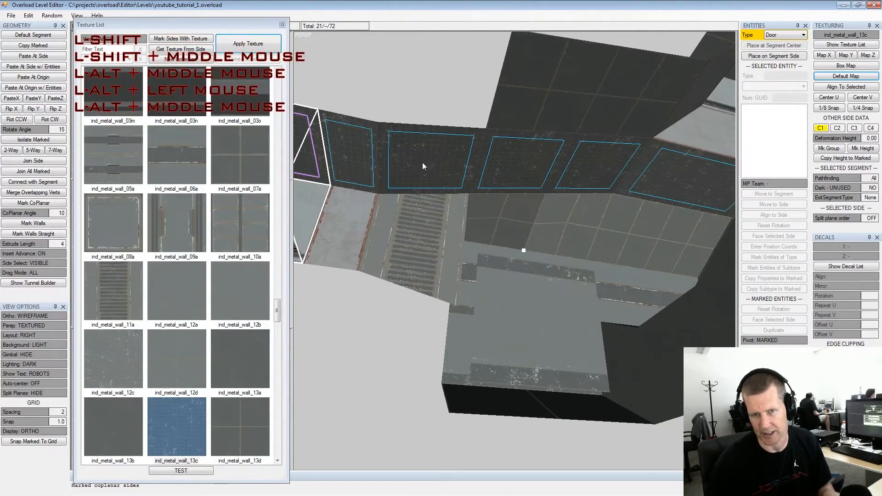
pyautogui.hotkey('shift', 't')
pyautogui.hotkey('shift', 'space')
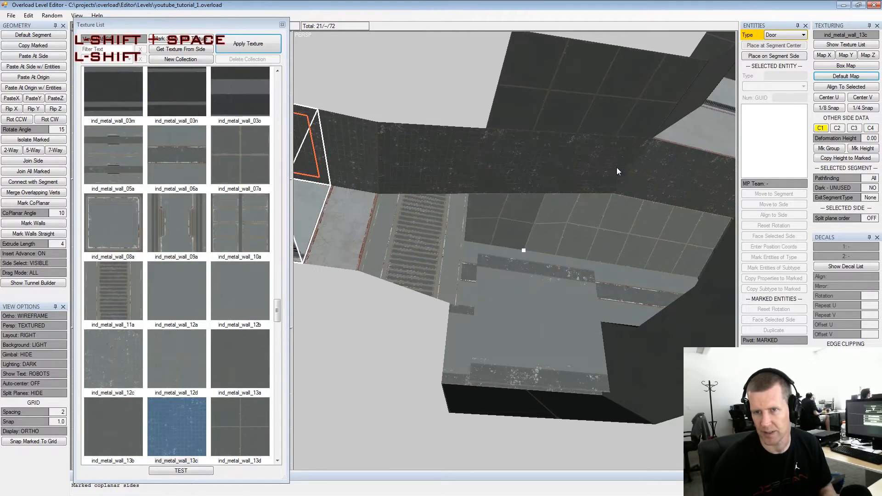
# Examine the retextured ceiling and the room from below and inside, down to the low block and the floor
pyautogui.keyDown('alt'); pyautogui.moveTo(617, 168); pyautogui.dragTo(586, 180, button='middle'); pyautogui.keyUp('alt')
pyautogui.keyDown('alt'); pyautogui.moveTo(587, 180); pyautogui.dragTo(508, 209); pyautogui.keyUp('alt')
pyautogui.keyDown('alt'); pyautogui.moveTo(508, 210); pyautogui.dragTo(513, 205, button='middle'); pyautogui.keyUp('alt')
pyautogui.keyDown('alt'); pyautogui.scroll(-3, 515, 204); pyautogui.keyUp('alt')
pyautogui.keyDown('alt'); pyautogui.moveTo(515, 204); pyautogui.dragTo(588, 219); pyautogui.keyUp('alt')
pyautogui.keyDown('alt'); pyautogui.moveTo(587, 218); pyautogui.dragTo(558, 172, button='middle'); pyautogui.keyUp('alt')
pyautogui.keyDown('alt'); pyautogui.moveTo(558, 173); pyautogui.dragTo(465, 295); pyautogui.keyUp('alt')
pyautogui.keyDown('alt'); pyautogui.scroll(4, 529, 248); pyautogui.keyUp('alt')
pyautogui.keyDown('alt'); pyautogui.moveTo(466, 294); pyautogui.dragTo(532, 251, button='middle'); pyautogui.keyUp('alt')
pyautogui.moveTo(532, 250)
pyautogui.keyDown('alt'); pyautogui.mouseDown()
pyautogui.moveTo(487, 259)
pyautogui.moveTo(484, 247)
pyautogui.moveTo(528, 234)
pyautogui.mouseUp(); pyautogui.keyUp('alt')
pyautogui.keyDown('alt'); pyautogui.scroll(3, 484, 256); pyautogui.keyUp('alt')
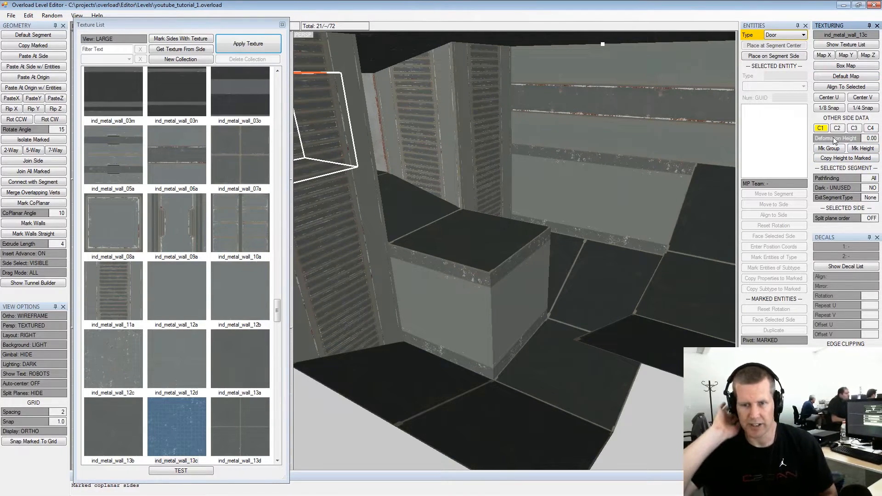
# Insert two new segments downward from the floor side next to the low block
pyautogui.click(551, 344)
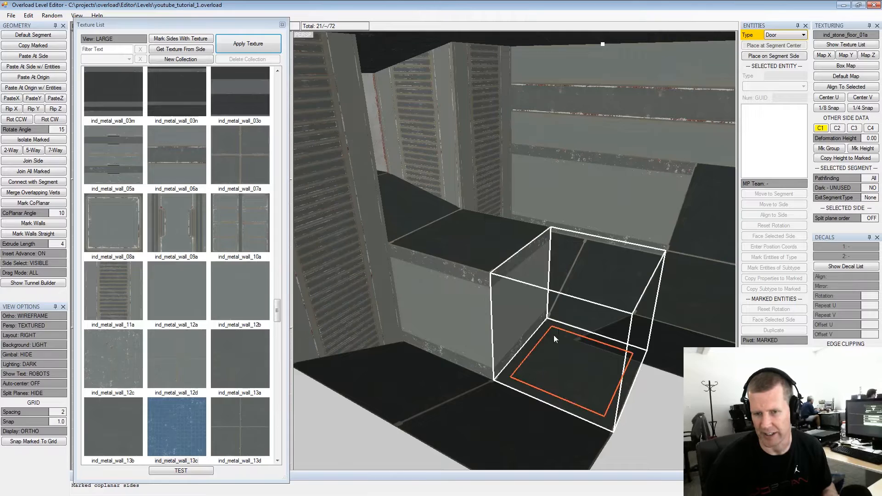
pyautogui.keyDown('alt'); pyautogui.moveTo(552, 344); pyautogui.dragTo(601, 280); pyautogui.keyUp('alt')
pyautogui.keyDown('alt'); pyautogui.moveTo(601, 279); pyautogui.dragTo(576, 251, button='middle'); pyautogui.keyUp('alt')
pyautogui.press('Insert')
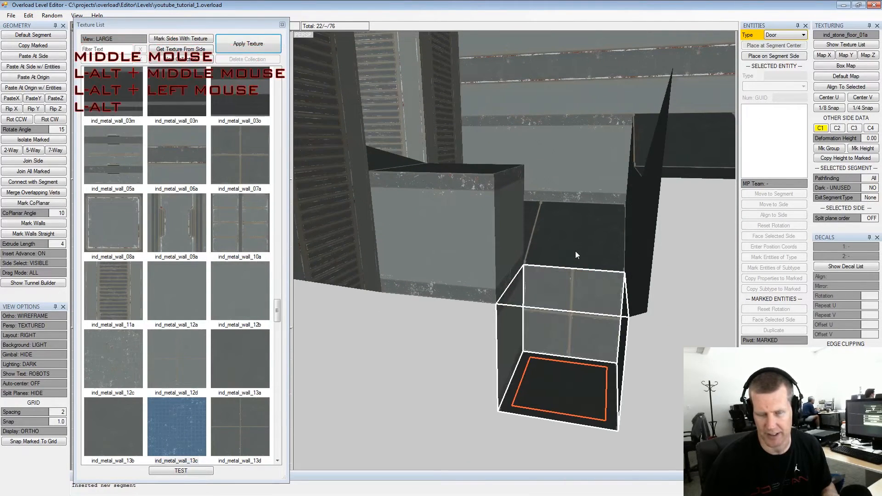
pyautogui.press('Insert')
# Mark the wall sides and the floor side of the lowest new segment
pyautogui.keyDown('alt'); pyautogui.moveTo(626, 258); pyautogui.dragTo(635, 268); pyautogui.keyUp('alt')
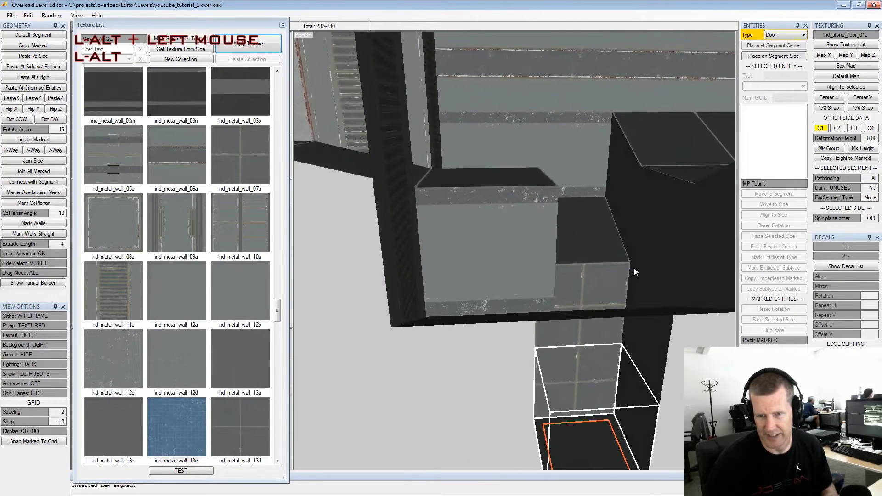
pyautogui.keyDown('alt'); pyautogui.moveTo(635, 269); pyautogui.dragTo(434, 293, button='middle'); pyautogui.keyUp('alt')
pyautogui.keyDown('alt'); pyautogui.moveTo(433, 294); pyautogui.dragTo(463, 308); pyautogui.keyUp('alt')
pyautogui.click(499, 314)
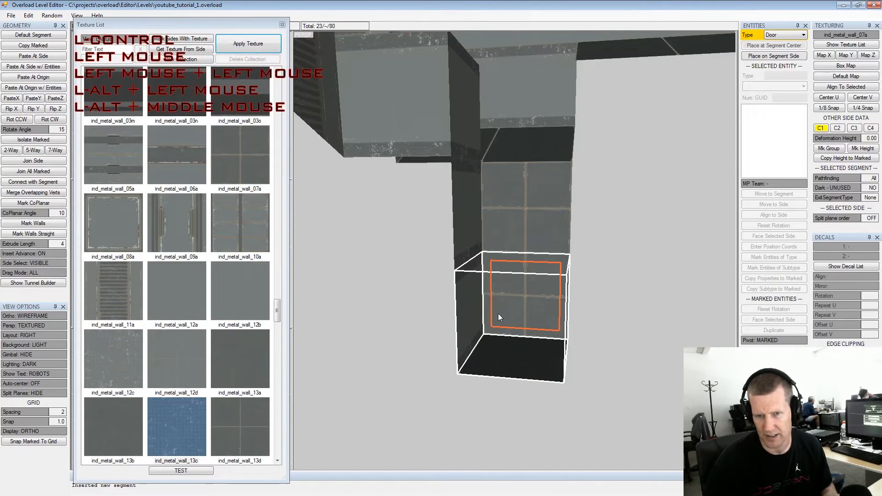
pyautogui.hotkey('ctrl', 'q')
pyautogui.click(503, 348)
pyautogui.press('space')
pyautogui.keyDown('alt'); pyautogui.moveTo(535, 327); pyautogui.dragTo(529, 283); pyautogui.keyUp('alt')
pyautogui.press('x')
pyautogui.press('x')
pyautogui.press('x')
pyautogui.press('x')
pyautogui.press('space')
# Apply the rockwall_01a texture to the marked sides of the lowest segment and clear the marks
pyautogui.click(527, 287)
pyautogui.moveTo(283, 316); pyautogui.dragTo(289, 451)
pyautogui.click(226, 299)
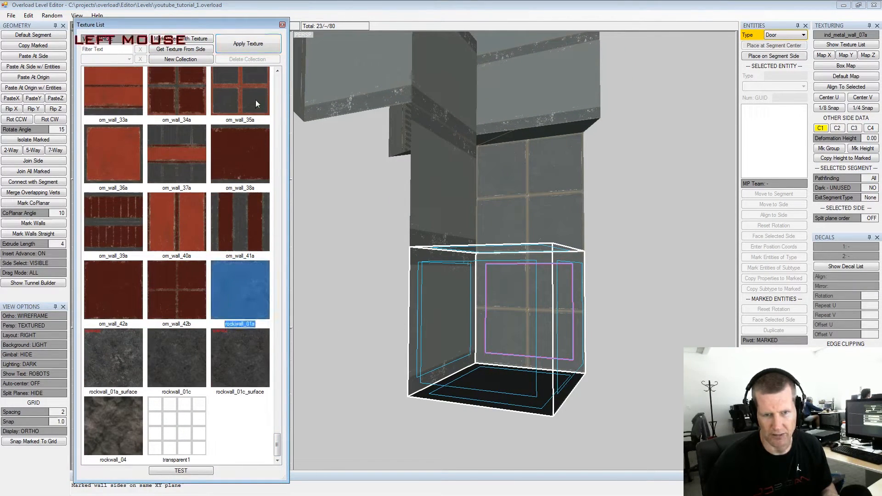
pyautogui.click(257, 45)
pyautogui.hotkey('shift', 'space')
pyautogui.hotkey('alt', 'space')
# Insert one new segment from each of two adjacent wall sides of the rock-textured segment
pyautogui.moveTo(491, 301)
pyautogui.keyDown('alt'); pyautogui.mouseDown()
pyautogui.moveTo(496, 293)
pyautogui.moveTo(449, 301)
pyautogui.moveTo(458, 266)
pyautogui.moveTo(476, 298)
pyautogui.moveTo(569, 354)
pyautogui.moveTo(499, 353)
pyautogui.moveTo(459, 322)
pyautogui.moveTo(498, 320)
pyautogui.moveTo(449, 312)
pyautogui.moveTo(514, 331)
pyautogui.moveTo(537, 318)
pyautogui.moveTo(506, 308)
pyautogui.mouseUp(); pyautogui.keyUp('alt')
pyautogui.click(442, 321)
pyautogui.press('Insert')
pyautogui.click(513, 300)
pyautogui.press('Insert')
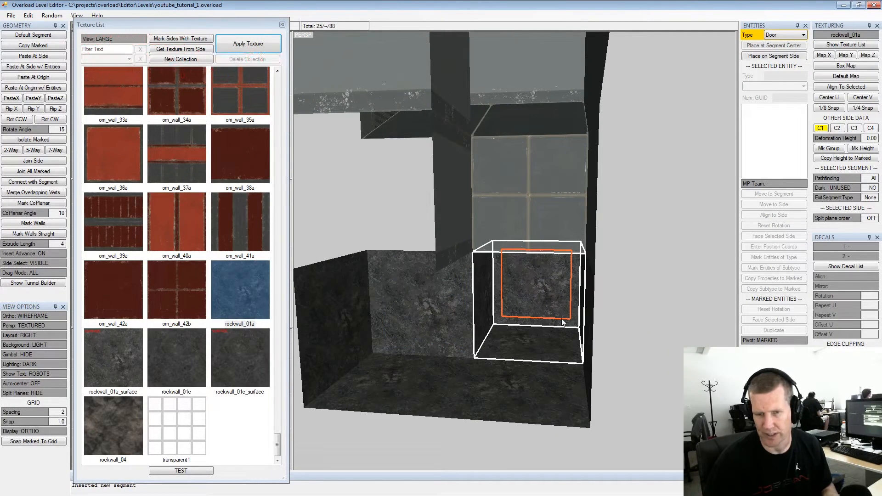
# Mark the connected rockwall_01a sides of the new segments with the coplanar marking command
pyautogui.hotkey('shift', 'q')
pyautogui.keyDown('alt'); pyautogui.moveTo(553, 309); pyautogui.dragTo(529, 293); pyautogui.keyUp('alt')
pyautogui.keyDown('alt'); pyautogui.moveTo(529, 293); pyautogui.dragTo(546, 289, button='middle'); pyautogui.keyUp('alt')
pyautogui.keyDown('alt'); pyautogui.scroll(-1, 546, 289); pyautogui.keyUp('alt')
pyautogui.keyDown('alt'); pyautogui.moveTo(546, 290); pyautogui.dragTo(527, 277); pyautogui.keyUp('alt')
pyautogui.keyDown('alt'); pyautogui.moveTo(527, 281); pyautogui.dragTo(529, 278, button='middle'); pyautogui.keyUp('alt')
pyautogui.keyDown('alt'); pyautogui.moveTo(529, 278); pyautogui.dragTo(531, 275); pyautogui.keyUp('alt')
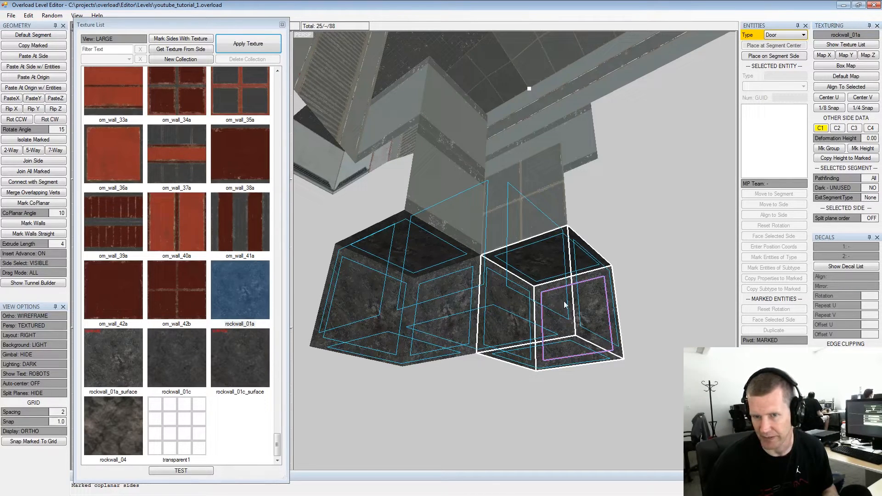
# Raise the deformation height of the selected rock side to 0.65
pyautogui.click(837, 143)
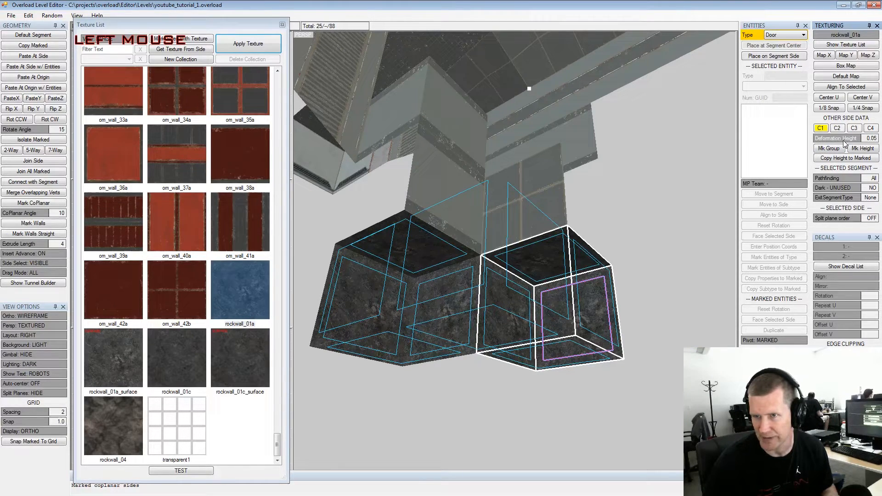
pyautogui.keyDown('alt'); pyautogui.moveTo(547, 285); pyautogui.dragTo(503, 312); pyautogui.keyUp('alt')
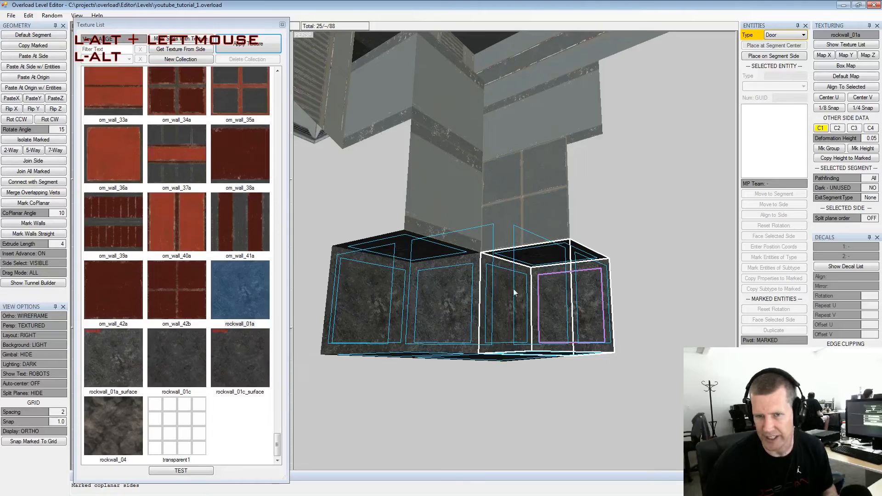
pyautogui.keyDown('alt'); pyautogui.moveTo(435, 297); pyautogui.dragTo(511, 313); pyautogui.keyUp('alt')
pyautogui.click(844, 140)
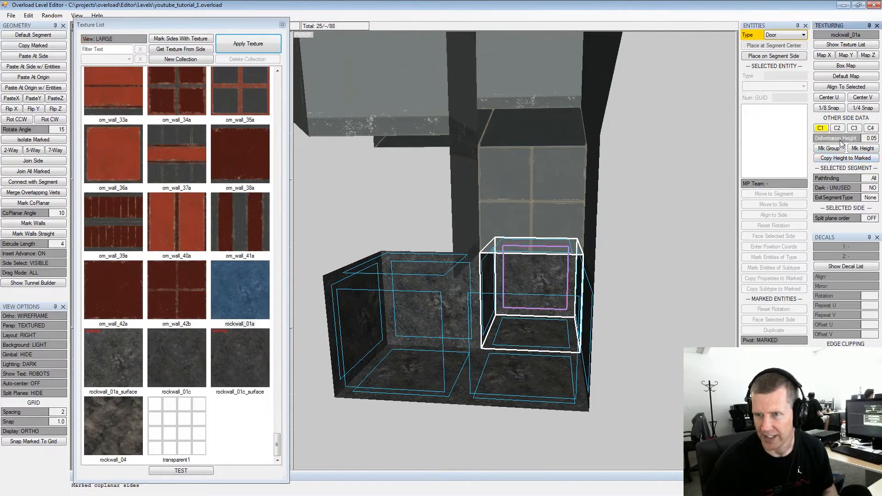
pyautogui.moveTo(850, 143); pyautogui.dragTo(874, 141)
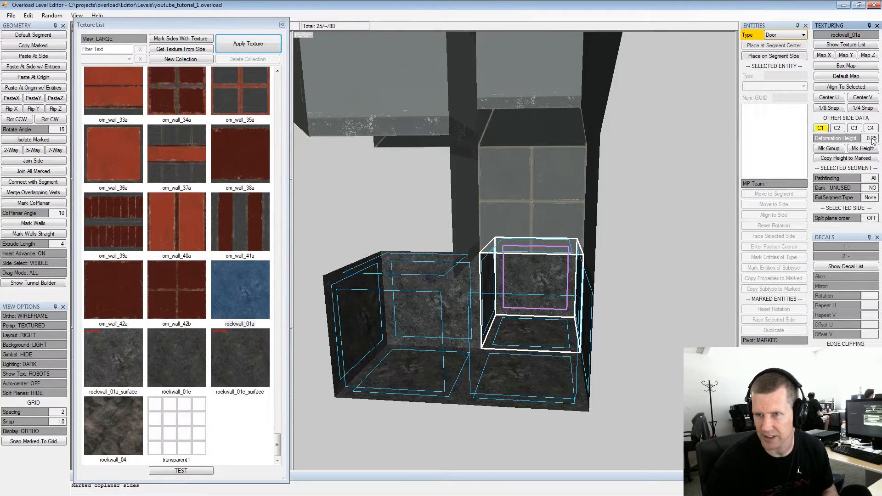
pyautogui.click(844, 148)
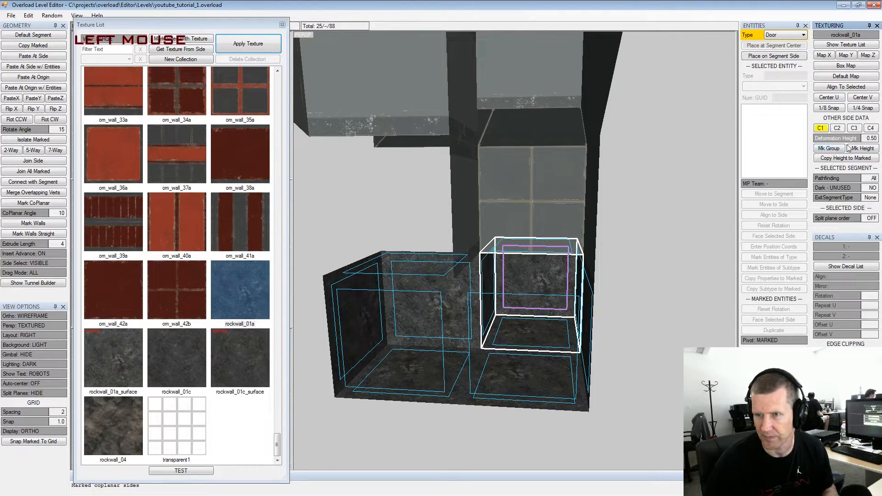
# Dock the level's global data settings above the entity settings and shrink their area to fit the contents
pyautogui.moveTo(772, 385); pyautogui.dragTo(270, 330)
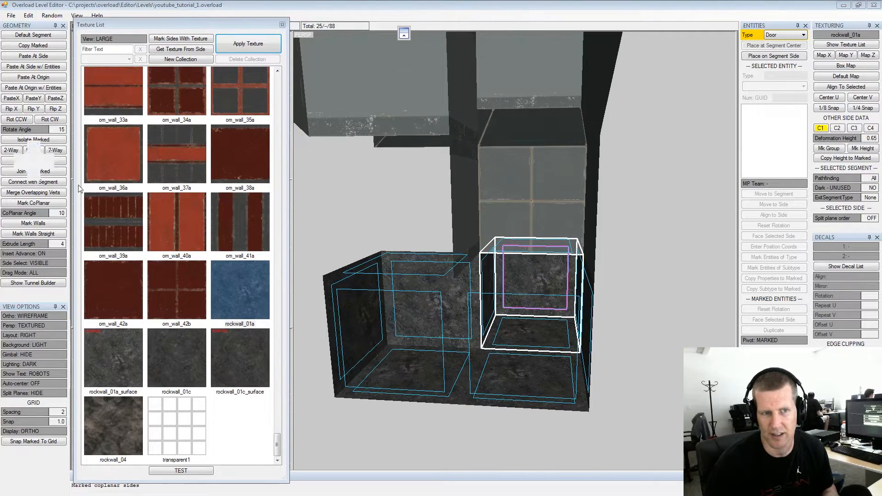
pyautogui.moveTo(758, 25); pyautogui.dragTo(761, 27)
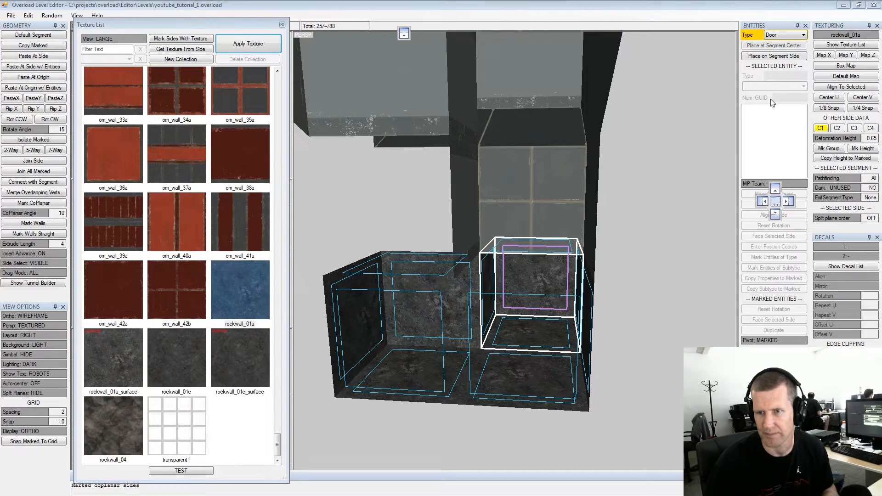
pyautogui.moveTo(775, 188); pyautogui.dragTo(776, 189)
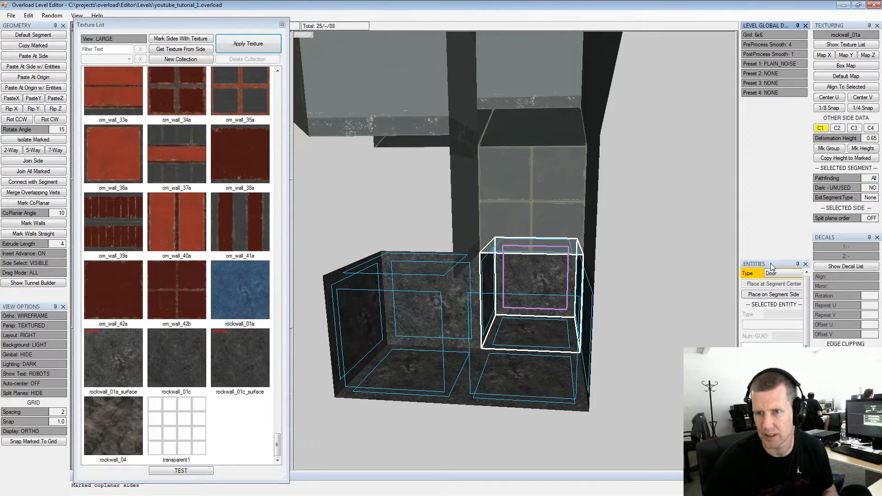
pyautogui.moveTo(771, 260); pyautogui.dragTo(776, 146)
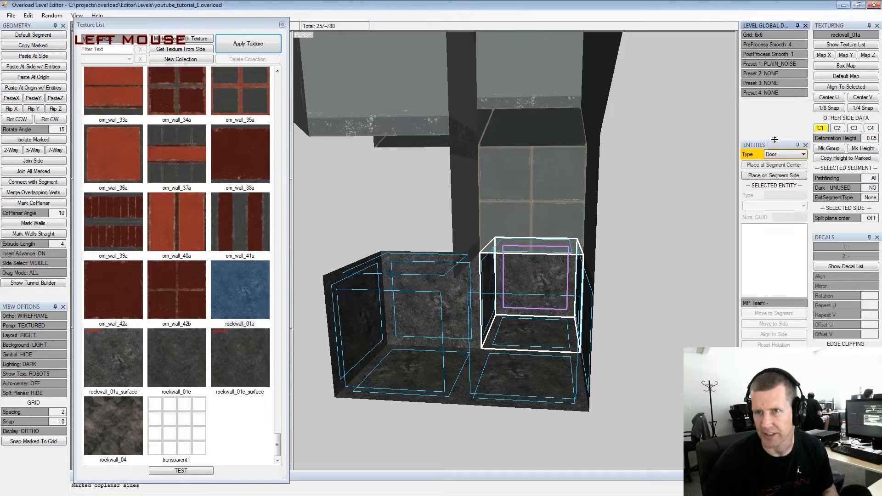
# Raise the deformation height of the selected rock wall side to 0.80
pyautogui.keyDown('alt'); pyautogui.moveTo(608, 234); pyautogui.dragTo(643, 152); pyautogui.keyUp('alt')
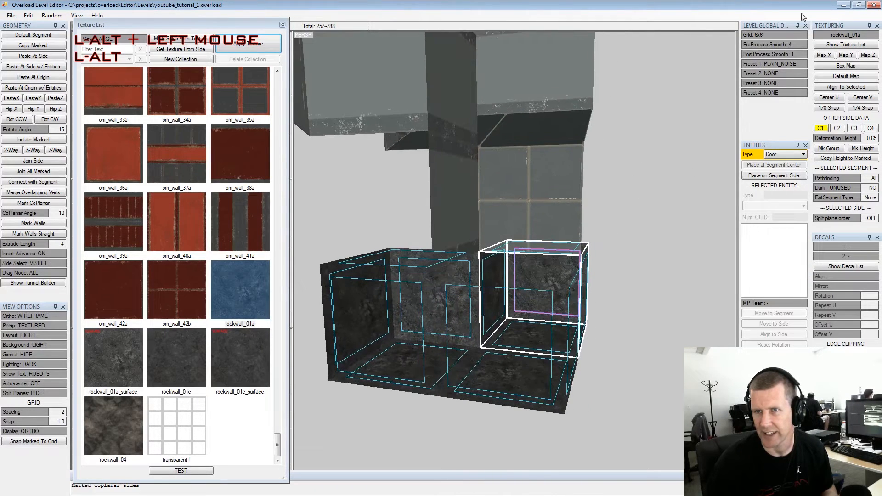
pyautogui.keyDown('alt'); pyautogui.moveTo(582, 225); pyautogui.dragTo(754, 99); pyautogui.keyUp('alt')
pyautogui.keyDown('alt'); pyautogui.scroll(2, 529, 279); pyautogui.keyUp('alt')
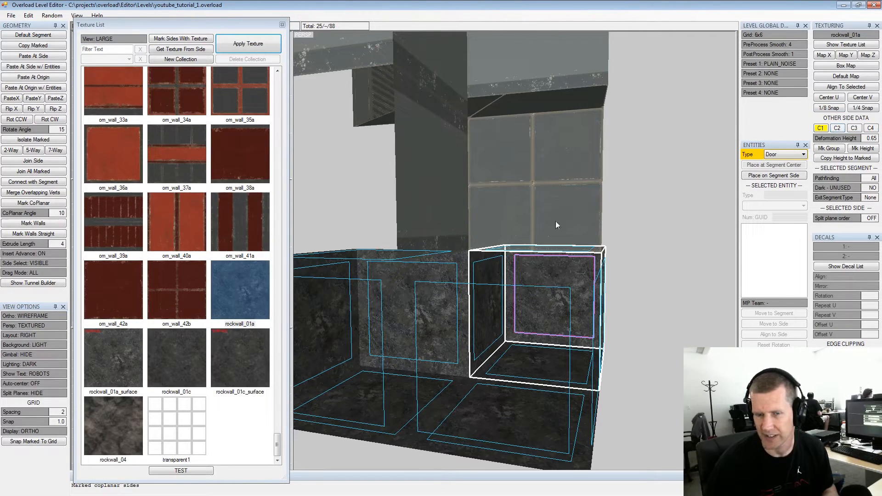
pyautogui.keyDown('alt'); pyautogui.moveTo(528, 262); pyautogui.dragTo(516, 266); pyautogui.keyUp('alt')
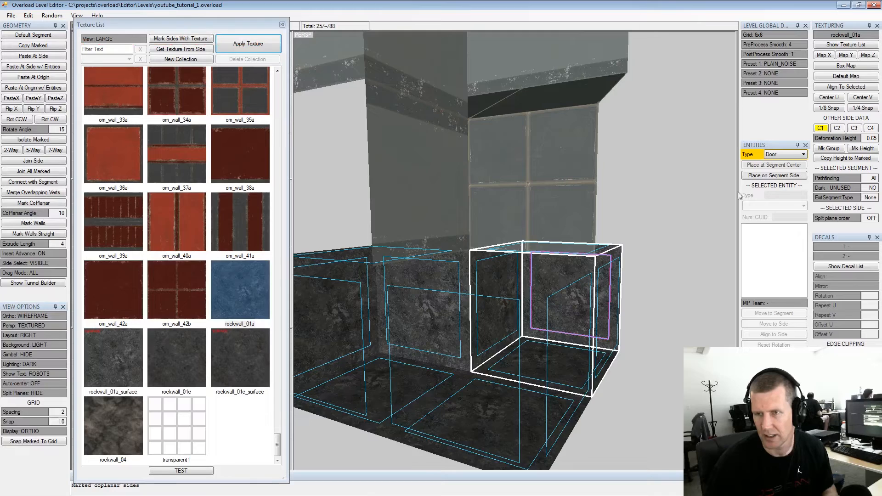
pyautogui.moveTo(851, 140); pyautogui.dragTo(866, 141)
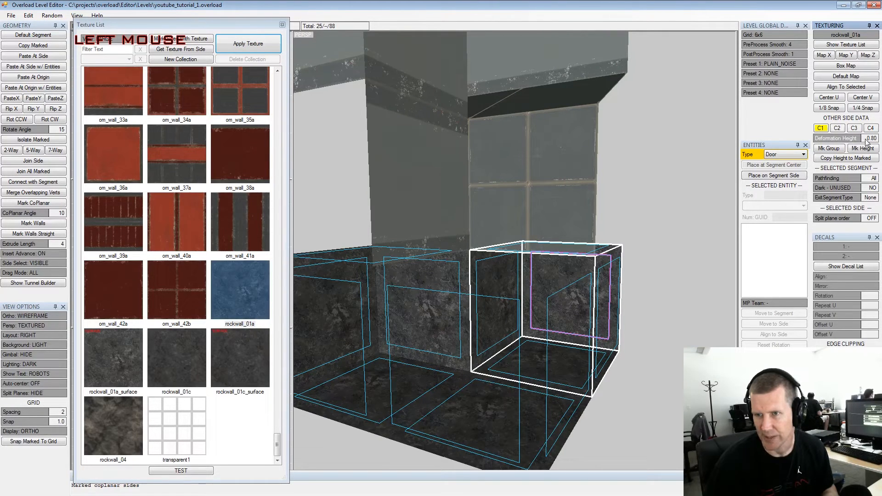
pyautogui.doubleClick(867, 141)
# Copy the selected side's deformation height to all marked rock sides
pyautogui.keyDown('alt'); pyautogui.moveTo(670, 246); pyautogui.dragTo(523, 313); pyautogui.keyUp('alt')
pyautogui.click(524, 313)
pyautogui.click(447, 320)
pyautogui.keyDown('alt'); pyautogui.moveTo(446, 319); pyautogui.dragTo(489, 313); pyautogui.keyUp('alt')
pyautogui.click(489, 314)
pyautogui.click(518, 316)
pyautogui.click(846, 158)
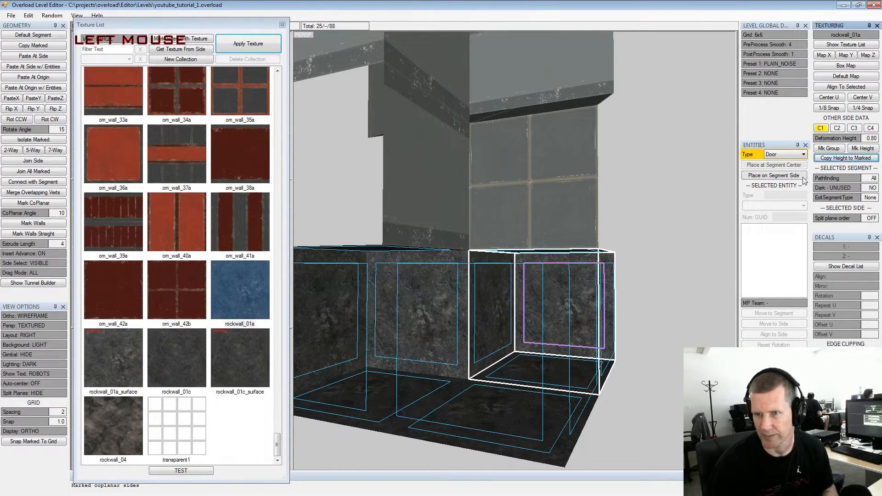
# Mark the rock sides connected to the small segment's ceiling side, and switch the deformation channel to C4 and back to C1
pyautogui.keyDown('alt'); pyautogui.moveTo(566, 284); pyautogui.dragTo(505, 288); pyautogui.keyUp('alt')
pyautogui.hotkey('shift', 'space')
pyautogui.click(509, 279)
pyautogui.press('q')
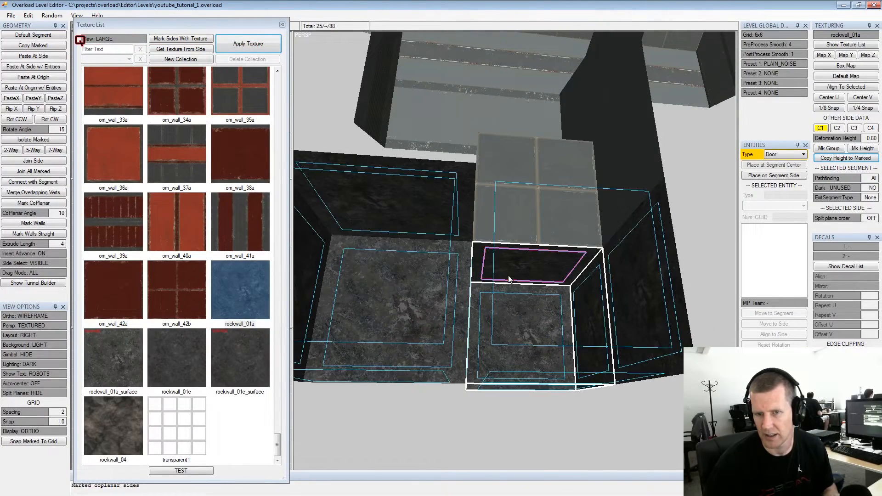
pyautogui.click(871, 128)
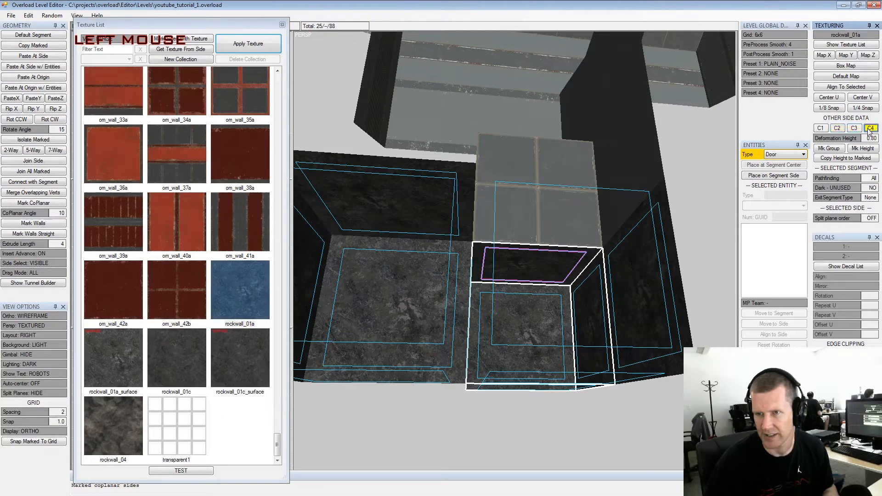
pyautogui.click(822, 129)
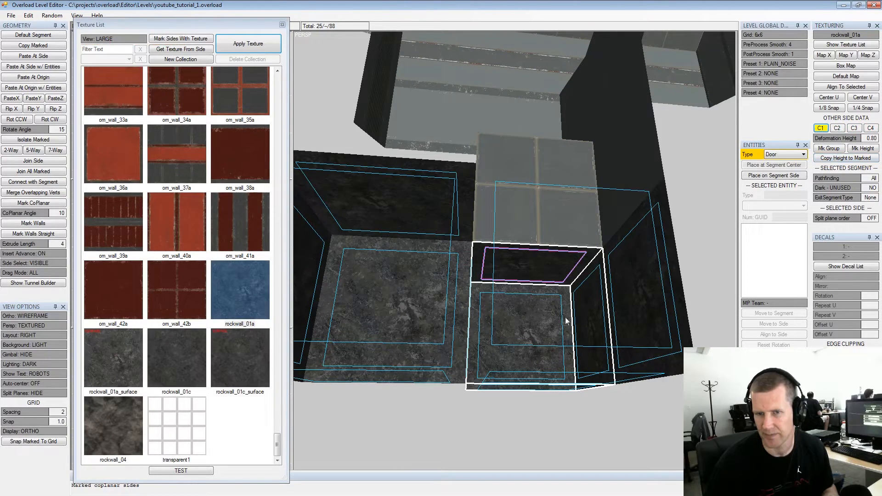
# Clear the marks and set the deformation height of the central rock segment's floor side to 0.30
pyautogui.click(551, 304)
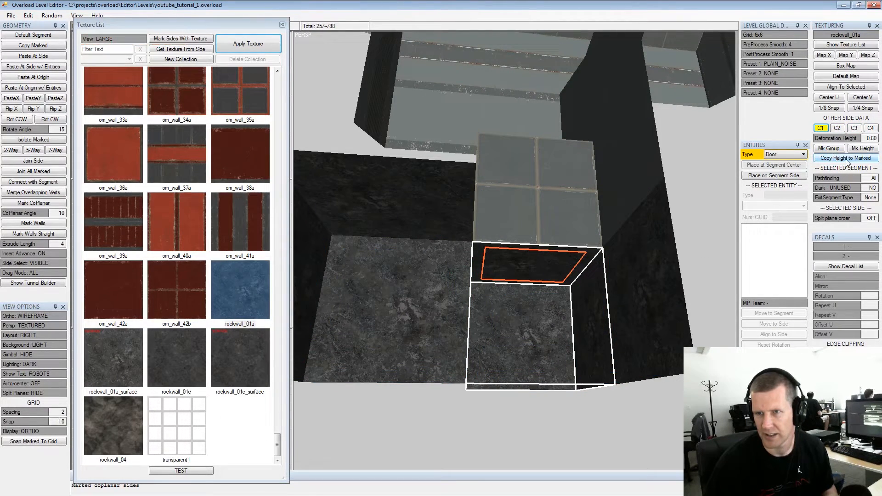
pyautogui.keyDown('alt'); pyautogui.moveTo(602, 314); pyautogui.dragTo(537, 294); pyautogui.keyUp('alt')
pyautogui.keyDown('alt'); pyautogui.scroll(2, 555, 305); pyautogui.keyUp('alt')
pyautogui.keyDown('alt'); pyautogui.moveTo(539, 295); pyautogui.dragTo(569, 270, button='middle'); pyautogui.keyUp('alt')
pyautogui.keyDown('alt'); pyautogui.moveTo(569, 269); pyautogui.dragTo(559, 276); pyautogui.keyUp('alt')
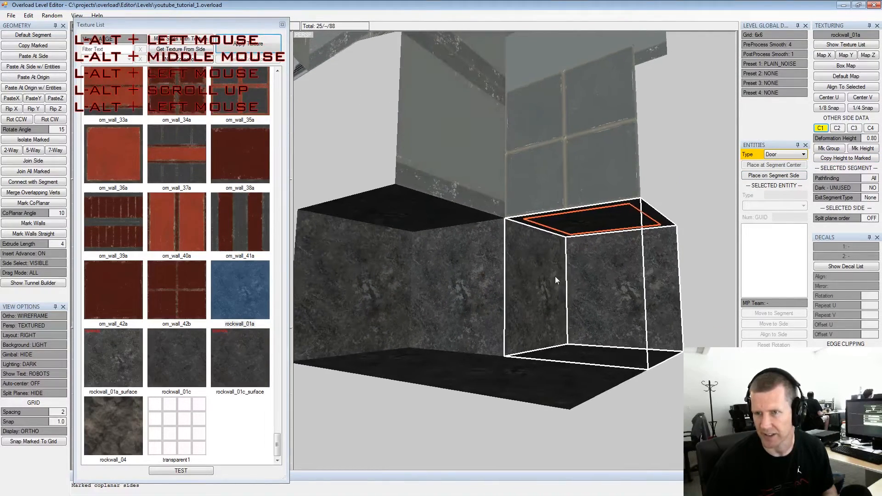
pyautogui.click(540, 288)
pyautogui.keyDown('alt'); pyautogui.moveTo(609, 261); pyautogui.dragTo(519, 382); pyautogui.keyUp('alt')
pyautogui.click(518, 378)
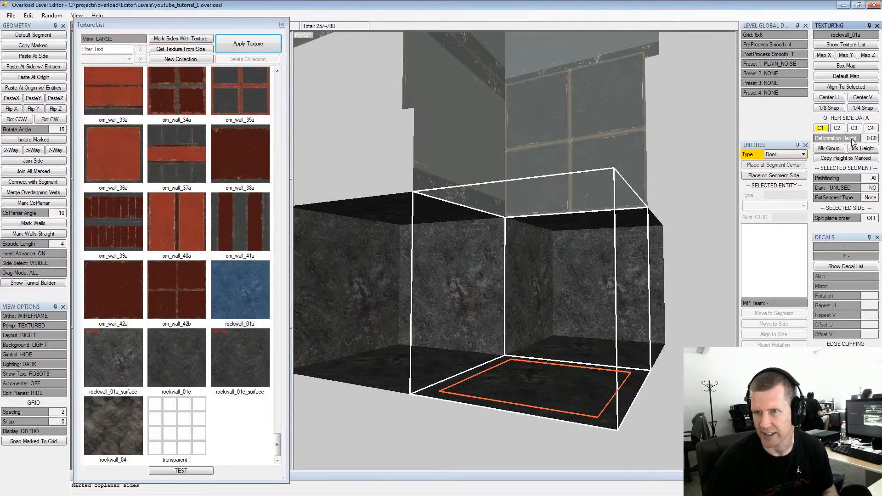
pyautogui.moveTo(801, 138); pyautogui.dragTo(790, 141)
# Mark all sides sharing the deformation height of the adjoining segment's ceiling side, and select the central floor side to compare
pyautogui.keyDown('alt'); pyautogui.moveTo(582, 323); pyautogui.dragTo(570, 230); pyautogui.keyUp('alt')
pyautogui.click(632, 237)
pyautogui.click(846, 158)
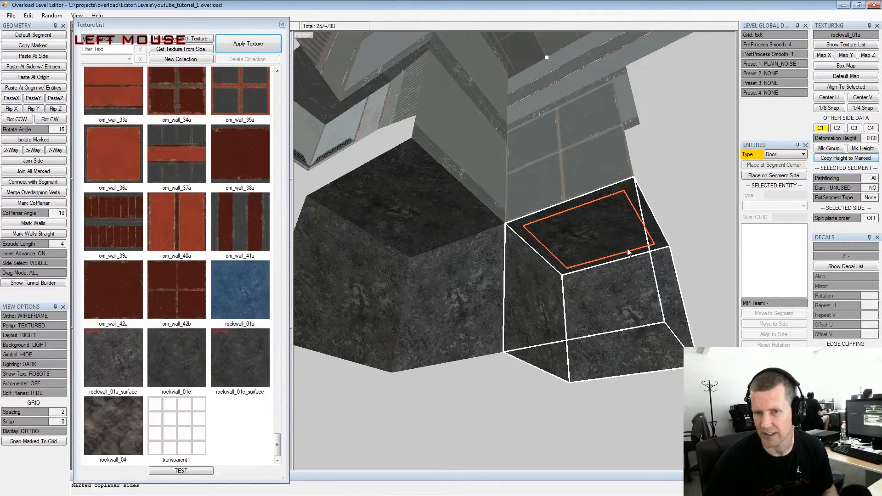
pyautogui.click(854, 153)
pyautogui.keyDown('alt'); pyautogui.moveTo(589, 239); pyautogui.dragTo(560, 329); pyautogui.keyUp('alt')
pyautogui.click(488, 367)
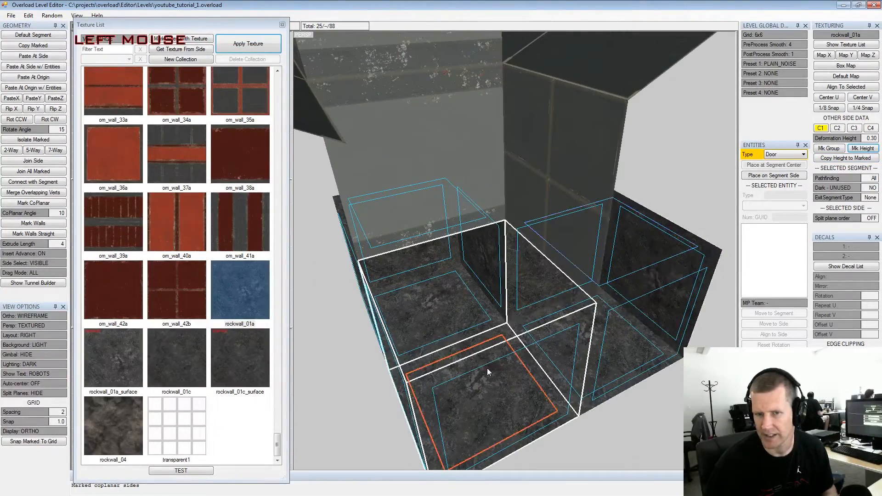
pyautogui.keyDown('alt'); pyautogui.moveTo(493, 367); pyautogui.dragTo(540, 320); pyautogui.keyUp('alt')
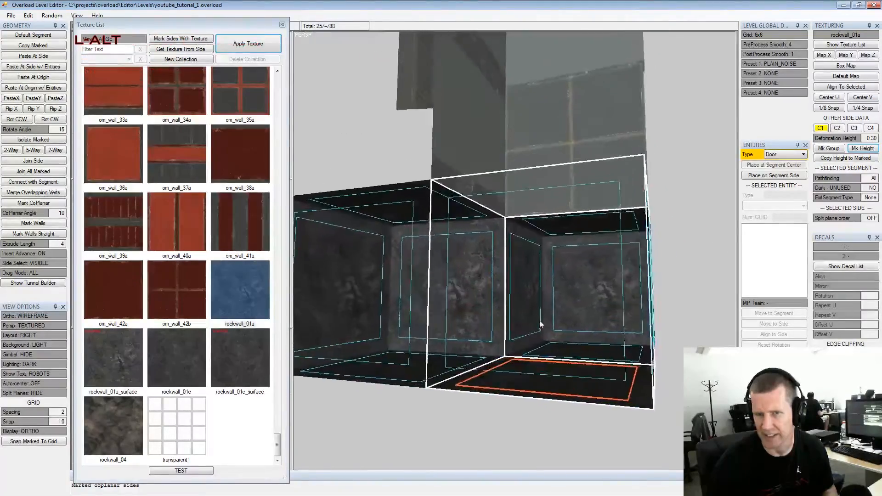
# Select the floor side of the adjoining rock segment
pyautogui.click(582, 355)
pyautogui.keyDown('alt'); pyautogui.moveTo(582, 354); pyautogui.dragTo(658, 330); pyautogui.keyUp('alt')
pyautogui.keyDown('alt'); pyautogui.moveTo(658, 329); pyautogui.dragTo(574, 307, button='middle'); pyautogui.keyUp('alt')
pyautogui.keyDown('alt'); pyautogui.moveTo(574, 307); pyautogui.dragTo(614, 306); pyautogui.keyUp('alt')
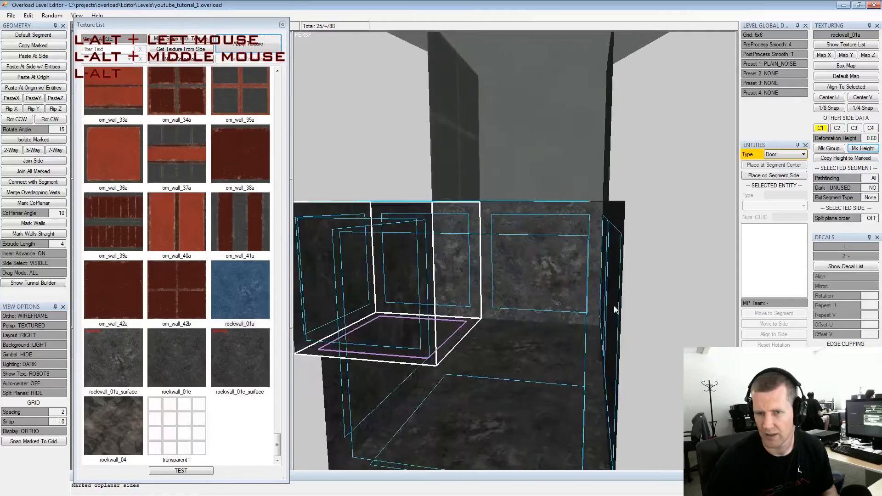
pyautogui.keyDown('alt'); pyautogui.moveTo(615, 306); pyautogui.dragTo(598, 295, button='middle'); pyautogui.keyUp('alt')
pyautogui.keyDown('alt'); pyautogui.scroll(-2, 601, 298); pyautogui.keyUp('alt')
pyautogui.keyDown('alt'); pyautogui.moveTo(600, 297); pyautogui.dragTo(532, 307); pyautogui.keyUp('alt')
pyautogui.click(837, 139)
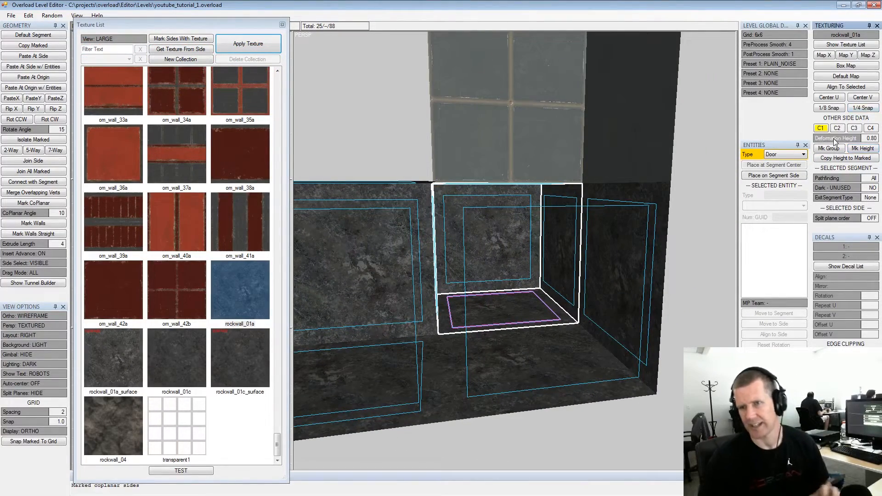
# Cycle the first deformation preset through BILLOW_NOISE and back to PLAIN_NOISE
pyautogui.click(789, 64)
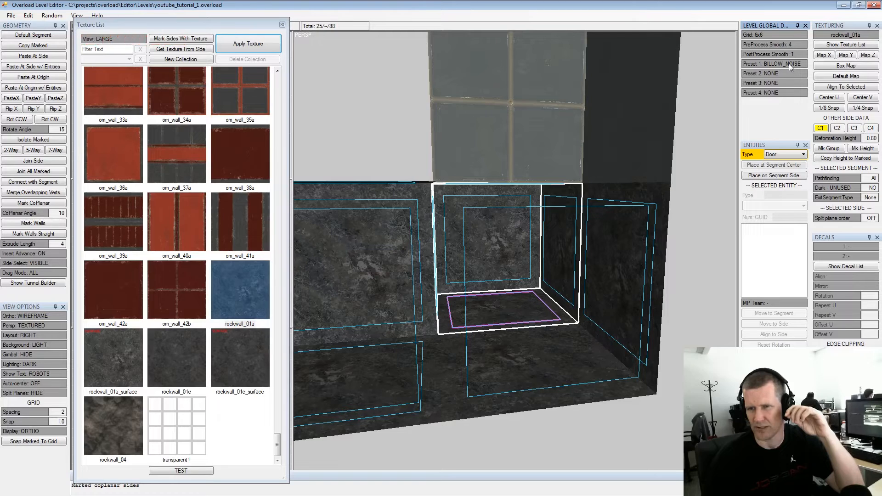
pyautogui.click(789, 64)
pyautogui.click(786, 63)
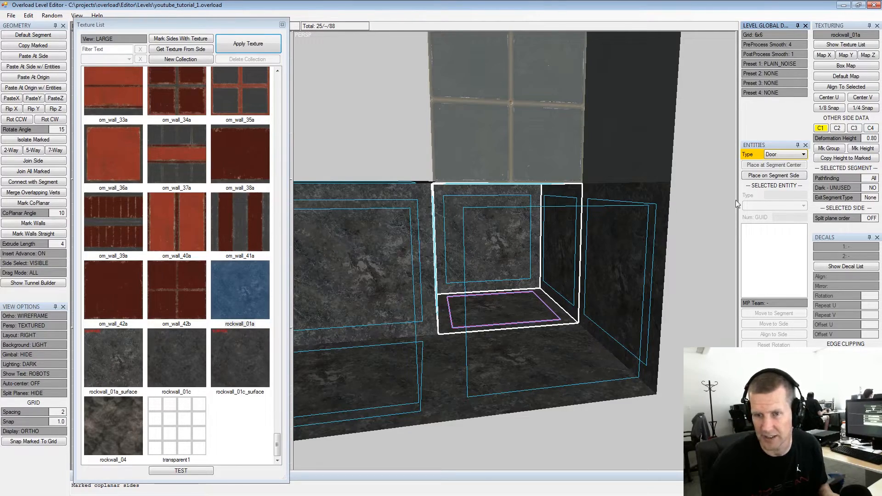
# Examine the rock-textured segments and their marked sides from several angles
pyautogui.keyDown('alt'); pyautogui.moveTo(488, 271); pyautogui.dragTo(502, 256); pyautogui.keyUp('alt')
pyautogui.moveTo(501, 256)
pyautogui.keyDown('alt'); pyautogui.mouseDown(button='middle')
pyautogui.moveTo(515, 253)
pyautogui.moveTo(508, 252)
pyautogui.mouseUp(button='middle'); pyautogui.keyUp('alt')
pyautogui.keyDown('alt'); pyautogui.scroll(-2, 507, 251); pyautogui.keyUp('alt')
pyautogui.keyDown('alt'); pyautogui.moveTo(508, 251); pyautogui.dragTo(516, 247); pyautogui.keyUp('alt')
pyautogui.keyDown('alt'); pyautogui.moveTo(615, 228); pyautogui.dragTo(566, 242); pyautogui.keyUp('alt')
pyautogui.keyDown('alt'); pyautogui.scroll(2, 585, 244); pyautogui.keyUp('alt')
pyautogui.keyDown('alt'); pyautogui.moveTo(566, 242); pyautogui.dragTo(590, 241, button='middle'); pyautogui.keyUp('alt')
pyautogui.keyDown('alt'); pyautogui.scroll(-2, 590, 241); pyautogui.keyUp('alt')
pyautogui.keyDown('alt'); pyautogui.moveTo(589, 241); pyautogui.dragTo(542, 274); pyautogui.keyUp('alt')
pyautogui.keyDown('alt'); pyautogui.scroll(2, 554, 216); pyautogui.keyUp('alt')
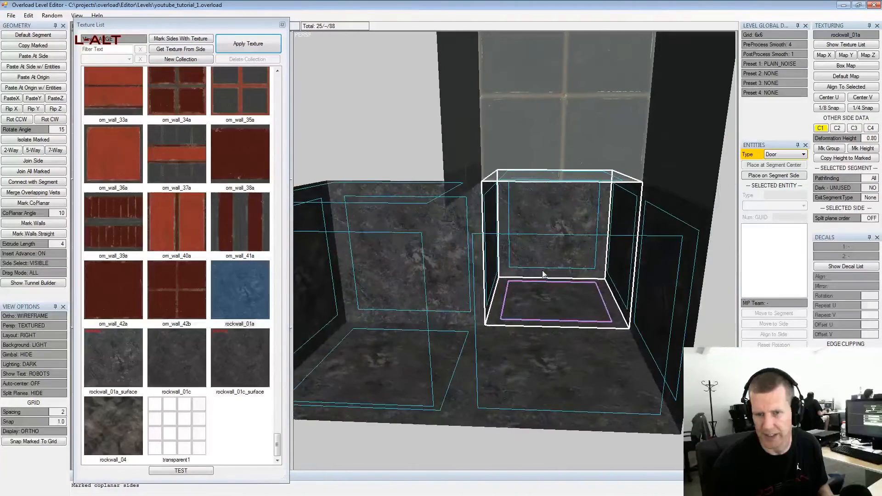
# Mark all connected rock sides again and give them a deformation height of 1.10
pyautogui.hotkey('shift', 'space')
pyautogui.press('q')
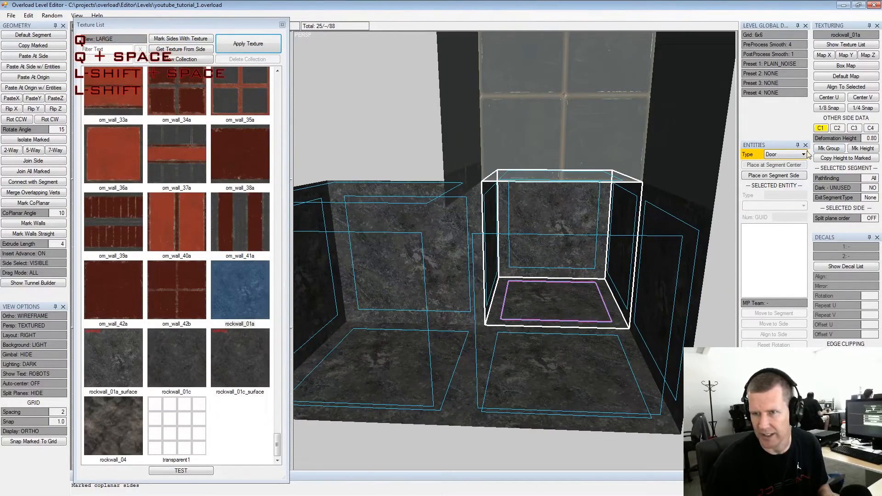
pyautogui.click(838, 145)
pyautogui.click(842, 158)
pyautogui.keyDown('shift'); pyautogui.click(581, 289); pyautogui.keyUp('shift')
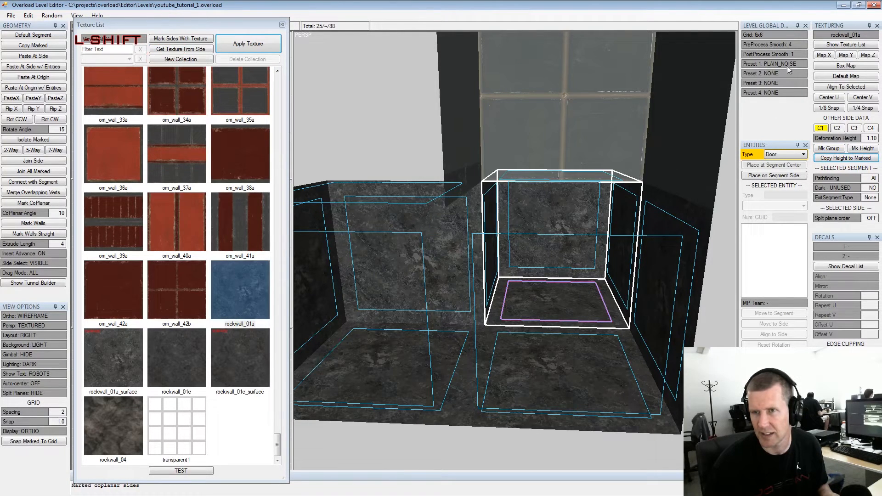
# Change the level's deformation grid to 8x8 and return it to 6x6
pyautogui.click(762, 37)
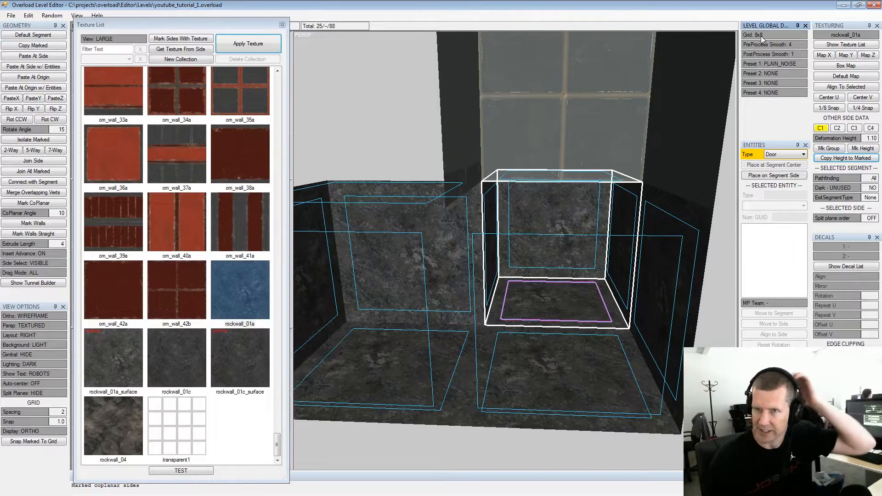
pyautogui.rightClick(761, 36)
pyautogui.rightClick(762, 35)
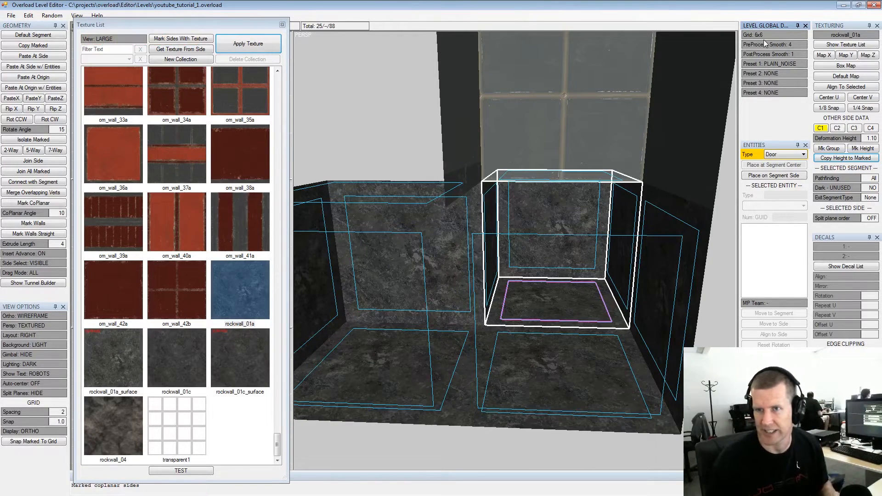
# Clear the marks and mark the wall sides of the metal segment directly above the rock segments
pyautogui.keyDown('alt'); pyautogui.moveTo(563, 234); pyautogui.dragTo(600, 213); pyautogui.keyUp('alt')
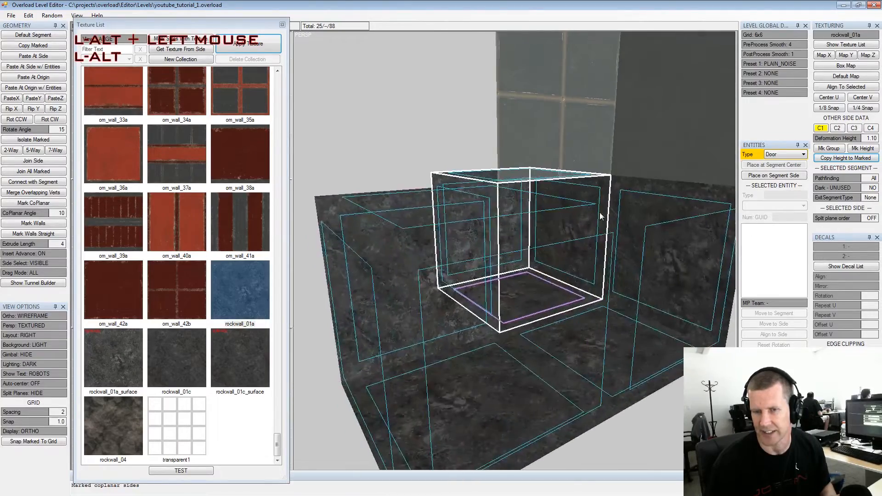
pyautogui.keyDown('alt'); pyautogui.moveTo(601, 213); pyautogui.dragTo(592, 199, button='middle'); pyautogui.keyUp('alt')
pyautogui.keyDown('alt'); pyautogui.scroll(-3, 592, 199); pyautogui.keyUp('alt')
pyautogui.keyDown('alt'); pyautogui.moveTo(593, 199); pyautogui.dragTo(580, 220); pyautogui.keyUp('alt')
pyautogui.keyDown('alt'); pyautogui.moveTo(580, 219); pyautogui.dragTo(572, 212, button='middle'); pyautogui.keyUp('alt')
pyautogui.keyDown('alt'); pyautogui.moveTo(572, 212); pyautogui.dragTo(478, 183); pyautogui.keyUp('alt')
pyautogui.hotkey('alt', 'space')
pyautogui.click(478, 183)
pyautogui.hotkey('ctrl', 'q')
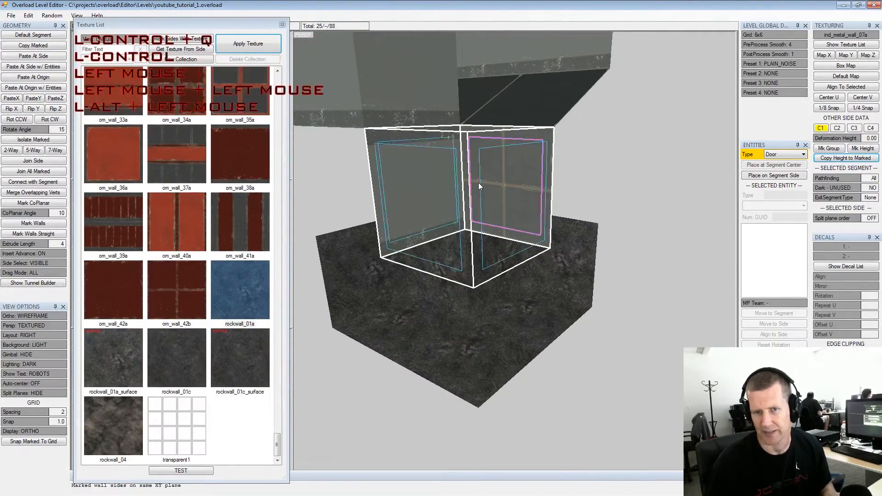
# Apply the ind_metal_ceiling_01i texture to the marked metal wall sides above the rock segments and clear the marks
pyautogui.click(195, 222)
pyautogui.scroll(3, 199, 220)
pyautogui.scroll(8, 201, 223)
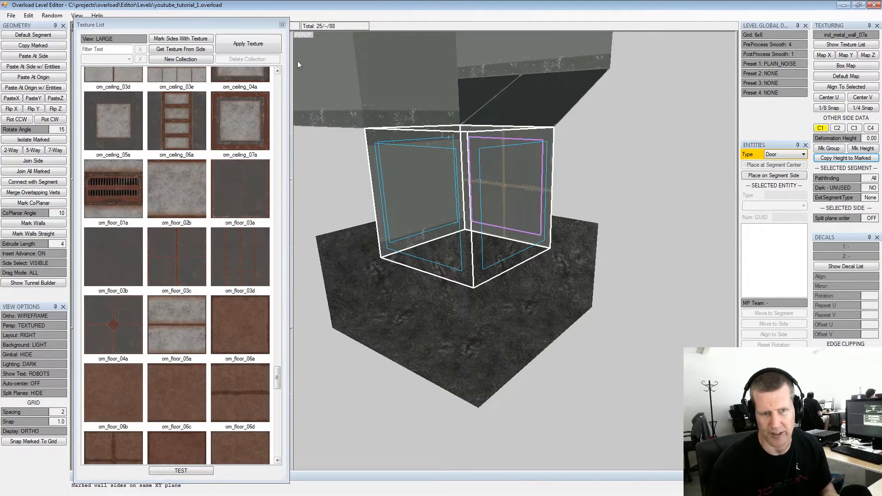
pyautogui.click(191, 50)
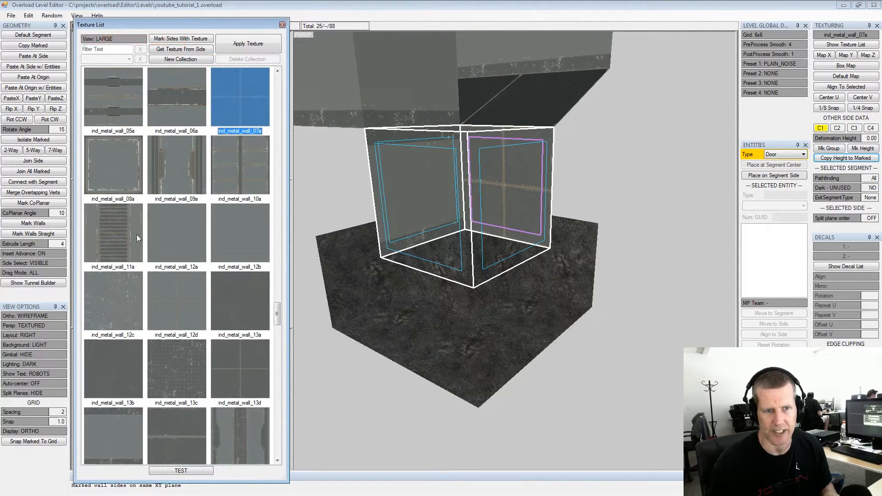
pyautogui.click(165, 100)
pyautogui.scroll(10, 185, 197)
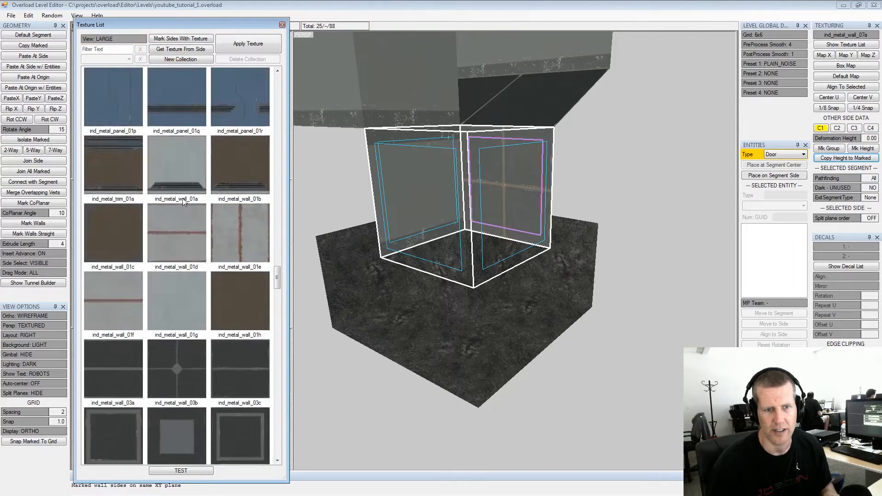
pyautogui.scroll(8, 181, 199)
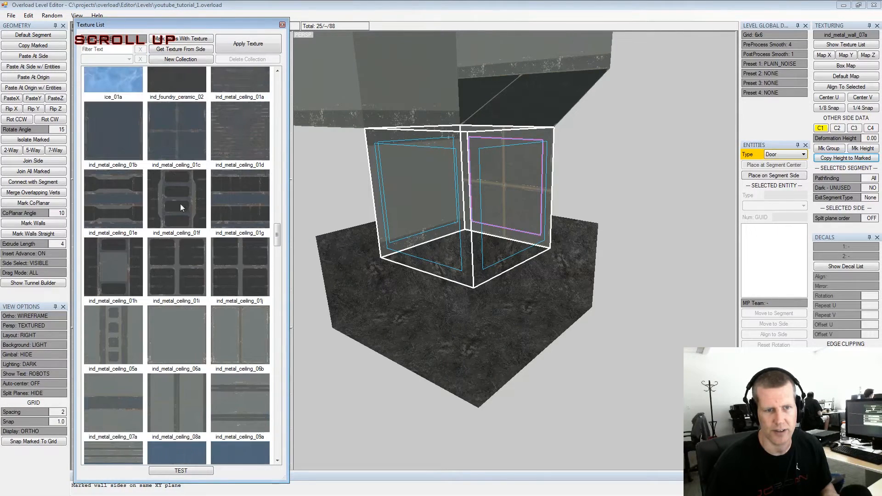
pyautogui.click(180, 242)
pyautogui.click(237, 45)
pyautogui.hotkey('shift', 'space')
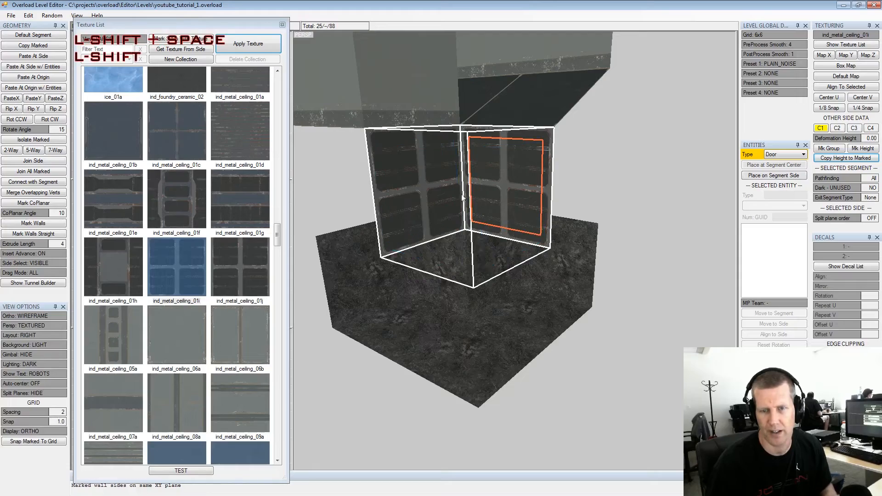
pyautogui.hotkey('alt', 'space')
# Examine the retextured metal walls and how the rock texture lines up across the segments below them
pyautogui.keyDown('alt'); pyautogui.click(525, 185); pyautogui.keyUp('alt')
pyautogui.keyDown('alt'); pyautogui.scroll(2, 523, 184); pyautogui.keyUp('alt')
pyautogui.keyDown('alt'); pyautogui.moveTo(524, 184); pyautogui.dragTo(527, 189); pyautogui.keyUp('alt')
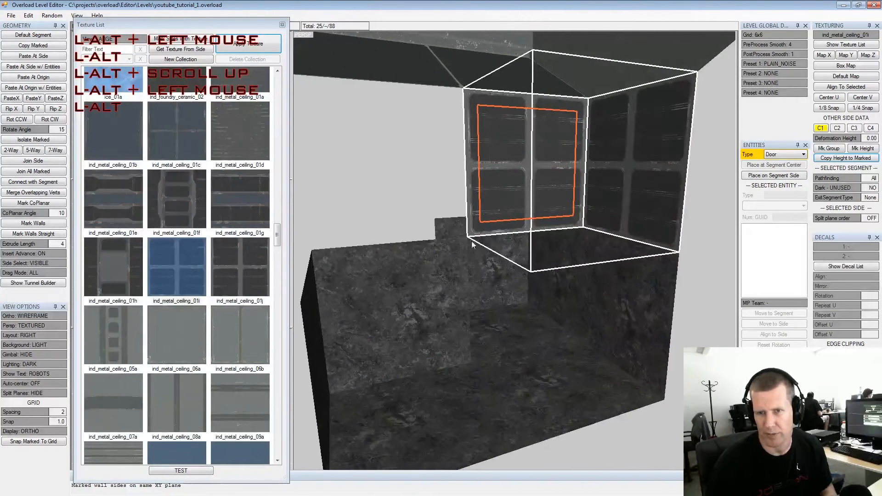
pyautogui.keyDown('alt'); pyautogui.moveTo(645, 234); pyautogui.dragTo(532, 237); pyautogui.keyUp('alt')
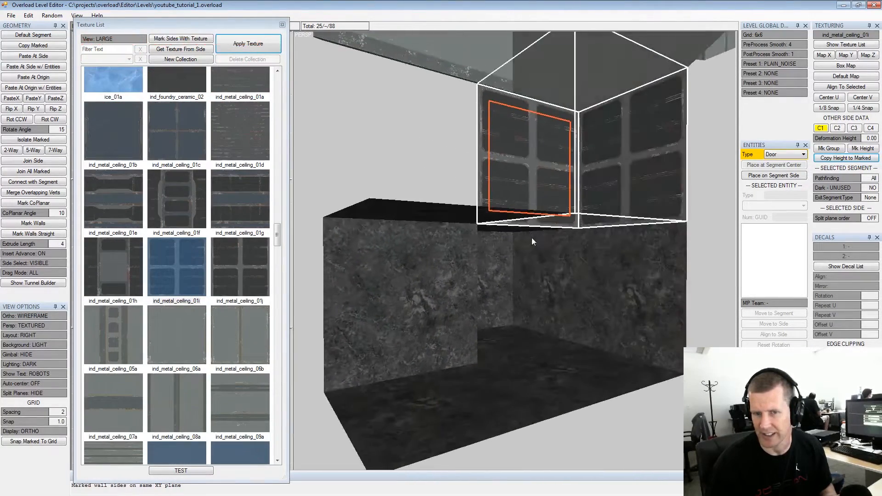
pyautogui.keyDown('alt'); pyautogui.moveTo(531, 238); pyautogui.dragTo(533, 242, button='middle'); pyautogui.keyUp('alt')
pyautogui.keyDown('alt'); pyautogui.scroll(-1, 533, 242); pyautogui.keyUp('alt')
pyautogui.keyDown('alt'); pyautogui.moveTo(533, 243); pyautogui.dragTo(555, 246); pyautogui.keyUp('alt')
pyautogui.keyDown('alt'); pyautogui.scroll(2, 507, 261); pyautogui.keyUp('alt')
pyautogui.click(478, 259)
pyautogui.keyDown('alt'); pyautogui.moveTo(555, 246); pyautogui.dragTo(558, 252, button='middle'); pyautogui.keyUp('alt')
pyautogui.keyDown('alt'); pyautogui.scroll(-1, 559, 252); pyautogui.keyUp('alt')
pyautogui.moveTo(559, 252)
pyautogui.keyDown('alt'); pyautogui.mouseDown()
pyautogui.moveTo(543, 259)
pyautogui.moveTo(556, 262)
pyautogui.mouseUp(); pyautogui.keyUp('alt')
pyautogui.keyDown('alt'); pyautogui.scroll(2, 543, 259); pyautogui.keyUp('alt')
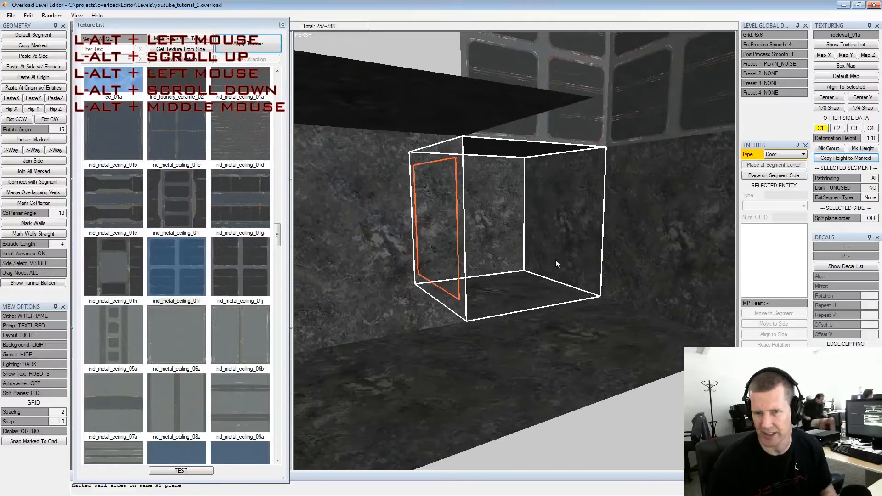
pyautogui.keyDown('alt'); pyautogui.moveTo(556, 264); pyautogui.dragTo(578, 249, button='middle'); pyautogui.keyUp('alt')
pyautogui.keyDown('alt'); pyautogui.scroll(-1, 577, 249); pyautogui.keyUp('alt')
pyautogui.keyDown('alt'); pyautogui.moveTo(578, 249); pyautogui.dragTo(520, 258); pyautogui.keyUp('alt')
pyautogui.keyDown('alt'); pyautogui.moveTo(520, 258); pyautogui.dragTo(540, 253, button='middle'); pyautogui.keyUp('alt')
pyautogui.keyDown('alt'); pyautogui.scroll(-1, 540, 253); pyautogui.keyUp('alt')
pyautogui.keyDown('alt'); pyautogui.moveTo(540, 252); pyautogui.dragTo(553, 241); pyautogui.keyUp('alt')
pyautogui.scroll(-2, 554, 241)
pyautogui.moveTo(427, 250); pyautogui.dragTo(579, 282)
pyautogui.moveTo(578, 282); pyautogui.dragTo(584, 314, button='right')
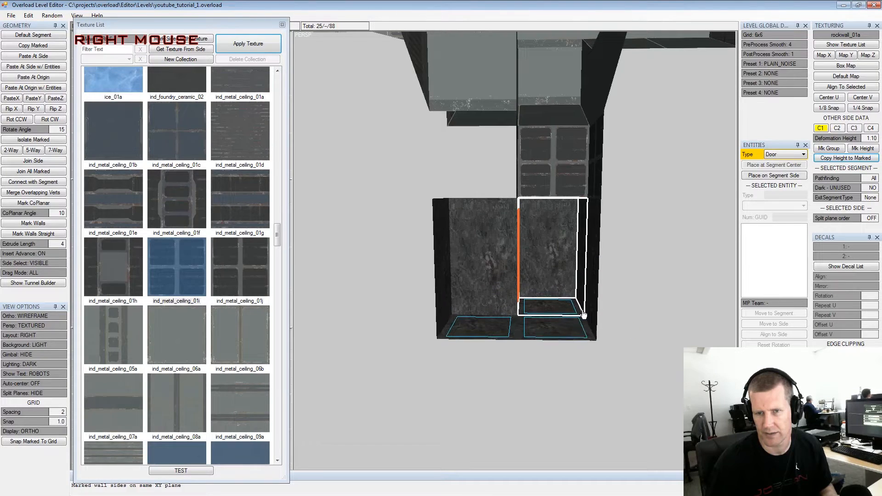
pyautogui.hotkey('shift', 'space')
# Mark all connected rock sides from the selected one, box-map their texture and clear the marks
pyautogui.keyDown('alt'); pyautogui.moveTo(584, 314); pyautogui.dragTo(532, 273); pyautogui.keyUp('alt')
pyautogui.keyDown('alt'); pyautogui.scroll(2, 530, 272); pyautogui.keyUp('alt')
pyautogui.click(531, 273)
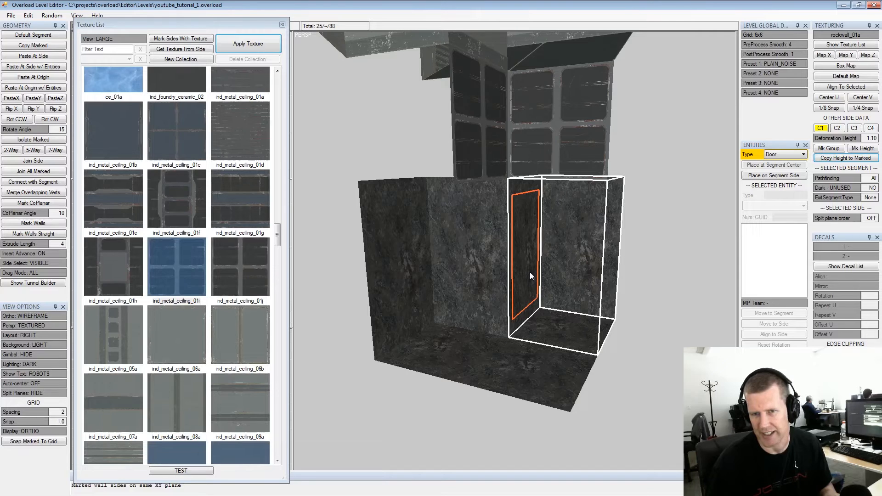
pyautogui.press('q')
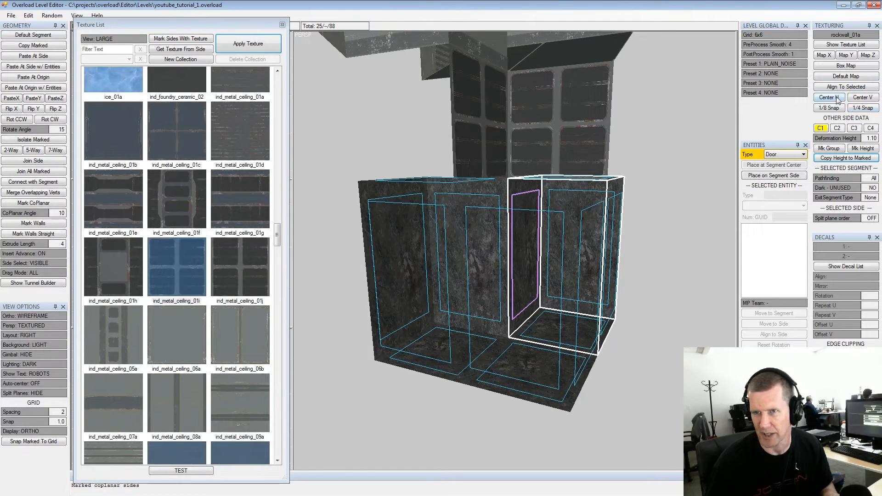
pyautogui.click(836, 68)
pyautogui.hotkey('shift', 'space')
# Examine the box-mapped rock texture for continuity across the walls, corners and floor of the rock segments
pyautogui.keyDown('alt'); pyautogui.moveTo(645, 214); pyautogui.dragTo(575, 231); pyautogui.keyUp('alt')
pyautogui.keyDown('alt'); pyautogui.scroll(3, 584, 237); pyautogui.keyUp('alt')
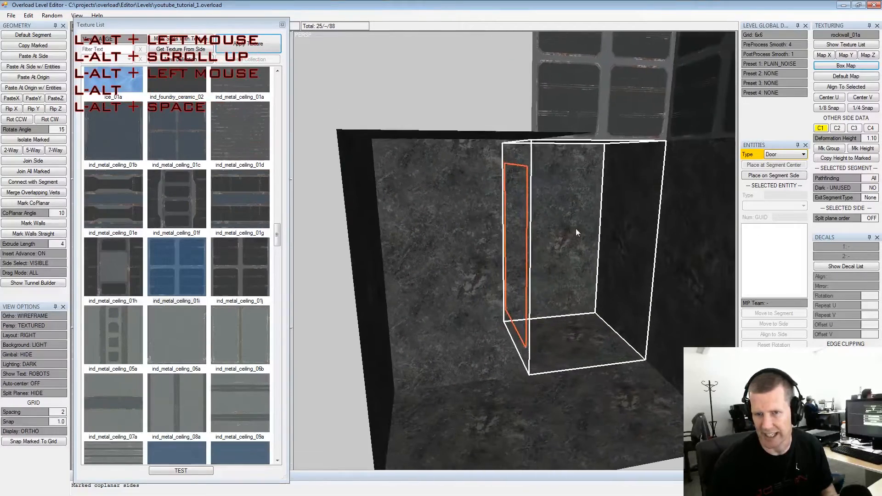
pyautogui.keyDown('alt'); pyautogui.moveTo(574, 230); pyautogui.dragTo(538, 208, button='middle'); pyautogui.keyUp('alt')
pyautogui.keyDown('alt'); pyautogui.moveTo(538, 208); pyautogui.dragTo(507, 202); pyautogui.keyUp('alt')
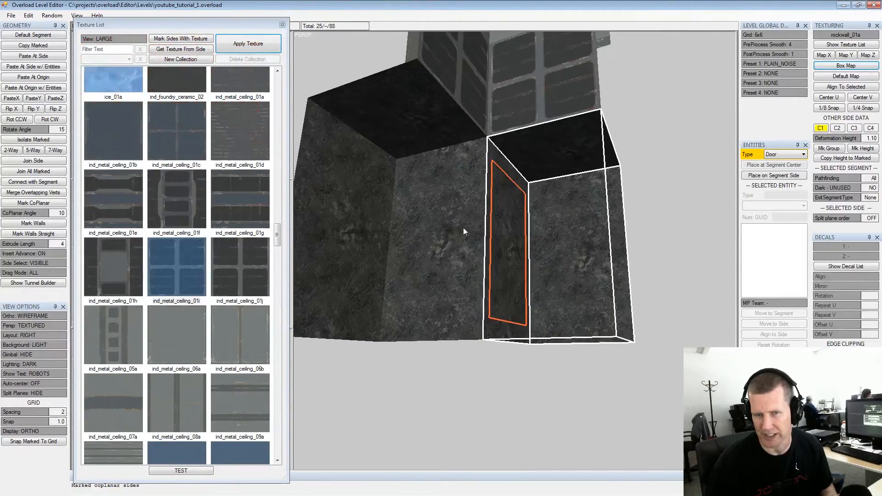
pyautogui.keyDown('alt'); pyautogui.moveTo(446, 214); pyautogui.dragTo(396, 229); pyautogui.keyUp('alt')
pyautogui.keyDown('alt'); pyautogui.moveTo(396, 229); pyautogui.dragTo(529, 235, button='middle'); pyautogui.keyUp('alt')
pyautogui.keyDown('alt'); pyautogui.moveTo(529, 234); pyautogui.dragTo(581, 278); pyautogui.keyUp('alt')
pyautogui.keyDown('alt'); pyautogui.moveTo(581, 278); pyautogui.dragTo(528, 292, button='middle'); pyautogui.keyUp('alt')
pyautogui.keyDown('alt'); pyautogui.moveTo(528, 291); pyautogui.dragTo(633, 270); pyautogui.keyUp('alt')
pyautogui.keyDown('alt'); pyautogui.scroll(2, 583, 278); pyautogui.keyUp('alt')
pyautogui.keyDown('alt'); pyautogui.moveTo(634, 272); pyautogui.dragTo(558, 256, button='middle'); pyautogui.keyUp('alt')
pyautogui.moveTo(558, 258)
pyautogui.keyDown('alt'); pyautogui.mouseDown()
pyautogui.moveTo(583, 256)
pyautogui.moveTo(558, 256)
pyautogui.mouseUp(); pyautogui.keyUp('alt')
pyautogui.keyDown('alt'); pyautogui.moveTo(558, 256); pyautogui.dragTo(570, 263, button='middle'); pyautogui.keyUp('alt')
pyautogui.keyDown('alt'); pyautogui.scroll(-2, 570, 262); pyautogui.keyUp('alt')
pyautogui.keyDown('alt'); pyautogui.moveTo(570, 262); pyautogui.dragTo(531, 269); pyautogui.keyUp('alt')
pyautogui.keyDown('alt'); pyautogui.scroll(1, 529, 265); pyautogui.keyUp('alt')
pyautogui.keyDown('alt'); pyautogui.moveTo(579, 255); pyautogui.dragTo(543, 267); pyautogui.keyUp('alt')
pyautogui.keyDown('alt'); pyautogui.scroll(-2, 549, 268); pyautogui.keyUp('alt')
pyautogui.keyDown('alt'); pyautogui.moveTo(543, 267); pyautogui.dragTo(534, 272, button='middle'); pyautogui.keyUp('alt')
pyautogui.keyDown('alt'); pyautogui.scroll(-1, 534, 272); pyautogui.keyUp('alt')
pyautogui.keyDown('alt'); pyautogui.moveTo(534, 272); pyautogui.dragTo(510, 271); pyautogui.keyUp('alt')
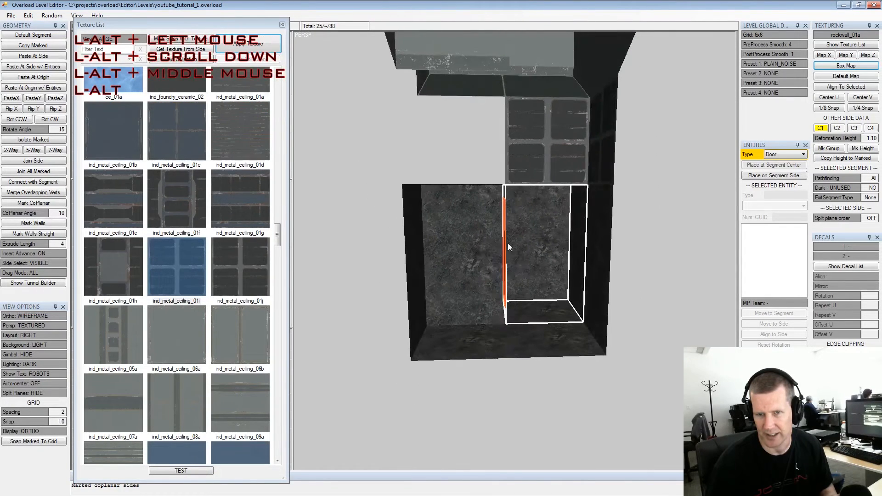
pyautogui.doubleClick(467, 285)
pyautogui.click(467, 285)
pyautogui.click(541, 260)
pyautogui.keyDown('alt'); pyautogui.scroll(2, 504, 257); pyautogui.keyUp('alt')
pyautogui.keyDown('alt'); pyautogui.moveTo(504, 256); pyautogui.dragTo(533, 263); pyautogui.keyUp('alt')
pyautogui.keyDown('alt'); pyautogui.moveTo(533, 263); pyautogui.dragTo(532, 251, button='middle'); pyautogui.keyUp('alt')
pyautogui.keyDown('alt'); pyautogui.scroll(-2, 531, 251); pyautogui.keyUp('alt')
pyautogui.keyDown('alt'); pyautogui.moveTo(536, 249); pyautogui.dragTo(528, 235); pyautogui.keyUp('alt')
pyautogui.keyDown('alt'); pyautogui.moveTo(528, 235); pyautogui.dragTo(535, 244, button='middle'); pyautogui.keyUp('alt')
pyautogui.keyDown('alt'); pyautogui.scroll(-1, 540, 233); pyautogui.keyUp('alt')
pyautogui.keyDown('alt'); pyautogui.moveTo(548, 223); pyautogui.dragTo(541, 217); pyautogui.keyUp('alt')
pyautogui.keyDown('alt'); pyautogui.moveTo(533, 257); pyautogui.dragTo(549, 264); pyautogui.keyUp('alt')
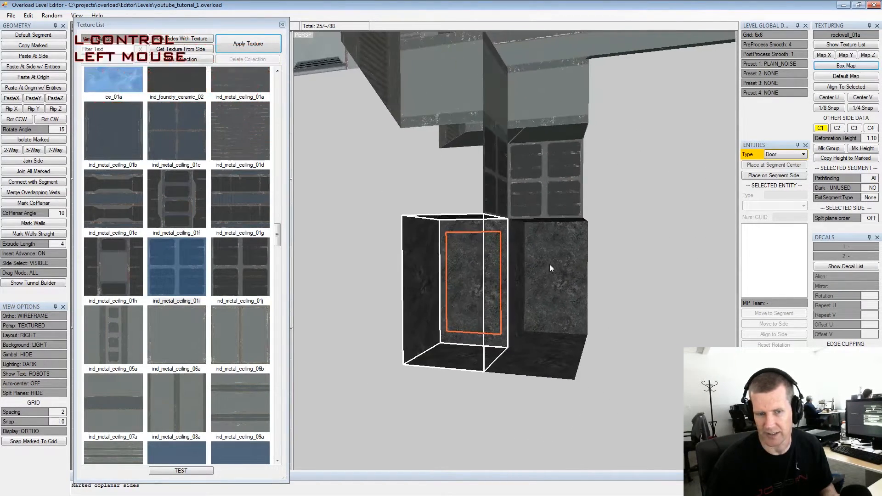
# Save the level
pyautogui.hotkey('ctrl', 's')
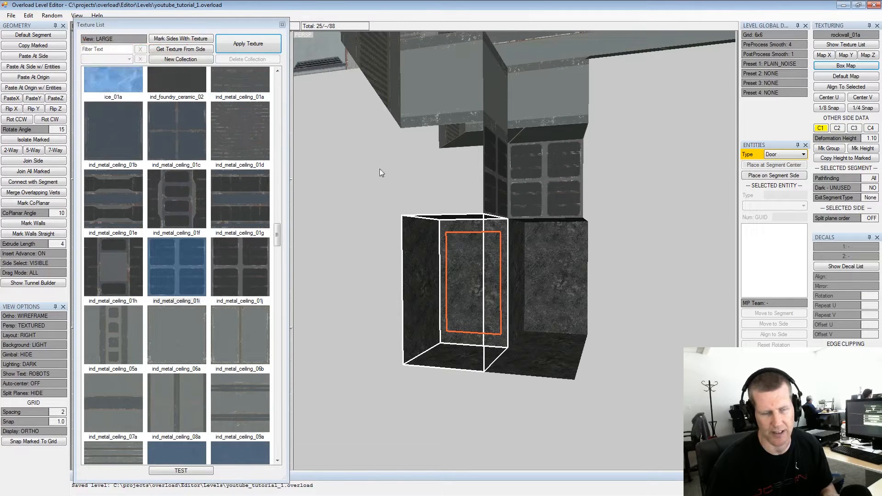
pyautogui.click(12, 15)
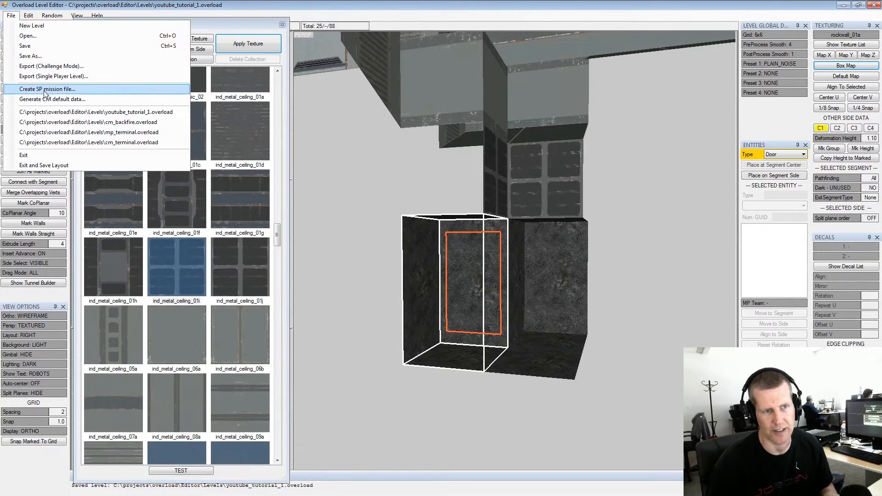
pyautogui.click(79, 12)
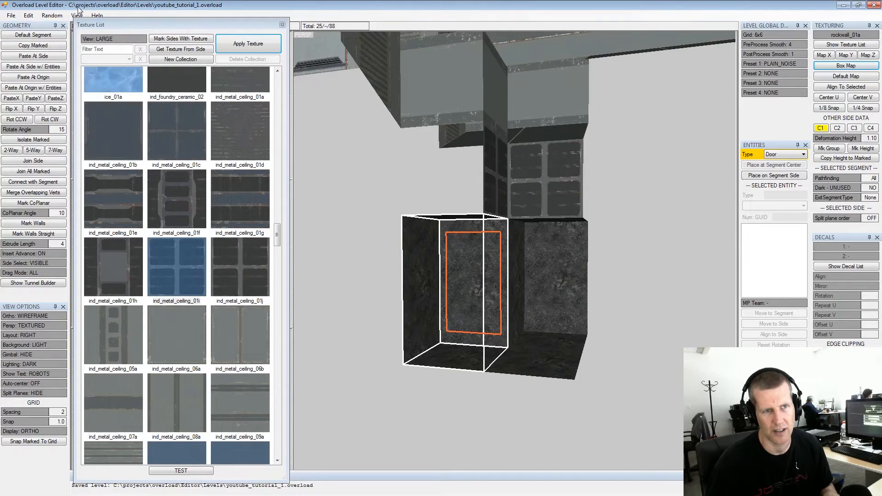
# Place a Special entity of type Player Start at the center of the small segment ending the metal tunnel
pyautogui.keyDown('alt'); pyautogui.moveTo(411, 171); pyautogui.dragTo(507, 187); pyautogui.keyUp('alt')
pyautogui.keyDown('alt'); pyautogui.moveTo(508, 187); pyautogui.dragTo(515, 201, button='middle'); pyautogui.keyUp('alt')
pyautogui.keyDown('alt'); pyautogui.scroll(-4, 516, 201); pyautogui.keyUp('alt')
pyautogui.keyDown('alt'); pyautogui.moveTo(515, 200); pyautogui.dragTo(530, 167); pyautogui.keyUp('alt')
pyautogui.keyDown('alt'); pyautogui.moveTo(529, 167); pyautogui.dragTo(460, 184, button='middle'); pyautogui.keyUp('alt')
pyautogui.keyDown('alt'); pyautogui.moveTo(460, 186); pyautogui.dragTo(509, 190); pyautogui.keyUp('alt')
pyautogui.click(556, 217)
pyautogui.press('x')
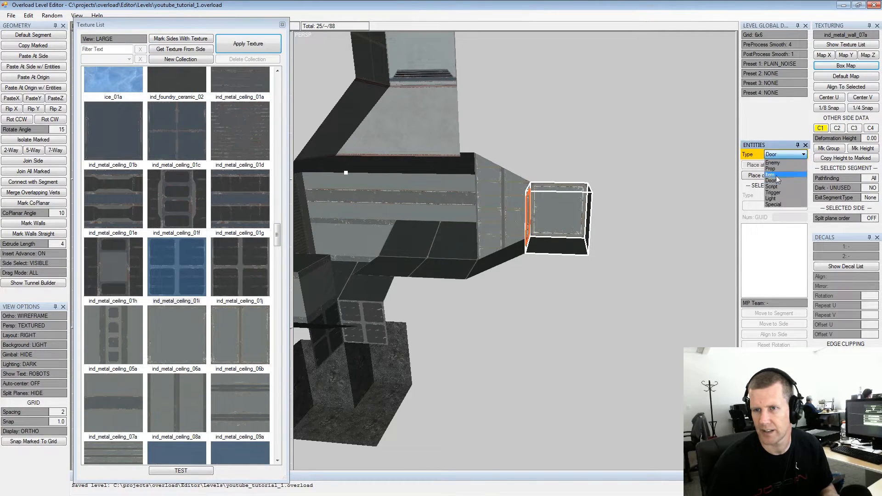
pyautogui.click(775, 204)
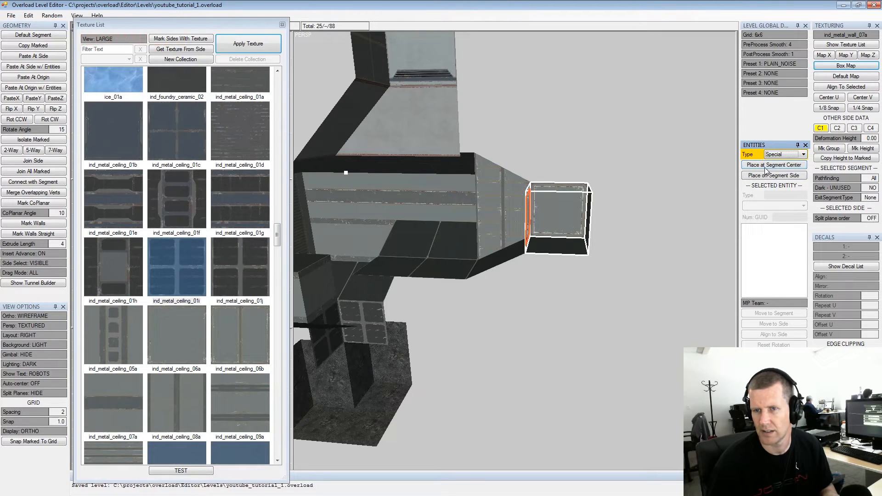
pyautogui.click(766, 168)
pyautogui.keyDown('alt'); pyautogui.moveTo(635, 186); pyautogui.dragTo(577, 179); pyautogui.keyUp('alt')
pyautogui.keyDown('alt'); pyautogui.moveTo(577, 180); pyautogui.dragTo(579, 179, button='middle'); pyautogui.keyUp('alt')
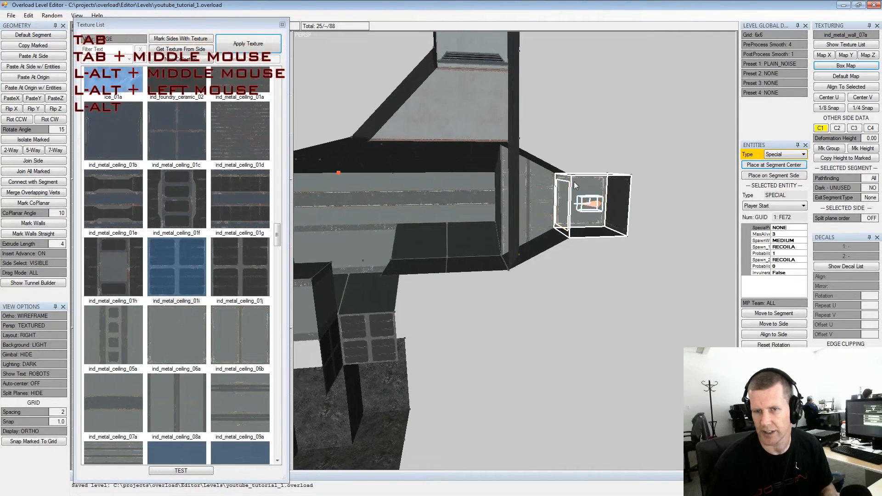
pyautogui.keyDown('alt'); pyautogui.moveTo(509, 198); pyautogui.dragTo(539, 171, button='middle'); pyautogui.keyUp('alt')
pyautogui.keyDown('alt'); pyautogui.scroll(-2, 538, 170); pyautogui.keyUp('alt')
pyautogui.keyDown('alt'); pyautogui.moveTo(538, 171); pyautogui.dragTo(547, 178); pyautogui.keyUp('alt')
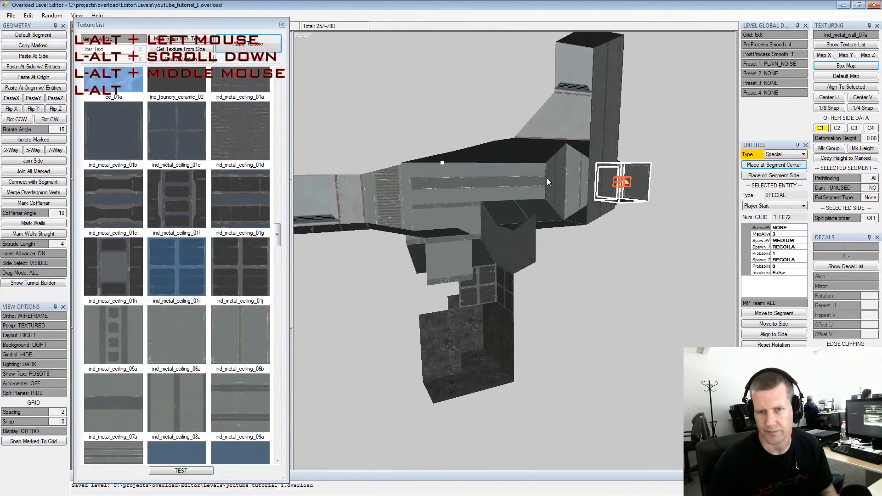
# Save the current level
pyautogui.keyDown('alt'); pyautogui.moveTo(546, 178); pyautogui.dragTo(583, 160, button='middle'); pyautogui.keyUp('alt')
pyautogui.keyDown('alt'); pyautogui.moveTo(583, 160); pyautogui.dragTo(560, 169); pyautogui.keyUp('alt')
pyautogui.keyDown('ctrl'); pyautogui.click(561, 170); pyautogui.keyUp('ctrl')
pyautogui.hotkey('ctrl', 's')
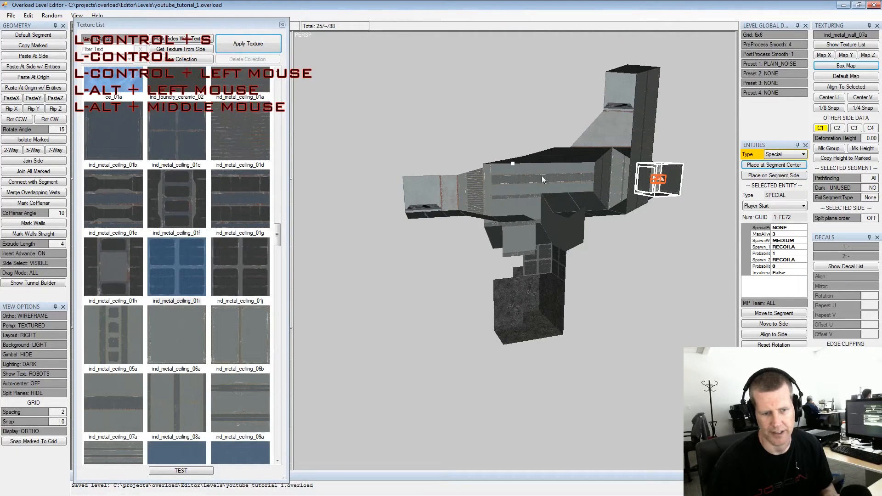
# Export the level for single player as youtube_tutorial_1.sp in the Revival\Overload folder
pyautogui.click(12, 16)
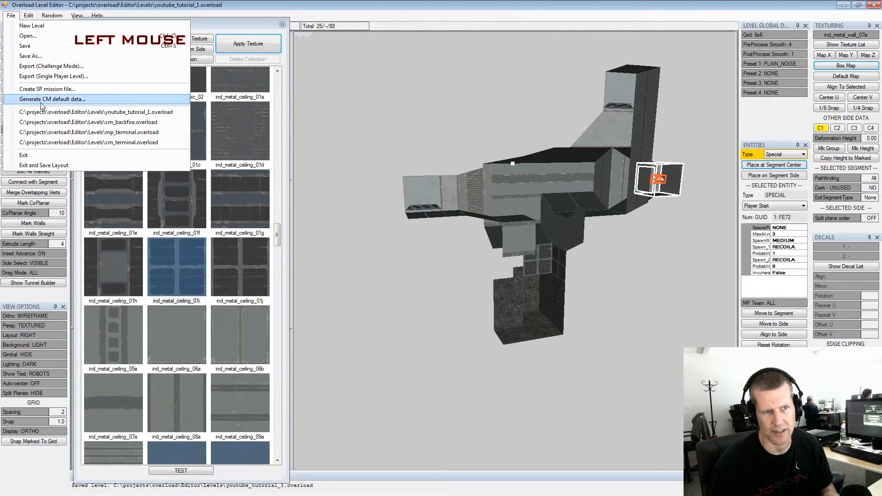
pyautogui.click(47, 90)
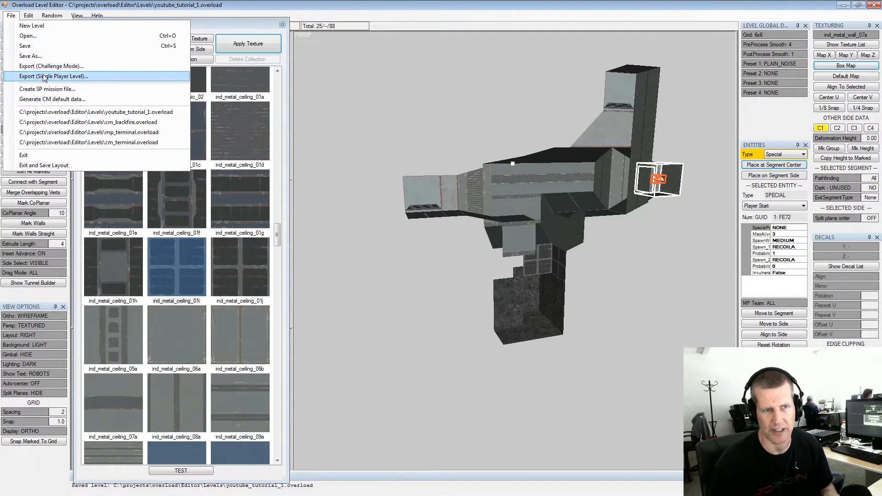
pyautogui.click(45, 76)
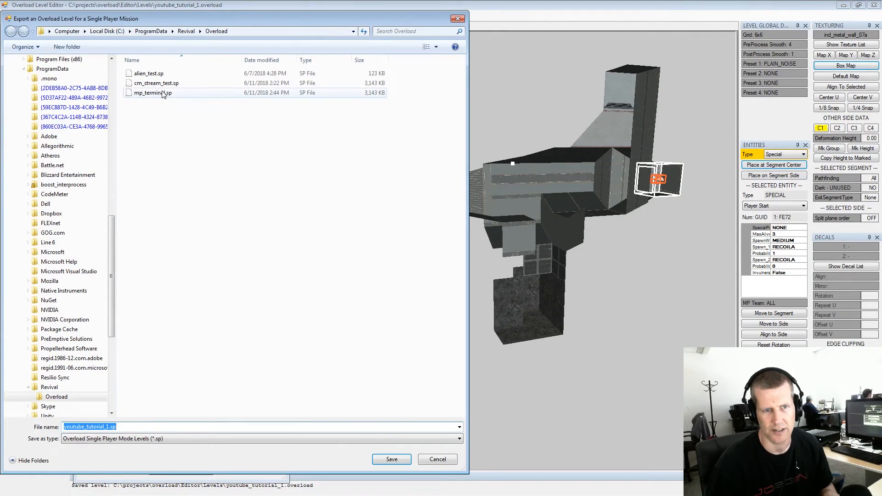
pyautogui.click(396, 460)
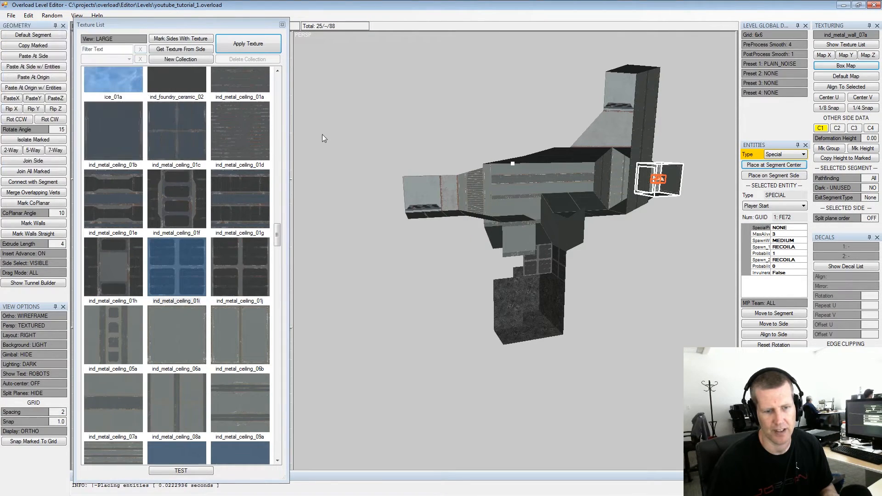
# Create the single-player mission file for the exported youtube_tutorial_1 level
pyautogui.keyDown('alt'); pyautogui.moveTo(550, 257); pyautogui.dragTo(533, 260); pyautogui.keyUp('alt')
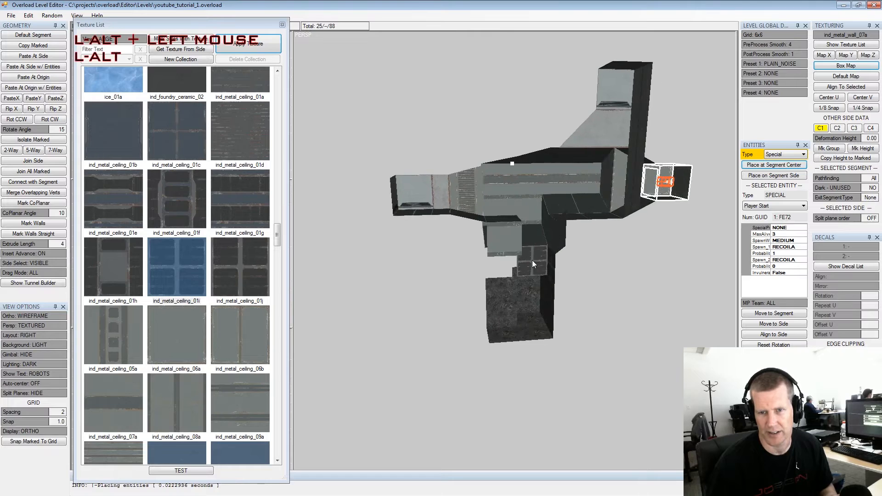
pyautogui.keyDown('alt'); pyautogui.scroll(3, 540, 330); pyautogui.keyUp('alt')
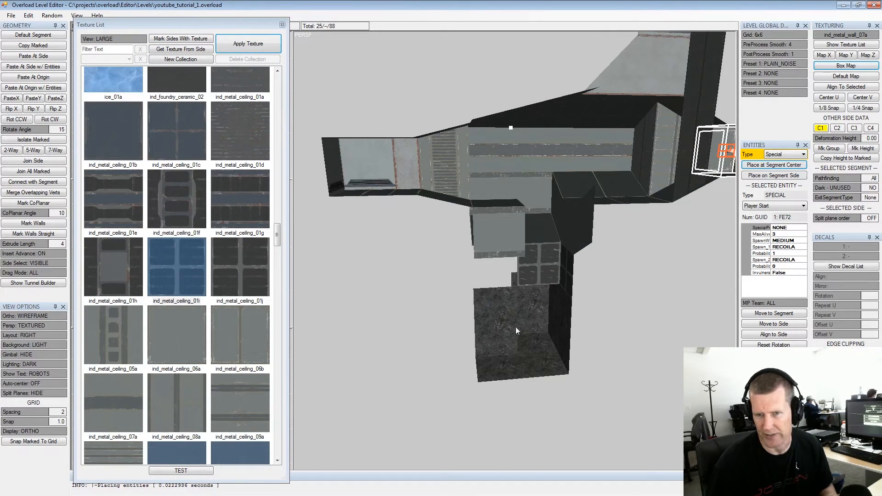
pyautogui.keyDown('alt'); pyautogui.moveTo(521, 323); pyautogui.dragTo(564, 333); pyautogui.keyUp('alt')
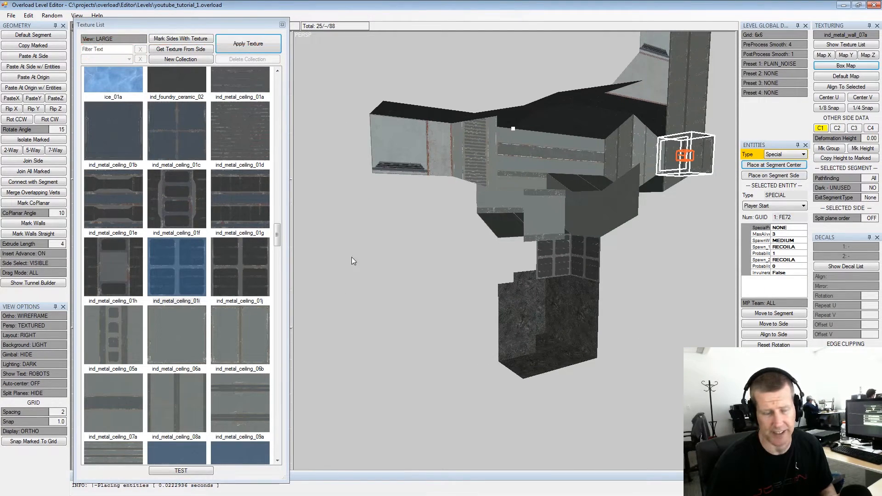
pyautogui.click(12, 15)
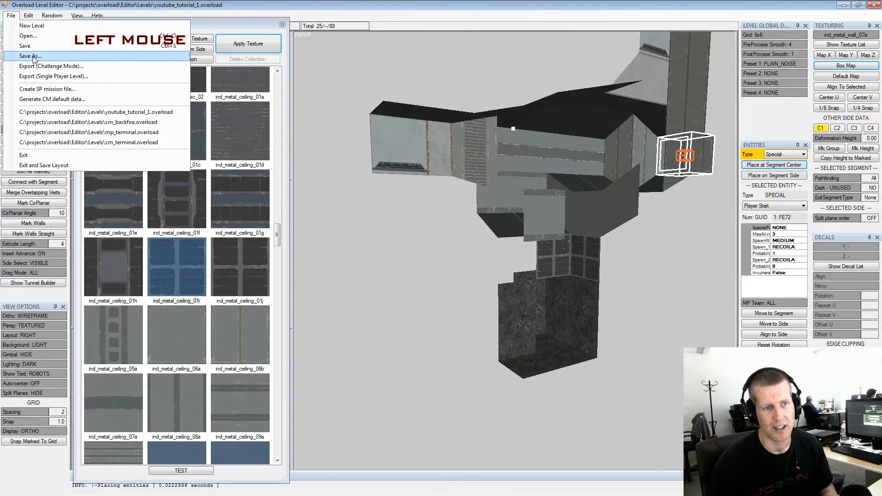
pyautogui.click(55, 89)
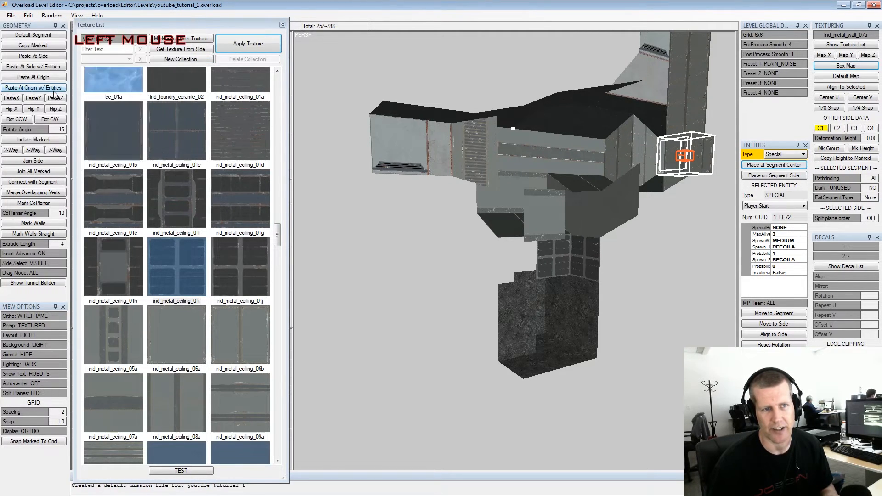
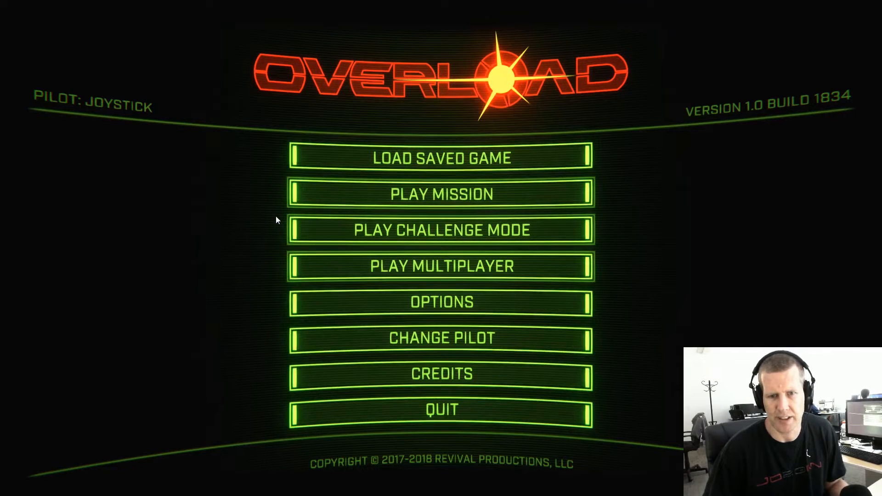
# In the Overload game, start the Youtube Tutorial 1 mission at Rookie difficulty
pyautogui.click(311, 198)
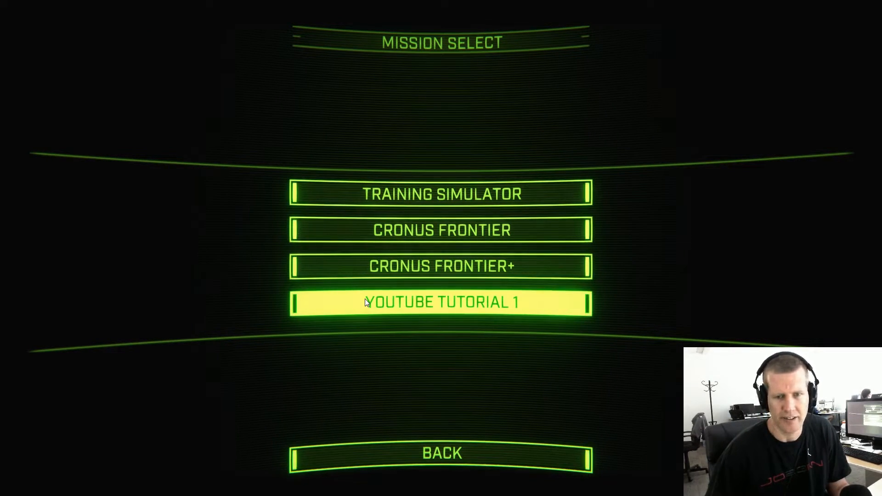
pyautogui.click(366, 299)
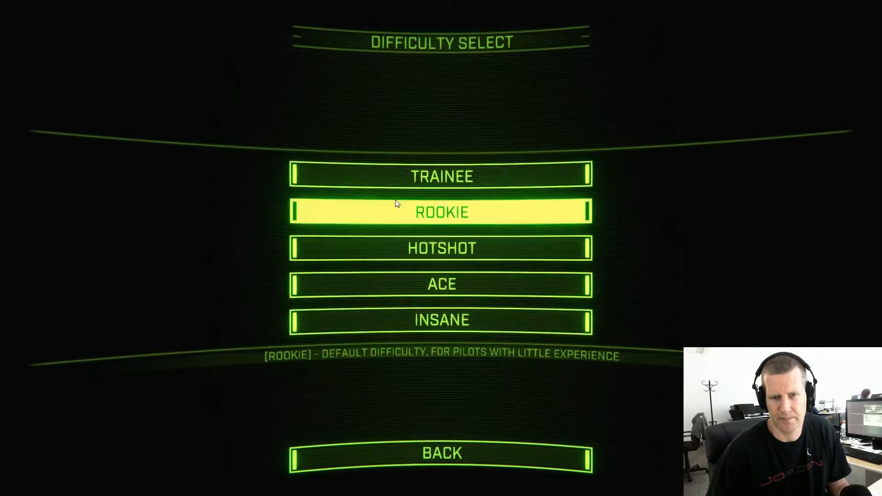
pyautogui.click(394, 218)
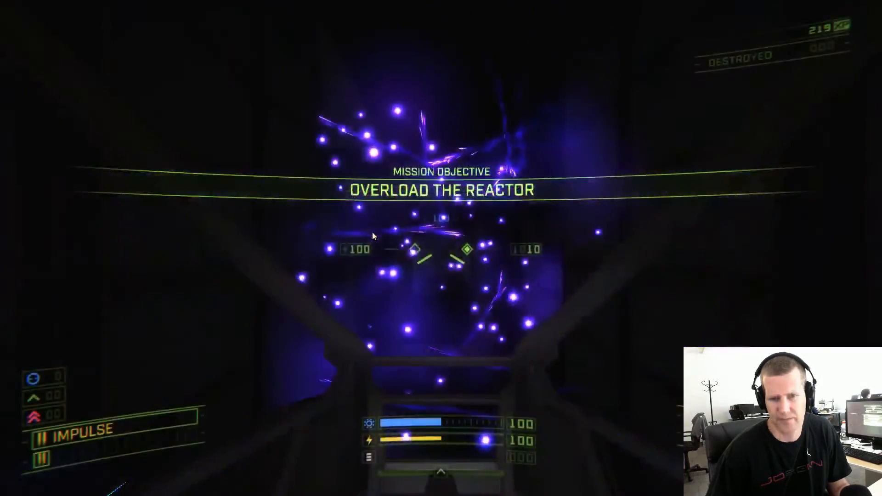
# Fly ahead from the player start and examine the metal-textured room and the corridor beyond it
pyautogui.press('KP_5')
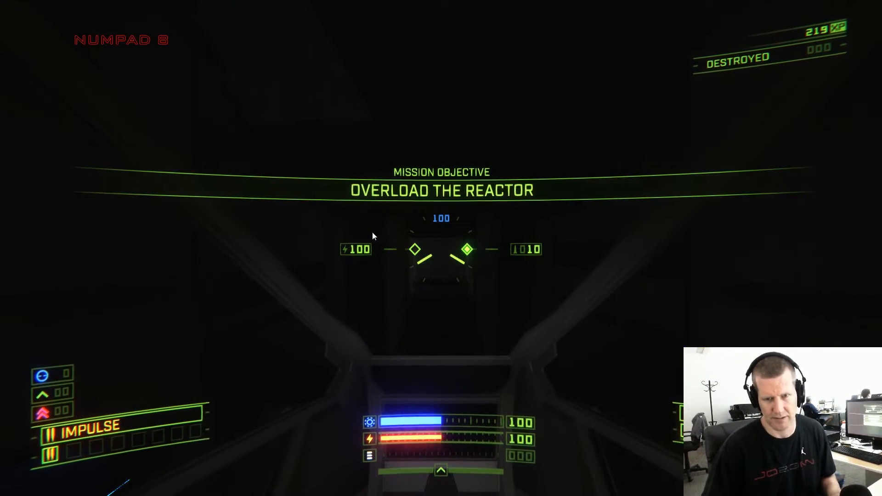
pyautogui.press('KP_8')
pyautogui.press('Return')
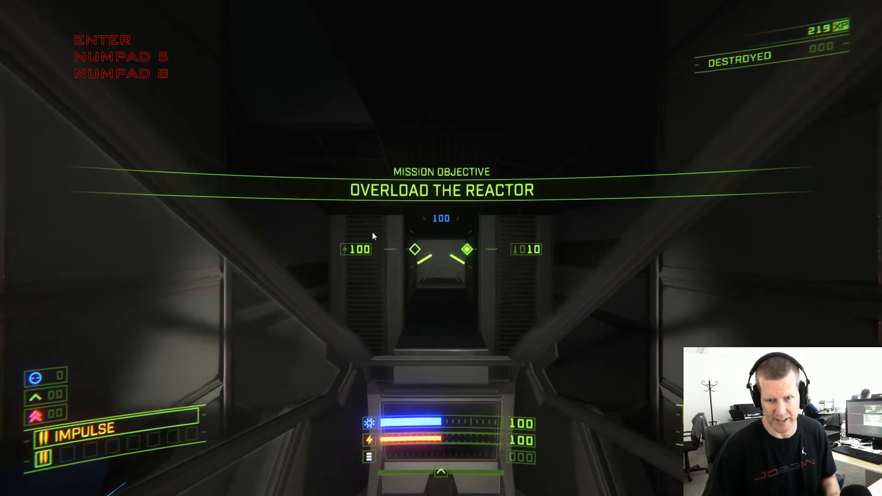
pyautogui.press('KP_8')
pyautogui.press('Up')
pyautogui.press('Down')
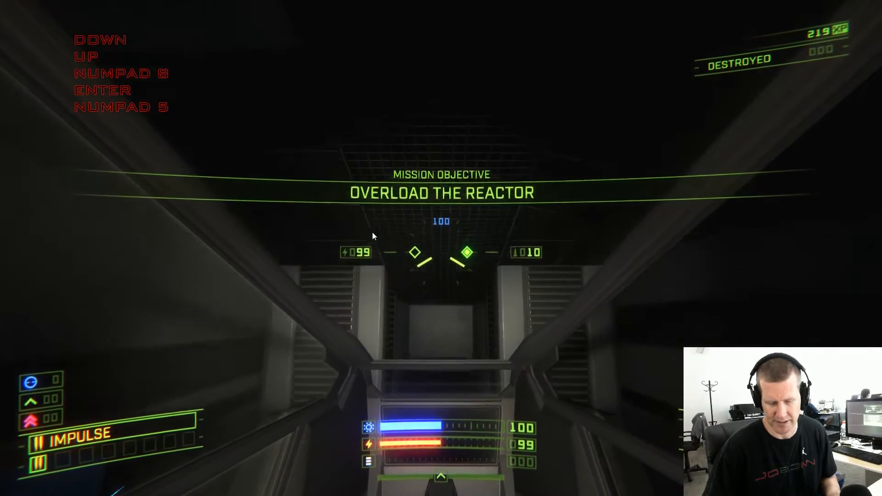
pyautogui.press('Up')
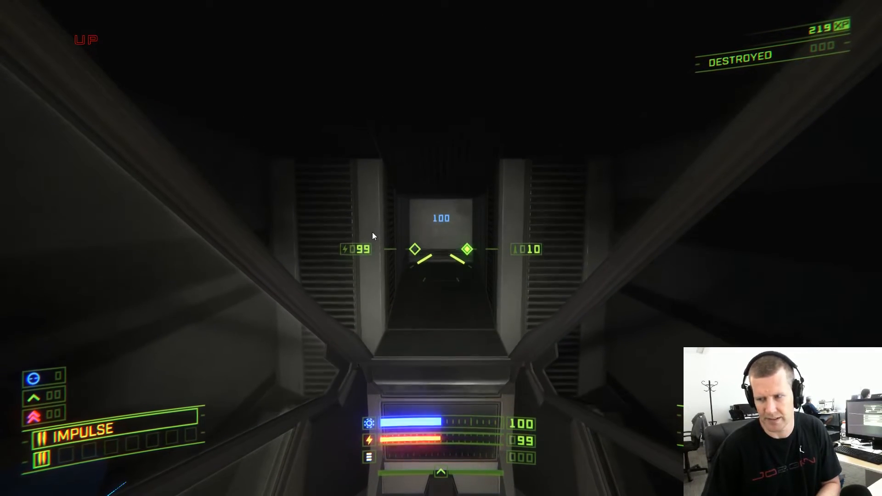
pyautogui.press('Down')
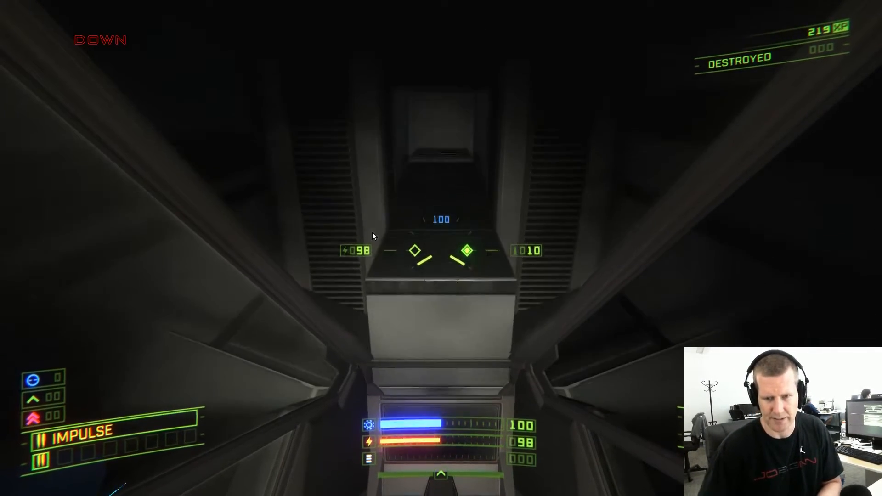
# Fly down the shaft below the main room into the rock-textured chamber
pyautogui.press('KP_8')
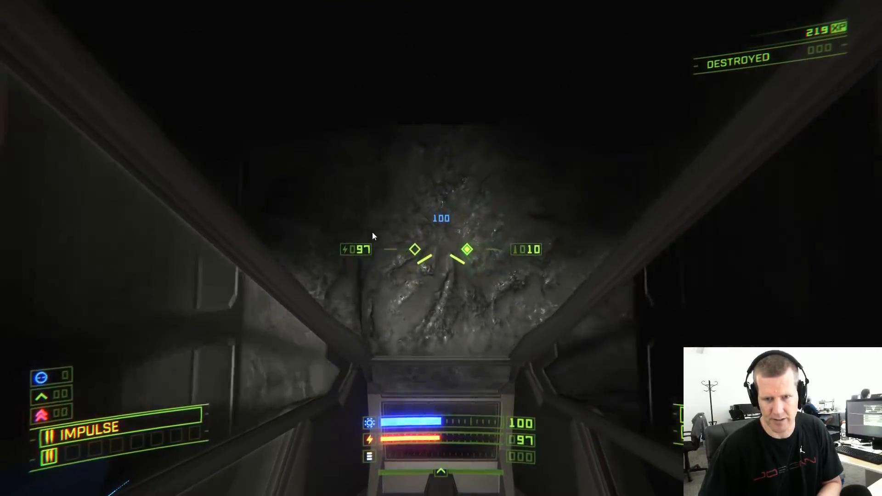
pyautogui.press('Up')
pyautogui.press('KP_8')
pyautogui.press('Up')
pyautogui.press('KP_8')
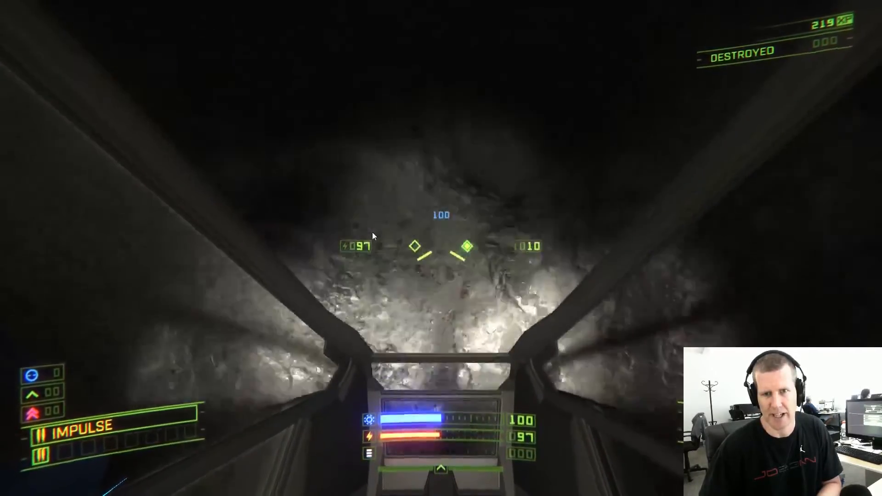
# Turn around inside the rock-textured chamber and examine its walls and floor
pyautogui.press('Down')
pyautogui.press('Left')
pyautogui.press('KP_6')
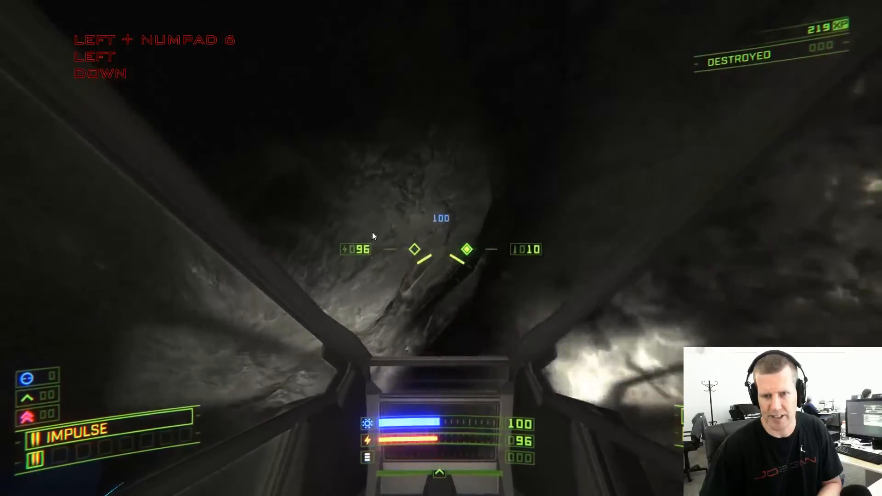
pyautogui.press('Left')
pyautogui.press('KP_6')
pyautogui.press('Left')
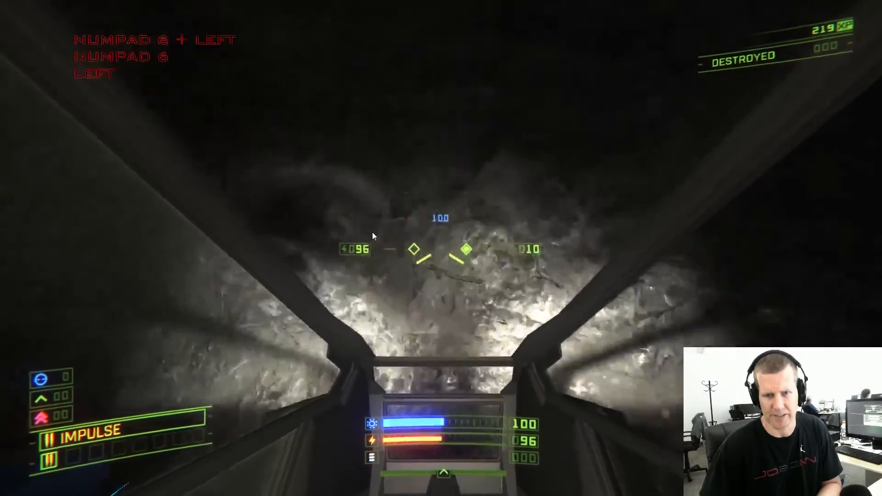
pyautogui.press('Left')
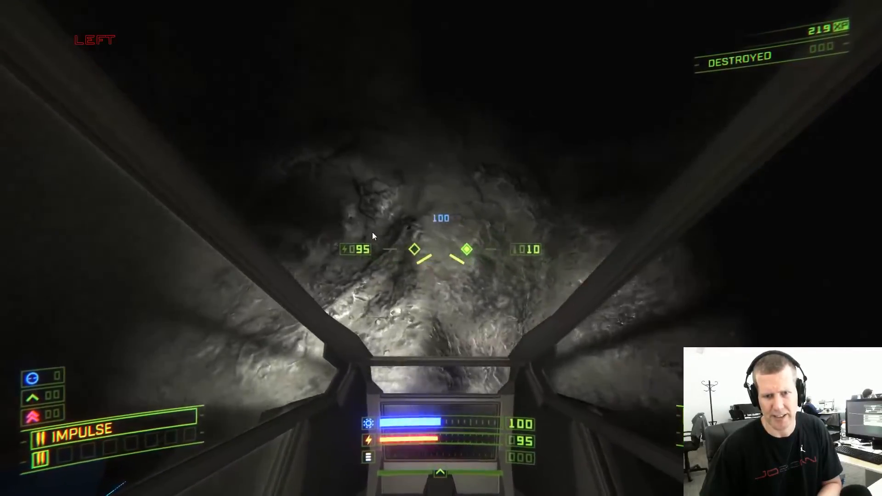
pyautogui.press('Up')
pyautogui.press('KP_Divide')
pyautogui.press('Up')
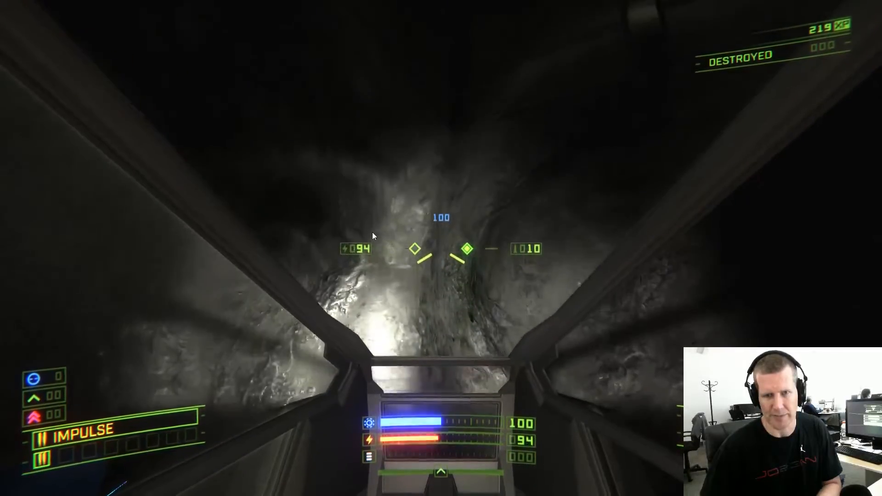
pyautogui.press('KP_5+KP_4')
pyautogui.press('KP_8+KP_4')
pyautogui.press('KP_6')
pyautogui.press('Down')
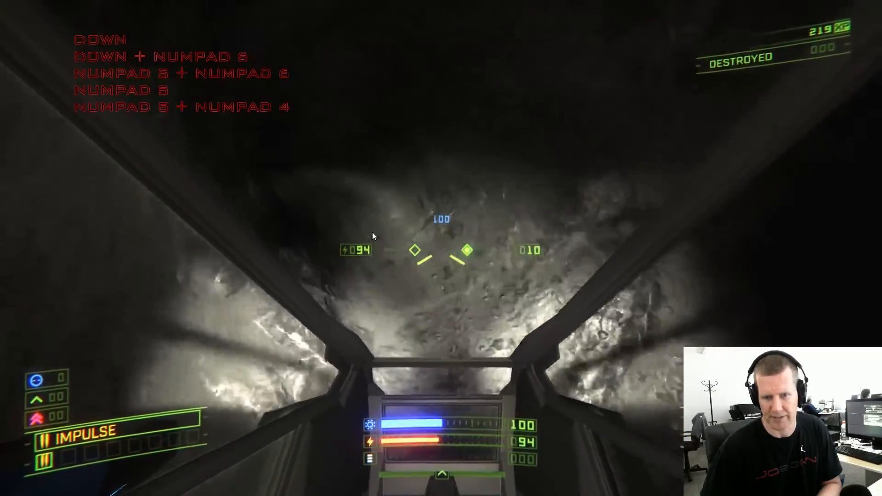
pyautogui.press('Right')
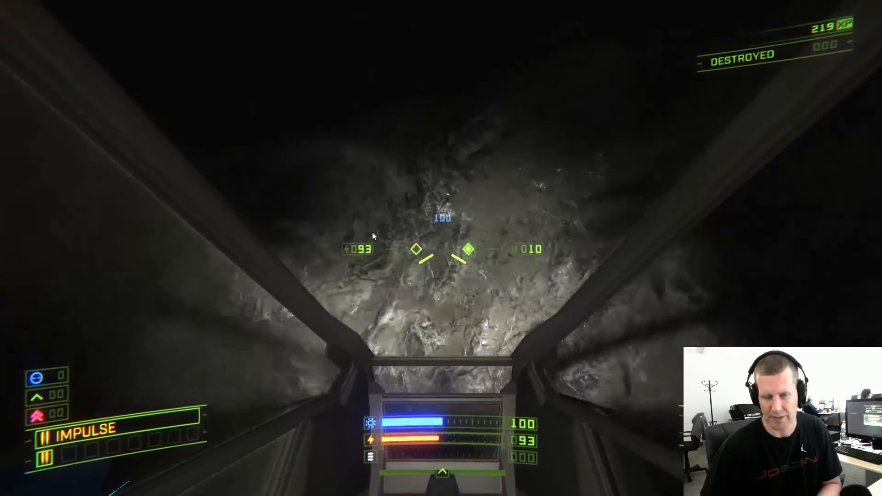
pyautogui.press('Left')
pyautogui.press('Up')
pyautogui.press('KP_6')
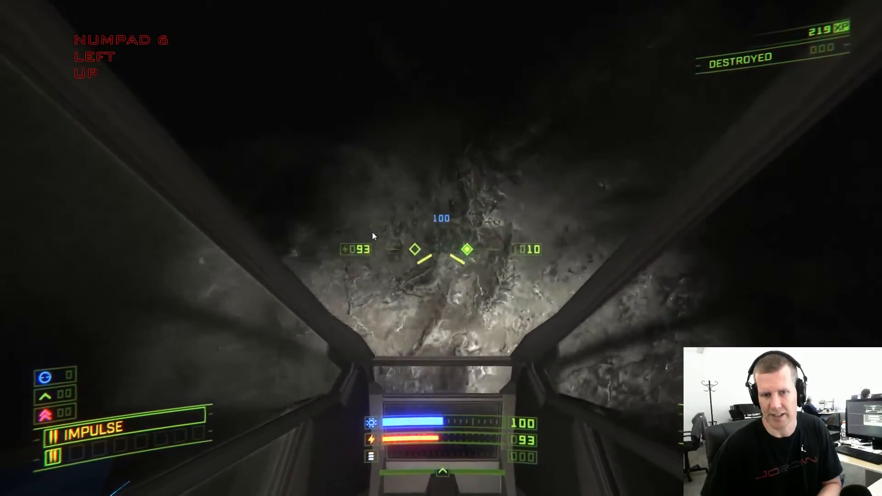
pyautogui.press('Left')
pyautogui.press('KP_4')
pyautogui.press('Right')
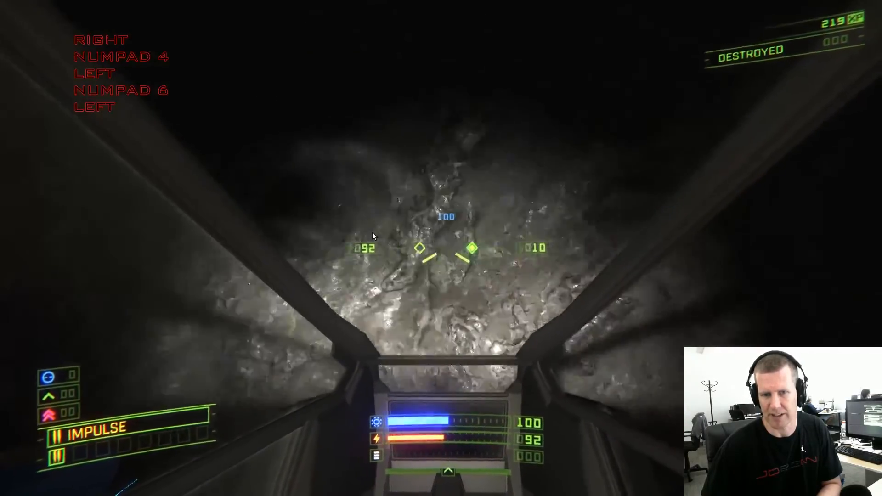
pyautogui.press('Up')
pyautogui.press('KP_8')
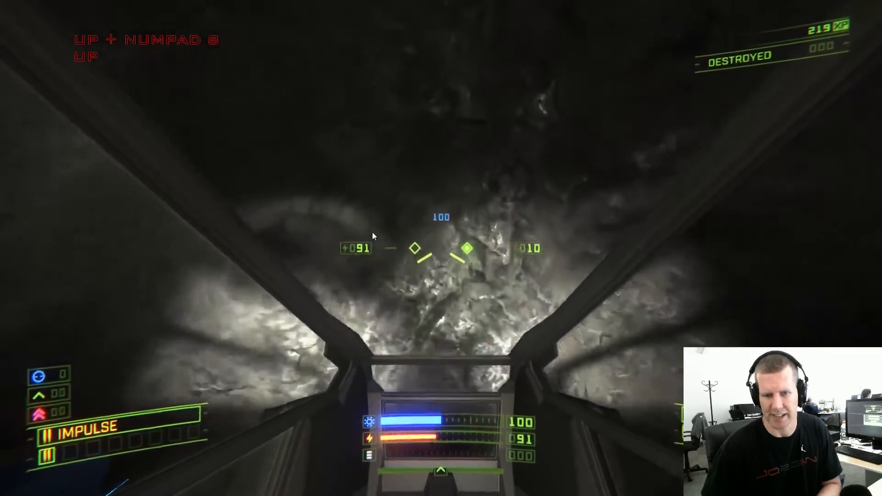
# Fly up the shaft from the rock-textured chamber to the metal room and look back down the shaft
pyautogui.press('Down')
pyautogui.press('Up')
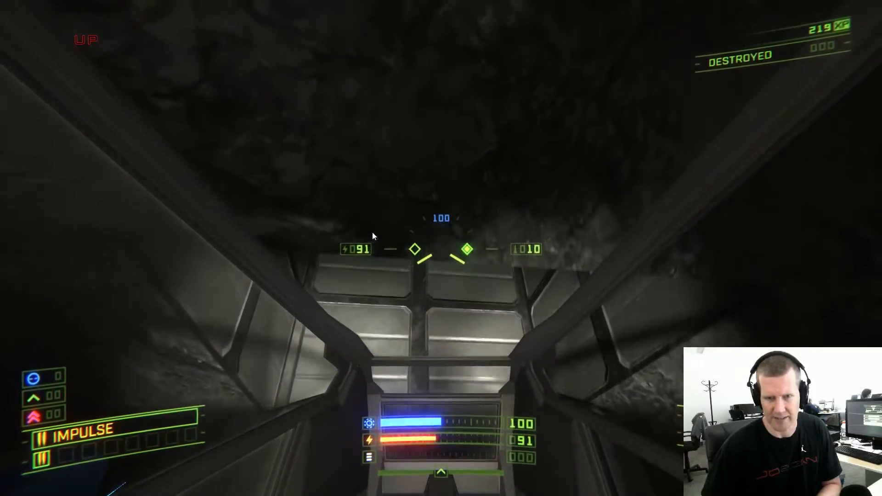
pyautogui.press('KP_8')
pyautogui.press('Up')
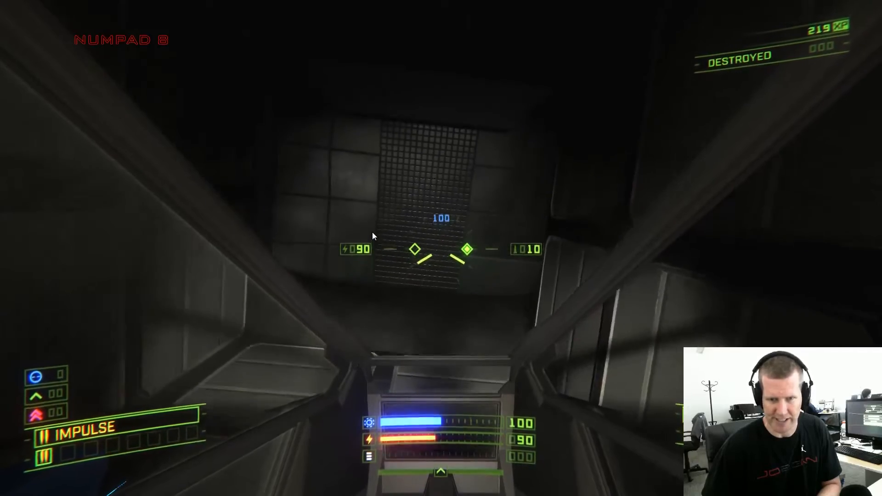
pyautogui.press('Down')
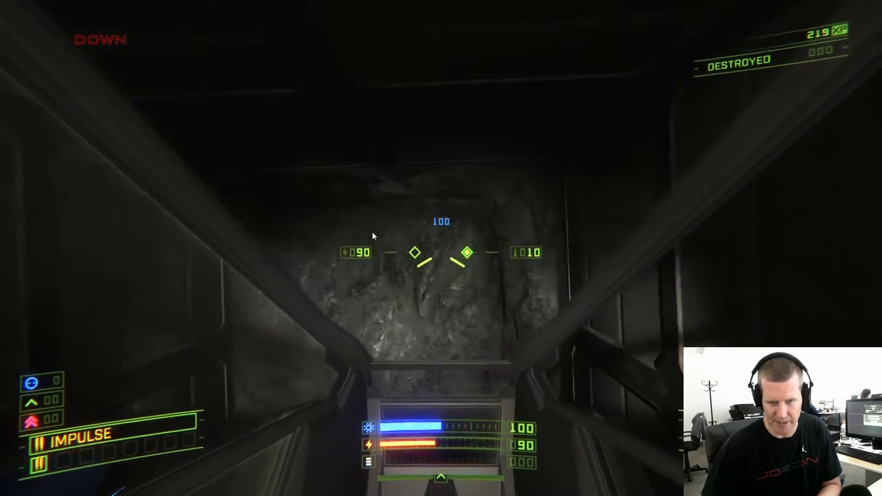
pyautogui.press('Up')
pyautogui.press('KP_8')
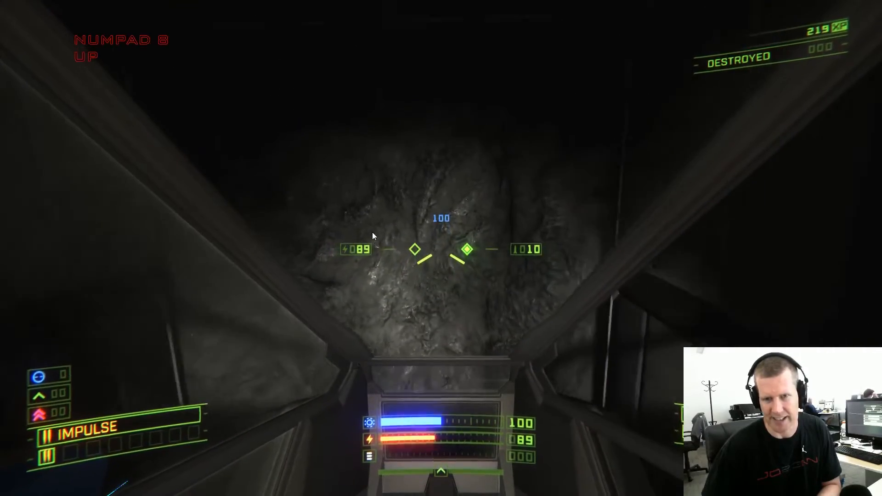
# Descend again and examine where the shaft's metal walls meet the rock texture
pyautogui.press('KP_5')
pyautogui.press('KP_4')
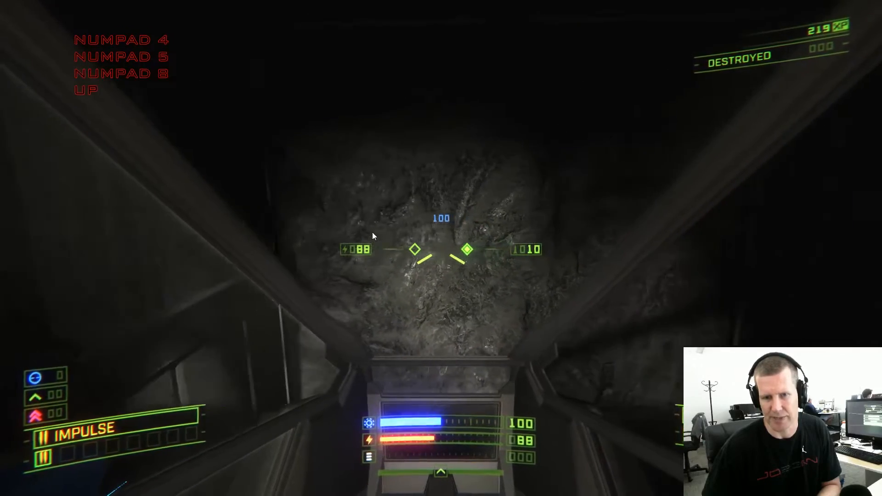
pyautogui.press('KP_6')
pyautogui.press('KP_8')
pyautogui.press('Up')
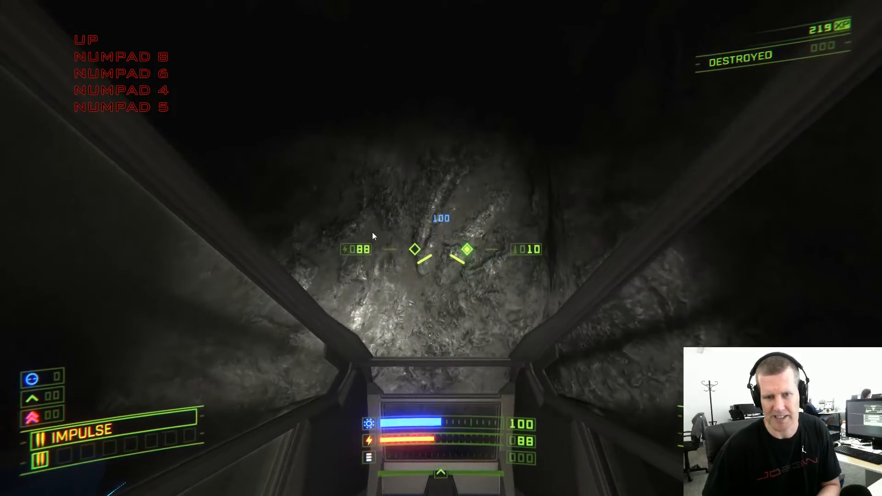
pyautogui.press('KP_5')
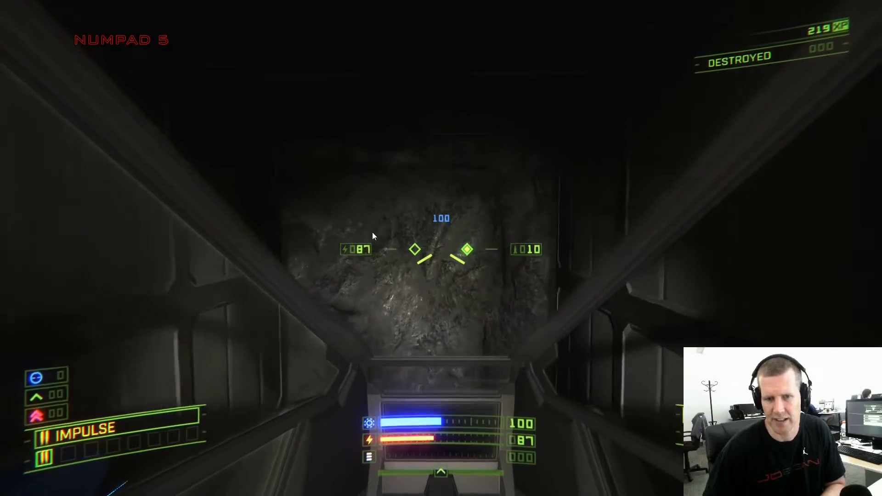
pyautogui.press('KP_8')
pyautogui.press('KP_5')
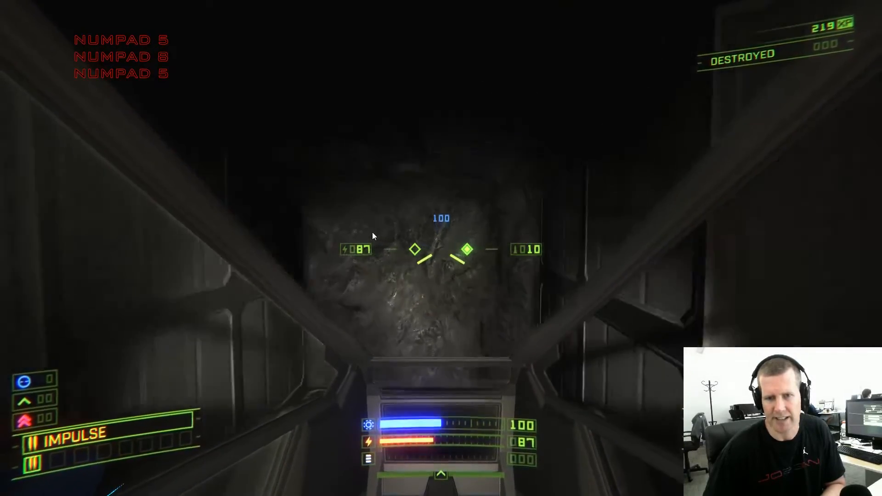
# Fly back up into the metal room and face the corridor opening between the vented wall panels
pyautogui.press('Up')
pyautogui.press('KP_8')
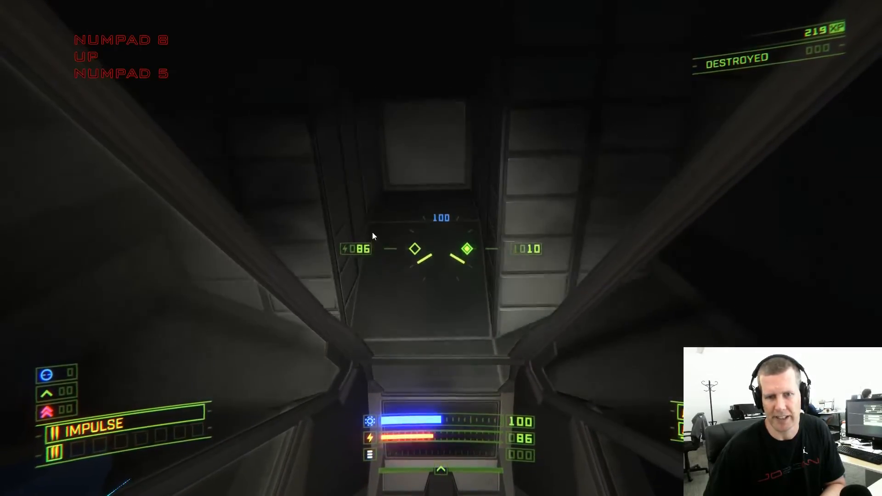
pyautogui.press('KP_8+Up')
pyautogui.hotkey('Left', 'Up')
pyautogui.press('Left')
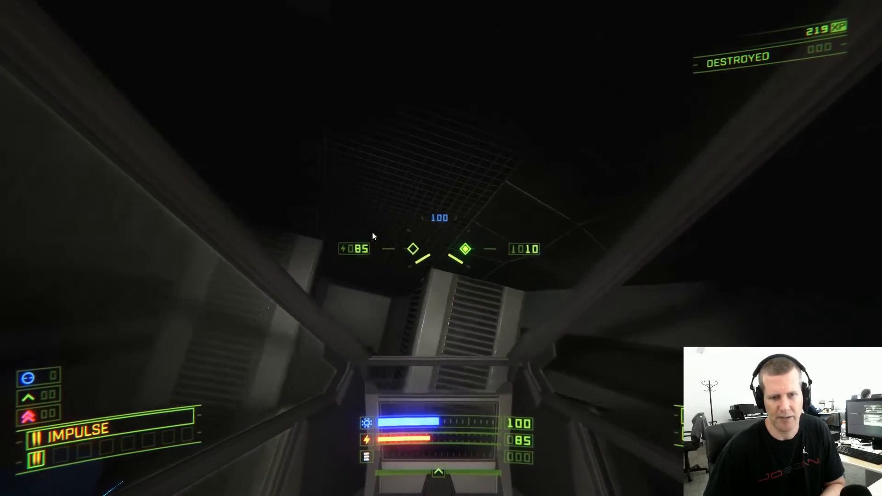
pyautogui.press('Up')
pyautogui.press('Down')
pyautogui.press('Up')
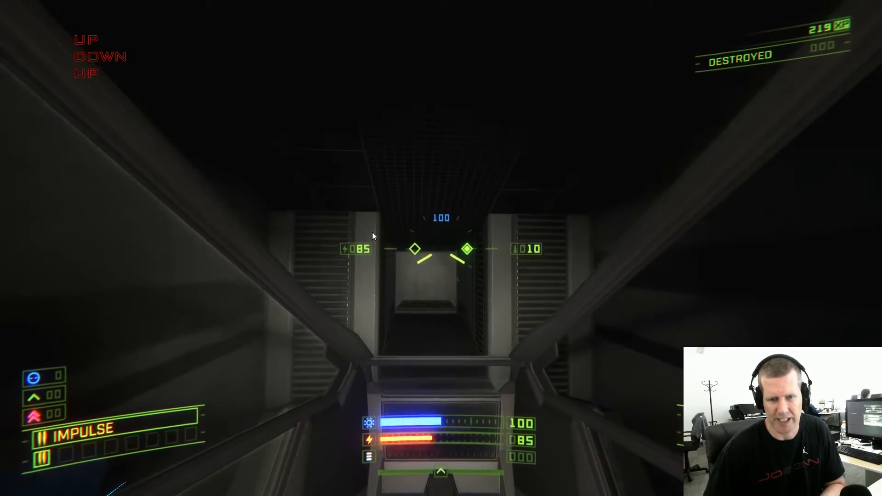
pyautogui.press('Down')
pyautogui.press('Up')
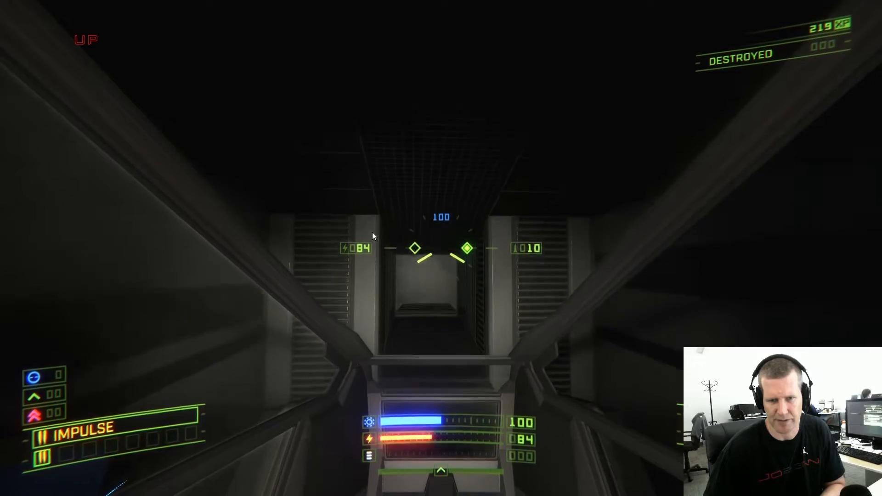
# Move around in front of the corridor opening and examine the vented panels, ceiling grating and floor
pyautogui.press('Down')
pyautogui.press('KP_8')
pyautogui.press('KP_8+KP_6')
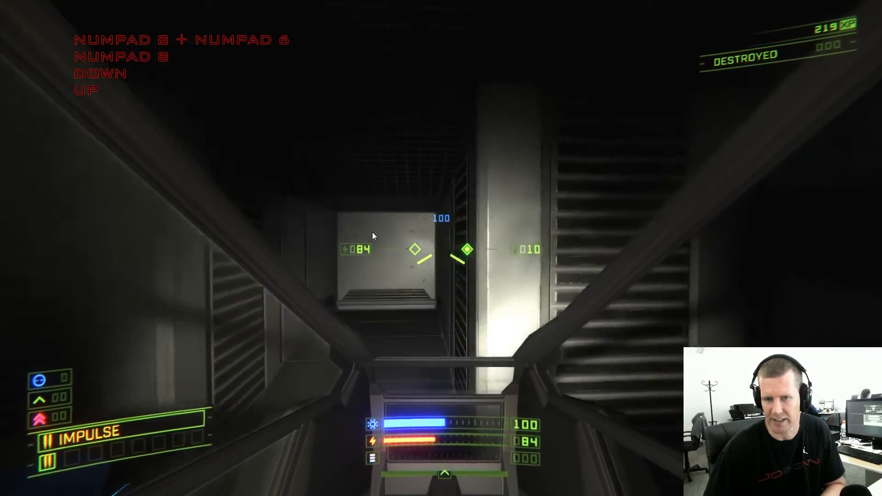
pyautogui.press('KP_4+KP_6')
pyautogui.press('KP_4')
pyautogui.press('KP_4+KP_5')
pyautogui.press('KP_4+KP_5')
pyautogui.press('KP_6+KP_5')
pyautogui.press('KP_6')
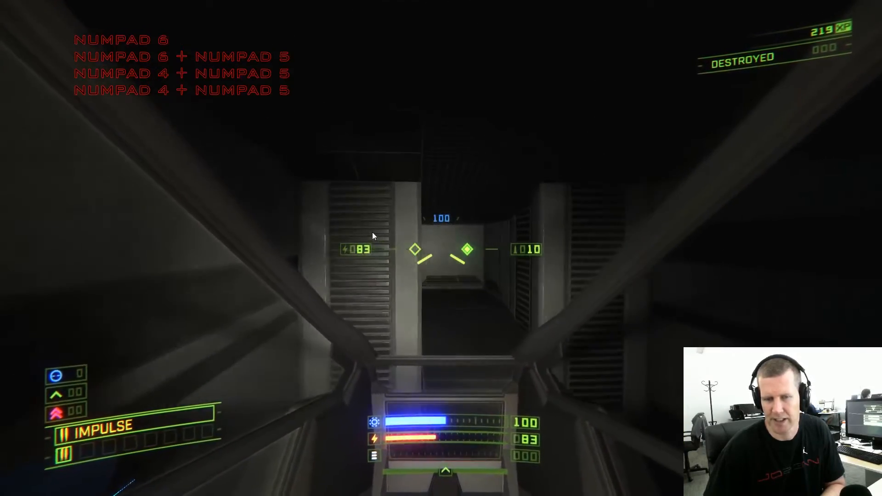
pyautogui.press('Up')
pyautogui.press('Down')
pyautogui.press('Down+KP_4')
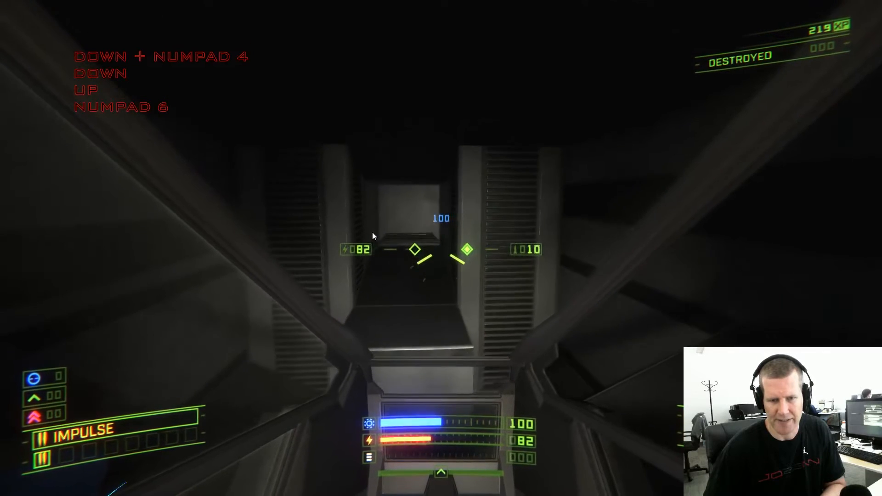
pyautogui.press('Up+KP_4')
pyautogui.press('Up')
pyautogui.press('Down')
pyautogui.press('Up')
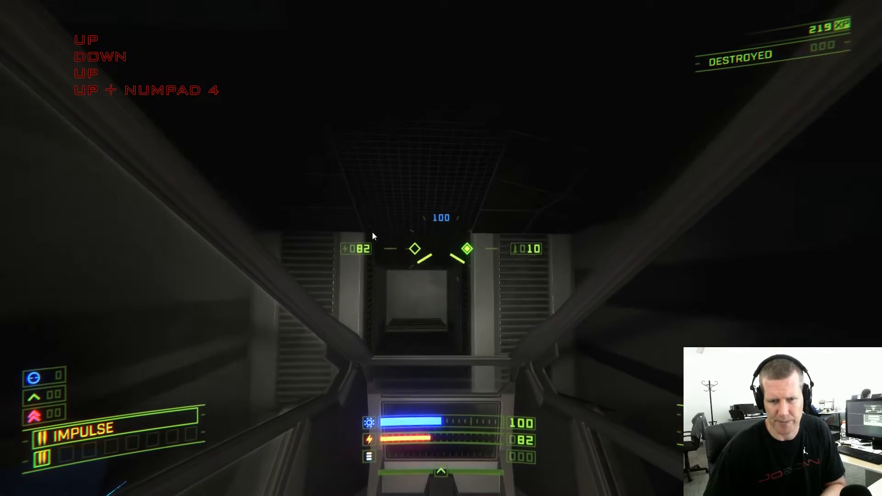
pyautogui.press('Down')
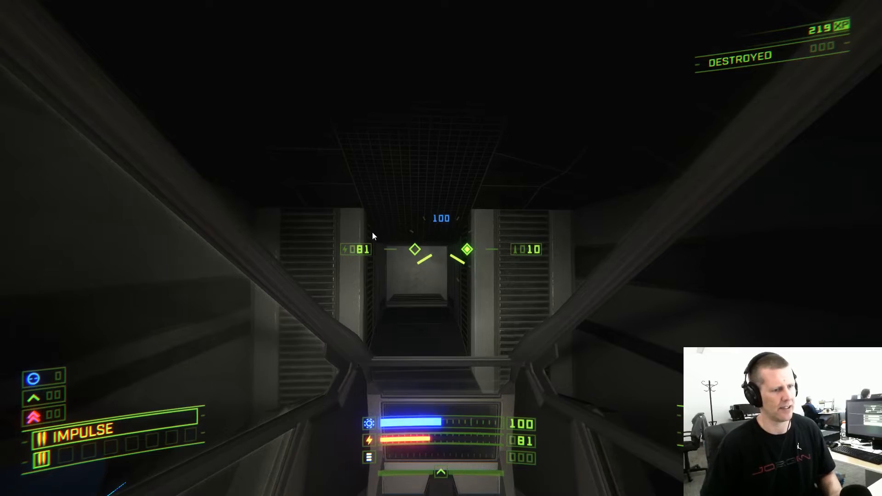
# Quit the mission to the main menu and switch to the Overload Level Editor
pyautogui.press('Escape')
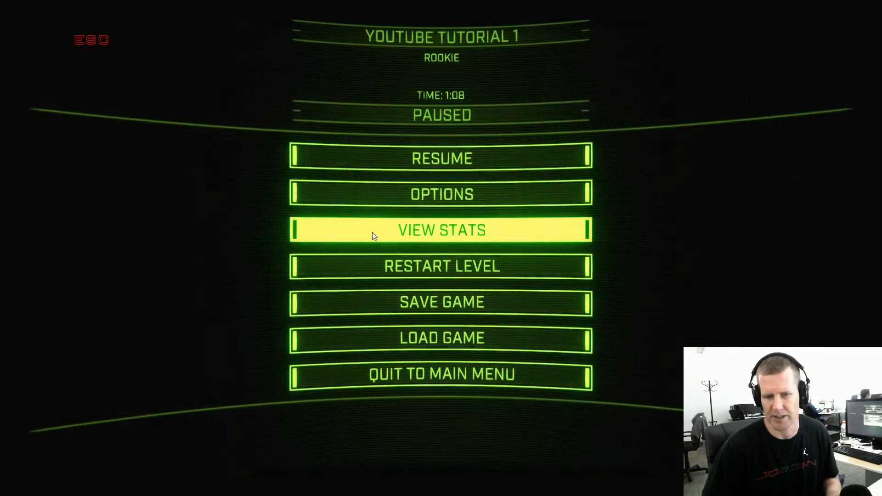
pyautogui.click(391, 372)
pyautogui.click(427, 255)
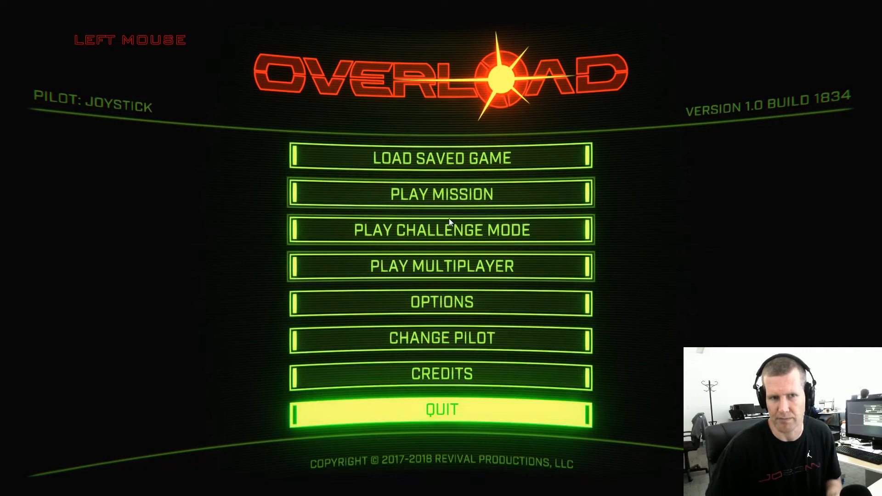
pyautogui.hotkey('alt', 'Tab')
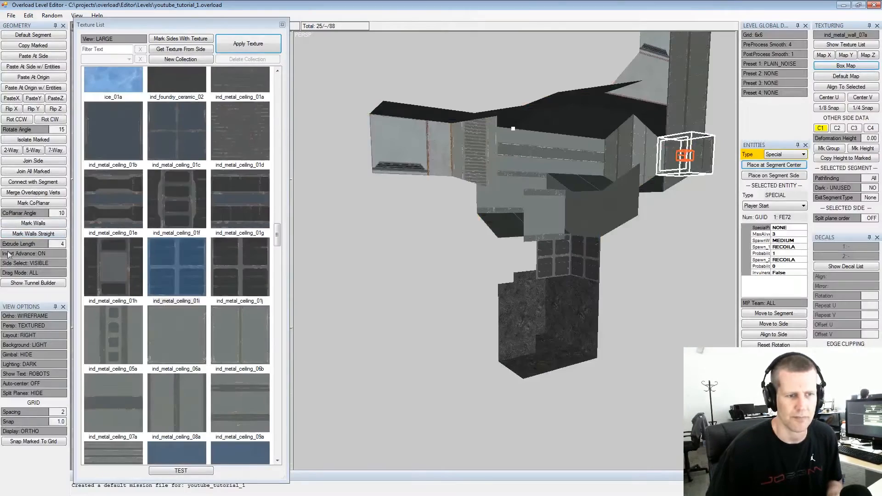
# Insert new segments on two marked wall sides of the rock-textured chamber below the shaft, and clear the marks
pyautogui.keyDown('alt'); pyautogui.moveTo(519, 208); pyautogui.dragTo(567, 253); pyautogui.keyUp('alt')
pyautogui.keyDown('alt'); pyautogui.moveTo(567, 252); pyautogui.dragTo(544, 201, button='middle'); pyautogui.keyUp('alt')
pyautogui.keyDown('alt'); pyautogui.scroll(2, 538, 212); pyautogui.keyUp('alt')
pyautogui.keyDown('alt'); pyautogui.moveTo(536, 221); pyautogui.dragTo(574, 244); pyautogui.keyUp('alt')
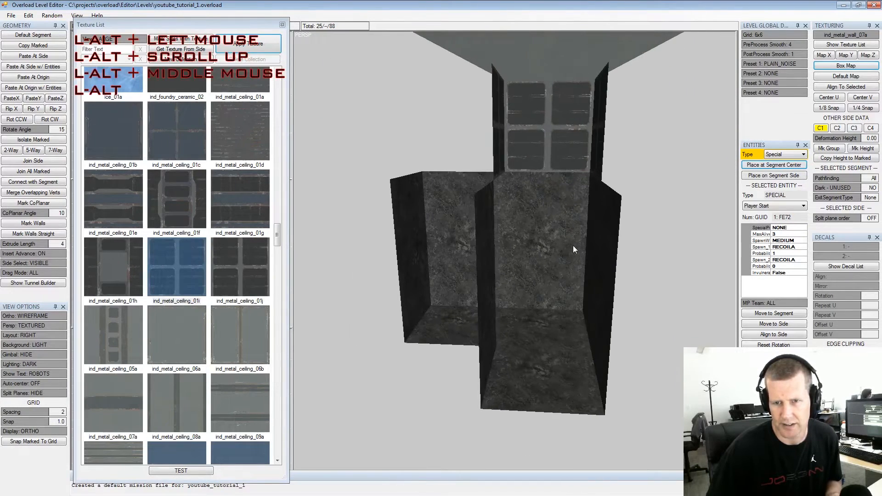
pyautogui.doubleClick(558, 252)
pyautogui.click(558, 251)
pyautogui.press('Tab')
pyautogui.press('space')
pyautogui.click(493, 255)
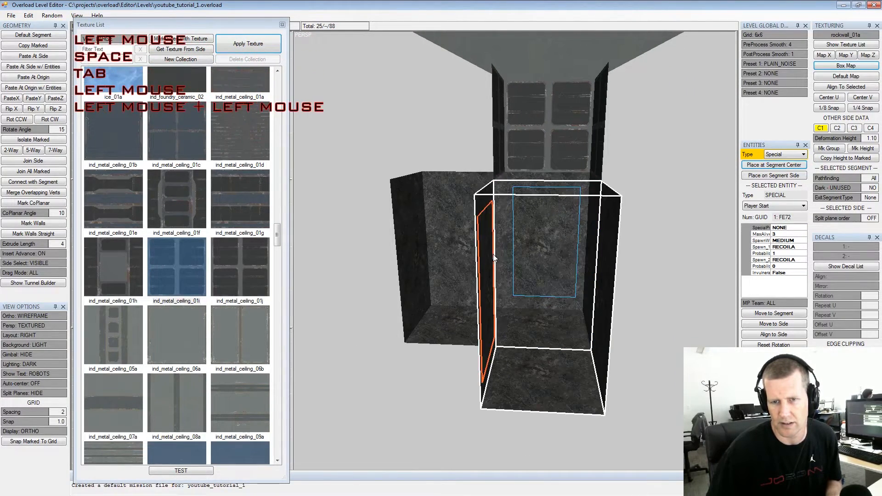
pyautogui.press('space')
pyautogui.keyDown('alt'); pyautogui.moveTo(527, 243); pyautogui.dragTo(518, 324); pyautogui.keyUp('alt')
pyautogui.keyDown('ctrl'); pyautogui.click(528, 243); pyautogui.keyUp('ctrl')
pyautogui.hotkey('shift', 'space')
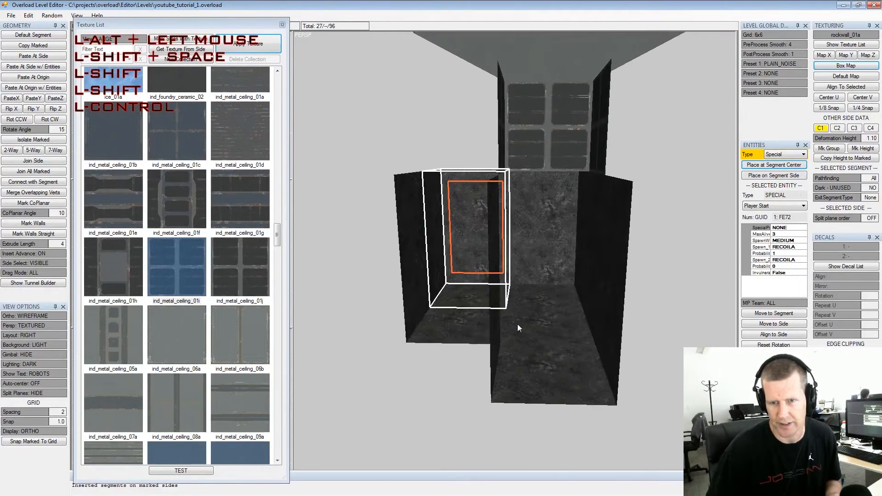
# Mark two floor sides of the rock chamber and insert segments below them, and clear the marks
pyautogui.click(522, 322)
pyautogui.press('space')
pyautogui.click(487, 322)
pyautogui.press('space')
pyautogui.press('ctrl+Insert')
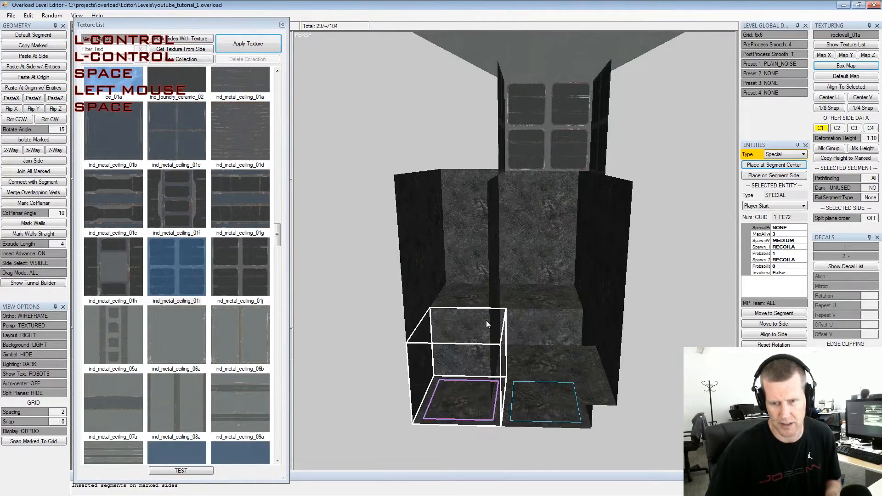
pyautogui.hotkey('shift', 'space')
# Extend the new rock shaft downward by inserting another pair of segments on its two floor sides
pyautogui.keyDown('alt'); pyautogui.moveTo(484, 321); pyautogui.dragTo(512, 317); pyautogui.keyUp('alt')
pyautogui.keyDown('alt'); pyautogui.moveTo(512, 316); pyautogui.dragTo(504, 276, button='middle'); pyautogui.keyUp('alt')
pyautogui.keyDown('alt'); pyautogui.scroll(-3, 503, 276); pyautogui.keyUp('alt')
pyautogui.moveTo(503, 276)
pyautogui.keyDown('alt'); pyautogui.mouseDown()
pyautogui.moveTo(499, 262)
pyautogui.moveTo(453, 270)
pyautogui.moveTo(476, 260)
pyautogui.moveTo(513, 271)
pyautogui.mouseUp(); pyautogui.keyUp('alt')
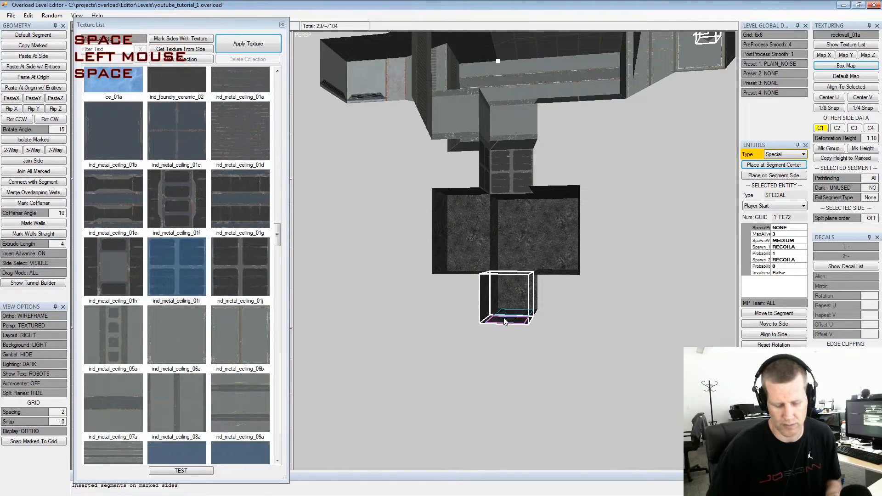
pyautogui.press('ctrl+Insert')
# Insert two segments on one side of the rock shaft's lowest pair and move them outward to slope the shaft wall
pyautogui.keyDown('alt'); pyautogui.moveTo(504, 318); pyautogui.dragTo(557, 318); pyautogui.keyUp('alt')
pyautogui.keyDown('shift'); pyautogui.click(534, 337); pyautogui.keyUp('shift')
pyautogui.hotkey('shift', 'space')
pyautogui.click(534, 338)
pyautogui.click(534, 337)
pyautogui.press('space')
pyautogui.click(507, 334)
pyautogui.press('space')
pyautogui.press('ctrl+Insert')
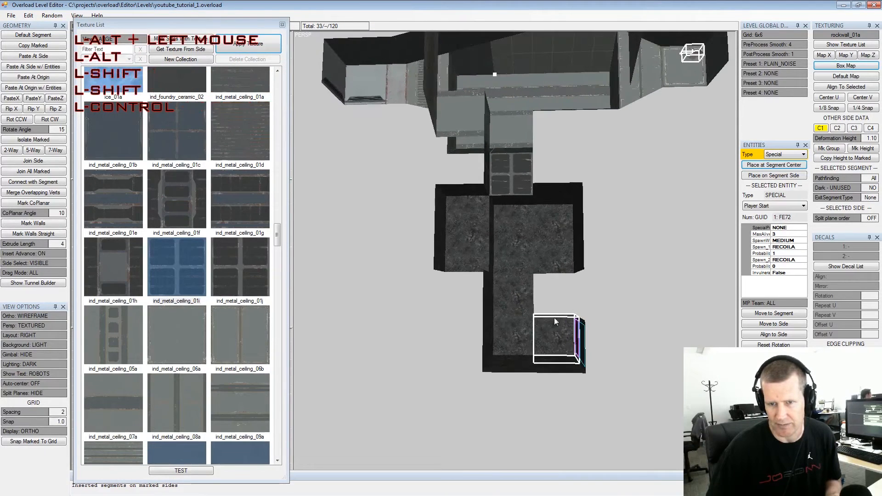
pyautogui.moveTo(608, 384); pyautogui.dragTo(607, 383)
pyautogui.moveTo(601, 376); pyautogui.dragTo(614, 377, button='right')
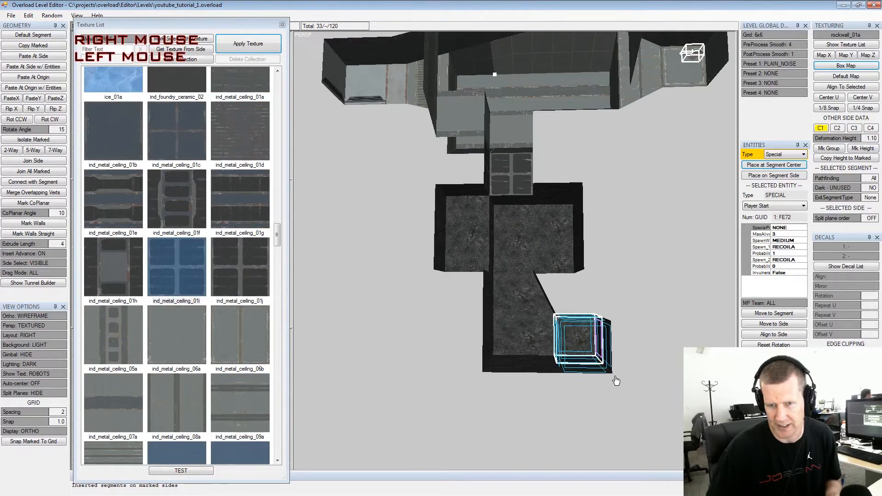
# Mark the two opposite wall sides of the lowest shaft segments and insert segments on them
pyautogui.keyDown('alt'); pyautogui.moveTo(493, 330); pyautogui.dragTo(487, 330); pyautogui.keyUp('alt')
pyautogui.click(514, 337)
pyautogui.press('space')
pyautogui.click(488, 338)
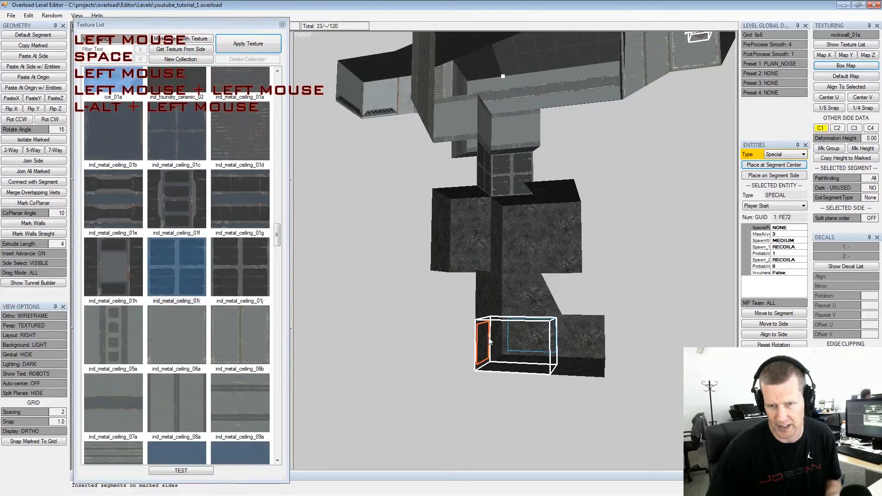
pyautogui.hotkey('shift', 'space')
pyautogui.press('space')
pyautogui.click(494, 337)
pyautogui.press('space')
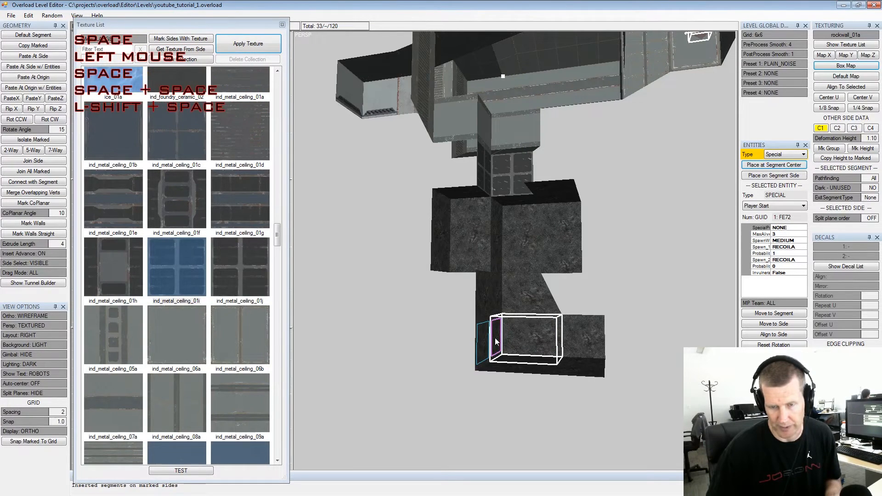
pyautogui.press('ctrl+Insert')
# Mark all floor sides of the lower rock chamber and move them downward to make the chamber taller
pyautogui.keyDown('alt'); pyautogui.moveTo(445, 360); pyautogui.dragTo(473, 345); pyautogui.keyUp('alt')
pyautogui.keyDown('alt'); pyautogui.scroll(-3, 473, 345); pyautogui.keyUp('alt')
pyautogui.moveTo(434, 324); pyautogui.dragTo(622, 380)
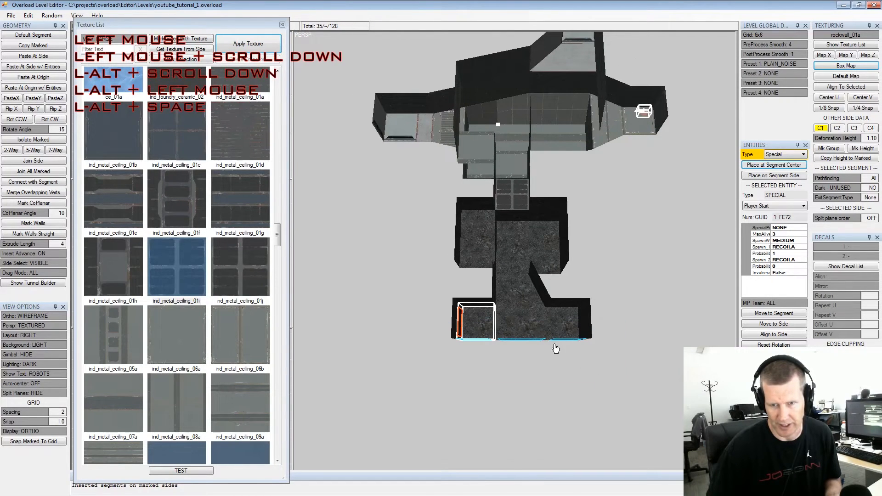
pyautogui.rightClick(556, 361)
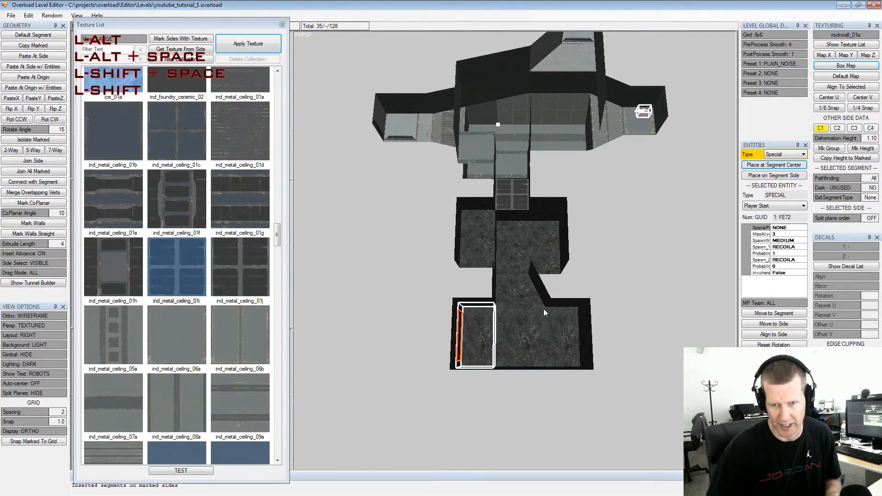
# Mark the wall sides along one long face of the lower rock chamber, move them outward, and clear the marks
pyautogui.keyDown('alt'); pyautogui.scroll(2, 544, 313); pyautogui.keyUp('alt')
pyautogui.keyDown('alt'); pyautogui.moveTo(544, 312); pyautogui.dragTo(542, 313); pyautogui.keyUp('alt')
pyautogui.keyDown('alt'); pyautogui.moveTo(541, 313); pyautogui.dragTo(547, 309, button='middle'); pyautogui.keyUp('alt')
pyautogui.keyDown('alt'); pyautogui.scroll(-2, 547, 310); pyautogui.keyUp('alt')
pyautogui.keyDown('alt'); pyautogui.moveTo(547, 309); pyautogui.dragTo(483, 283); pyautogui.keyUp('alt')
pyautogui.keyDown('alt'); pyautogui.scroll(3, 519, 281); pyautogui.keyUp('alt')
pyautogui.keyDown('alt'); pyautogui.moveTo(483, 283); pyautogui.dragTo(513, 258, button='middle'); pyautogui.keyUp('alt')
pyautogui.keyDown('alt'); pyautogui.scroll(-1, 513, 259); pyautogui.keyUp('alt')
pyautogui.moveTo(513, 258)
pyautogui.keyDown('alt'); pyautogui.mouseDown()
pyautogui.moveTo(525, 256)
pyautogui.moveTo(514, 249)
pyautogui.mouseUp(); pyautogui.keyUp('alt')
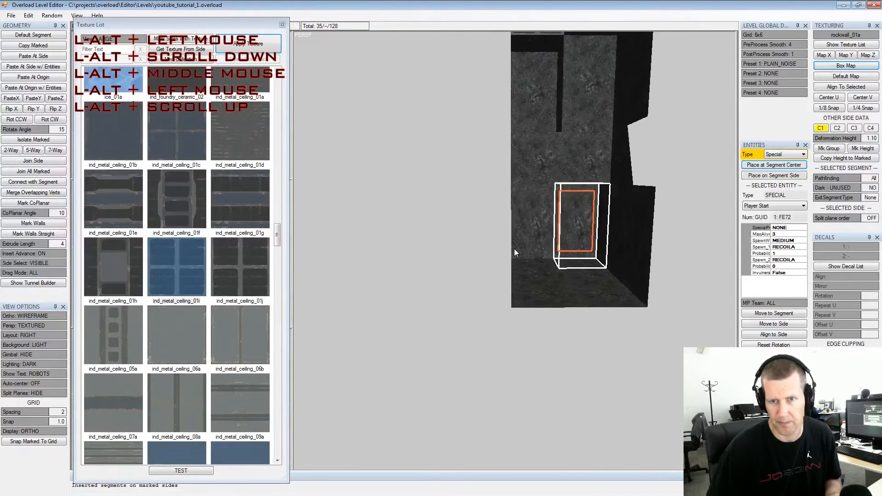
pyautogui.moveTo(490, 163); pyautogui.dragTo(524, 317)
pyautogui.moveTo(531, 288); pyautogui.dragTo(502, 290, button='right')
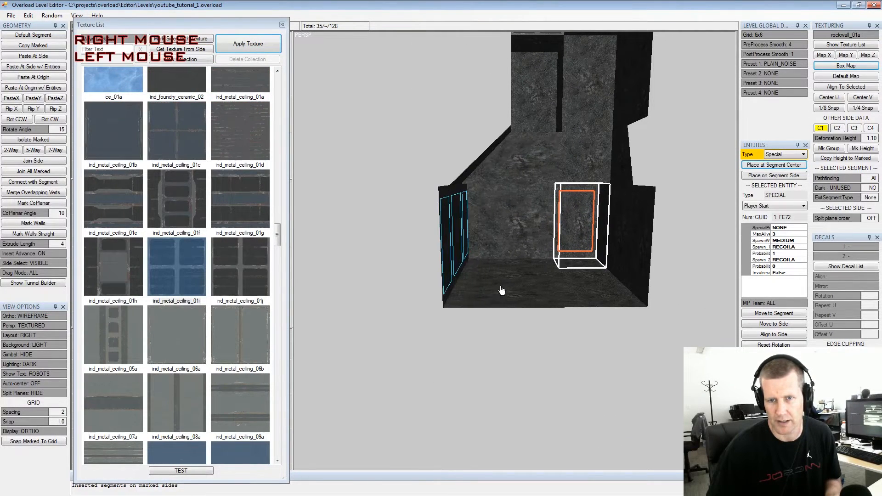
pyautogui.hotkey('shift', 'space')
# Move the lower rock chamber's opposite long wall outward as well, and clear the marks
pyautogui.keyDown('alt'); pyautogui.moveTo(563, 251); pyautogui.dragTo(538, 251); pyautogui.keyUp('alt')
pyautogui.keyDown('alt'); pyautogui.moveTo(539, 251); pyautogui.dragTo(520, 254, button='middle'); pyautogui.keyUp('alt')
pyautogui.keyDown('alt'); pyautogui.scroll(-2, 520, 255); pyautogui.keyUp('alt')
pyautogui.moveTo(524, 195); pyautogui.dragTo(576, 330)
pyautogui.moveTo(572, 319); pyautogui.dragTo(595, 315, button='right')
pyautogui.hotkey('shift', 'space')
# Examine the shape of the enlarged lower rock chamber from several angles
pyautogui.keyDown('alt'); pyautogui.moveTo(501, 266); pyautogui.dragTo(581, 269); pyautogui.keyUp('alt')
pyautogui.keyDown('alt'); pyautogui.scroll(2, 555, 283); pyautogui.keyUp('alt')
pyautogui.keyDown('alt'); pyautogui.moveTo(581, 269); pyautogui.dragTo(567, 290, button='middle'); pyautogui.keyUp('alt')
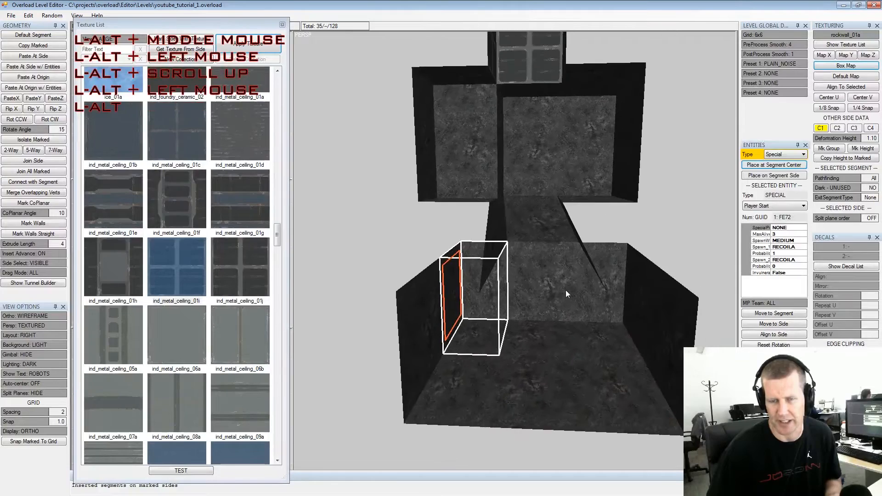
pyautogui.keyDown('alt'); pyautogui.scroll(2, 566, 291); pyautogui.keyUp('alt')
pyautogui.keyDown('alt'); pyautogui.moveTo(567, 291); pyautogui.dragTo(546, 293); pyautogui.keyUp('alt')
pyautogui.scroll(-3, 532, 285)
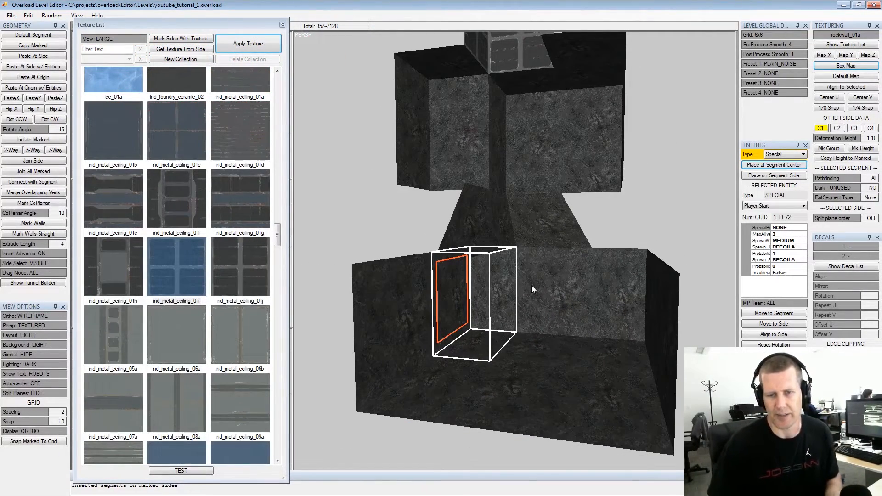
# Insert a new segment below a middle floor side of the lower rock chamber to start a sunken trench
pyautogui.keyDown('alt'); pyautogui.moveTo(553, 281); pyautogui.dragTo(499, 275); pyautogui.keyUp('alt')
pyautogui.keyDown('alt'); pyautogui.moveTo(498, 275); pyautogui.dragTo(498, 249, button='middle'); pyautogui.keyUp('alt')
pyautogui.keyDown('alt'); pyautogui.scroll(2, 498, 249); pyautogui.keyUp('alt')
pyautogui.keyDown('alt'); pyautogui.moveTo(498, 249); pyautogui.dragTo(570, 225); pyautogui.keyUp('alt')
pyautogui.keyDown('alt'); pyautogui.scroll(-3, 562, 243); pyautogui.keyUp('alt')
pyautogui.keyDown('alt'); pyautogui.moveTo(562, 243); pyautogui.dragTo(545, 208, button='middle'); pyautogui.keyUp('alt')
pyautogui.keyDown('alt'); pyautogui.moveTo(545, 208); pyautogui.dragTo(550, 283); pyautogui.keyUp('alt')
pyautogui.keyDown('alt'); pyautogui.moveTo(550, 283); pyautogui.dragTo(556, 274, button='middle'); pyautogui.keyUp('alt')
pyautogui.moveTo(556, 273)
pyautogui.keyDown('alt'); pyautogui.mouseDown()
pyautogui.moveTo(563, 263)
pyautogui.moveTo(571, 276)
pyautogui.mouseUp(); pyautogui.keyUp('alt')
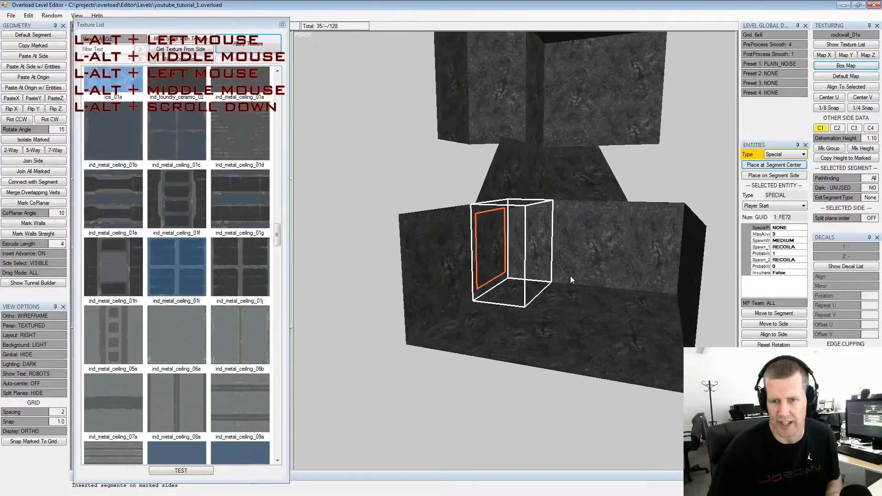
pyautogui.click(567, 327)
pyautogui.moveTo(567, 327)
pyautogui.keyDown('alt'); pyautogui.mouseDown()
pyautogui.moveTo(536, 319)
pyautogui.moveTo(558, 313)
pyautogui.moveTo(565, 325)
pyautogui.mouseUp(); pyautogui.keyUp('alt')
pyautogui.press('Insert')
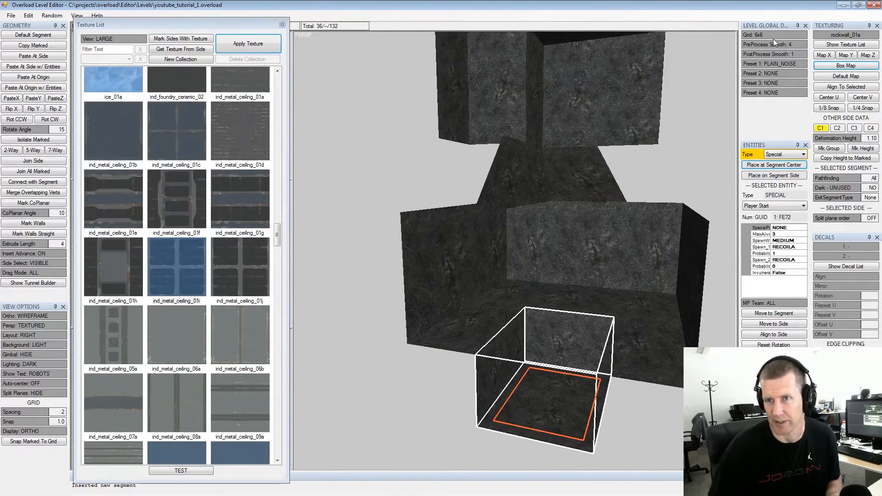
# Mark the four wall sides at one end of the chamber and trench, insert segments on them, move those ends outward, and clear the marks
pyautogui.keyDown('alt'); pyautogui.moveTo(623, 333); pyautogui.dragTo(546, 308); pyautogui.keyUp('alt')
pyautogui.keyDown('alt'); pyautogui.moveTo(547, 307); pyautogui.dragTo(598, 294, button='middle'); pyautogui.keyUp('alt')
pyautogui.keyDown('alt'); pyautogui.scroll(-1, 598, 294); pyautogui.keyUp('alt')
pyautogui.keyDown('alt'); pyautogui.moveTo(599, 294); pyautogui.dragTo(440, 302); pyautogui.keyUp('alt')
pyautogui.click(435, 298)
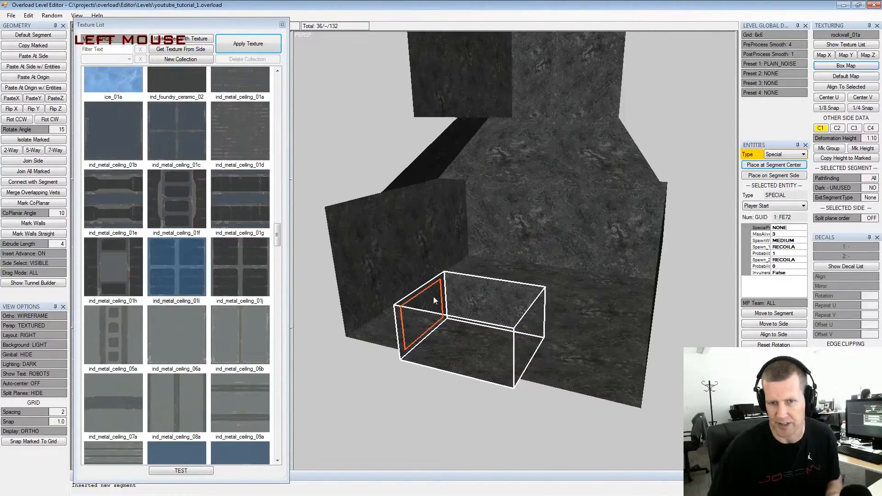
pyautogui.press('space')
pyautogui.click(416, 269)
pyautogui.press('space')
pyautogui.click(376, 269)
pyautogui.press('space')
pyautogui.click(444, 232)
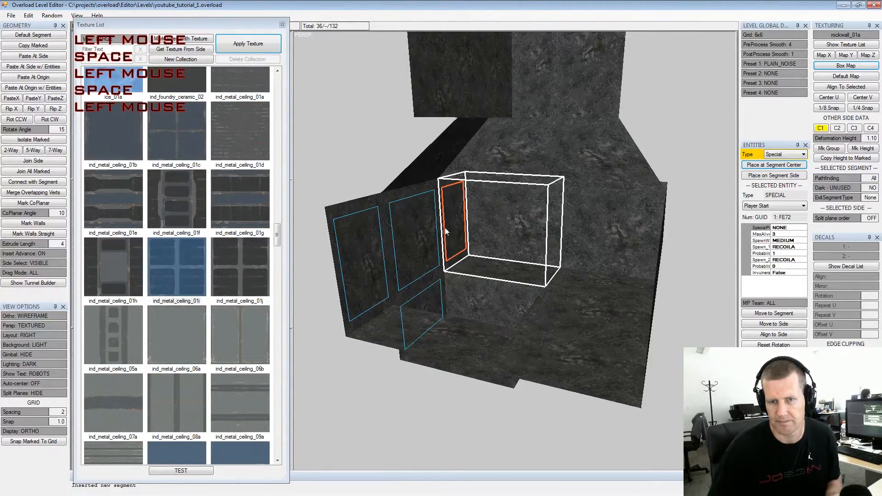
pyautogui.press('space')
pyautogui.press('ctrl+Insert')
pyautogui.press('KP_4')
pyautogui.press('KP_4')
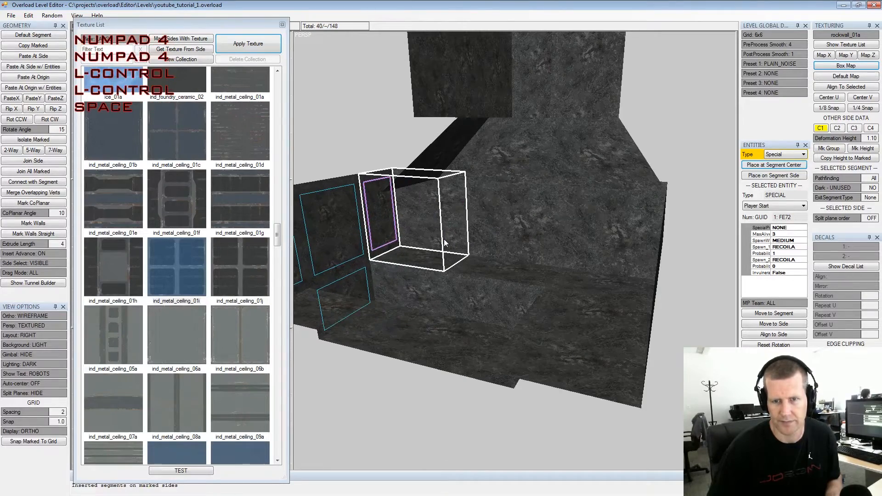
pyautogui.hotkey('shift', 'space')
# Mark the two floor sides of the sunken trench and apply the lava_v2 texture to them
pyautogui.keyDown('alt'); pyautogui.moveTo(444, 241); pyautogui.dragTo(535, 255); pyautogui.keyUp('alt')
pyautogui.keyDown('alt'); pyautogui.moveTo(535, 252); pyautogui.dragTo(576, 239, button='middle'); pyautogui.keyUp('alt')
pyautogui.keyDown('alt'); pyautogui.scroll(-2, 577, 239); pyautogui.keyUp('alt')
pyautogui.keyDown('alt'); pyautogui.moveTo(577, 239); pyautogui.dragTo(538, 238); pyautogui.keyUp('alt')
pyautogui.keyDown('alt'); pyautogui.moveTo(539, 238); pyautogui.dragTo(546, 253, button='middle'); pyautogui.keyUp('alt')
pyautogui.keyDown('alt'); pyautogui.moveTo(547, 253); pyautogui.dragTo(581, 258); pyautogui.keyUp('alt')
pyautogui.keyDown('alt'); pyautogui.scroll(2, 545, 272); pyautogui.keyUp('alt')
pyautogui.click(577, 261)
pyautogui.press('space')
pyautogui.click(543, 298)
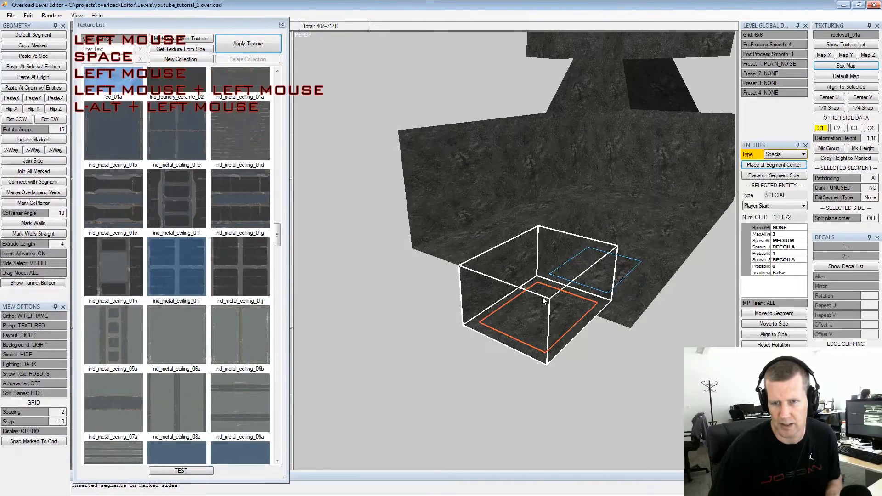
pyautogui.press('space')
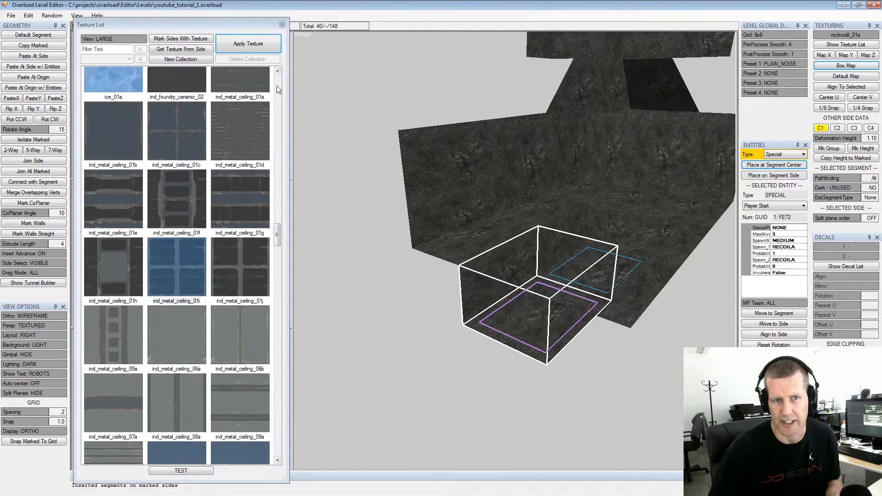
pyautogui.moveTo(277, 233); pyautogui.dragTo(277, 340)
pyautogui.click(239, 299)
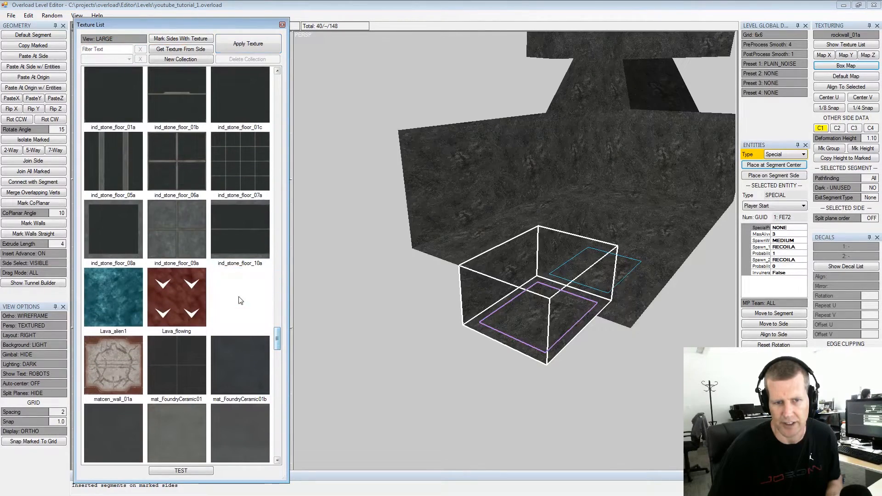
pyautogui.click(239, 37)
pyautogui.keyDown('shift'); pyautogui.click(619, 275); pyautogui.keyUp('shift')
# Map the lava texture on both trench floor sides along the Y axis and clear the marks
pyautogui.keyDown('alt'); pyautogui.moveTo(594, 260); pyautogui.dragTo(569, 289); pyautogui.keyUp('alt')
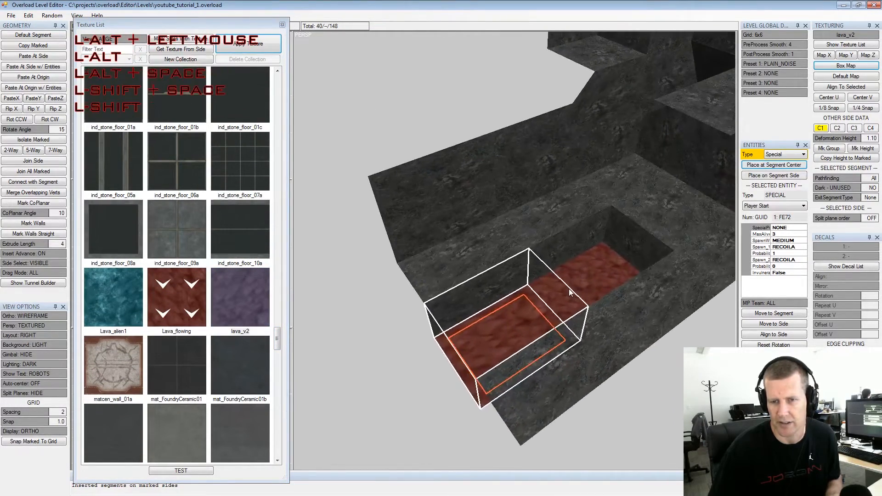
pyautogui.click(569, 289)
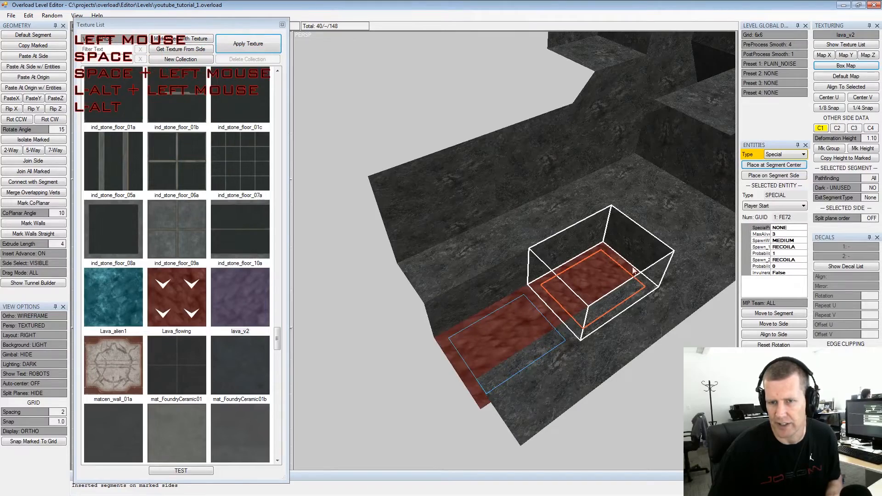
pyautogui.click(854, 58)
pyautogui.scroll(3, 598, 264)
pyautogui.hotkey('shift', 'space')
# Examine the lava trench and surrounding rock chamber from several angles, checking the floor's texture alignment
pyautogui.keyDown('alt'); pyautogui.moveTo(590, 261); pyautogui.dragTo(582, 262); pyautogui.keyUp('alt')
pyautogui.keyDown('alt'); pyautogui.moveTo(580, 258); pyautogui.dragTo(574, 255, button='middle'); pyautogui.keyUp('alt')
pyautogui.keyDown('alt'); pyautogui.moveTo(574, 254); pyautogui.dragTo(542, 239); pyautogui.keyUp('alt')
pyautogui.keyDown('alt'); pyautogui.scroll(2, 533, 248); pyautogui.keyUp('alt')
pyautogui.keyDown('alt'); pyautogui.scroll(-2, 542, 219); pyautogui.keyUp('alt')
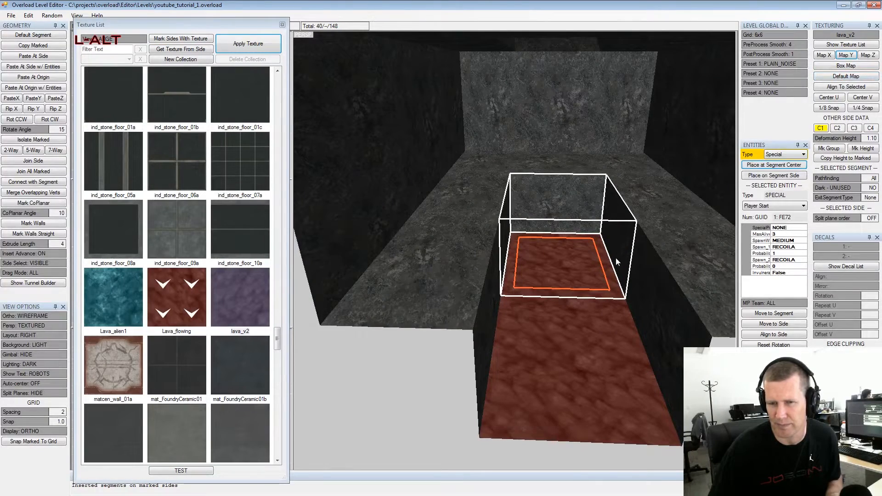
pyautogui.keyDown('alt'); pyautogui.moveTo(616, 258); pyautogui.dragTo(591, 261); pyautogui.keyUp('alt')
pyautogui.keyDown('alt'); pyautogui.moveTo(591, 261); pyautogui.dragTo(567, 264, button='middle'); pyautogui.keyUp('alt')
pyautogui.keyDown('alt'); pyautogui.scroll(2, 566, 265); pyautogui.keyUp('alt')
pyautogui.keyDown('alt'); pyautogui.moveTo(567, 264); pyautogui.dragTo(569, 239); pyautogui.keyUp('alt')
pyautogui.keyDown('alt'); pyautogui.scroll(-2, 569, 239); pyautogui.keyUp('alt')
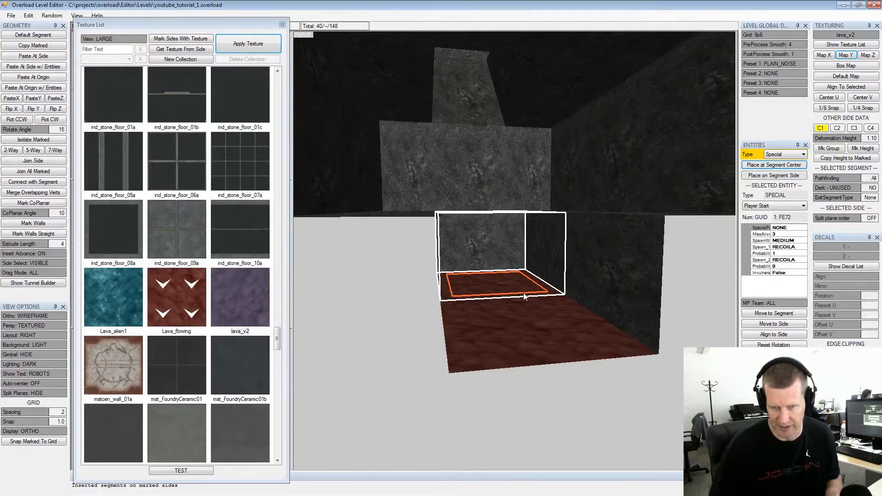
pyautogui.keyDown('alt'); pyautogui.moveTo(553, 272); pyautogui.dragTo(508, 272); pyautogui.keyUp('alt')
pyautogui.keyDown('alt'); pyautogui.moveTo(508, 271); pyautogui.dragTo(536, 268, button='middle'); pyautogui.keyUp('alt')
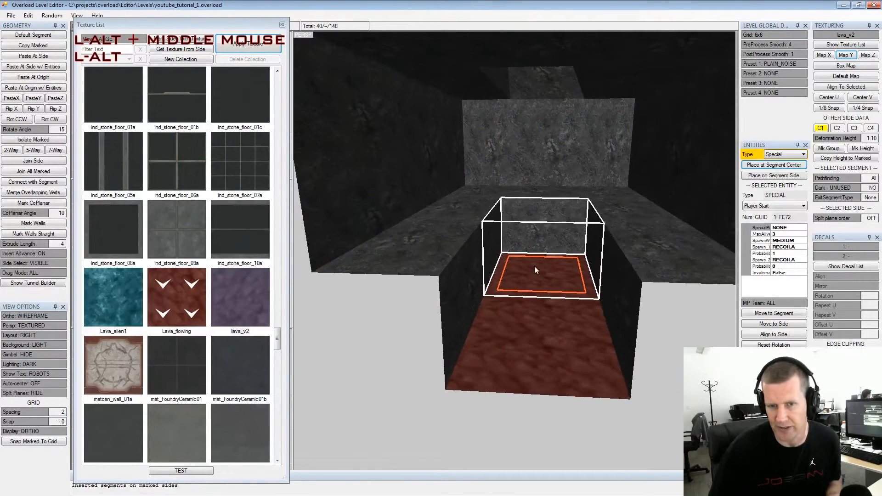
pyautogui.keyDown('alt'); pyautogui.moveTo(536, 268); pyautogui.dragTo(534, 288); pyautogui.keyUp('alt')
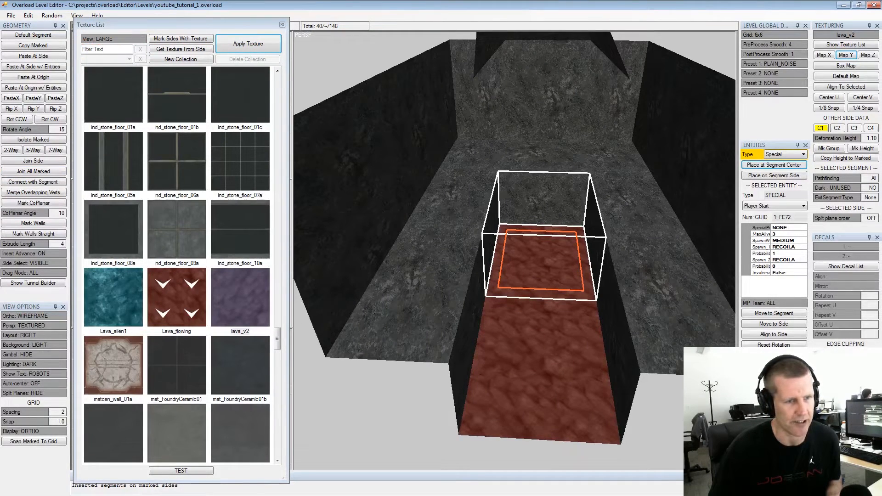
# Close the texture list and bring the full level into the perspective view
pyautogui.click(283, 25)
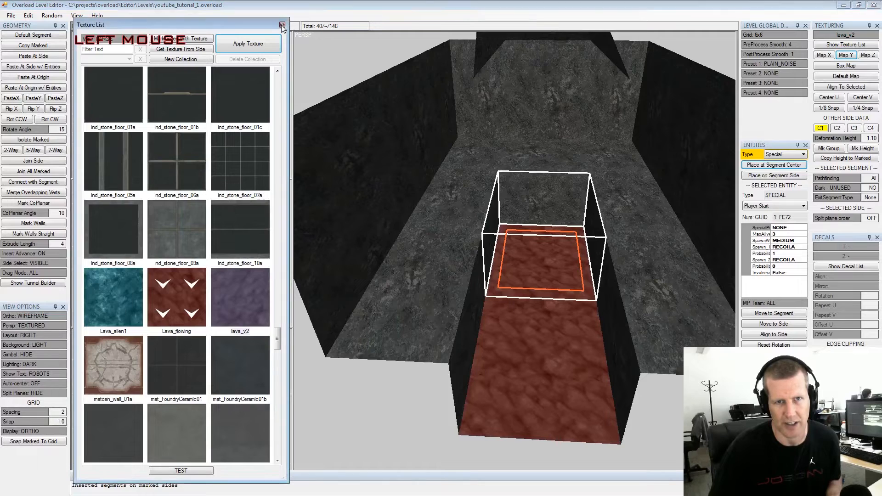
pyautogui.keyDown('alt'); pyautogui.moveTo(438, 145); pyautogui.dragTo(482, 158); pyautogui.keyUp('alt')
pyautogui.keyDown('alt'); pyautogui.scroll(-3, 494, 181); pyautogui.keyUp('alt')
pyautogui.keyDown('alt'); pyautogui.moveTo(483, 158); pyautogui.dragTo(492, 174, button='middle'); pyautogui.keyUp('alt')
pyautogui.keyDown('alt'); pyautogui.moveTo(492, 175); pyautogui.dragTo(490, 181); pyautogui.keyUp('alt')
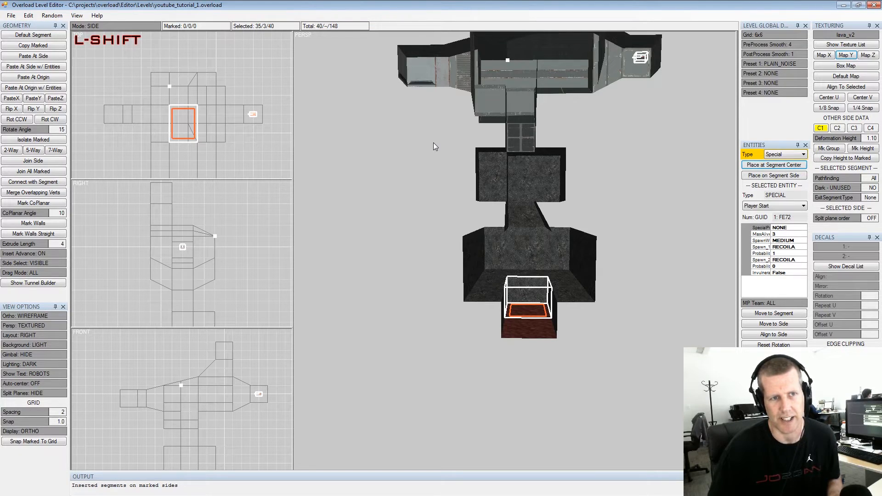
# Mark the segments of the rock-textured area, hide the unmarked segments, and unhide the hidden segments again
pyautogui.moveTo(437, 139); pyautogui.dragTo(658, 339)
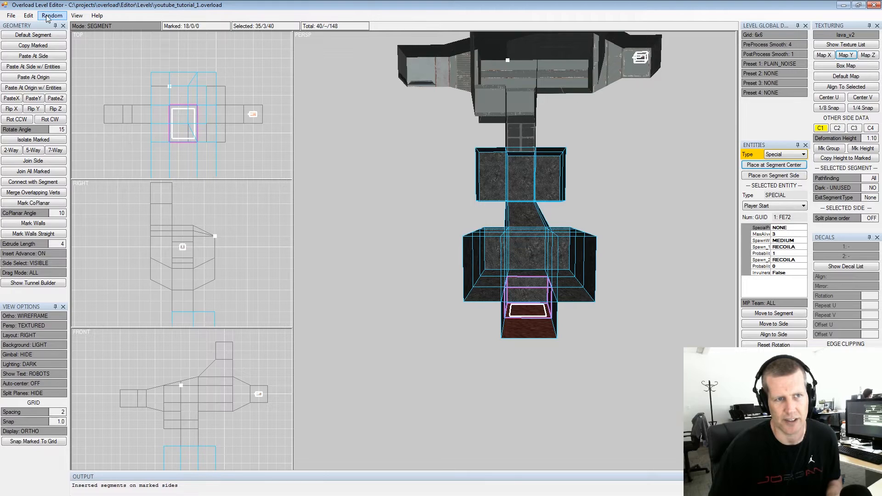
pyautogui.click(28, 16)
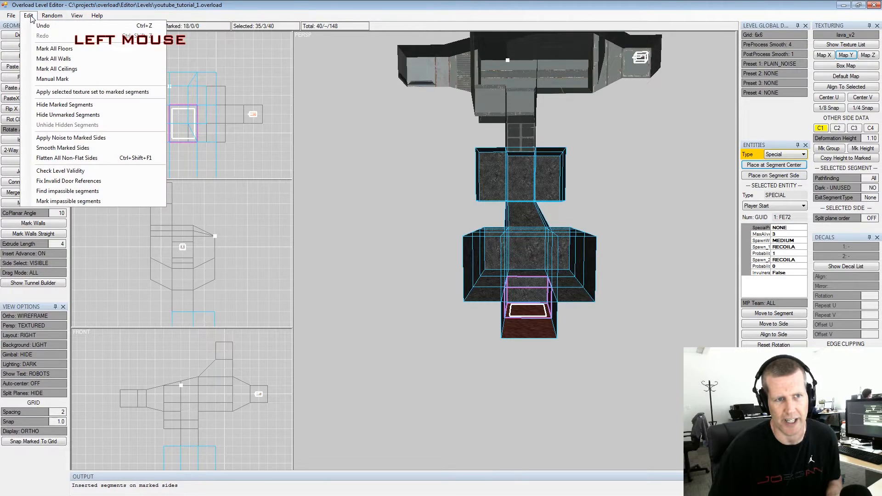
pyautogui.click(63, 115)
pyautogui.moveTo(428, 147); pyautogui.dragTo(490, 203)
pyautogui.keyDown('alt'); pyautogui.scroll(3, 493, 214); pyautogui.keyUp('alt')
pyautogui.click(28, 15)
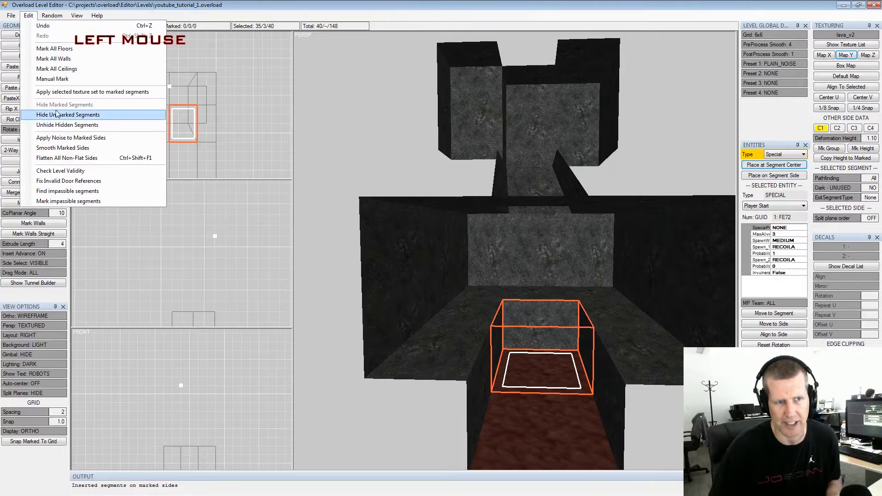
pyautogui.click(63, 125)
pyautogui.scroll(-3, 404, 157)
# Mark all segments of the rock-textured area, hide the unmarked segments, and clear the marks
pyautogui.moveTo(405, 132); pyautogui.dragTo(676, 395)
pyautogui.click(30, 17)
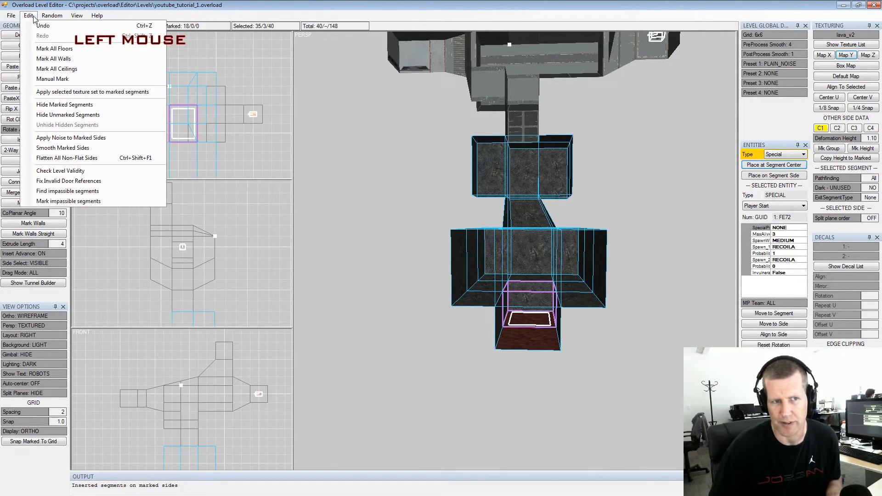
pyautogui.click(63, 115)
pyautogui.click(494, 174)
# In the top view, mark the middle vertices at the lava trench's open-ended side of the chamber and move them outward
pyautogui.keyDown('alt'); pyautogui.moveTo(543, 246); pyautogui.dragTo(535, 222); pyautogui.keyUp('alt')
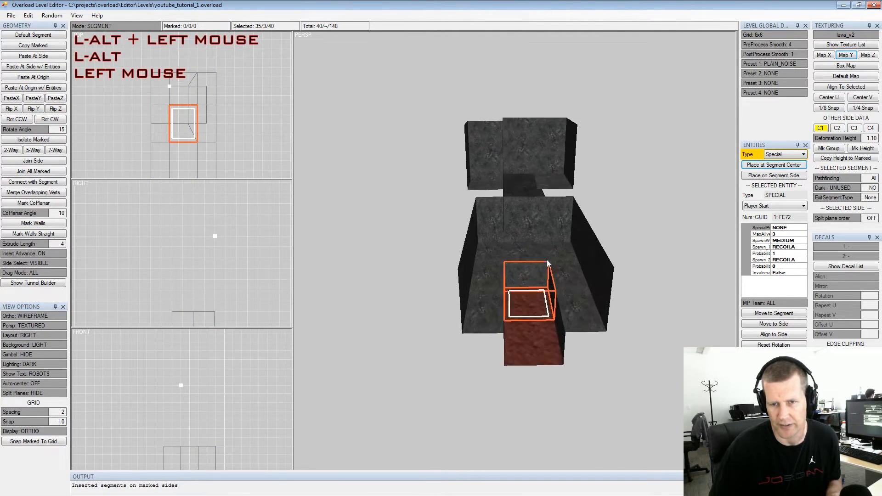
pyautogui.keyDown('alt'); pyautogui.scroll(3, 545, 258); pyautogui.keyUp('alt')
pyautogui.keyDown('alt'); pyautogui.moveTo(544, 255); pyautogui.dragTo(474, 241); pyautogui.keyUp('alt')
pyautogui.keyDown('alt'); pyautogui.moveTo(474, 241); pyautogui.dragTo(479, 202, button='middle'); pyautogui.keyUp('alt')
pyautogui.keyDown('alt'); pyautogui.moveTo(479, 202); pyautogui.dragTo(515, 265); pyautogui.keyUp('alt')
pyautogui.moveTo(205, 134); pyautogui.dragTo(159, 79, button='middle')
pyautogui.press('Tab')
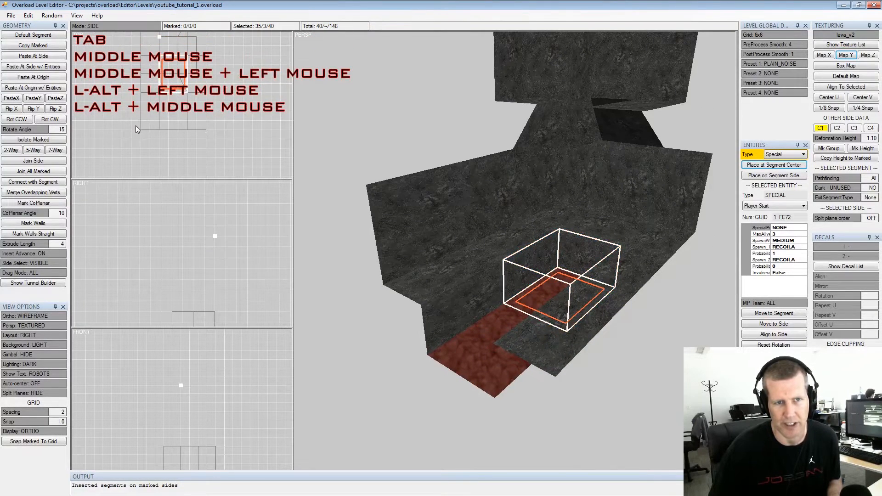
pyautogui.moveTo(135, 123); pyautogui.dragTo(193, 144)
pyautogui.keyDown('shift'); pyautogui.moveTo(185, 133); pyautogui.dragTo(186, 147, button='right'); pyautogui.keyUp('shift')
# Move the middle vertices of both long chamber walls outward in the top view to bow the walls
pyautogui.keyDown('shift'); pyautogui.moveTo(131, 46); pyautogui.dragTo(146, 98); pyautogui.keyUp('shift')
pyautogui.keyDown('shift'); pyautogui.moveTo(146, 98); pyautogui.dragTo(136, 97, button='right'); pyautogui.keyUp('shift')
pyautogui.moveTo(202, 48); pyautogui.dragTo(228, 108)
pyautogui.keyDown('shift'); pyautogui.moveTo(226, 105); pyautogui.dragTo(232, 102, button='right'); pyautogui.keyUp('shift')
# Move the middle vertices at the chamber's opposite end outward in the top view and clear the marks
pyautogui.moveTo(216, 87); pyautogui.dragTo(209, 146, button='middle')
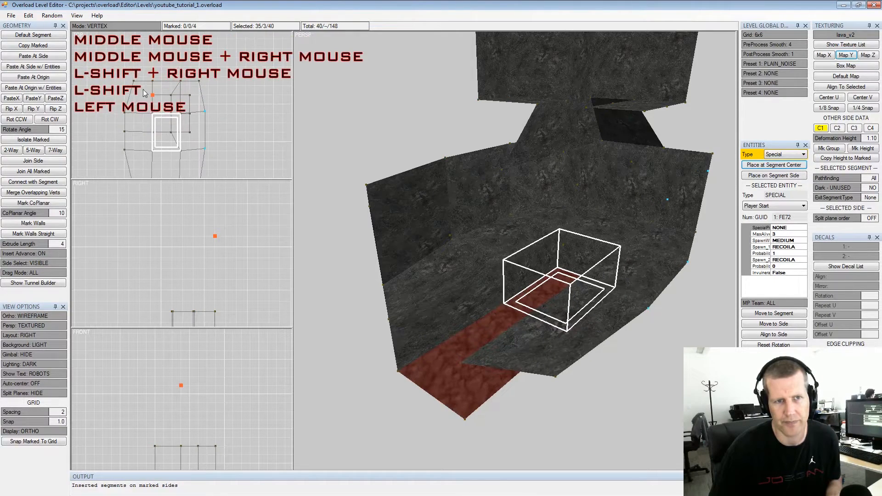
pyautogui.moveTo(147, 76); pyautogui.dragTo(162, 82)
pyautogui.keyDown('shift'); pyautogui.moveTo(184, 89); pyautogui.dragTo(180, 78, button='right'); pyautogui.keyUp('shift')
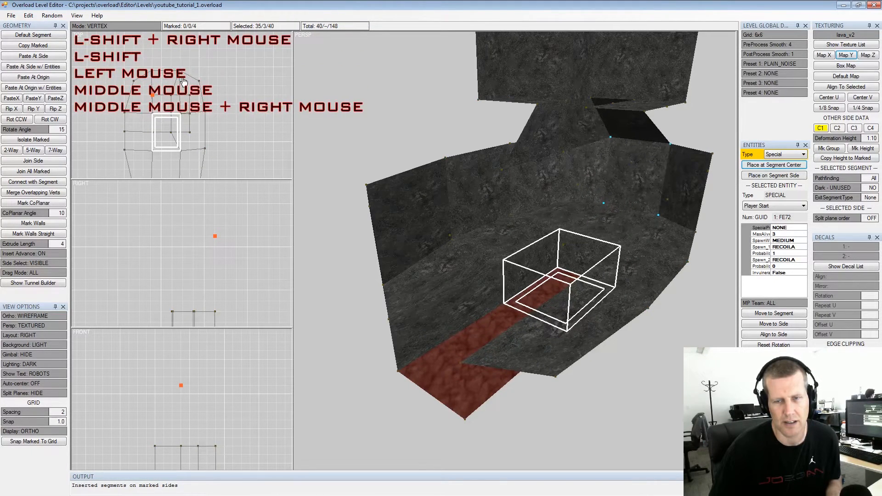
pyautogui.hotkey('shift', 'space')
# In the front view, mark the lower outer vertices of one long chamber wall and move them up and slightly inward
pyautogui.keyDown('alt'); pyautogui.moveTo(585, 195); pyautogui.dragTo(562, 200); pyautogui.keyUp('alt')
pyautogui.keyDown('alt'); pyautogui.moveTo(562, 200); pyautogui.dragTo(562, 195, button='middle'); pyautogui.keyUp('alt')
pyautogui.moveTo(204, 289); pyautogui.dragTo(226, 155, button='middle')
pyautogui.scroll(-4, 189, 381)
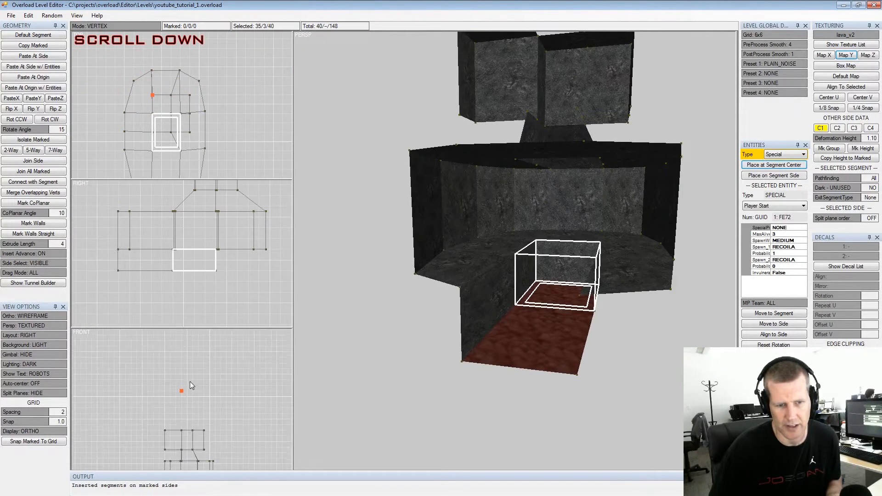
pyautogui.scroll(5, 179, 366)
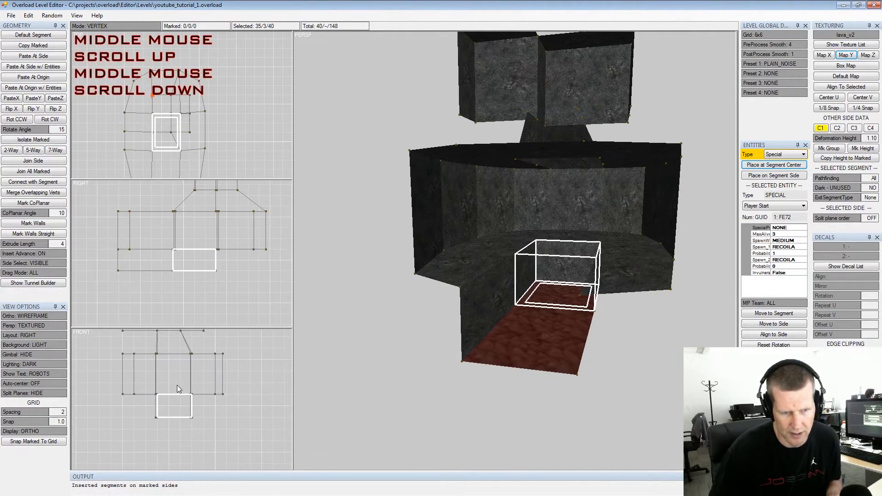
pyautogui.moveTo(117, 385); pyautogui.dragTo(152, 402)
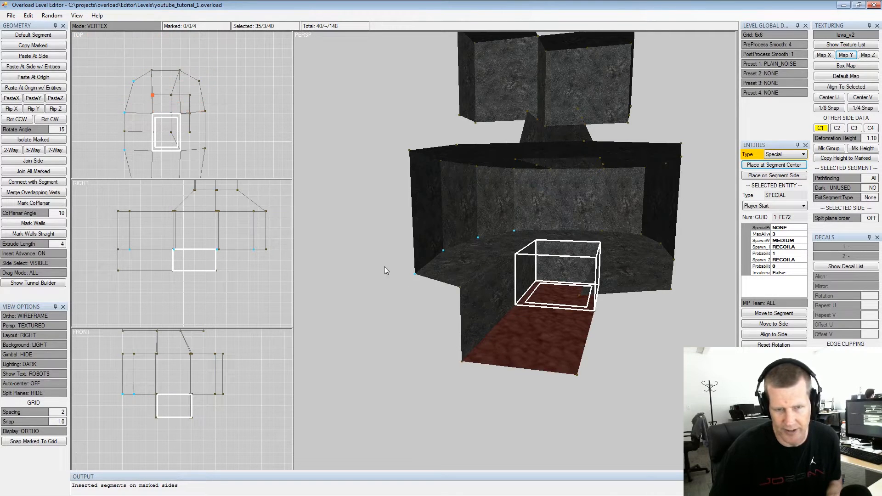
pyautogui.keyDown('shift'); pyautogui.moveTo(140, 388); pyautogui.dragTo(143, 380, button='right'); pyautogui.keyUp('shift')
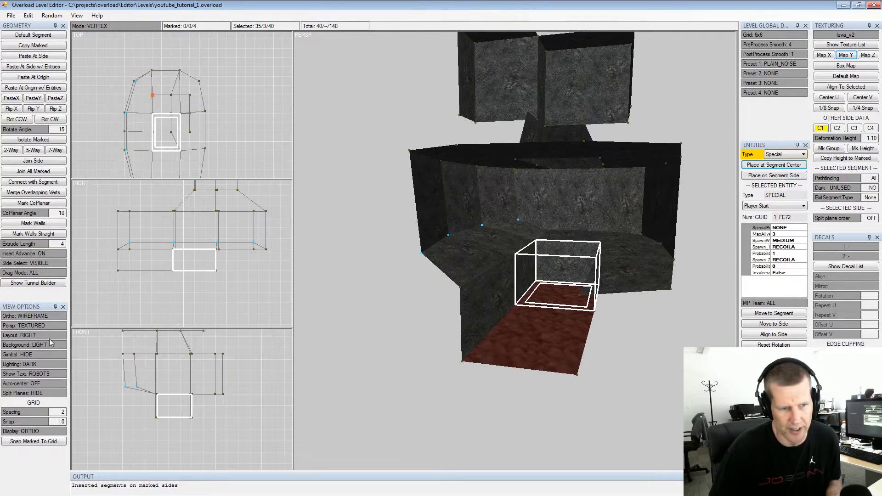
# Set the perspective display to WIRE_TEXTURE and lower the upper outer vertices of the same long chamber wall
pyautogui.click(32, 327)
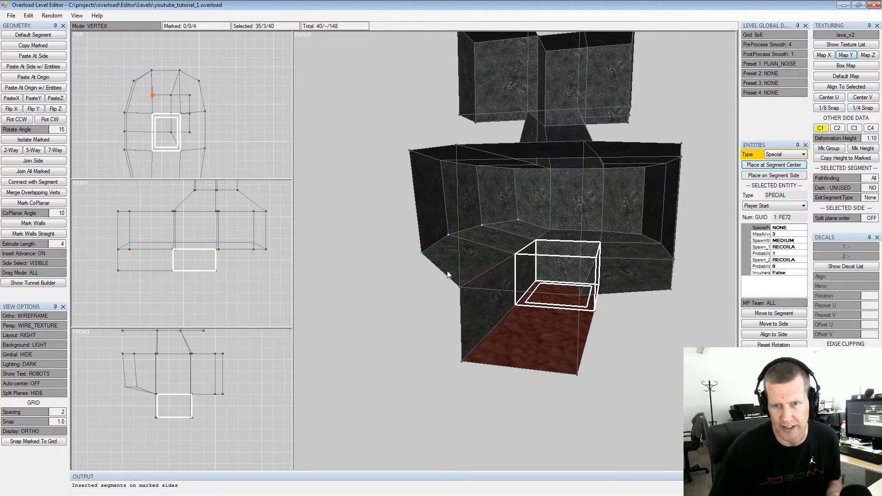
pyautogui.keyDown('alt'); pyautogui.moveTo(448, 275); pyautogui.dragTo(478, 245); pyautogui.keyUp('alt')
pyautogui.keyDown('alt'); pyautogui.moveTo(479, 245); pyautogui.dragTo(514, 237, button='middle'); pyautogui.keyUp('alt')
pyautogui.keyDown('alt'); pyautogui.moveTo(514, 237); pyautogui.dragTo(521, 225); pyautogui.keyUp('alt')
pyautogui.moveTo(447, 187); pyautogui.dragTo(509, 223)
pyautogui.keyDown('shift'); pyautogui.moveTo(509, 223); pyautogui.dragTo(510, 232, button='right'); pyautogui.keyUp('shift')
pyautogui.hotkey('shift', 'space')
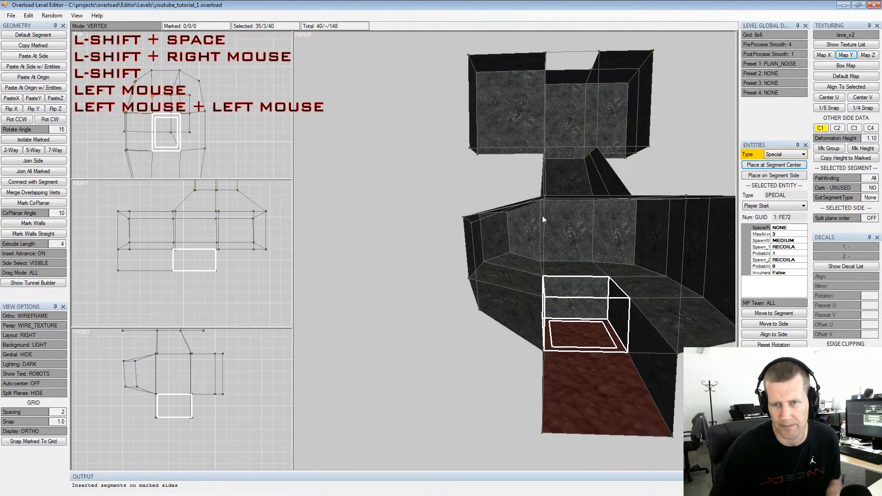
# Lower the upper vertices and raise the lower vertices of the opposite long chamber wall, and clear the marks
pyautogui.moveTo(535, 217); pyautogui.dragTo(496, 220, button='middle')
pyautogui.scroll(-2, 497, 220)
pyautogui.keyDown('alt'); pyautogui.moveTo(525, 222); pyautogui.dragTo(579, 232); pyautogui.keyUp('alt')
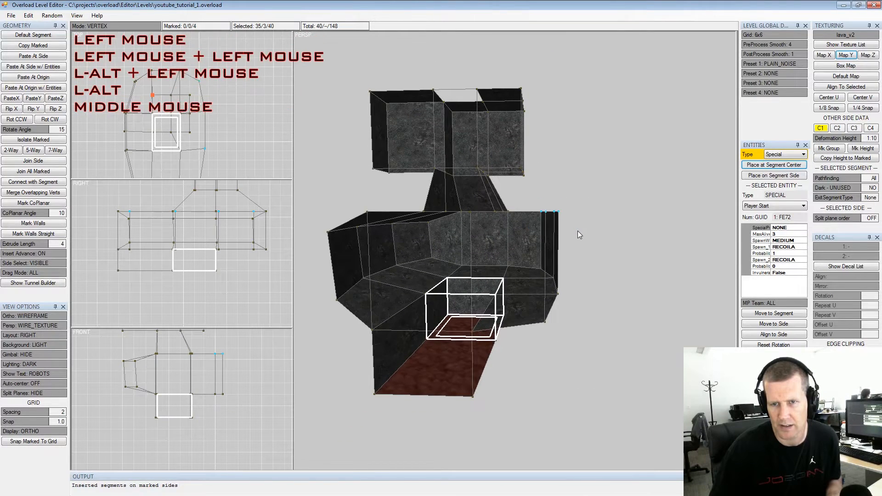
pyautogui.keyDown('shift'); pyautogui.moveTo(579, 232); pyautogui.dragTo(575, 243, button='right'); pyautogui.keyUp('shift')
pyautogui.hotkey('shift', 'space')
pyautogui.keyDown('alt'); pyautogui.moveTo(542, 295); pyautogui.dragTo(575, 321); pyautogui.keyUp('alt')
pyautogui.keyDown('shift'); pyautogui.moveTo(539, 284); pyautogui.dragTo(541, 282, button='right'); pyautogui.keyUp('shift')
pyautogui.hotkey('shift', 'space')
# In the top view, move the long wall's vertices level with the trench segment joint farther outward and clear the marks
pyautogui.hotkey('alt', 'space')
pyautogui.keyDown('alt'); pyautogui.moveTo(540, 277); pyautogui.dragTo(617, 292); pyautogui.keyUp('alt')
pyautogui.keyDown('alt'); pyautogui.moveTo(617, 291); pyautogui.dragTo(589, 272, button='middle'); pyautogui.keyUp('alt')
pyautogui.keyDown('alt'); pyautogui.moveTo(589, 271); pyautogui.dragTo(419, 306); pyautogui.keyUp('alt')
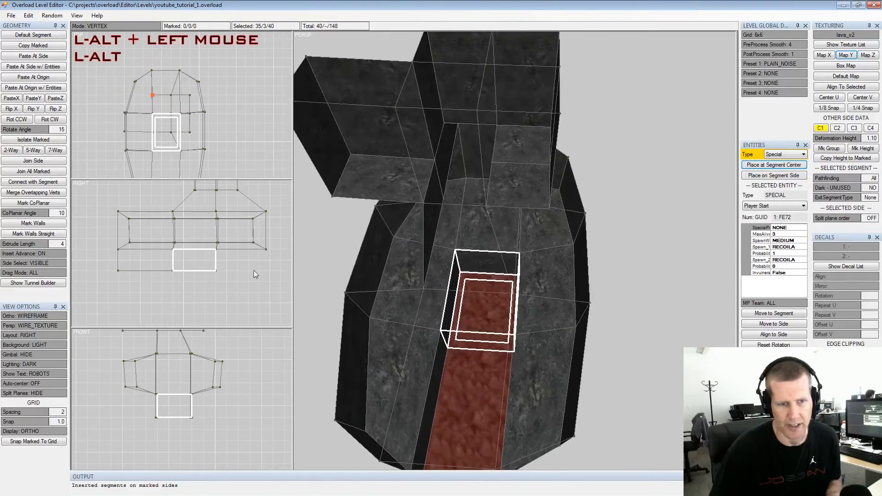
pyautogui.moveTo(159, 166); pyautogui.dragTo(117, 134, button='middle')
pyautogui.moveTo(115, 134); pyautogui.dragTo(144, 150)
pyautogui.keyDown('shift'); pyautogui.moveTo(144, 151); pyautogui.dragTo(137, 153, button='right'); pyautogui.keyUp('shift')
pyautogui.hotkey('shift', 'space')
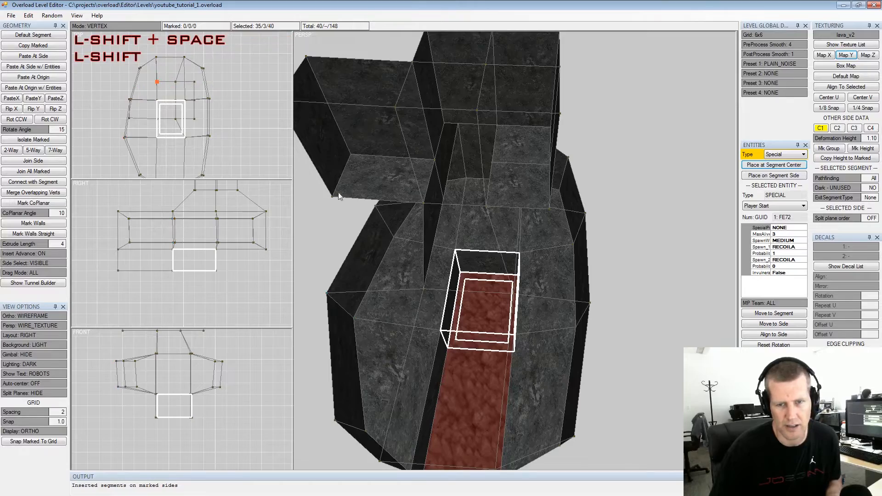
# Mark the two vertices on one side of the lava trench's segment joint and move them outward in the top view
pyautogui.hotkey('alt', 'space')
pyautogui.keyDown('alt'); pyautogui.moveTo(501, 294); pyautogui.dragTo(592, 255); pyautogui.keyUp('alt')
pyautogui.keyDown('alt'); pyautogui.moveTo(592, 255); pyautogui.dragTo(553, 267, button='middle'); pyautogui.keyUp('alt')
pyautogui.keyDown('alt'); pyautogui.scroll(-2, 553, 267); pyautogui.keyUp('alt')
pyautogui.keyDown('alt'); pyautogui.moveTo(553, 267); pyautogui.dragTo(487, 368); pyautogui.keyUp('alt')
pyautogui.keyDown('alt'); pyautogui.moveTo(487, 368); pyautogui.dragTo(508, 346, button='middle'); pyautogui.keyUp('alt')
pyautogui.keyDown('alt'); pyautogui.scroll(2, 508, 346); pyautogui.keyUp('alt')
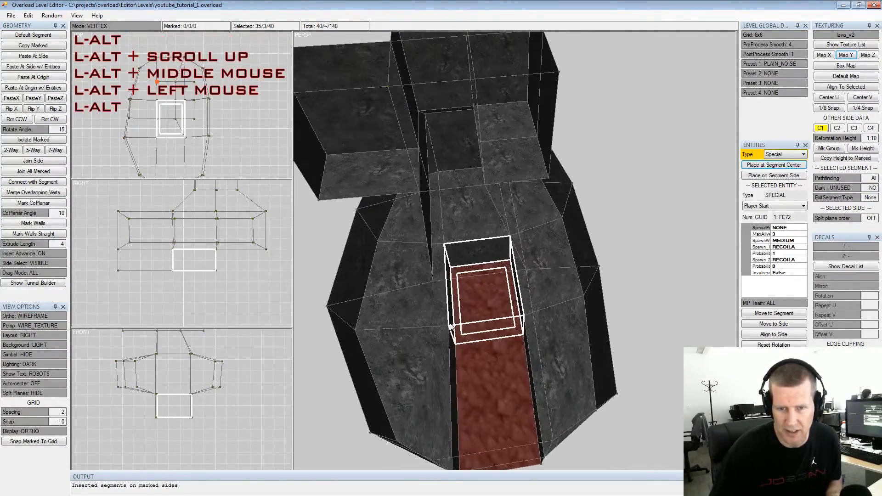
pyautogui.click(468, 358)
pyautogui.keyDown('alt'); pyautogui.moveTo(348, 244); pyautogui.dragTo(406, 266); pyautogui.keyUp('alt')
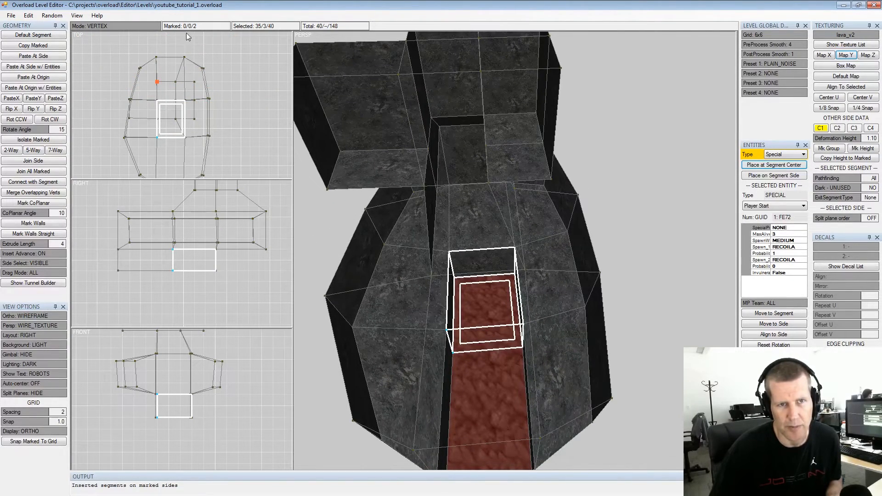
pyautogui.keyDown('shift'); pyautogui.moveTo(158, 133); pyautogui.dragTo(147, 135, button='right'); pyautogui.keyUp('shift')
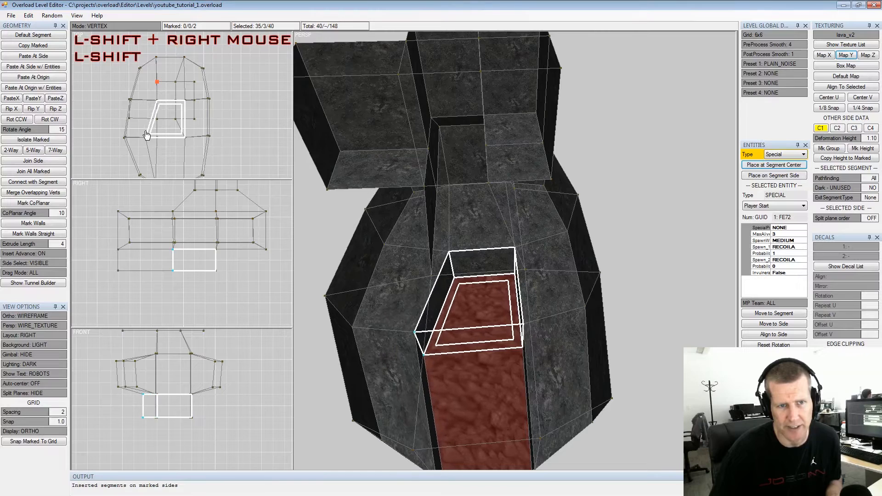
# Mark the two opposite vertices of the trench joint, move them outward in the top view, and clear the marks
pyautogui.click(526, 329)
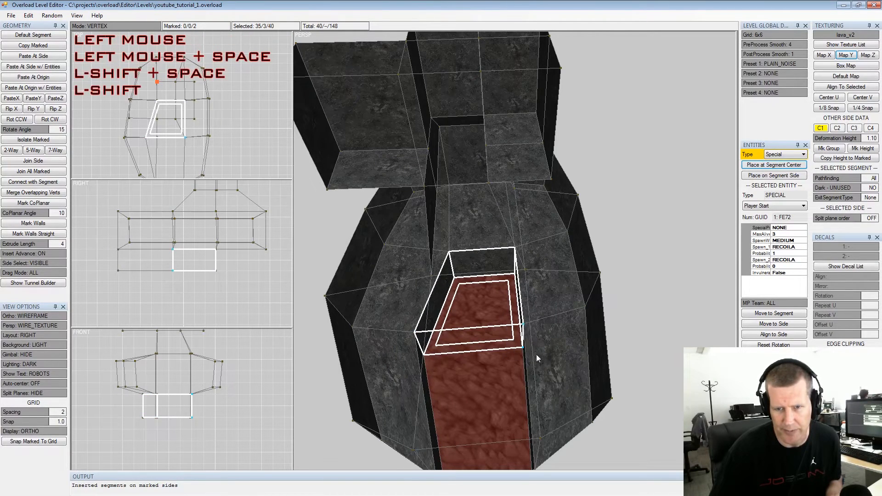
pyautogui.keyDown('shift'); pyautogui.moveTo(181, 144); pyautogui.dragTo(194, 150, button='right'); pyautogui.keyUp('shift')
pyautogui.hotkey('shift', 'space')
# Mark the upper rim vertices of the lava trench and spread them outward so the trench walls flare toward the chamber
pyautogui.keyDown('alt'); pyautogui.moveTo(399, 224); pyautogui.dragTo(605, 299); pyautogui.keyUp('alt')
pyautogui.keyDown('alt'); pyautogui.moveTo(605, 299); pyautogui.dragTo(581, 250, button='middle'); pyautogui.keyUp('alt')
pyautogui.keyDown('alt'); pyautogui.moveTo(581, 251); pyautogui.dragTo(555, 324); pyautogui.keyUp('alt')
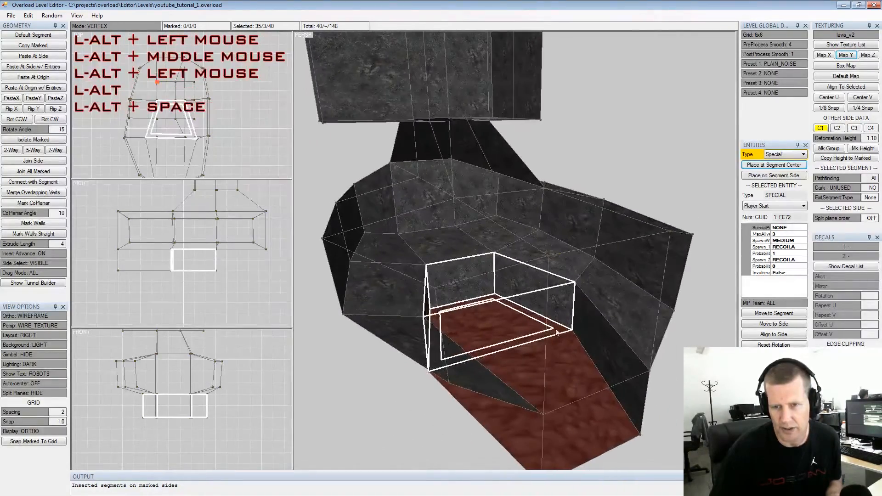
pyautogui.keyDown('alt'); pyautogui.moveTo(508, 289); pyautogui.dragTo(583, 290); pyautogui.keyUp('alt')
pyautogui.keyDown('alt'); pyautogui.moveTo(583, 291); pyautogui.dragTo(555, 295, button='middle'); pyautogui.keyUp('alt')
pyautogui.keyDown('alt'); pyautogui.moveTo(555, 294); pyautogui.dragTo(596, 274); pyautogui.keyUp('alt')
pyautogui.keyDown('alt'); pyautogui.moveTo(590, 296); pyautogui.dragTo(605, 292, button='middle'); pyautogui.keyUp('alt')
pyautogui.keyDown('alt'); pyautogui.moveTo(605, 292); pyautogui.dragTo(599, 327); pyautogui.keyUp('alt')
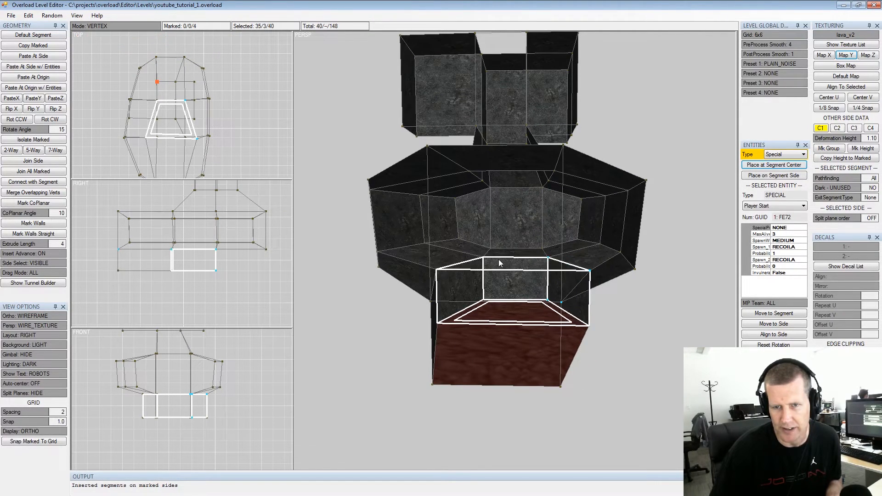
pyautogui.press('space')
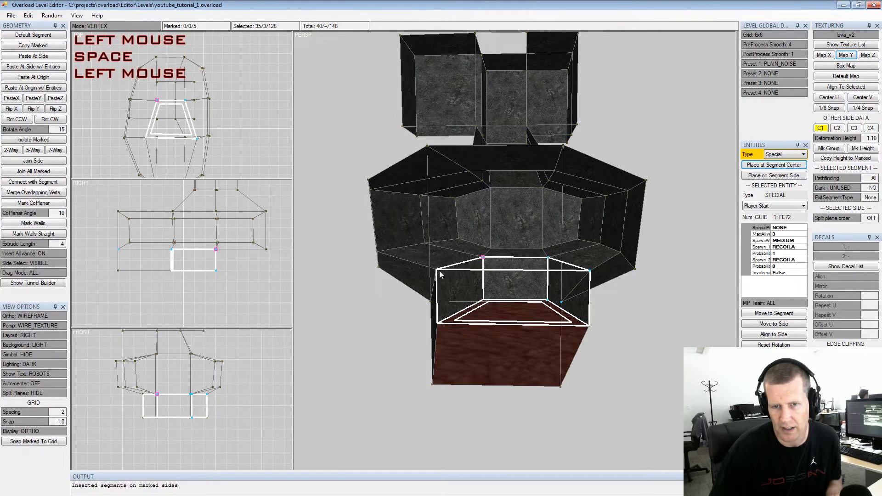
pyautogui.click(437, 271)
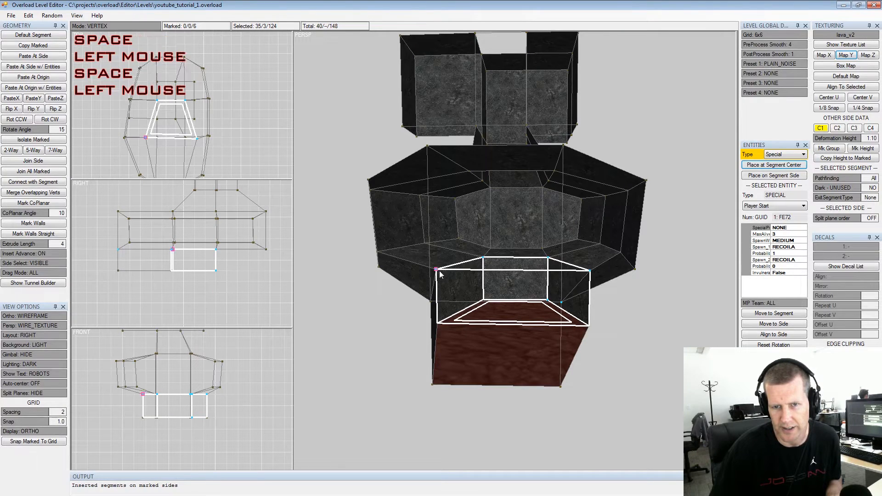
pyautogui.click(431, 301)
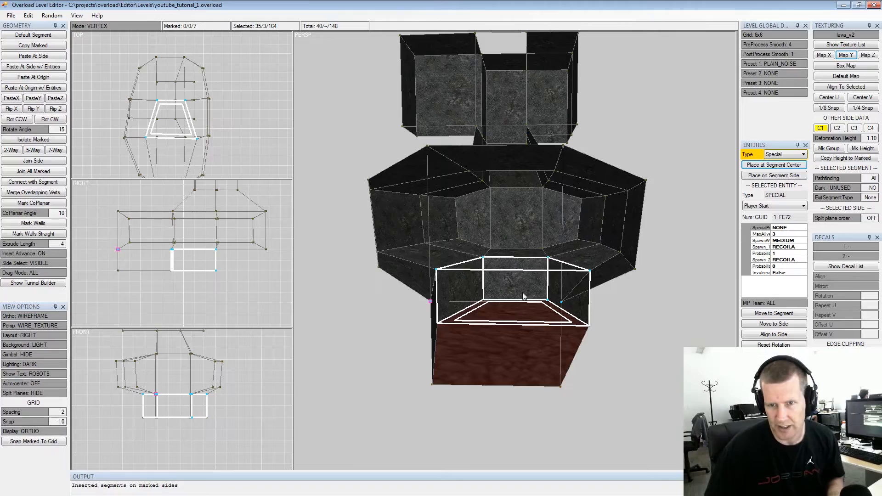
pyautogui.keyDown('alt'); pyautogui.moveTo(531, 276); pyautogui.dragTo(564, 294); pyautogui.keyUp('alt')
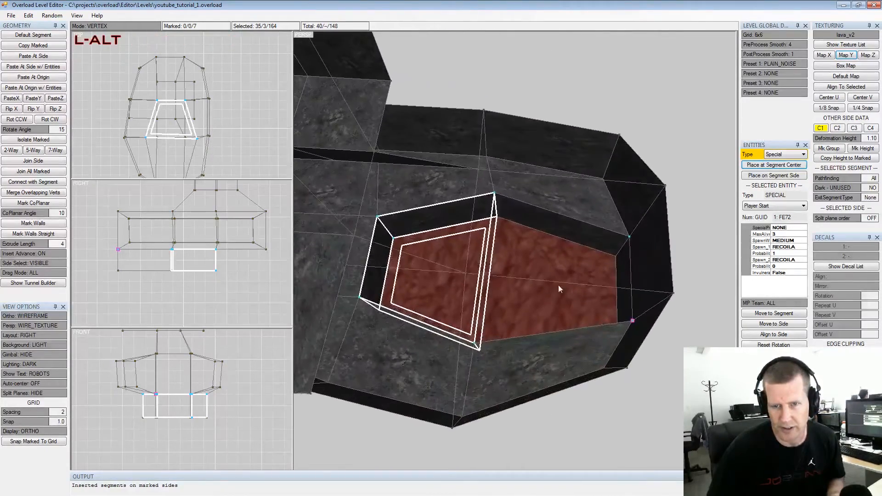
pyautogui.keyDown('alt'); pyautogui.moveTo(563, 290); pyautogui.dragTo(545, 306, button='middle'); pyautogui.keyUp('alt')
pyautogui.keyDown('alt'); pyautogui.moveTo(545, 307); pyautogui.dragTo(545, 311); pyautogui.keyUp('alt')
pyautogui.keyDown('ctrl'); pyautogui.click(538, 307); pyautogui.keyUp('ctrl')
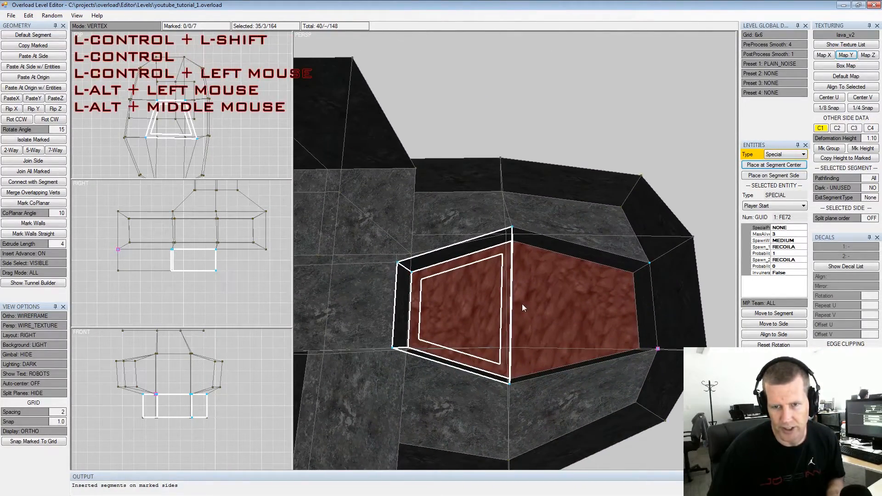
pyautogui.keyDown('shift'); pyautogui.moveTo(520, 301); pyautogui.dragTo(525, 297, button='right'); pyautogui.keyUp('shift')
# Move the lower middle vertex of one long chamber wall farther outward
pyautogui.keyDown('alt'); pyautogui.moveTo(525, 297); pyautogui.dragTo(573, 209); pyautogui.keyUp('alt')
pyautogui.keyDown('alt'); pyautogui.moveTo(573, 209); pyautogui.dragTo(526, 237, button='middle'); pyautogui.keyUp('alt')
pyautogui.keyDown('alt'); pyautogui.moveTo(526, 236); pyautogui.dragTo(527, 264); pyautogui.keyUp('alt')
pyautogui.click(592, 253)
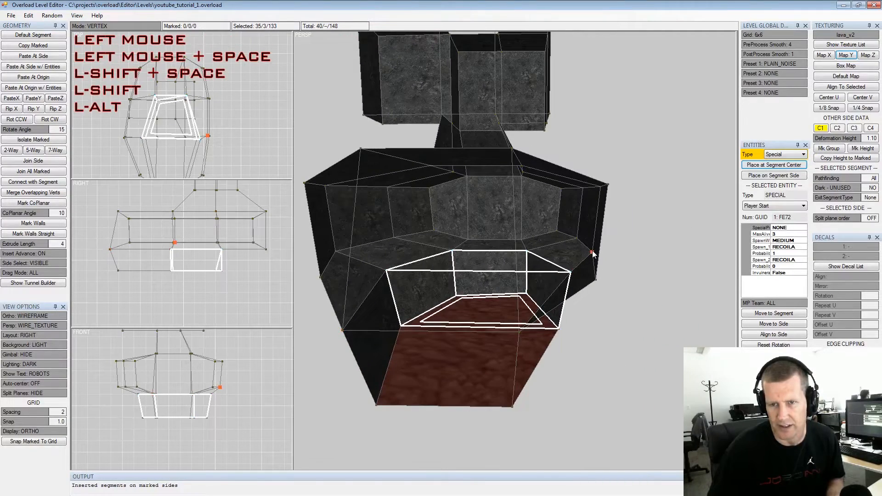
pyautogui.keyDown('shift'); pyautogui.moveTo(592, 254); pyautogui.dragTo(593, 255, button='right'); pyautogui.keyUp('shift')
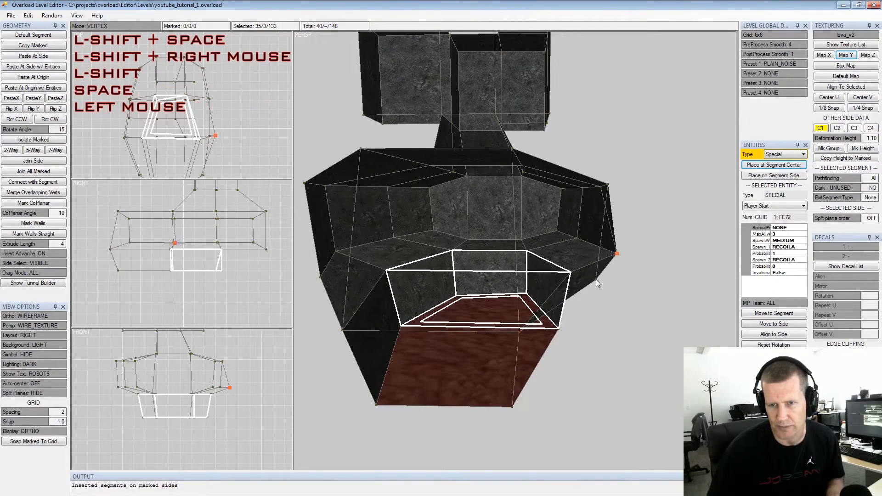
pyautogui.click(608, 279)
pyautogui.hotkey('shift', 'space')
# Move the lower end vertex and the lower middle vertex of the opposite long wall outward, one at a time
pyautogui.keyDown('alt'); pyautogui.moveTo(490, 276); pyautogui.dragTo(568, 242, button='middle'); pyautogui.keyUp('alt')
pyautogui.keyDown('alt'); pyautogui.scroll(-1, 567, 241); pyautogui.keyUp('alt')
pyautogui.keyDown('alt'); pyautogui.moveTo(561, 243); pyautogui.dragTo(516, 252); pyautogui.keyUp('alt')
pyautogui.click(461, 245)
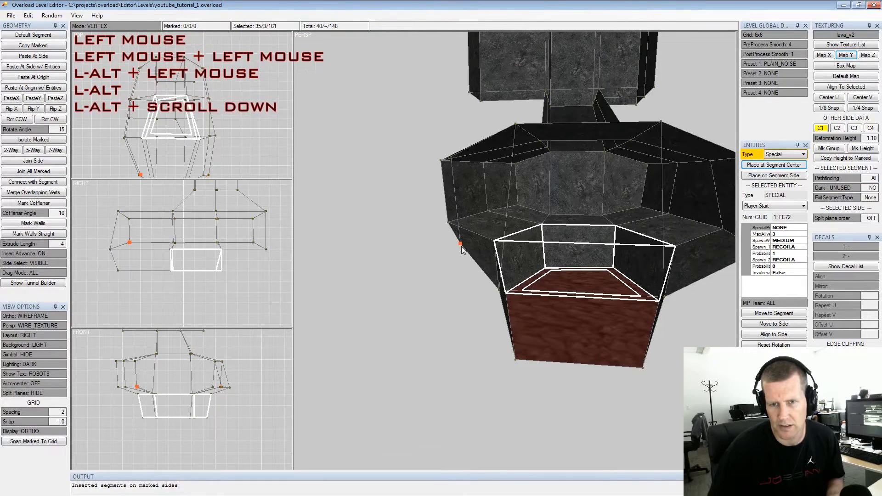
pyautogui.press('space')
pyautogui.keyDown('shift'); pyautogui.rightClick(462, 250); pyautogui.keyUp('shift')
pyautogui.hotkey('shift', 'space')
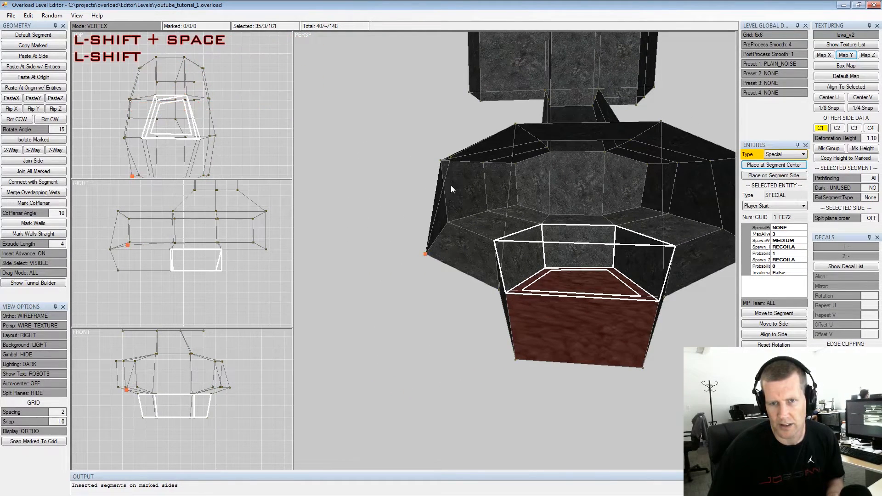
pyautogui.keyDown('alt'); pyautogui.moveTo(451, 185); pyautogui.dragTo(458, 184); pyautogui.keyUp('alt')
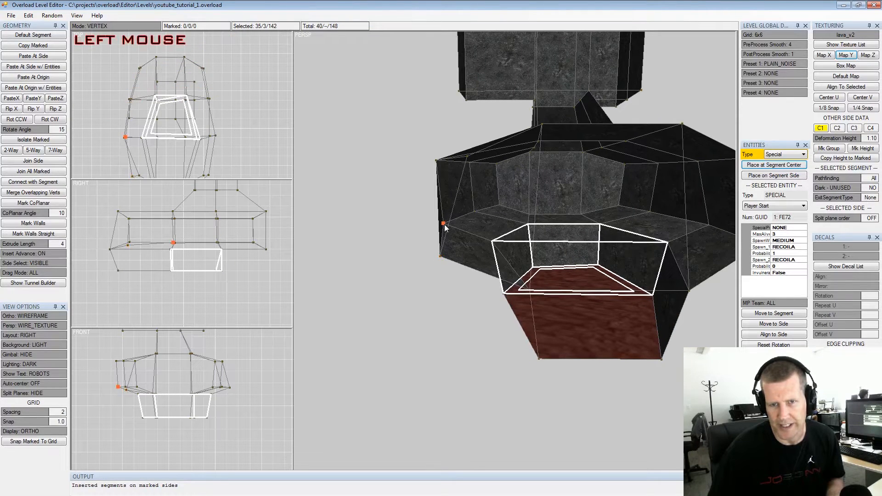
pyautogui.keyDown('shift'); pyautogui.moveTo(445, 228); pyautogui.dragTo(438, 228, button='right'); pyautogui.keyUp('shift')
pyautogui.keyDown('alt'); pyautogui.moveTo(461, 225); pyautogui.dragTo(466, 212); pyautogui.keyUp('alt')
pyautogui.hotkey('shift', 'space')
# Raise the ceiling vertices across the middle of the lower chamber and clear the marks
pyautogui.keyDown('alt'); pyautogui.moveTo(465, 213); pyautogui.dragTo(482, 223, button='middle'); pyautogui.keyUp('alt')
pyautogui.keyDown('alt'); pyautogui.scroll(-2, 499, 216); pyautogui.keyUp('alt')
pyautogui.keyDown('alt'); pyautogui.moveTo(516, 215); pyautogui.dragTo(554, 217); pyautogui.keyUp('alt')
pyautogui.keyDown('alt'); pyautogui.scroll(3, 423, 232); pyautogui.keyUp('alt')
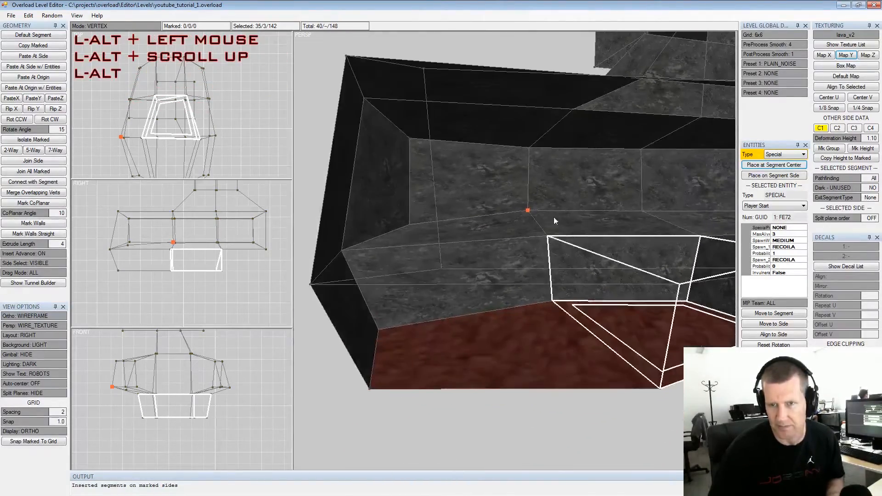
pyautogui.keyDown('alt'); pyautogui.moveTo(553, 217); pyautogui.dragTo(515, 228, button='middle'); pyautogui.keyUp('alt')
pyautogui.keyDown('alt'); pyautogui.moveTo(514, 228); pyautogui.dragTo(586, 244); pyautogui.keyUp('alt')
pyautogui.keyDown('alt'); pyautogui.scroll(-4, 513, 223); pyautogui.keyUp('alt')
pyautogui.keyDown('alt'); pyautogui.scroll(-3, 501, 211); pyautogui.keyUp('alt')
pyautogui.keyDown('shift'); pyautogui.moveTo(586, 244); pyautogui.dragTo(582, 234, button='right'); pyautogui.keyUp('shift')
pyautogui.hotkey('shift', 'space')
# Raise the lower and upper vertices at the chamber end beneath the upper room, and clear the marks
pyautogui.keyDown('alt'); pyautogui.moveTo(583, 233); pyautogui.dragTo(525, 238, button='middle'); pyautogui.keyUp('alt')
pyautogui.keyDown('alt'); pyautogui.moveTo(526, 240); pyautogui.dragTo(571, 319); pyautogui.keyUp('alt')
pyautogui.keyDown('shift'); pyautogui.moveTo(567, 316); pyautogui.dragTo(566, 299, button='right'); pyautogui.keyUp('shift')
pyautogui.hotkey('shift', 'space')
pyautogui.keyDown('alt'); pyautogui.moveTo(533, 228); pyautogui.dragTo(509, 225, button='middle'); pyautogui.keyUp('alt')
pyautogui.moveTo(502, 219); pyautogui.dragTo(553, 246)
pyautogui.keyDown('shift'); pyautogui.moveTo(563, 259); pyautogui.dragTo(562, 253, button='right'); pyautogui.keyUp('shift')
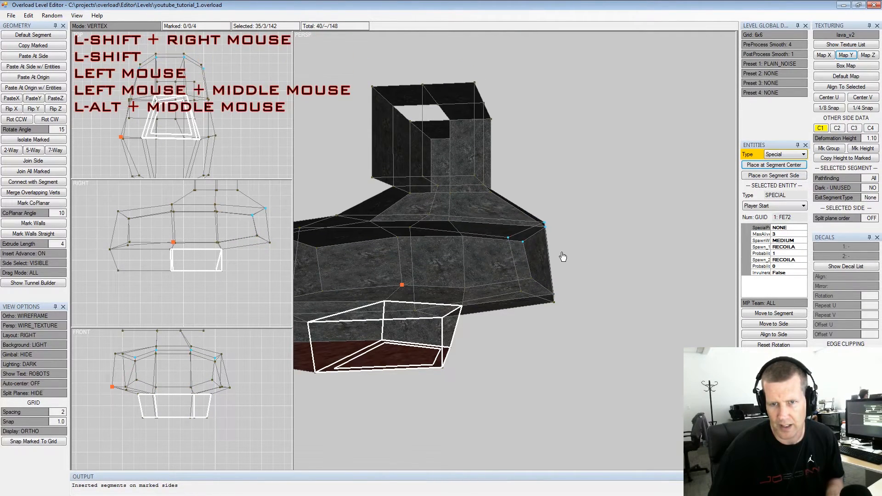
pyautogui.hotkey('shift', 'space')
# Raise the chamber ceiling vertices directly beneath the passage to the upper room and clear the marks
pyautogui.keyDown('alt'); pyautogui.moveTo(485, 224); pyautogui.dragTo(525, 239, button='middle'); pyautogui.keyUp('alt')
pyautogui.keyDown('alt'); pyautogui.scroll(-2, 525, 238); pyautogui.keyUp('alt')
pyautogui.keyDown('alt'); pyautogui.moveTo(525, 238); pyautogui.dragTo(526, 238); pyautogui.keyUp('alt')
pyautogui.keyDown('alt'); pyautogui.scroll(3, 526, 238); pyautogui.keyUp('alt')
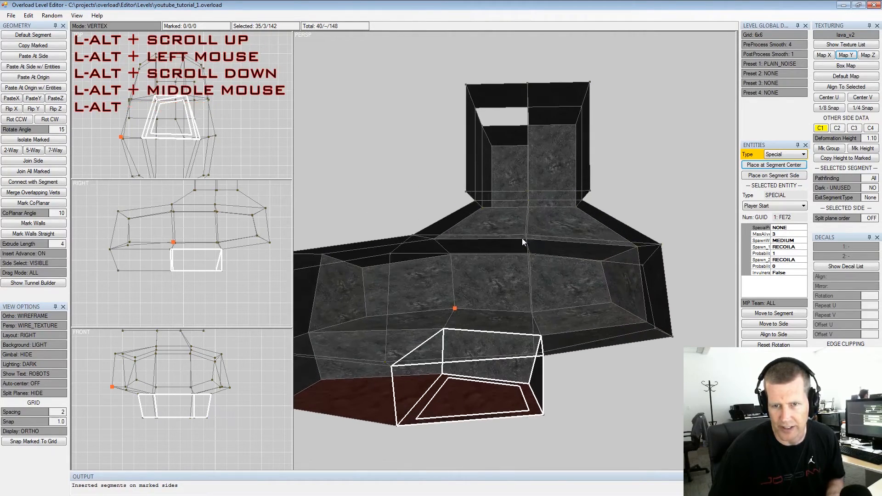
pyautogui.click(525, 239)
pyautogui.moveTo(538, 269); pyautogui.dragTo(538, 268)
pyautogui.keyDown('shift'); pyautogui.moveTo(538, 268); pyautogui.dragTo(539, 258, button='right'); pyautogui.keyUp('shift')
pyautogui.hotkey('shift', 'space')
# Mark the row of vertices along the bottom of the upper room, raise them, and clear the marks
pyautogui.keyDown('alt'); pyautogui.moveTo(539, 257); pyautogui.dragTo(515, 223, button='middle'); pyautogui.keyUp('alt')
pyautogui.keyDown('alt'); pyautogui.moveTo(514, 223); pyautogui.dragTo(510, 253); pyautogui.keyUp('alt')
pyautogui.keyDown('alt'); pyautogui.moveTo(445, 249); pyautogui.dragTo(575, 264); pyautogui.keyUp('alt')
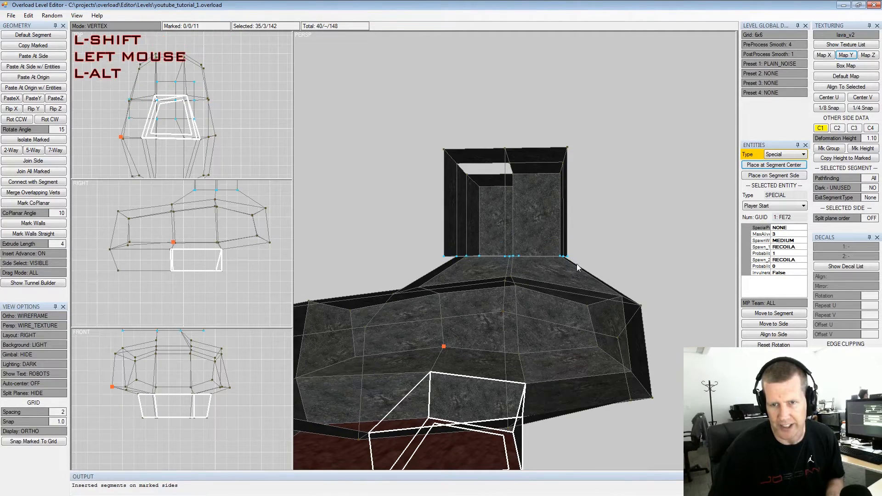
pyautogui.keyDown('shift'); pyautogui.moveTo(575, 265); pyautogui.dragTo(578, 261, button='right'); pyautogui.keyUp('shift')
pyautogui.hotkey('shift', 'space')
pyautogui.hotkey('alt', 'space')
# Mark three vertices on one side of the passage base, shift them slightly outward, and clear the marks
pyautogui.keyDown('alt'); pyautogui.moveTo(576, 255); pyautogui.dragTo(591, 277); pyautogui.keyUp('alt')
pyautogui.keyDown('alt'); pyautogui.scroll(3, 586, 280); pyautogui.keyUp('alt')
pyautogui.keyDown('alt'); pyautogui.moveTo(590, 277); pyautogui.dragTo(556, 255, button='middle'); pyautogui.keyUp('alt')
pyautogui.keyDown('alt'); pyautogui.scroll(-2, 556, 254); pyautogui.keyUp('alt')
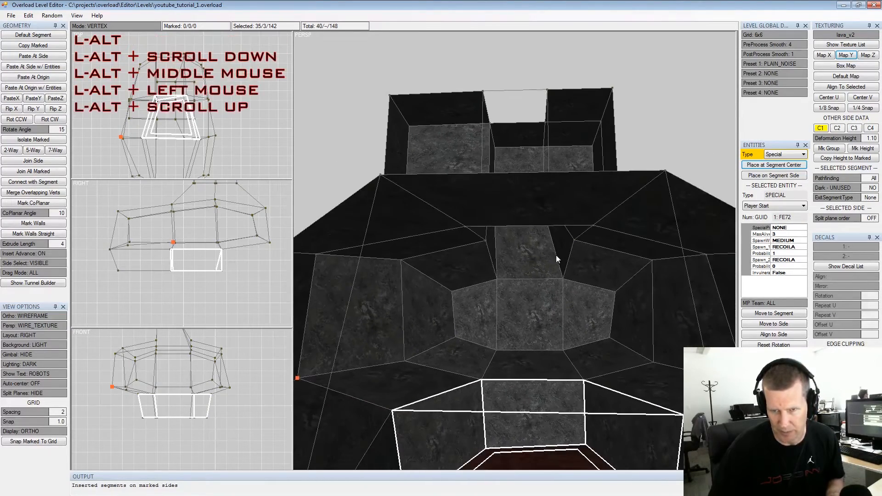
pyautogui.keyDown('alt'); pyautogui.moveTo(469, 264); pyautogui.dragTo(498, 259); pyautogui.keyUp('alt')
pyautogui.keyDown('alt'); pyautogui.scroll(2, 503, 260); pyautogui.keyUp('alt')
pyautogui.moveTo(453, 231); pyautogui.dragTo(504, 281)
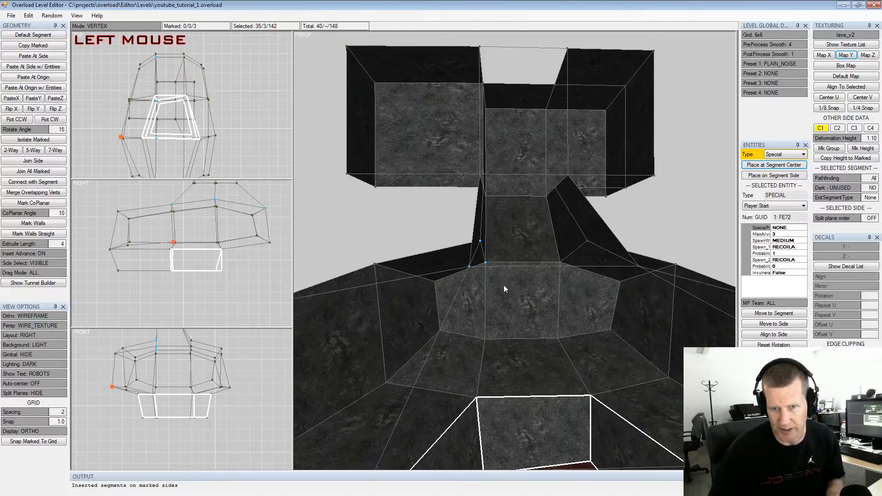
pyautogui.keyDown('shift'); pyautogui.moveTo(504, 285); pyautogui.dragTo(497, 279, button='right'); pyautogui.keyUp('shift')
pyautogui.hotkey('shift', 'space')
# Mark the vertices on the opposite side of the passage base, nudge them upward, and clear the marks
pyautogui.hotkey('alt', 'space')
pyautogui.keyDown('alt'); pyautogui.moveTo(520, 274); pyautogui.dragTo(534, 264, button='middle'); pyautogui.keyUp('alt')
pyautogui.keyDown('alt'); pyautogui.moveTo(534, 265); pyautogui.dragTo(516, 262); pyautogui.keyUp('alt')
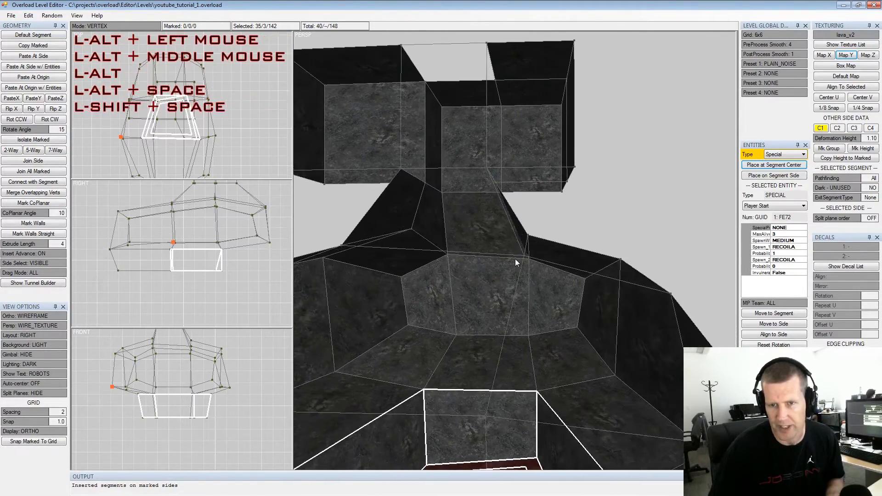
pyautogui.moveTo(497, 227); pyautogui.dragTo(552, 274)
pyautogui.keyDown('shift'); pyautogui.moveTo(553, 274); pyautogui.dragTo(553, 267, button='right'); pyautogui.keyUp('shift')
pyautogui.hotkey('shift', 'space')
# Mark a small group of vertices beside the passage, shift them sideways and slightly down, and clear the marks
pyautogui.hotkey('alt', 'space')
pyautogui.keyDown('alt'); pyautogui.moveTo(526, 213); pyautogui.dragTo(541, 247, button='middle'); pyautogui.keyUp('alt')
pyautogui.keyDown('alt'); pyautogui.moveTo(541, 247); pyautogui.dragTo(536, 241); pyautogui.keyUp('alt')
pyautogui.moveTo(497, 207); pyautogui.dragTo(521, 234)
pyautogui.keyDown('shift'); pyautogui.moveTo(522, 235); pyautogui.dragTo(538, 242, button='right'); pyautogui.keyUp('shift')
pyautogui.hotkey('shift', 'space')
# Adjust two more small groups of vertices around the passage and upper room, clearing the marks after each move
pyautogui.moveTo(564, 210); pyautogui.dragTo(542, 230, button='middle')
pyautogui.moveTo(541, 230); pyautogui.dragTo(563, 266)
pyautogui.keyDown('shift'); pyautogui.moveTo(564, 266); pyautogui.dragTo(563, 263, button='right'); pyautogui.keyUp('shift')
pyautogui.hotkey('shift', 'space')
pyautogui.moveTo(551, 155); pyautogui.dragTo(545, 184, button='middle')
pyautogui.moveTo(519, 156); pyautogui.dragTo(567, 206)
pyautogui.keyDown('shift'); pyautogui.moveTo(574, 208); pyautogui.dragTo(567, 221, button='right'); pyautogui.keyUp('shift')
pyautogui.hotkey('shift', 'space')
# In SEGMENT mode, mark the segment protruding from the upper room and delete it
pyautogui.keyDown('alt'); pyautogui.moveTo(501, 203); pyautogui.dragTo(583, 213, button='middle'); pyautogui.keyUp('alt')
pyautogui.keyDown('alt'); pyautogui.moveTo(583, 213); pyautogui.dragTo(515, 203); pyautogui.keyUp('alt')
pyautogui.moveTo(408, 176); pyautogui.dragTo(537, 278)
pyautogui.press('Tab')
pyautogui.click(497, 249)
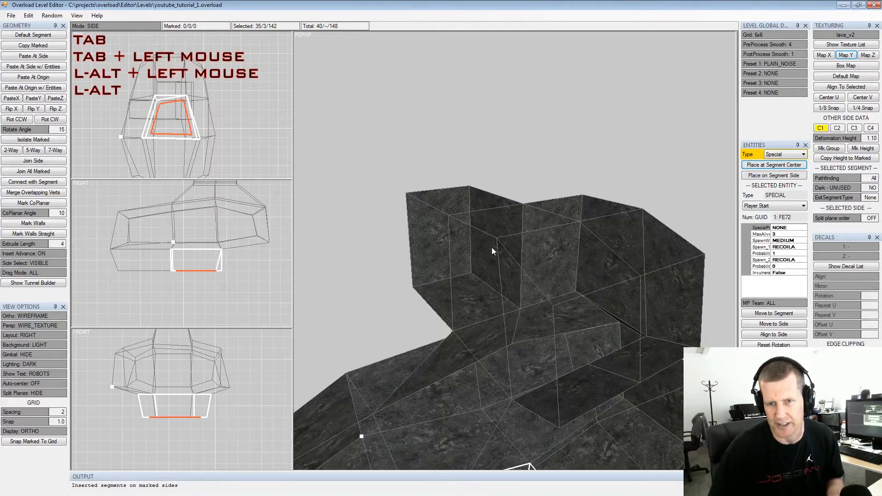
pyautogui.hotkey('shift', 'Tab')
pyautogui.click(492, 247)
pyautogui.press('space')
pyautogui.press('Delete')
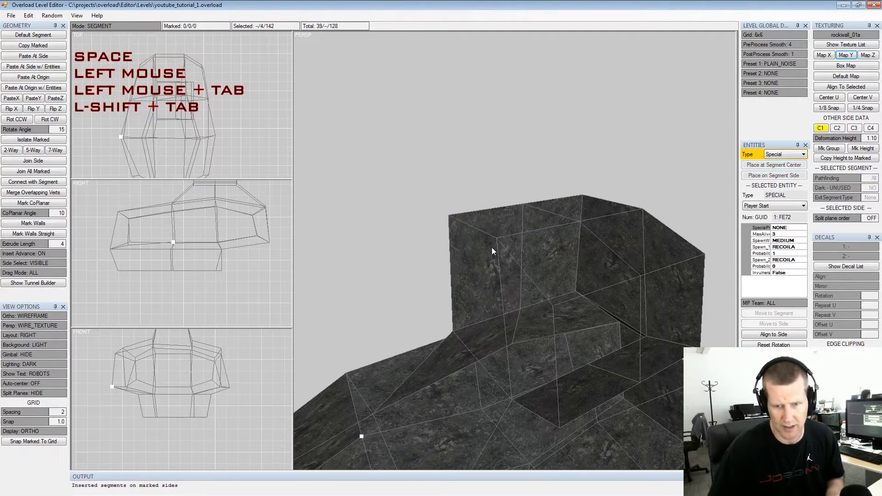
# In SIDE mode, mark the coplanar rock sides, copy the sloped side's 1.10 deformation height to them, and clear the marks
pyautogui.scroll(3, 492, 247)
pyautogui.keyDown('alt'); pyautogui.moveTo(599, 284); pyautogui.dragTo(471, 264); pyautogui.keyUp('alt')
pyautogui.click(471, 264)
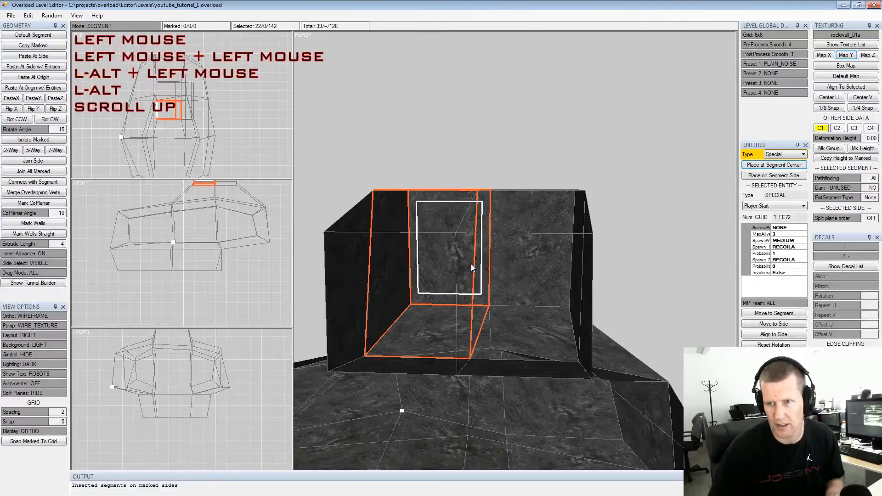
pyautogui.press('Tab')
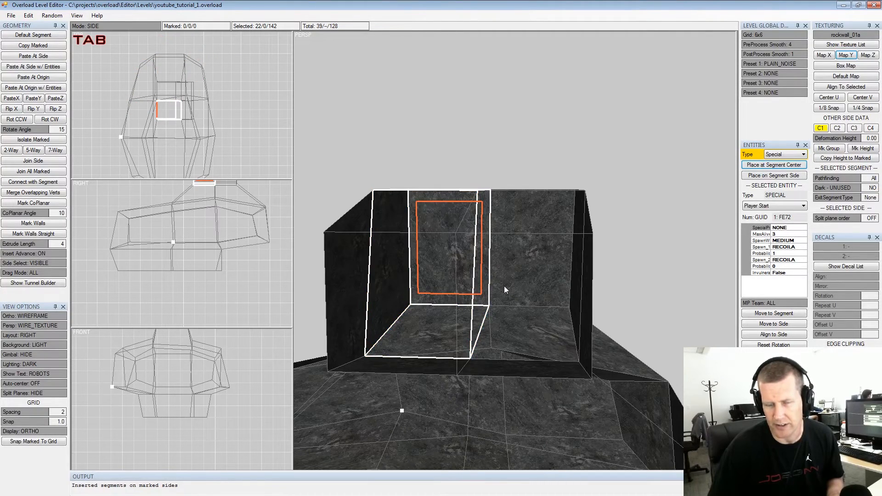
pyautogui.press('q')
pyautogui.keyDown('alt'); pyautogui.moveTo(508, 288); pyautogui.dragTo(542, 329); pyautogui.keyUp('alt')
pyautogui.click(542, 329)
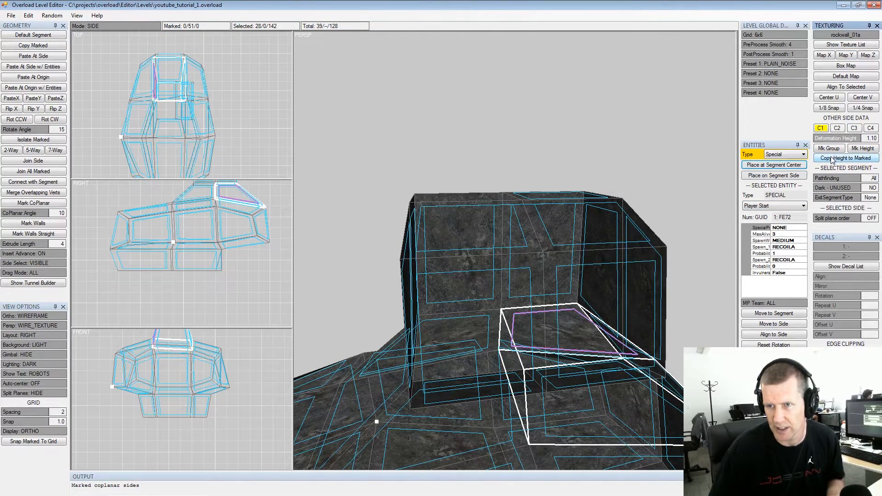
pyautogui.hotkey('shift', 'space')
pyautogui.hotkey('alt', 'space')
# Examine the chamber end beneath the upper room and the sides of its segment
pyautogui.keyDown('alt'); pyautogui.moveTo(555, 281); pyautogui.dragTo(523, 274); pyautogui.keyUp('alt')
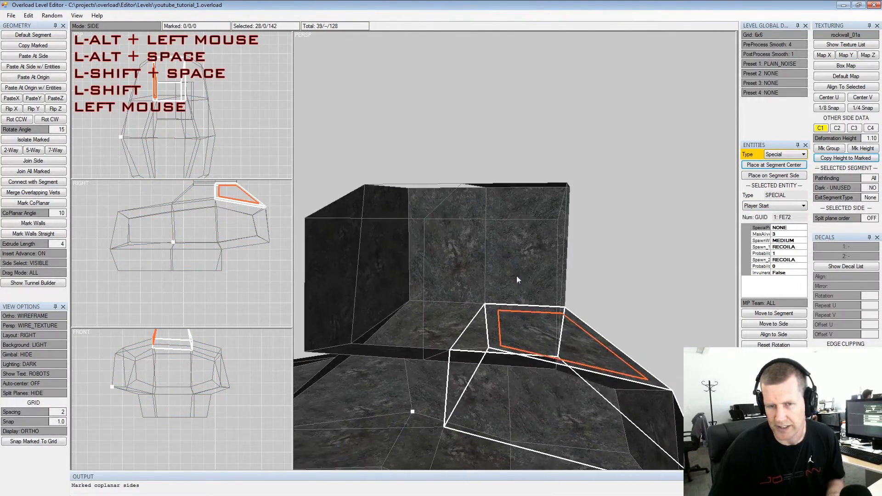
pyautogui.keyDown('alt'); pyautogui.moveTo(522, 275); pyautogui.dragTo(517, 236, button='middle'); pyautogui.keyUp('alt')
pyautogui.keyDown('alt'); pyautogui.moveTo(517, 236); pyautogui.dragTo(531, 233); pyautogui.keyUp('alt')
pyautogui.keyDown('alt'); pyautogui.moveTo(531, 232); pyautogui.dragTo(553, 207, button='middle'); pyautogui.keyUp('alt')
pyautogui.keyDown('alt'); pyautogui.scroll(-2, 553, 206); pyautogui.keyUp('alt')
pyautogui.keyDown('alt'); pyautogui.moveTo(553, 207); pyautogui.dragTo(551, 296); pyautogui.keyUp('alt')
pyautogui.click(591, 340)
pyautogui.press('x')
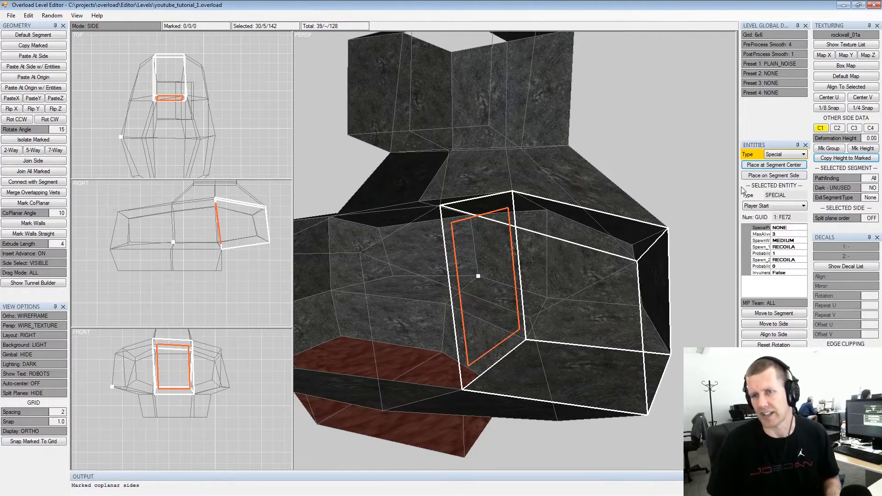
pyautogui.keyDown('alt'); pyautogui.moveTo(601, 333); pyautogui.dragTo(574, 319); pyautogui.keyUp('alt')
# Try inserting a segment below the floor side at the chamber end, and undo the insertion
pyautogui.click(600, 373)
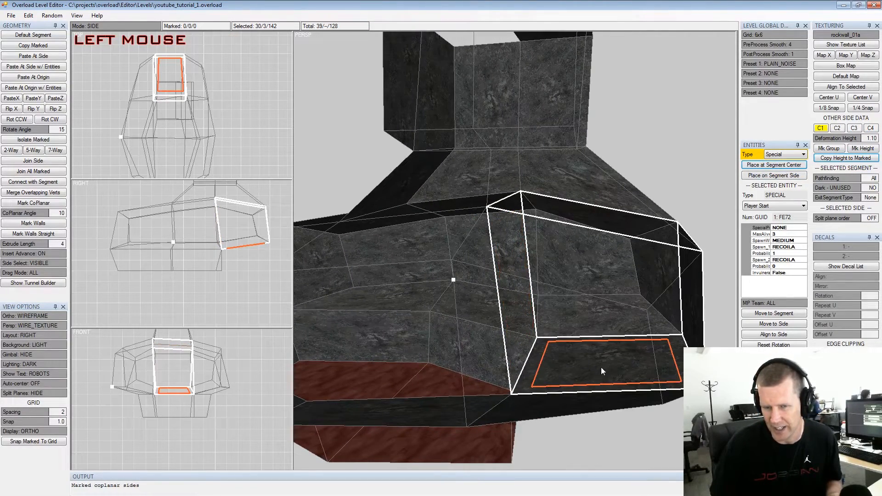
pyautogui.keyDown('alt'); pyautogui.moveTo(601, 368); pyautogui.dragTo(614, 332, button='middle'); pyautogui.keyUp('alt')
pyautogui.keyDown('alt'); pyautogui.moveTo(614, 332); pyautogui.dragTo(561, 331); pyautogui.keyUp('alt')
pyautogui.press('Insert')
pyautogui.click(512, 335)
pyautogui.keyDown('ctrl'); pyautogui.click(561, 331); pyautogui.keyUp('ctrl')
pyautogui.hotkey('ctrl', 'z')
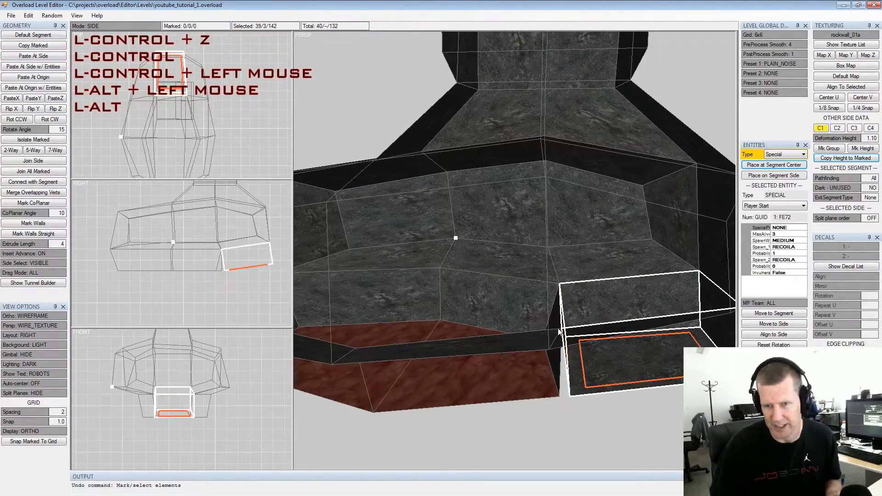
pyautogui.hotkey('ctrl', 'z')
# Examine individual sides of the chamber and the passage leading to the upper room
pyautogui.click(598, 260)
pyautogui.click(570, 222)
pyautogui.click(500, 228)
pyautogui.keyDown('alt'); pyautogui.moveTo(500, 228); pyautogui.dragTo(553, 243); pyautogui.keyUp('alt')
pyautogui.keyDown('alt'); pyautogui.moveTo(553, 243); pyautogui.dragTo(611, 250, button='middle'); pyautogui.keyUp('alt')
pyautogui.keyDown('alt'); pyautogui.moveTo(610, 249); pyautogui.dragTo(563, 231); pyautogui.keyUp('alt')
pyautogui.keyDown('alt'); pyautogui.moveTo(563, 231); pyautogui.dragTo(573, 217, button='middle'); pyautogui.keyUp('alt')
pyautogui.keyDown('alt'); pyautogui.moveTo(573, 217); pyautogui.dragTo(605, 241); pyautogui.keyUp('alt')
pyautogui.moveTo(528, 274)
pyautogui.keyDown('alt'); pyautogui.mouseDown()
pyautogui.moveTo(539, 253)
pyautogui.moveTo(520, 263)
pyautogui.moveTo(523, 276)
pyautogui.mouseUp(); pyautogui.keyUp('alt')
pyautogui.click(522, 274)
# Mark two ceiling sides and two wall sides of the upper room, set their deformation height to 0.50, and clear the marks
pyautogui.keyDown('alt'); pyautogui.moveTo(523, 275); pyautogui.dragTo(538, 249, button='middle'); pyautogui.keyUp('alt')
pyautogui.keyDown('alt'); pyautogui.moveTo(537, 248); pyautogui.dragTo(539, 255); pyautogui.keyUp('alt')
pyautogui.click(575, 195)
pyautogui.click(578, 181)
pyautogui.press('space')
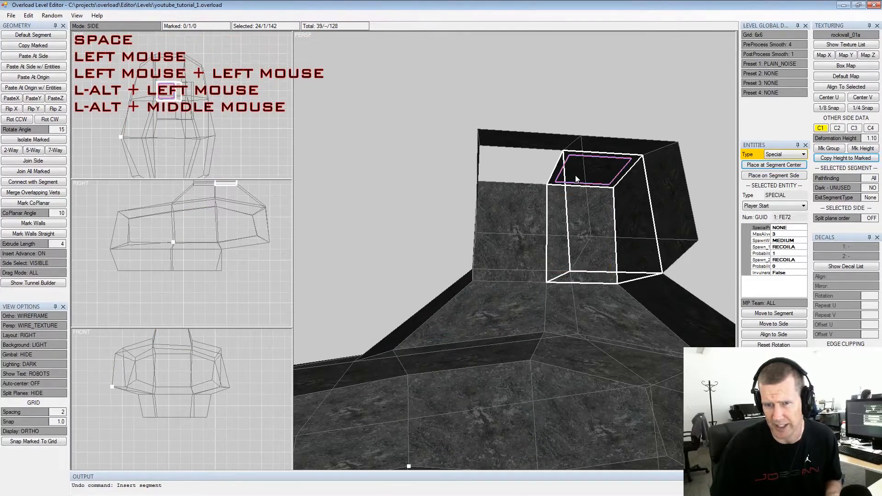
pyautogui.keyDown('alt'); pyautogui.moveTo(556, 146); pyautogui.dragTo(513, 162); pyautogui.keyUp('alt')
pyautogui.keyDown('alt'); pyautogui.moveTo(514, 162); pyautogui.dragTo(558, 179, button='middle'); pyautogui.keyUp('alt')
pyautogui.keyDown('alt'); pyautogui.scroll(2, 559, 179); pyautogui.keyUp('alt')
pyautogui.keyDown('alt'); pyautogui.moveTo(559, 179); pyautogui.dragTo(473, 155); pyautogui.keyUp('alt')
pyautogui.doubleClick(468, 150)
pyautogui.click(468, 150)
pyautogui.press('space')
pyautogui.click(467, 194)
pyautogui.press('space')
pyautogui.click(545, 211)
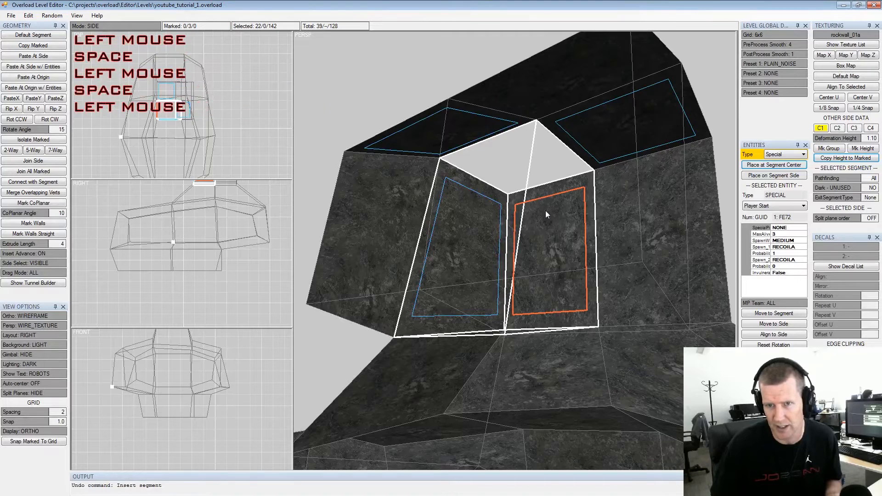
pyautogui.press('space')
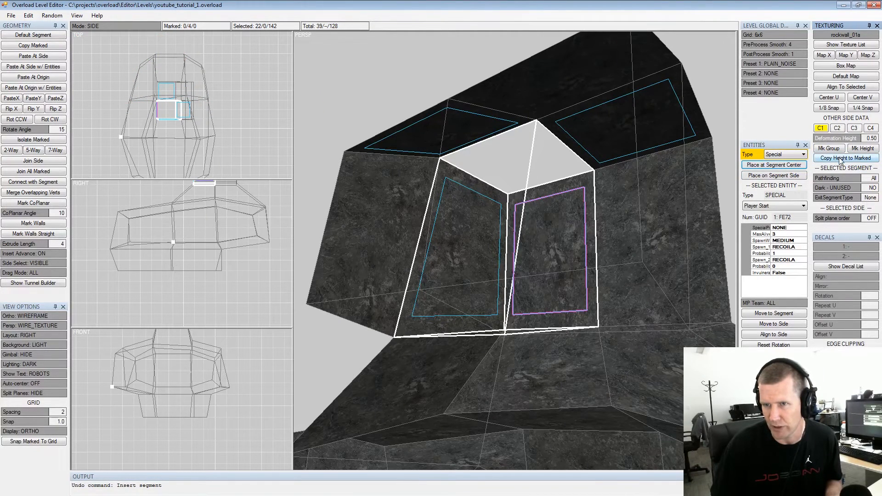
pyautogui.hotkey('shift', 'space')
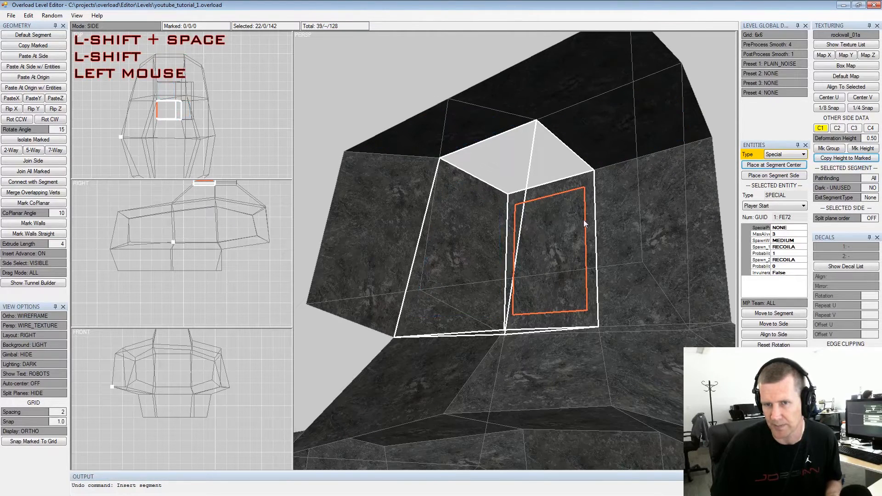
# Mark the sides that share the selected wall's 0.50 deformation height, inspect them, and clear the marks
pyautogui.click(650, 244)
pyautogui.click(588, 236)
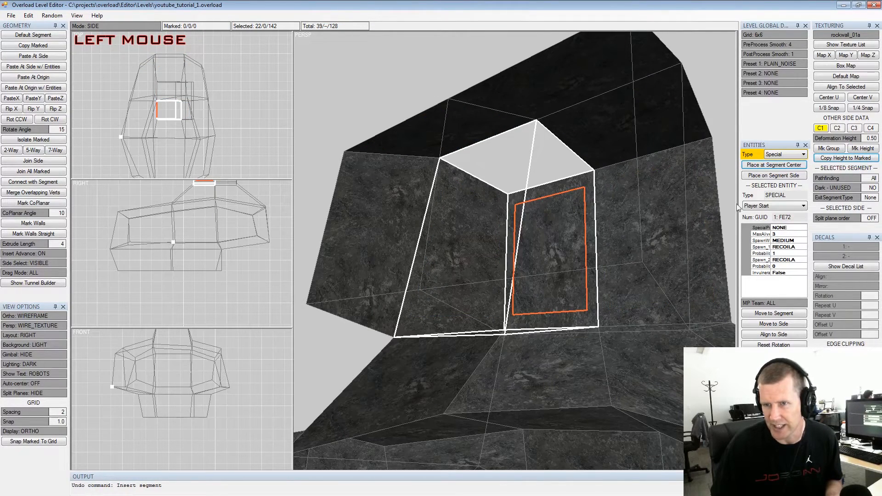
pyautogui.click(863, 149)
pyautogui.keyDown('alt'); pyautogui.moveTo(627, 202); pyautogui.dragTo(613, 202); pyautogui.keyUp('alt')
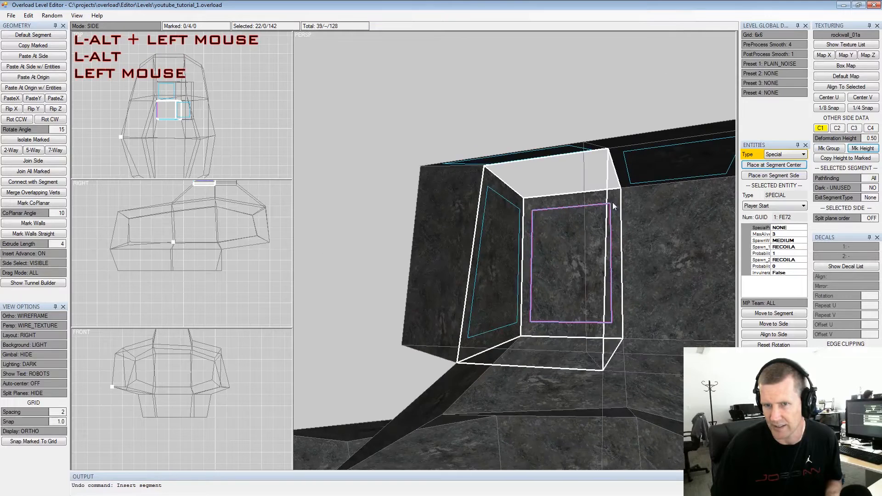
pyautogui.keyDown('alt'); pyautogui.moveTo(613, 202); pyautogui.dragTo(600, 218, button='middle'); pyautogui.keyUp('alt')
pyautogui.keyDown('alt'); pyautogui.scroll(-2, 599, 218); pyautogui.keyUp('alt')
pyautogui.hotkey('shift', 'space')
pyautogui.click(875, 151)
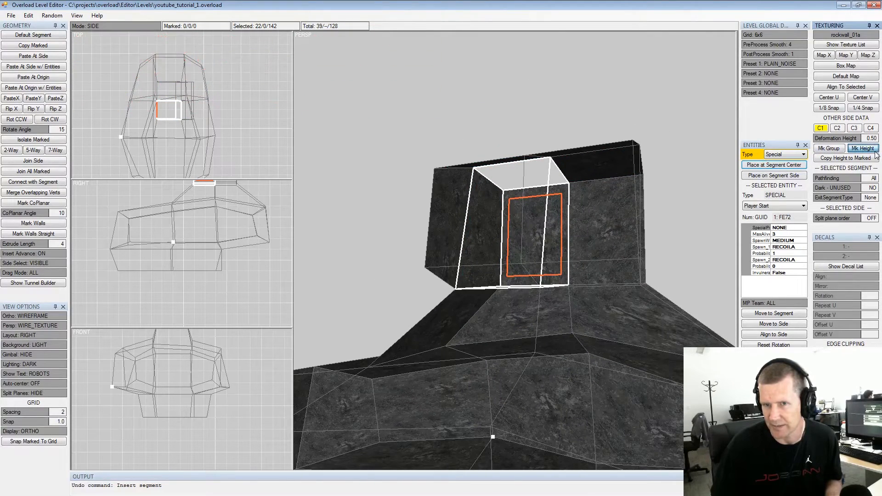
pyautogui.hotkey('shift', 'space')
# Select the adjoining upper room wall, mark all sides sharing its 1.10 deformation height, inspect them, and clear the marks
pyautogui.click(618, 227)
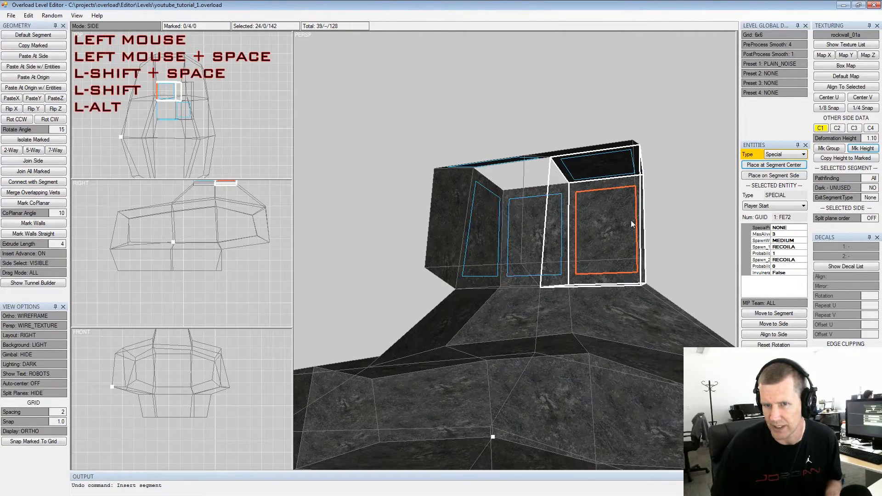
pyautogui.hotkey('shift', 'space')
pyautogui.click(864, 150)
pyautogui.keyDown('alt'); pyautogui.moveTo(619, 220); pyautogui.dragTo(586, 244); pyautogui.keyUp('alt')
pyautogui.keyDown('alt'); pyautogui.moveTo(586, 244); pyautogui.dragTo(580, 213, button='middle'); pyautogui.keyUp('alt')
pyautogui.keyDown('alt'); pyautogui.scroll(-3, 580, 212); pyautogui.keyUp('alt')
pyautogui.keyDown('alt'); pyautogui.moveTo(580, 213); pyautogui.dragTo(567, 276); pyautogui.keyUp('alt')
pyautogui.hotkey('shift', 'space')
# Mark the middle end wall side of the lower chamber and the angled wall side next to it
pyautogui.keyDown('alt'); pyautogui.moveTo(528, 326); pyautogui.dragTo(590, 275, button='middle'); pyautogui.keyUp('alt')
pyautogui.keyDown('alt'); pyautogui.moveTo(590, 276); pyautogui.dragTo(578, 253); pyautogui.keyUp('alt')
pyautogui.keyDown('alt'); pyautogui.scroll(-2, 526, 276); pyautogui.keyUp('alt')
pyautogui.keyDown('alt'); pyautogui.moveTo(578, 252); pyautogui.dragTo(551, 262, button='middle'); pyautogui.keyUp('alt')
pyautogui.keyDown('alt'); pyautogui.scroll(2, 551, 261); pyautogui.keyUp('alt')
pyautogui.keyDown('alt'); pyautogui.moveTo(550, 259); pyautogui.dragTo(600, 233); pyautogui.keyUp('alt')
pyautogui.keyDown('alt'); pyautogui.scroll(1, 600, 233); pyautogui.keyUp('alt')
pyautogui.keyDown('alt'); pyautogui.moveTo(600, 233); pyautogui.dragTo(558, 251, button='middle'); pyautogui.keyUp('alt')
pyautogui.keyDown('alt'); pyautogui.moveTo(559, 251); pyautogui.dragTo(508, 272); pyautogui.keyUp('alt')
pyautogui.keyDown('alt'); pyautogui.moveTo(507, 271); pyautogui.dragTo(499, 286, button='middle'); pyautogui.keyUp('alt')
pyautogui.keyDown('alt'); pyautogui.scroll(1, 499, 286); pyautogui.keyUp('alt')
pyautogui.keyDown('alt'); pyautogui.moveTo(499, 286); pyautogui.dragTo(533, 284); pyautogui.keyUp('alt')
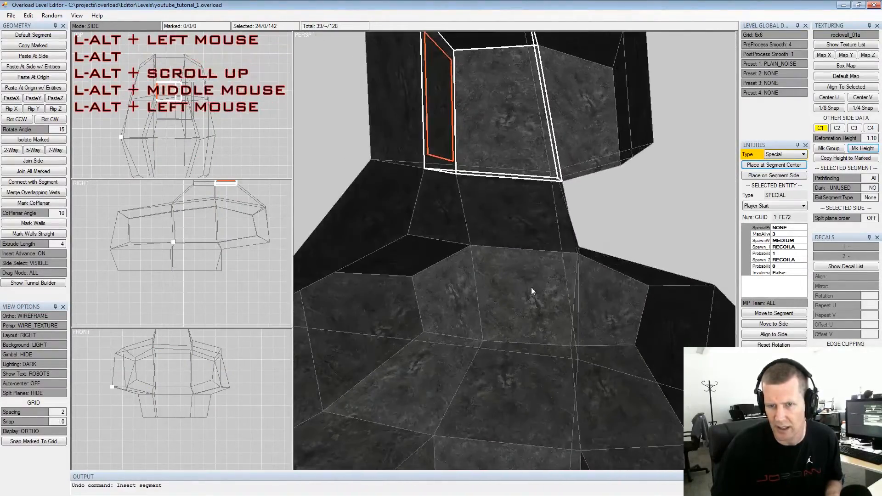
pyautogui.click(532, 285)
pyautogui.press('space')
pyautogui.click(444, 309)
pyautogui.press('space')
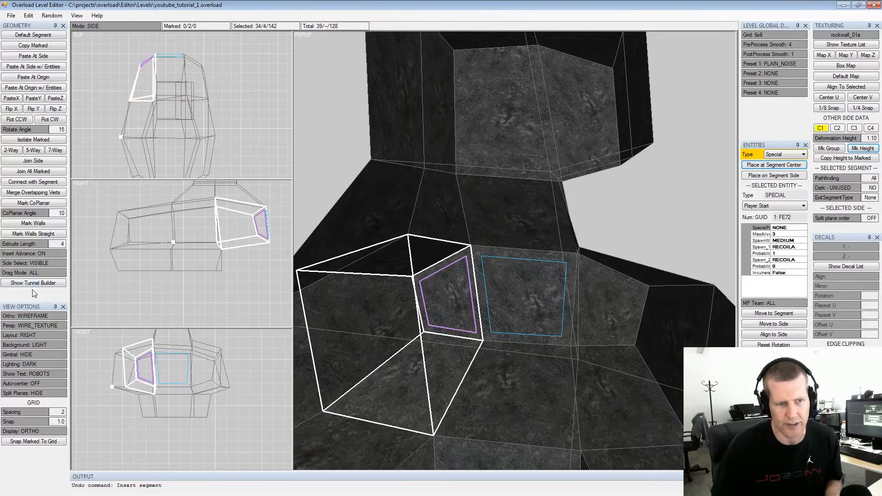
# Show the Tunnel Builder and set an ARC tunnel with 9 segments, 23 per full arc and arc direction DOWN
pyautogui.click(18, 284)
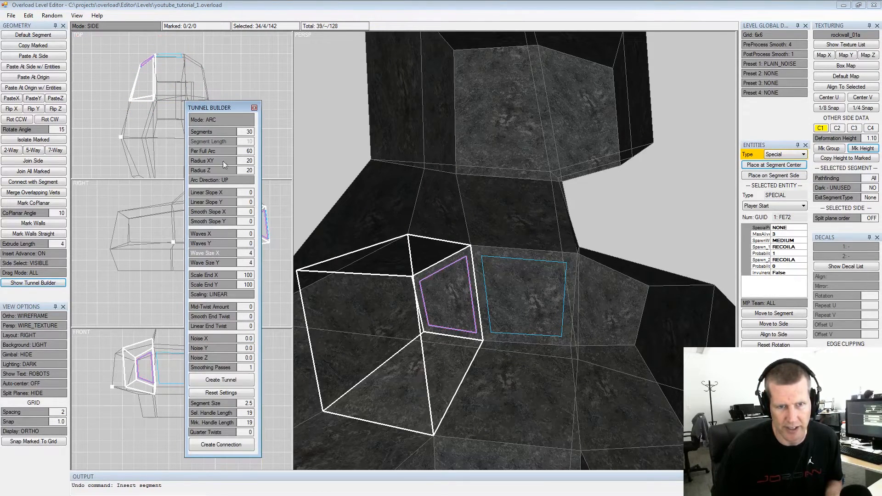
pyautogui.moveTo(226, 131); pyautogui.dragTo(117, 153)
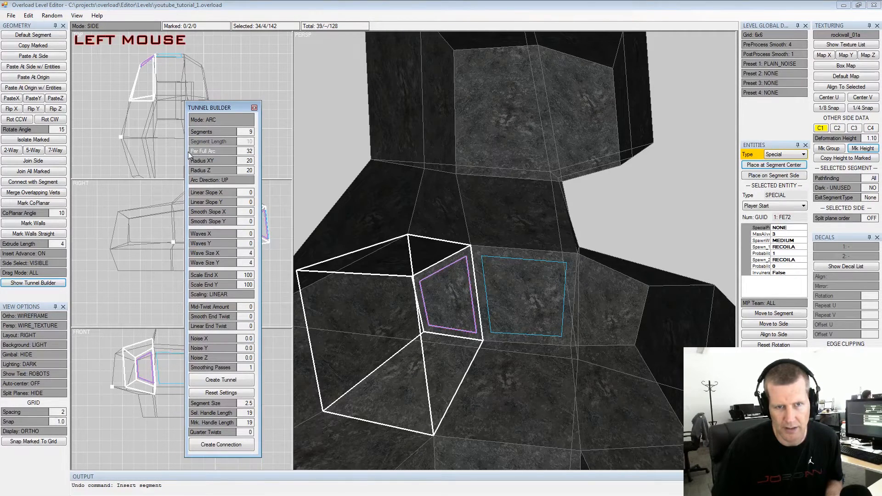
pyautogui.moveTo(188, 152); pyautogui.dragTo(183, 153)
pyautogui.click(223, 181)
pyautogui.moveTo(225, 151); pyautogui.dragTo(185, 151)
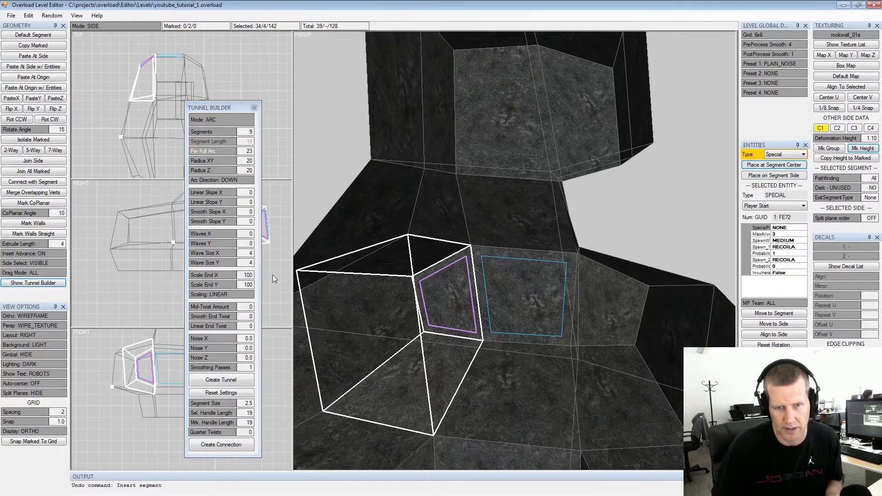
# Make the chamber's middle end wall the selected side and set the tunnel's arc direction to LEFT
pyautogui.keyDown('alt'); pyautogui.moveTo(558, 308); pyautogui.dragTo(525, 299); pyautogui.keyUp('alt')
pyautogui.click(544, 312)
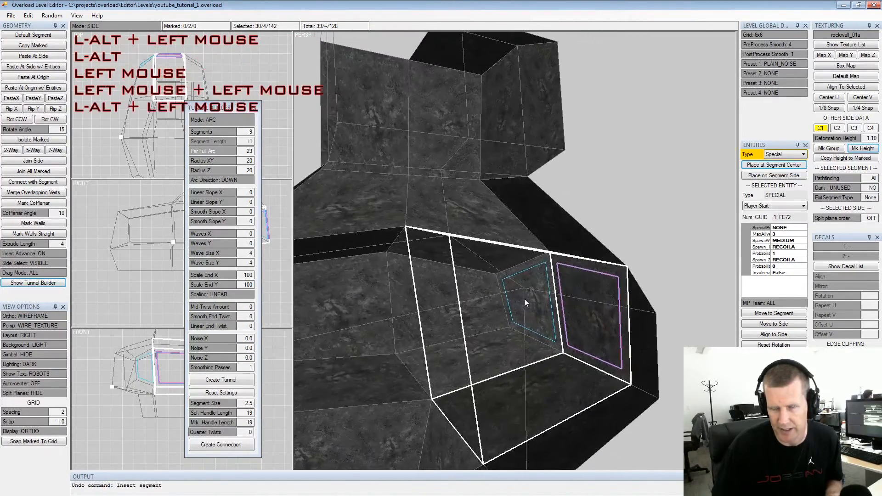
pyautogui.keyDown('alt'); pyautogui.moveTo(525, 300); pyautogui.dragTo(519, 274, button='middle'); pyautogui.keyUp('alt')
pyautogui.keyDown('alt'); pyautogui.scroll(-3, 520, 274); pyautogui.keyUp('alt')
pyautogui.keyDown('alt'); pyautogui.moveTo(520, 273); pyautogui.dragTo(498, 261); pyautogui.keyUp('alt')
pyautogui.keyDown('alt'); pyautogui.moveTo(672, 308); pyautogui.dragTo(597, 298, button='middle'); pyautogui.keyUp('alt')
pyautogui.click(221, 180)
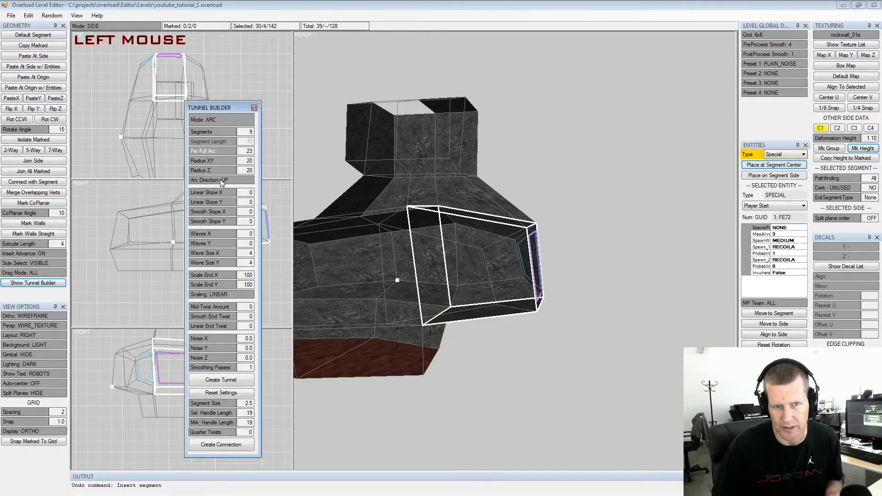
pyautogui.click(220, 180)
# Create the arc tunnel from the marked chamber end sides and clear the marks
pyautogui.keyDown('alt'); pyautogui.moveTo(426, 258); pyautogui.dragTo(532, 257); pyautogui.keyUp('alt')
pyautogui.keyDown('alt'); pyautogui.moveTo(533, 257); pyautogui.dragTo(536, 276, button='middle'); pyautogui.keyUp('alt')
pyautogui.keyDown('alt'); pyautogui.moveTo(536, 276); pyautogui.dragTo(525, 306); pyautogui.keyUp('alt')
pyautogui.keyDown('alt'); pyautogui.moveTo(525, 306); pyautogui.dragTo(522, 305, button='middle'); pyautogui.keyUp('alt')
pyautogui.keyDown('alt'); pyautogui.moveTo(522, 306); pyautogui.dragTo(518, 305); pyautogui.keyUp('alt')
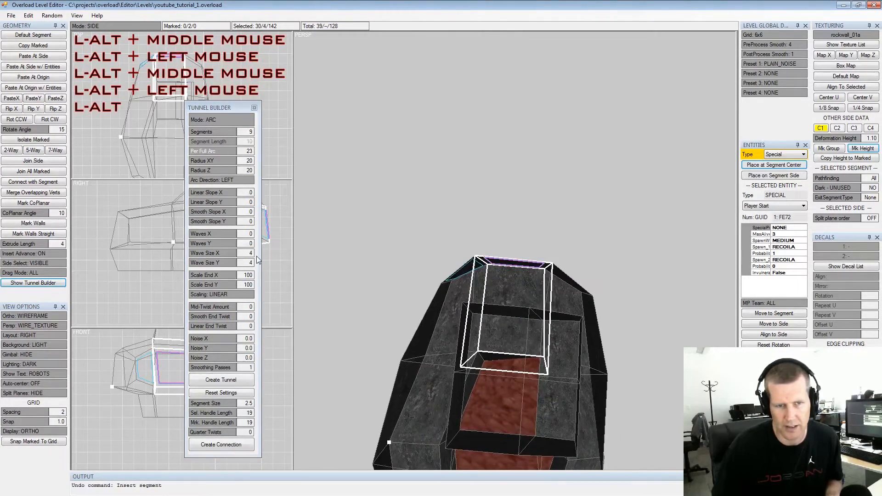
pyautogui.click(229, 379)
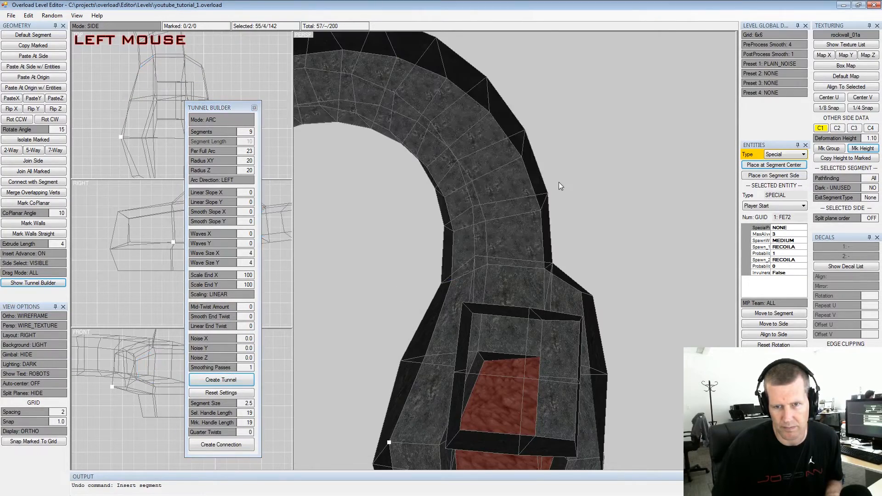
pyautogui.keyDown('alt'); pyautogui.moveTo(559, 182); pyautogui.dragTo(630, 235, button='middle'); pyautogui.keyUp('alt')
pyautogui.keyDown('alt'); pyautogui.moveTo(630, 235); pyautogui.dragTo(544, 227); pyautogui.keyUp('alt')
pyautogui.hotkey('shift', 'space')
# Close the Tunnel Builder, and in VERTEX mode move a pair of outer tunnel vertices near the chamber outward
pyautogui.scroll(1, 157, 63)
pyautogui.moveTo(155, 61); pyautogui.dragTo(181, 112, button='middle')
pyautogui.scroll(-1, 165, 129)
pyautogui.click(254, 107)
pyautogui.press('Tab')
pyautogui.click(182, 112)
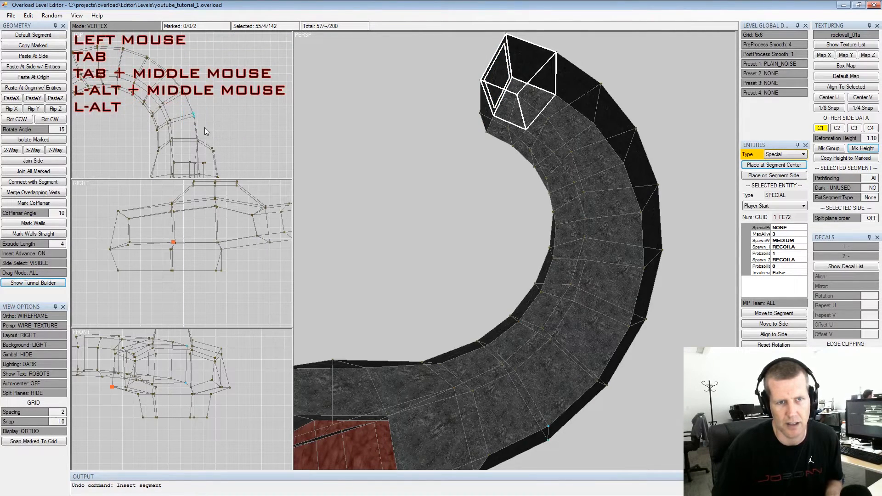
pyautogui.keyDown('shift'); pyautogui.moveTo(193, 98); pyautogui.dragTo(197, 95, button='right'); pyautogui.keyUp('shift')
pyautogui.hotkey('shift', 'space')
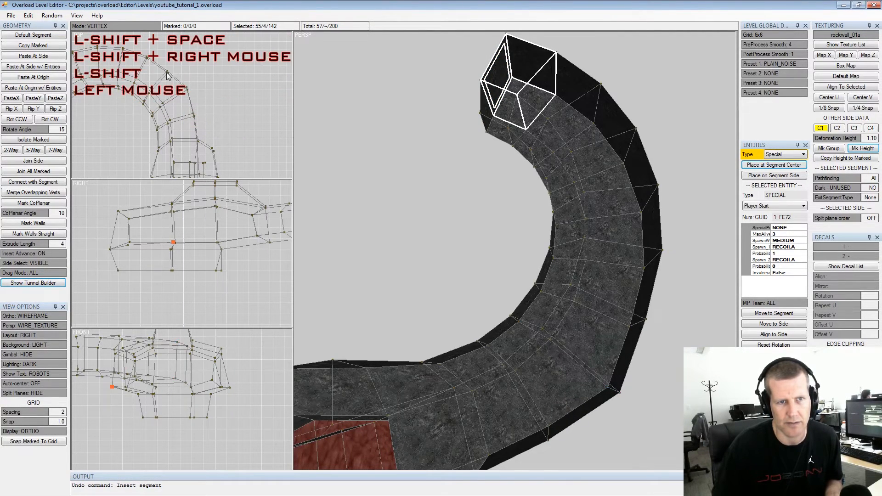
# Move further vertices along the tunnel bend outward to widen it irregularly, clearing the marks after each move
pyautogui.moveTo(162, 67); pyautogui.dragTo(187, 86)
pyautogui.keyDown('shift'); pyautogui.moveTo(182, 86); pyautogui.dragTo(185, 80, button='right'); pyautogui.keyUp('shift')
pyautogui.hotkey('shift', 'space')
pyautogui.moveTo(140, 61); pyautogui.dragTo(155, 82, button='middle')
pyautogui.moveTo(154, 70); pyautogui.dragTo(211, 121)
pyautogui.keyDown('shift'); pyautogui.moveTo(199, 113); pyautogui.dragTo(213, 107, button='right'); pyautogui.keyUp('shift')
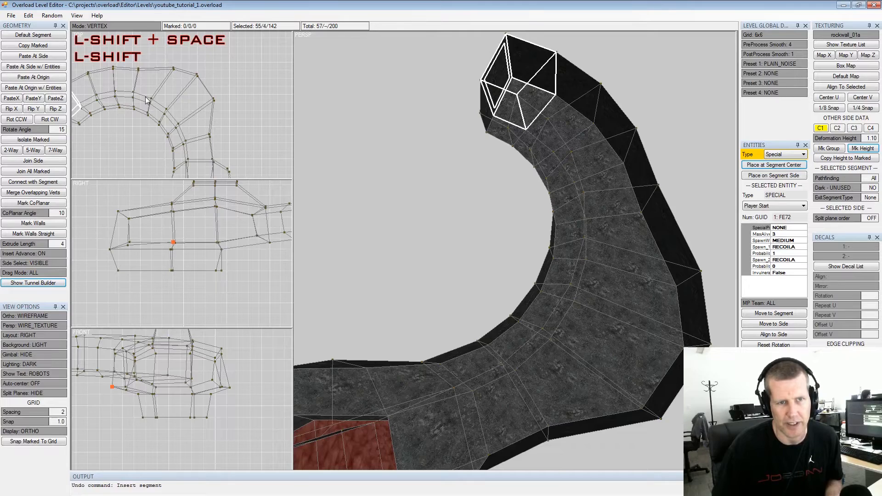
pyautogui.keyDown('shift'); pyautogui.moveTo(178, 129); pyautogui.dragTo(183, 133); pyautogui.keyUp('shift')
pyautogui.keyDown('shift'); pyautogui.moveTo(183, 133); pyautogui.dragTo(198, 123, button='right'); pyautogui.keyUp('shift')
pyautogui.hotkey('shift', 'space')
# In SEGMENT mode, mark two inner segments near the far end of the curved tunnel and delete them
pyautogui.keyDown('alt'); pyautogui.moveTo(587, 270); pyautogui.dragTo(600, 239); pyautogui.keyUp('alt')
pyautogui.keyDown('alt'); pyautogui.moveTo(600, 239); pyautogui.dragTo(584, 259, button='middle'); pyautogui.keyUp('alt')
pyautogui.keyDown('alt'); pyautogui.moveTo(584, 258); pyautogui.dragTo(574, 287); pyautogui.keyUp('alt')
pyautogui.moveTo(134, 122); pyautogui.dragTo(187, 129, button='middle')
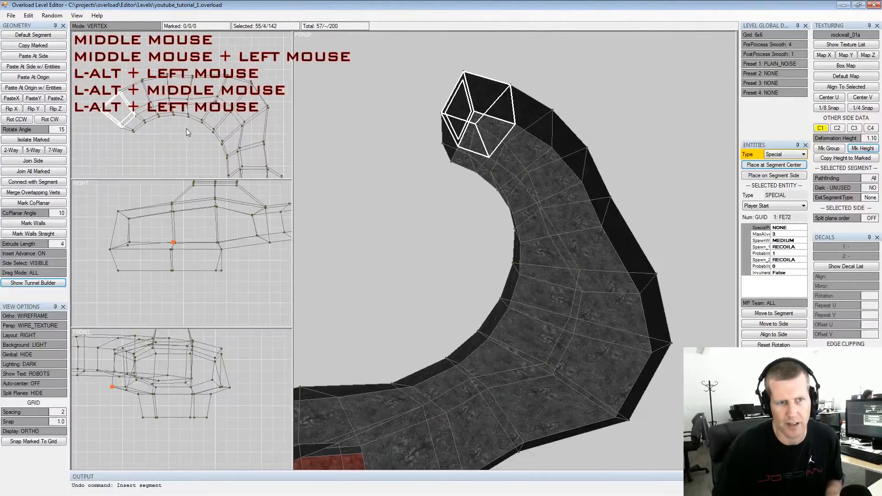
pyautogui.press('Tab')
pyautogui.click(135, 123)
pyautogui.press('space')
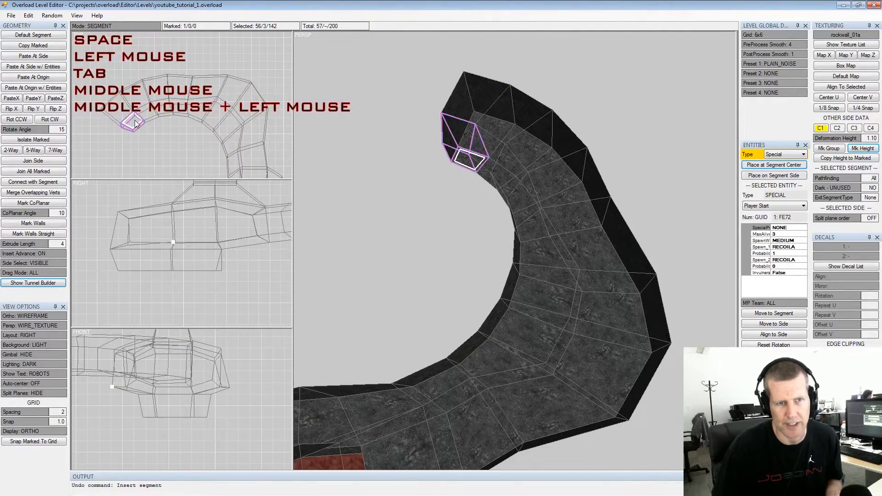
pyautogui.click(161, 111)
pyautogui.press('space')
pyautogui.press('Delete')
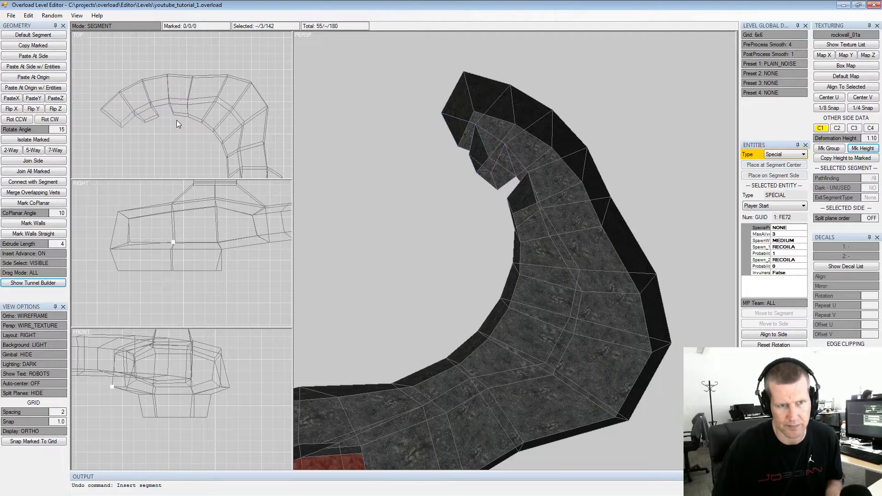
# In SIDE mode, mark all sides of the curved tunnel and copy the chamber floor side's 1.10 deformation height to them
pyautogui.press('Tab')
pyautogui.moveTo(89, 73); pyautogui.dragTo(269, 164)
pyautogui.moveTo(269, 164); pyautogui.dragTo(248, 129, button='middle')
pyautogui.scroll(-2, 248, 129)
pyautogui.keyDown('shift'); pyautogui.moveTo(186, 92); pyautogui.dragTo(255, 150); pyautogui.keyUp('shift')
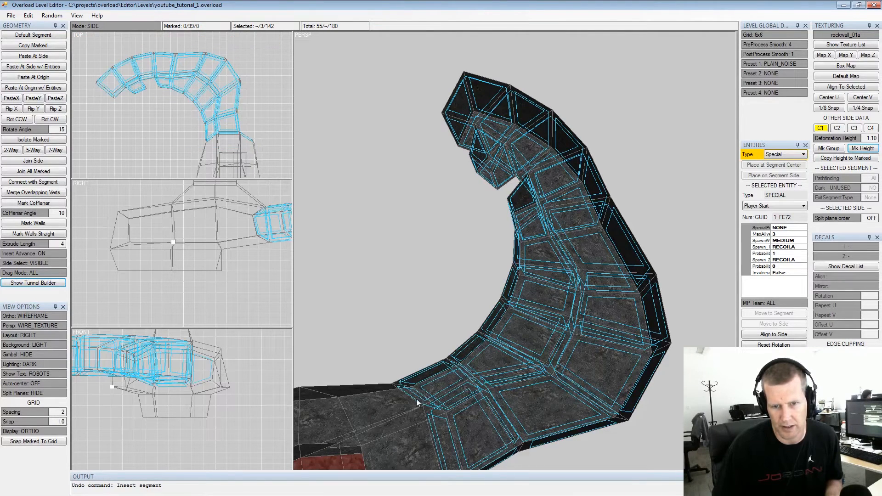
pyautogui.click(426, 391)
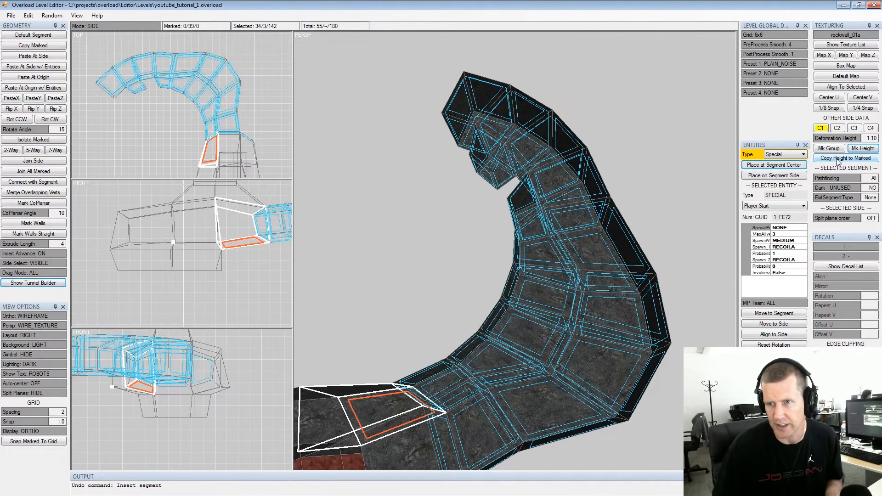
# Examine the curved tunnel and its junction with the chamber, including the area around the lava trench
pyautogui.keyDown('alt'); pyautogui.moveTo(469, 212); pyautogui.dragTo(541, 227); pyautogui.keyUp('alt')
pyautogui.keyDown('alt'); pyautogui.moveTo(542, 227); pyautogui.dragTo(552, 224, button='middle'); pyautogui.keyUp('alt')
pyautogui.keyDown('alt'); pyautogui.moveTo(553, 224); pyautogui.dragTo(534, 276); pyautogui.keyUp('alt')
pyautogui.keyDown('alt'); pyautogui.moveTo(534, 277); pyautogui.dragTo(521, 269, button='middle'); pyautogui.keyUp('alt')
pyautogui.keyDown('alt'); pyautogui.moveTo(520, 264); pyautogui.dragTo(493, 286); pyautogui.keyUp('alt')
pyautogui.keyDown('alt'); pyautogui.moveTo(494, 286); pyautogui.dragTo(525, 313, button='middle'); pyautogui.keyUp('alt')
pyautogui.keyDown('alt'); pyautogui.scroll(2, 526, 313); pyautogui.keyUp('alt')
pyautogui.keyDown('alt'); pyautogui.moveTo(526, 313); pyautogui.dragTo(465, 287); pyautogui.keyUp('alt')
pyautogui.keyDown('alt'); pyautogui.moveTo(465, 287); pyautogui.dragTo(483, 301, button='middle'); pyautogui.keyUp('alt')
pyautogui.keyDown('alt'); pyautogui.moveTo(483, 301); pyautogui.dragTo(530, 333); pyautogui.keyUp('alt')
pyautogui.keyDown('alt'); pyautogui.moveTo(529, 332); pyautogui.dragTo(523, 325, button='middle'); pyautogui.keyUp('alt')
pyautogui.keyDown('alt'); pyautogui.scroll(-2, 523, 324); pyautogui.keyUp('alt')
pyautogui.keyDown('alt'); pyautogui.moveTo(523, 324); pyautogui.dragTo(515, 291); pyautogui.keyUp('alt')
pyautogui.keyDown('alt'); pyautogui.moveTo(515, 291); pyautogui.dragTo(540, 277, button='middle'); pyautogui.keyUp('alt')
pyautogui.keyDown('alt'); pyautogui.moveTo(540, 277); pyautogui.dragTo(523, 294); pyautogui.keyUp('alt')
pyautogui.keyDown('alt'); pyautogui.scroll(2, 523, 294); pyautogui.keyUp('alt')
# Mark both lava floor sides, set their deformation height to 0.05, map their texture along Y, and clear the marks
pyautogui.click(532, 343)
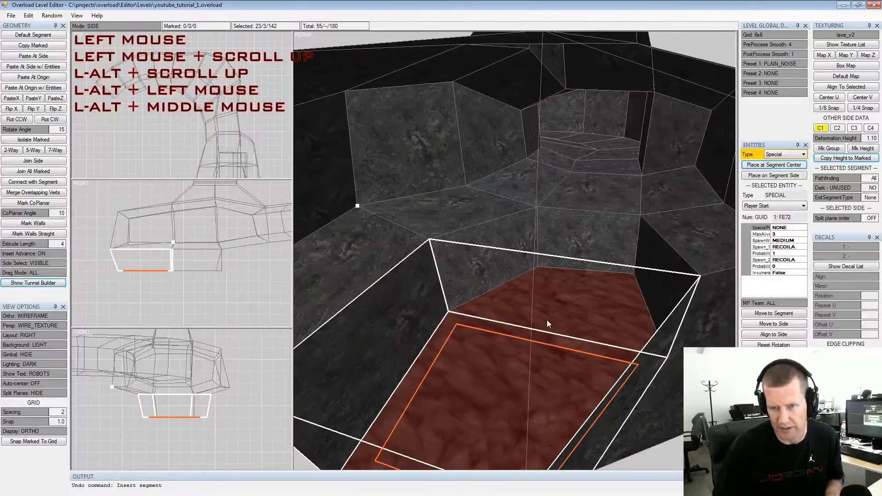
pyautogui.press('space')
pyautogui.click(552, 307)
pyautogui.press('space')
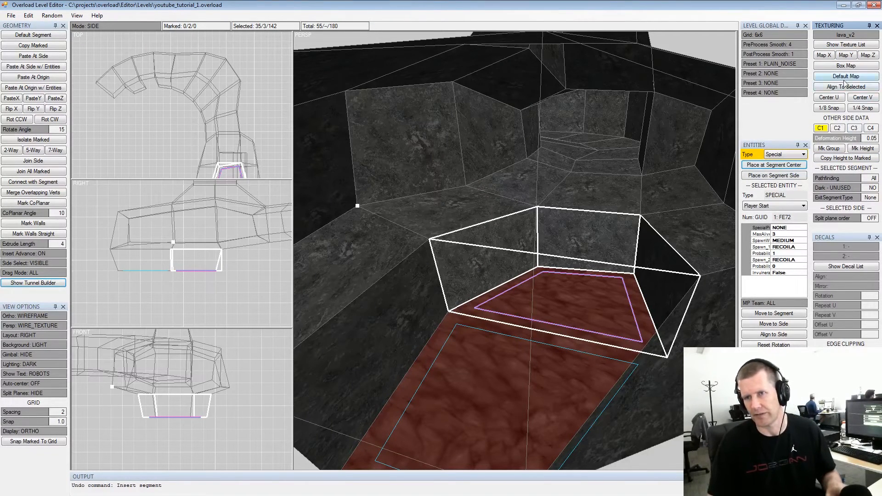
pyautogui.click(845, 56)
pyautogui.hotkey('shift', 'space')
# Check the texture mapping on the lava floor and save the level
pyautogui.keyDown('alt'); pyautogui.moveTo(593, 244); pyautogui.dragTo(573, 248); pyautogui.keyUp('alt')
pyautogui.keyDown('alt'); pyautogui.moveTo(572, 244); pyautogui.dragTo(575, 238, button='middle'); pyautogui.keyUp('alt')
pyautogui.keyDown('alt'); pyautogui.moveTo(575, 237); pyautogui.dragTo(558, 228); pyautogui.keyUp('alt')
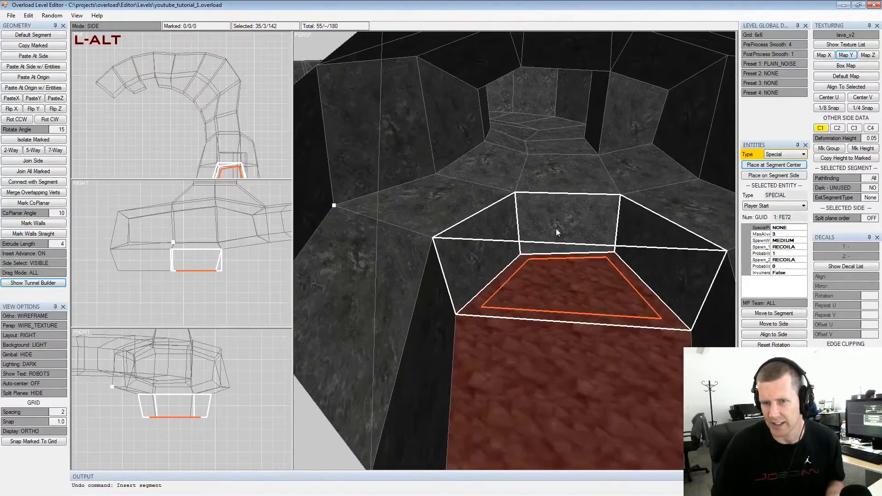
pyautogui.keyDown('alt'); pyautogui.moveTo(557, 228); pyautogui.dragTo(525, 236, button='middle'); pyautogui.keyUp('alt')
pyautogui.keyDown('alt'); pyautogui.moveTo(525, 235); pyautogui.dragTo(536, 228); pyautogui.keyUp('alt')
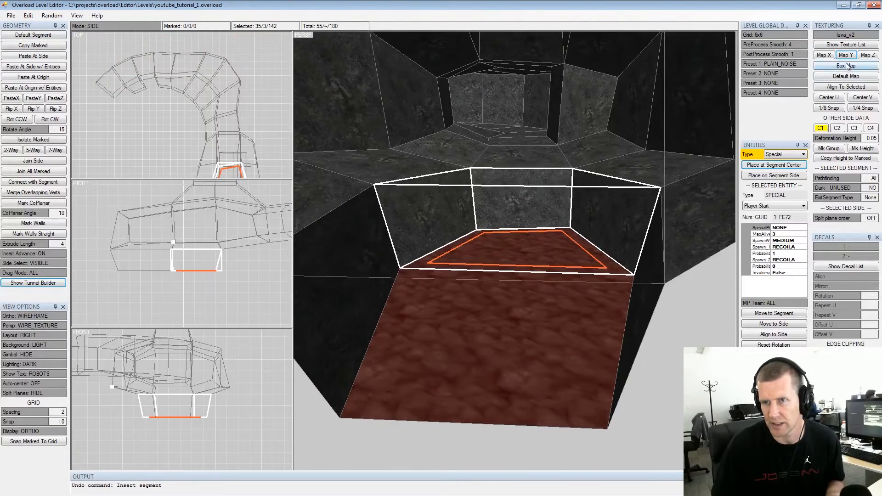
pyautogui.keyDown('alt'); pyautogui.moveTo(584, 278); pyautogui.dragTo(588, 282); pyautogui.keyUp('alt')
pyautogui.keyDown('ctrl'); pyautogui.click(588, 282); pyautogui.keyUp('ctrl')
pyautogui.hotkey('ctrl', 's')
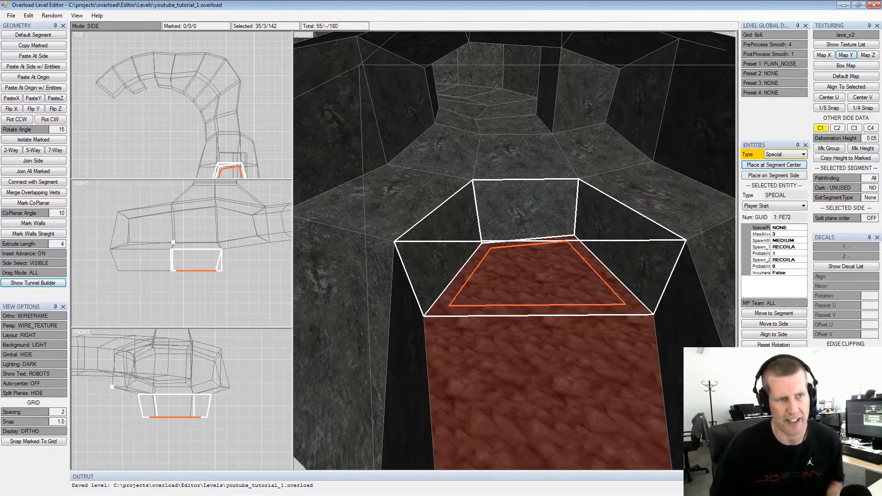
# Export the level as a single player level, overwriting the existing youtube_tutorial_1.sp
pyautogui.click(11, 16)
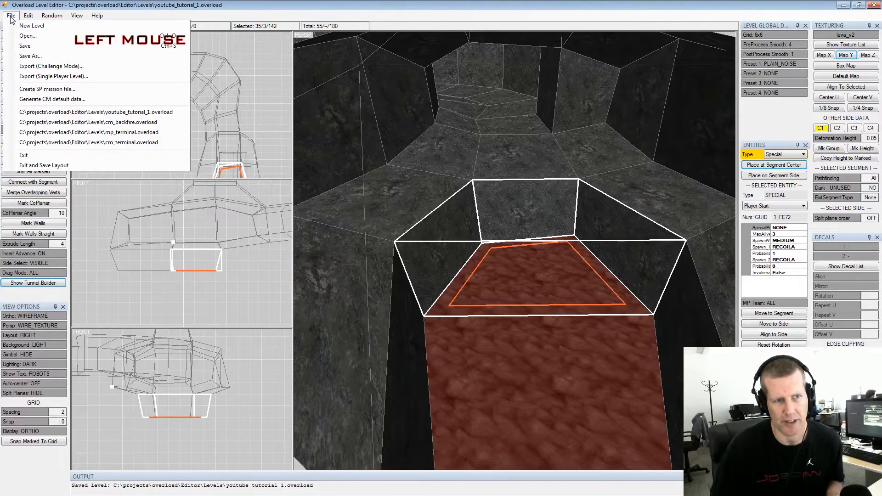
pyautogui.click(50, 80)
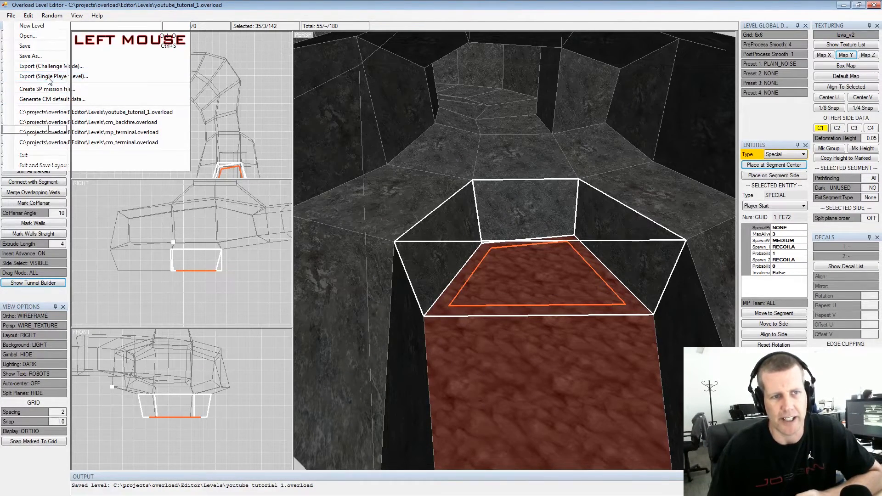
pyautogui.click(160, 104)
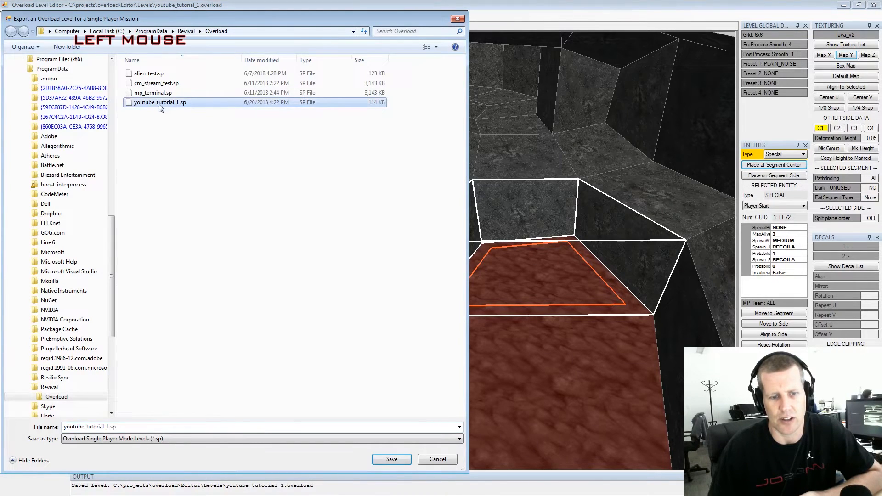
pyautogui.click(390, 458)
pyautogui.click(455, 253)
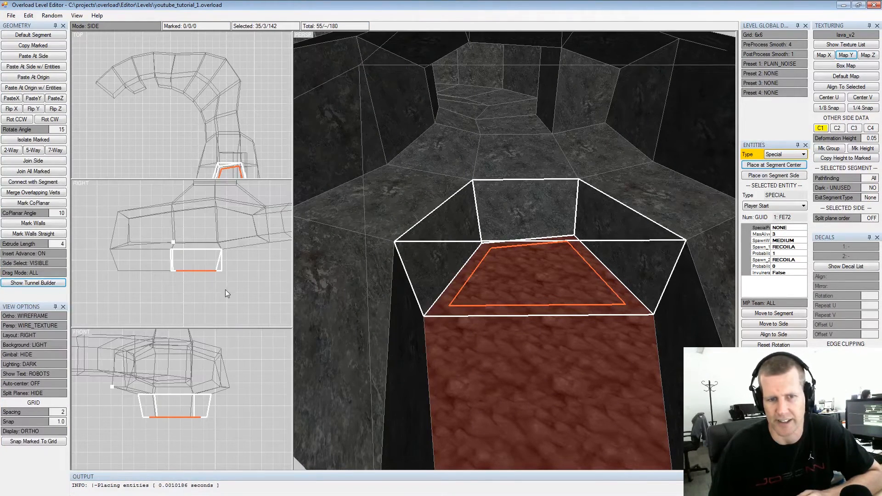
# Examine the whole level from outside, including the curved tunnel, upper room and lava trench
pyautogui.keyDown('alt'); pyautogui.moveTo(481, 183); pyautogui.dragTo(523, 161); pyautogui.keyUp('alt')
pyautogui.keyDown('alt'); pyautogui.moveTo(522, 161); pyautogui.dragTo(522, 175, button='middle'); pyautogui.keyUp('alt')
pyautogui.keyDown('alt'); pyautogui.moveTo(523, 175); pyautogui.dragTo(554, 186); pyautogui.keyUp('alt')
pyautogui.keyDown('alt'); pyautogui.moveTo(554, 184); pyautogui.dragTo(549, 192, button='middle'); pyautogui.keyUp('alt')
pyautogui.keyDown('alt'); pyautogui.scroll(-2, 552, 188); pyautogui.keyUp('alt')
pyautogui.keyDown('alt'); pyautogui.scroll(-3, 547, 193); pyautogui.keyUp('alt')
pyautogui.keyDown('alt'); pyautogui.moveTo(547, 193); pyautogui.dragTo(523, 199); pyautogui.keyUp('alt')
pyautogui.click(33, 19)
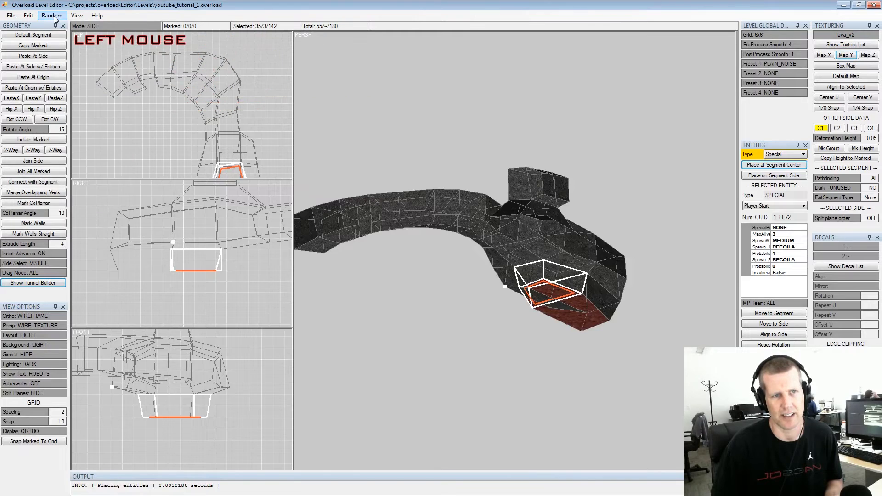
# Unhide the hidden segments so the full level is shown together with the cave, and save the level
pyautogui.click(29, 17)
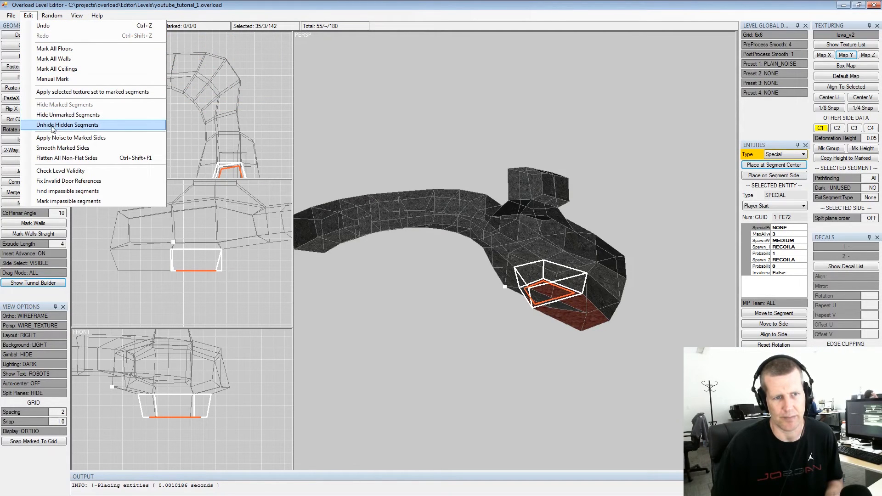
pyautogui.click(156, 125)
pyautogui.keyDown('alt'); pyautogui.moveTo(411, 145); pyautogui.dragTo(417, 140, button='middle'); pyautogui.keyUp('alt')
pyautogui.keyDown('alt'); pyautogui.scroll(2, 419, 139); pyautogui.keyUp('alt')
pyautogui.keyDown('alt'); pyautogui.moveTo(418, 140); pyautogui.dragTo(432, 121); pyautogui.keyUp('alt')
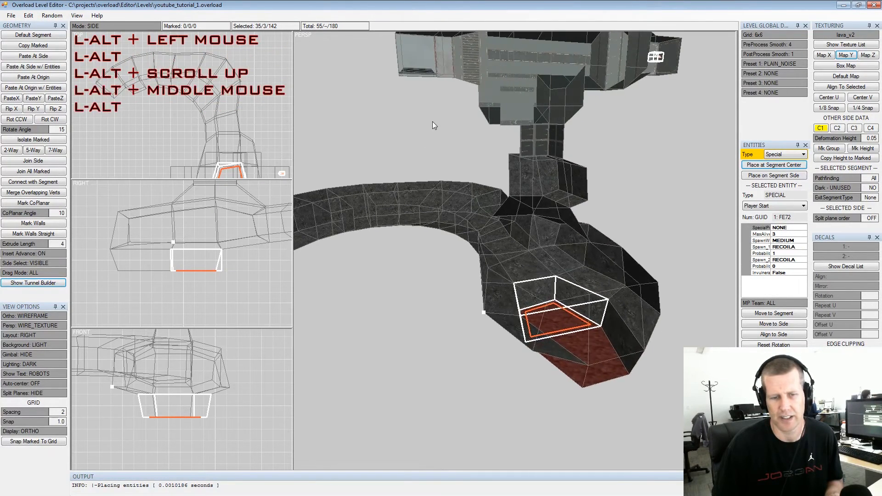
pyautogui.keyDown('ctrl'); pyautogui.click(430, 123); pyautogui.keyUp('ctrl')
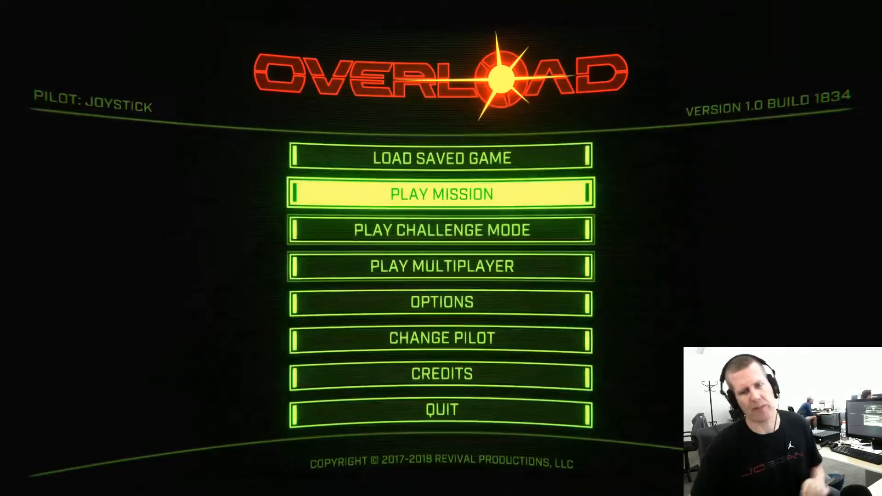
# Switch to the Overload game and start the exported YouTube Tutorial 1 mission on Insane difficulty
pyautogui.click(381, 198)
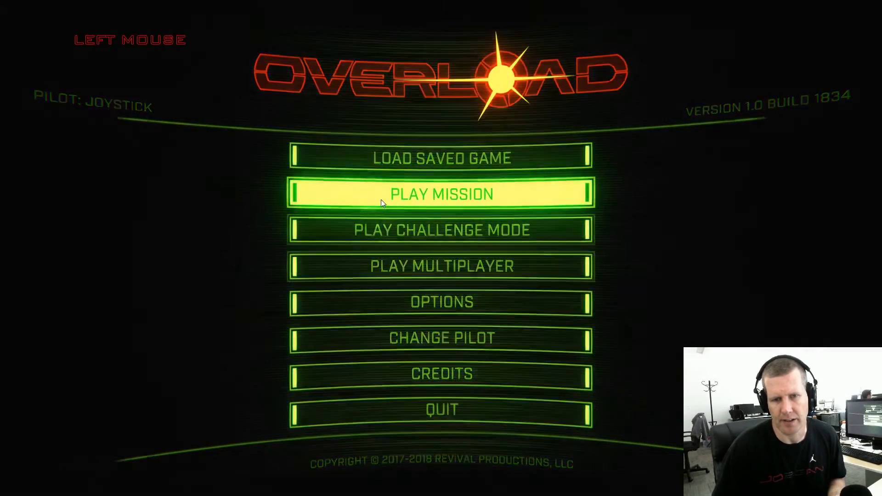
pyautogui.click(396, 300)
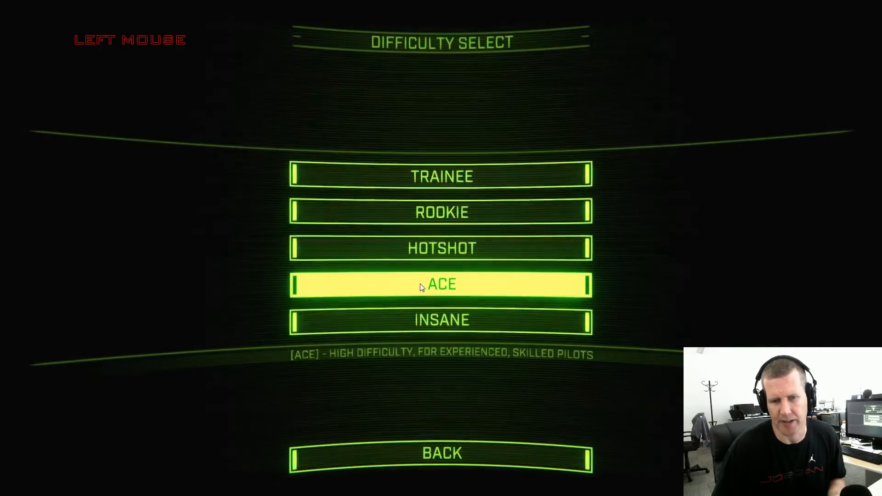
pyautogui.click(421, 313)
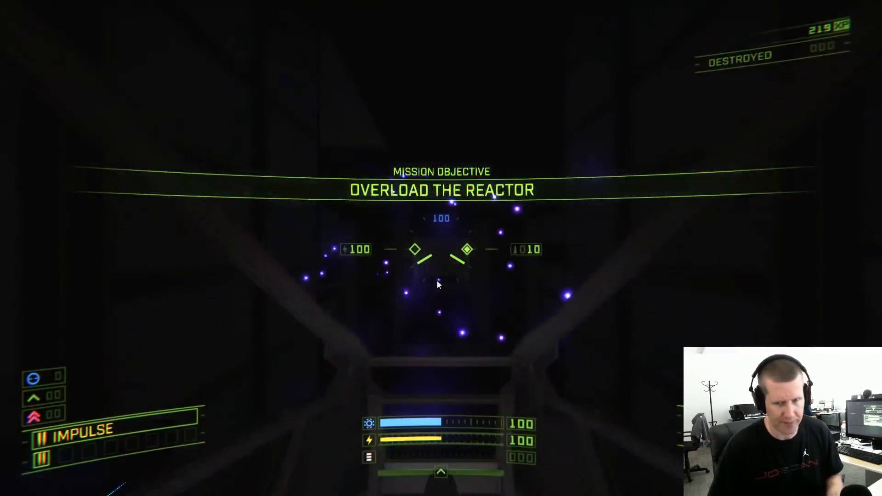
# Turn on the ship's headlight and fly through the starting rooms toward the cave entrance, firing a missile ahead
pyautogui.press('KP_8')
pyautogui.press('Return')
pyautogui.press('KP_8')
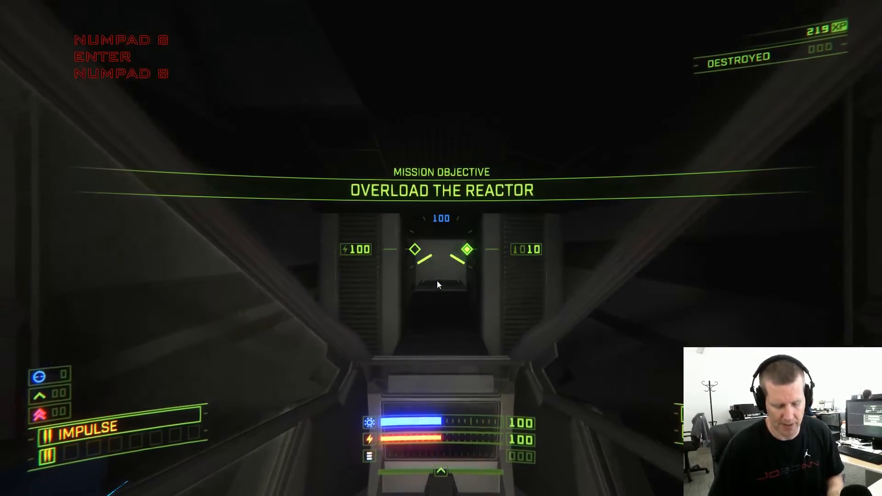
pyautogui.press('Up')
pyautogui.press('Down')
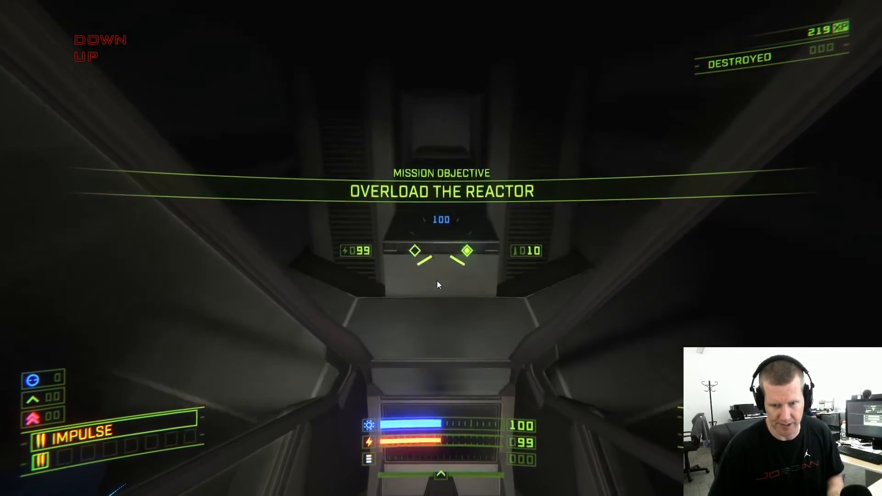
pyautogui.press('KP_8')
pyautogui.press('KP_8+KP_7')
pyautogui.press('KP_8+KP_7')
pyautogui.press('Down')
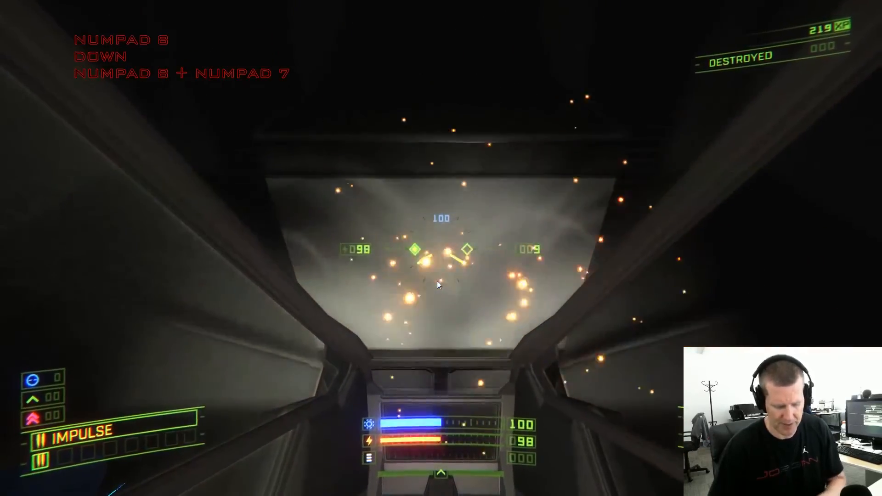
# Fly down into the rock cave and inspect the lava trench and surrounding walls
pyautogui.press('KP_8')
pyautogui.press('KP_8+Down')
pyautogui.press('Down')
pyautogui.press('Down')
pyautogui.press('KP_8')
pyautogui.press('KP_8+Down')
pyautogui.press('KP_8+Down')
pyautogui.press('KP_8')
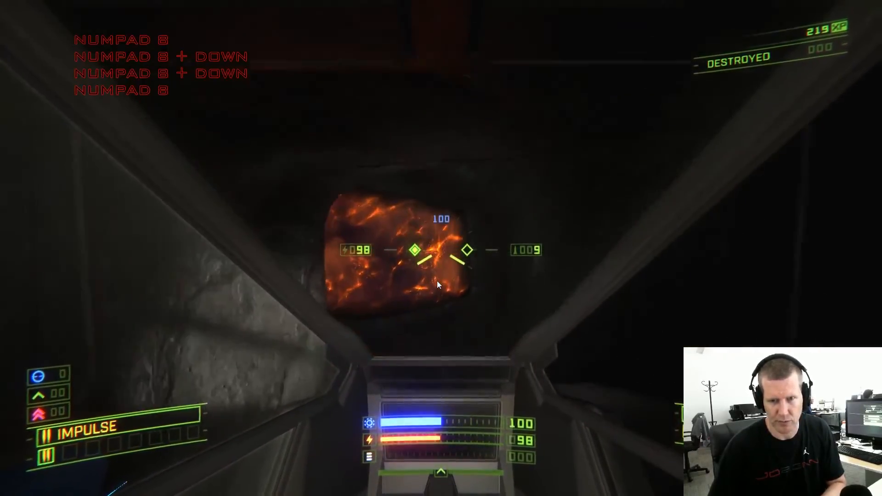
pyautogui.press('KP_8+Up')
pyautogui.press('KP_8')
pyautogui.press('KP_8+KP_4')
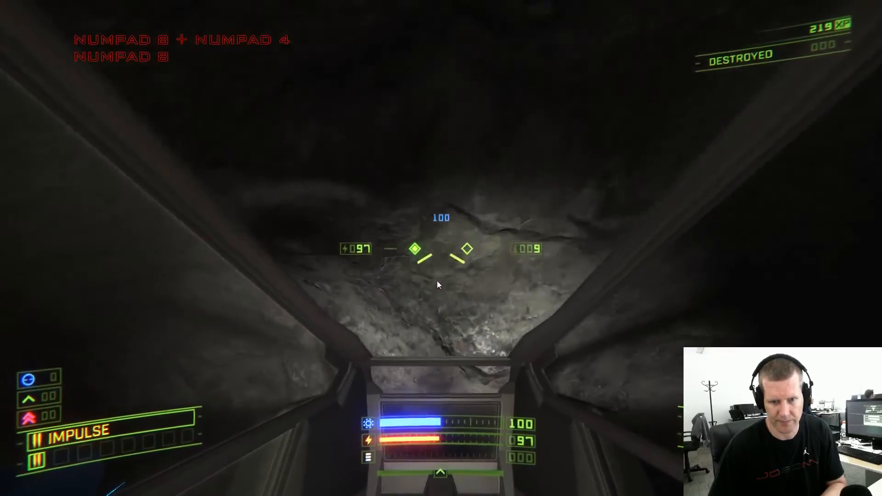
# Fly around the cave to examine the deformed rock walls and the dark tunnel opening
pyautogui.press('KP_4')
pyautogui.press('KP_4')
pyautogui.press('KP_4')
pyautogui.press('Left')
pyautogui.press('KP_2')
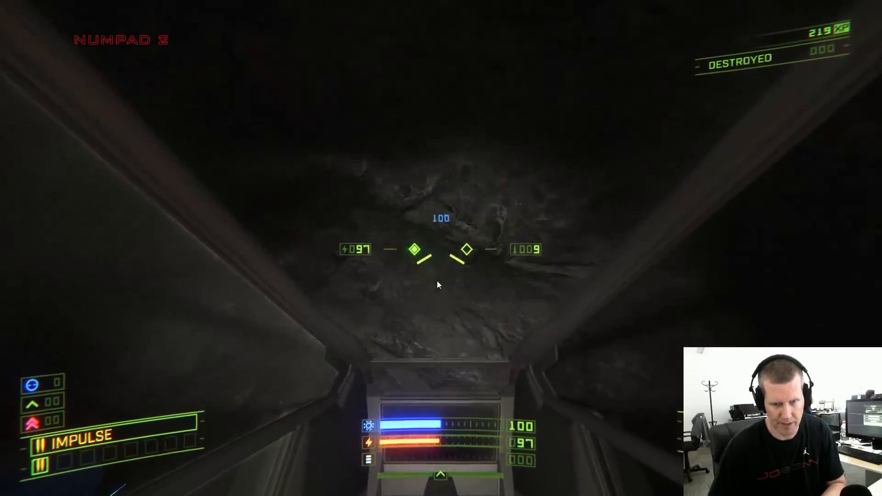
pyautogui.press('Left')
pyautogui.press('KP_6')
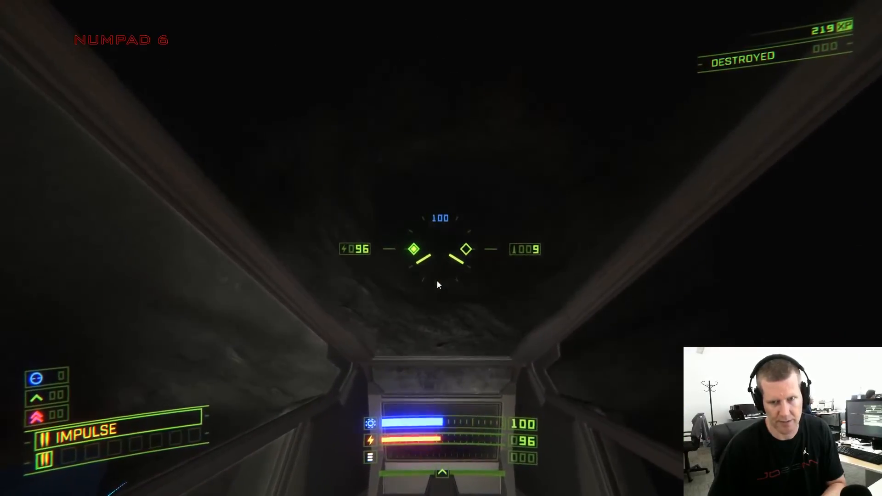
pyautogui.press('KP_8')
pyautogui.press('KP_8+Up')
pyautogui.press('Up')
pyautogui.press('Up')
pyautogui.press('Down')
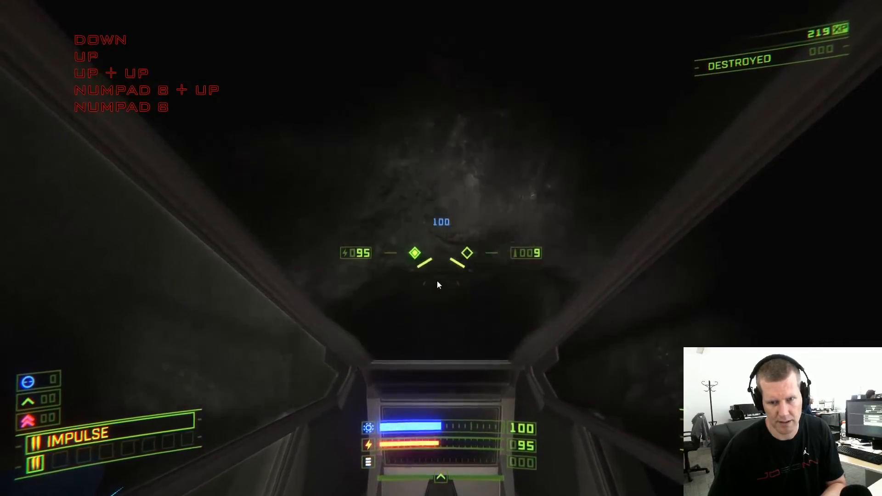
pyautogui.press('Up')
pyautogui.press('Down')
pyautogui.press('KP_8')
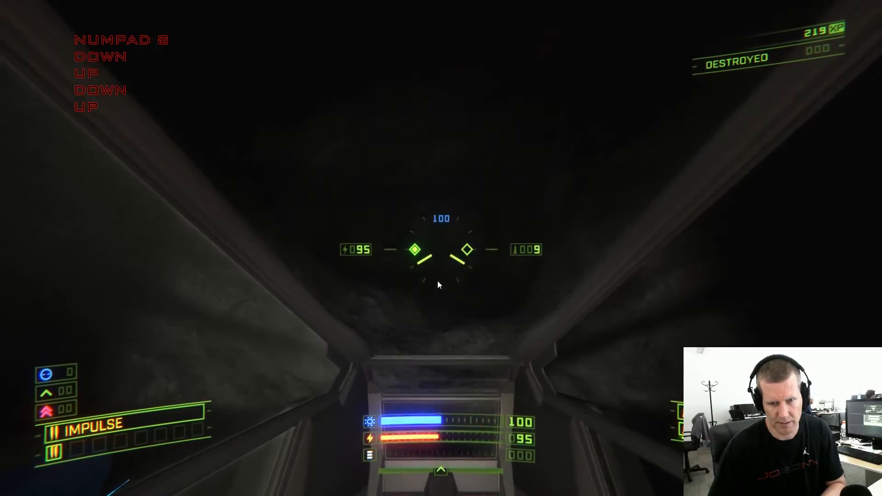
# Fly along the curved tunnel and inspect the rock deformation on its walls and floor
pyautogui.press('KP_8+Left')
pyautogui.press('Left')
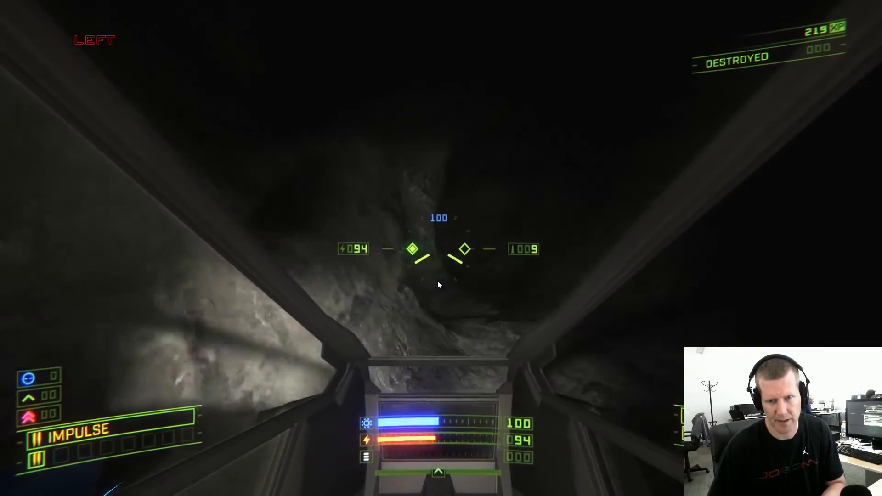
pyautogui.press('KP_6')
pyautogui.press('KP_6+Left')
pyautogui.press('Left')
pyautogui.press('Left')
pyautogui.press('Left')
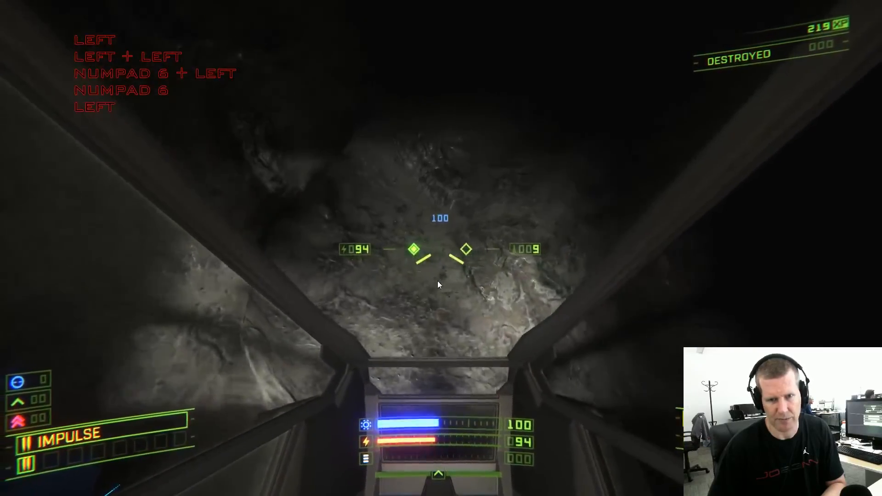
pyautogui.press('KP_8')
pyautogui.press('KP_8+KP_4')
pyautogui.press('KP_8+Right')
pyautogui.press('KP_4+Right')
pyautogui.press('KP_4')
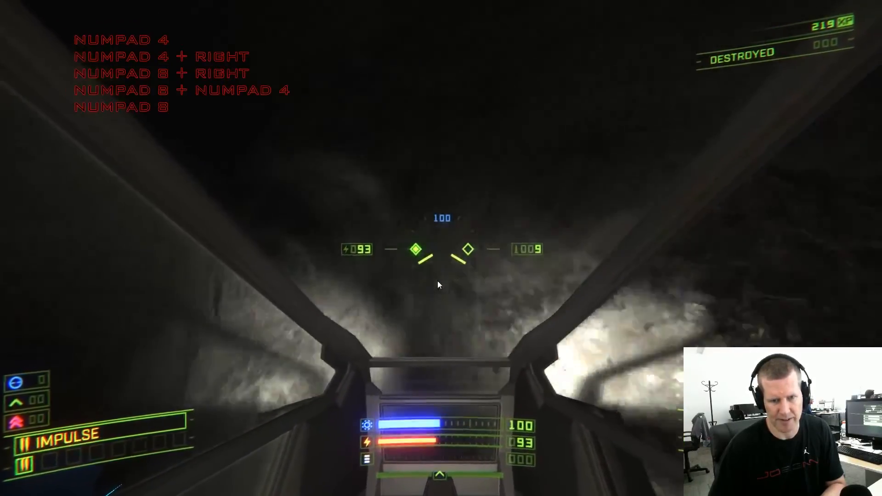
pyautogui.press('KP_6')
pyautogui.press('KP_6+KP_5')
pyautogui.press('KP_6+KP_8')
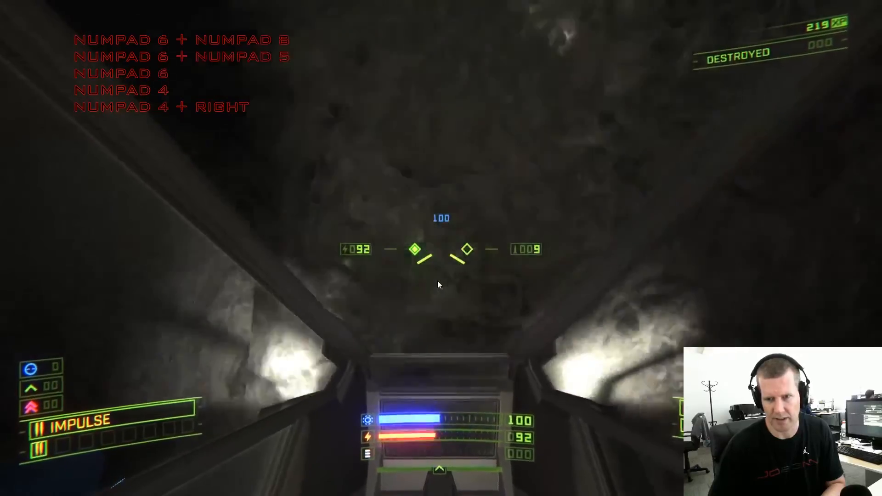
pyautogui.press('KP_6+KP_5')
pyautogui.press('Left+KP_5')
pyautogui.press('Left')
pyautogui.press('Left')
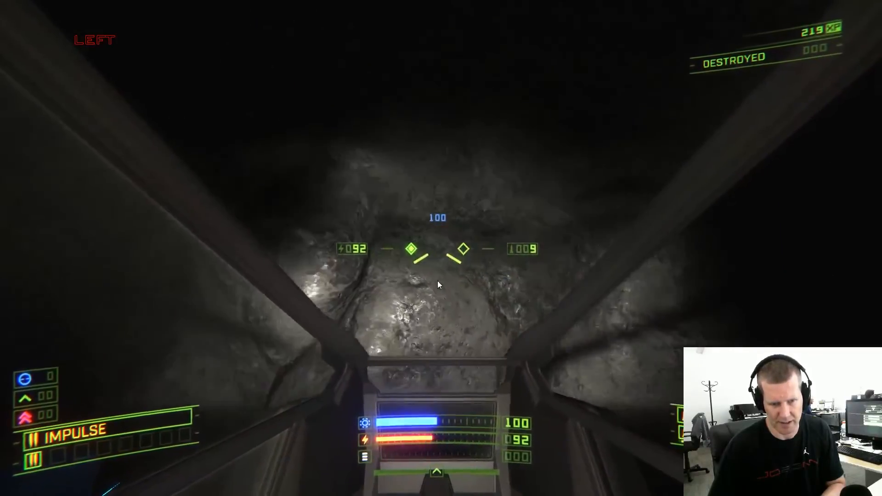
# Look closely at the creases where neighbouring rock surfaces meet
pyautogui.press('Up')
pyautogui.press('Down')
pyautogui.press('KP_8')
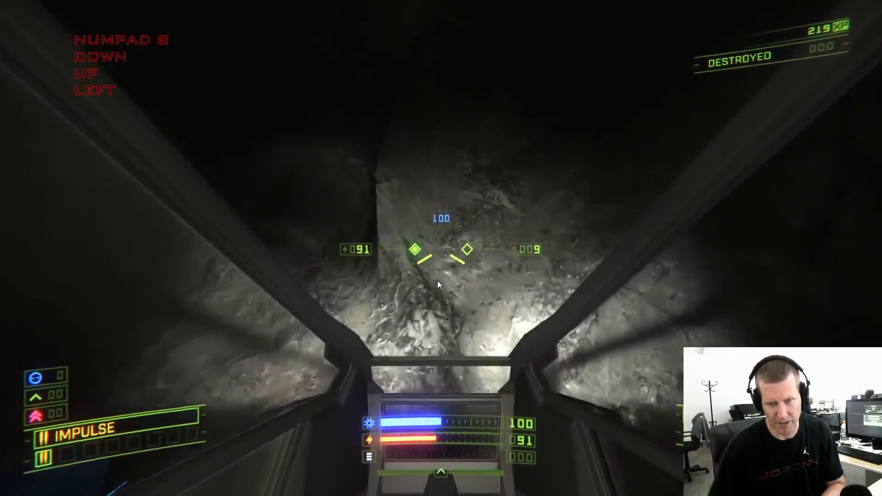
pyautogui.press('Up')
pyautogui.press('Up')
pyautogui.press('Down')
pyautogui.press('Up')
pyautogui.press('Down')
pyautogui.press('Up')
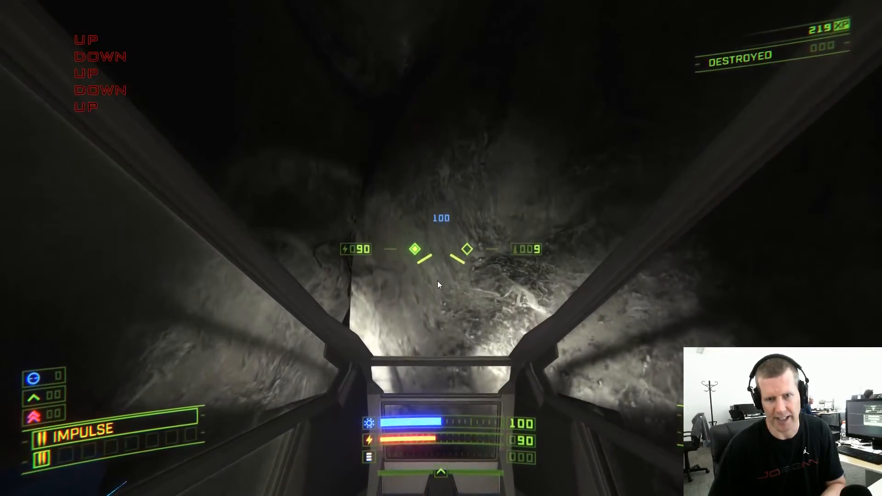
# Turn the ship around and fly back through the rock passage to the lava trench
pyautogui.press('KP_5')
pyautogui.press('KP_4')
pyautogui.press('Up')
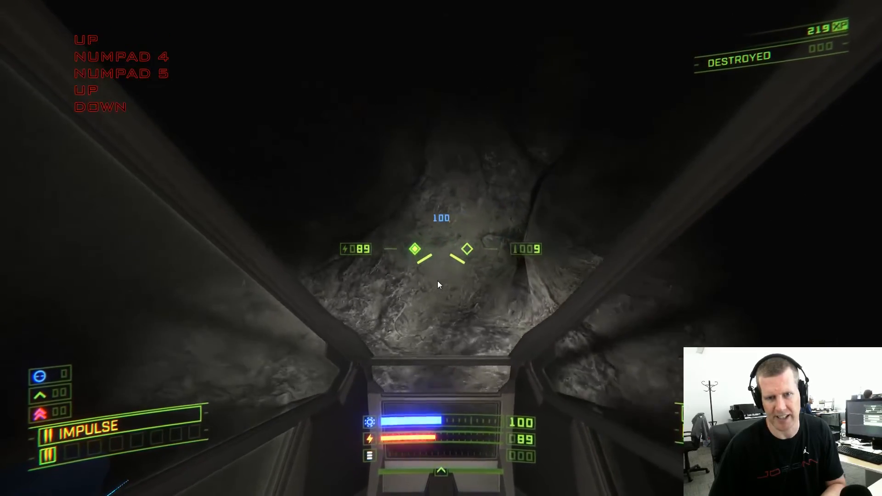
pyautogui.press('KP_4')
pyautogui.press('KP_4+KP_8')
pyautogui.press('Down')
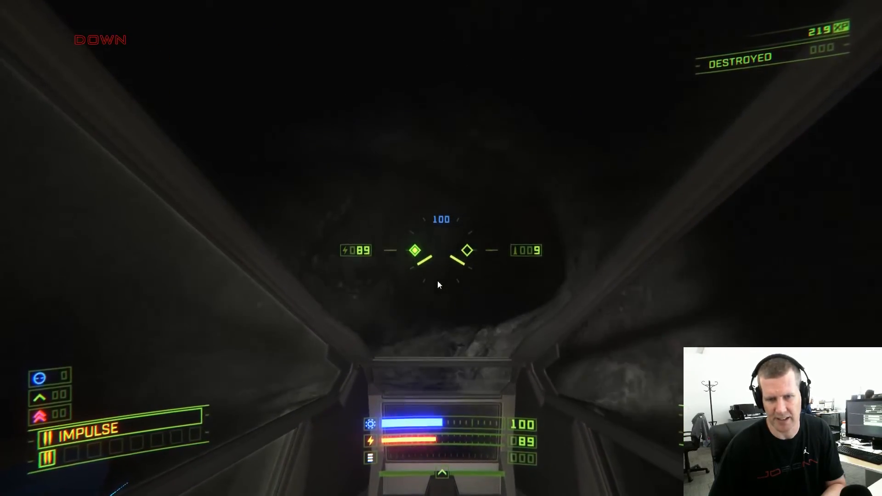
pyautogui.press('KP_6')
pyautogui.press('Right')
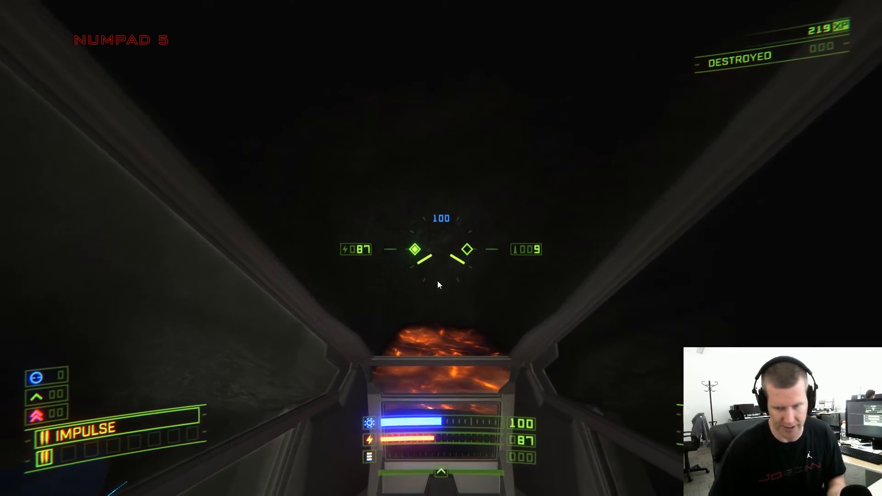
# Compare the lava trench and cave lighting with the ship's headlight switched off and on
pyautogui.press('KP_5')
pyautogui.press('KP_8')
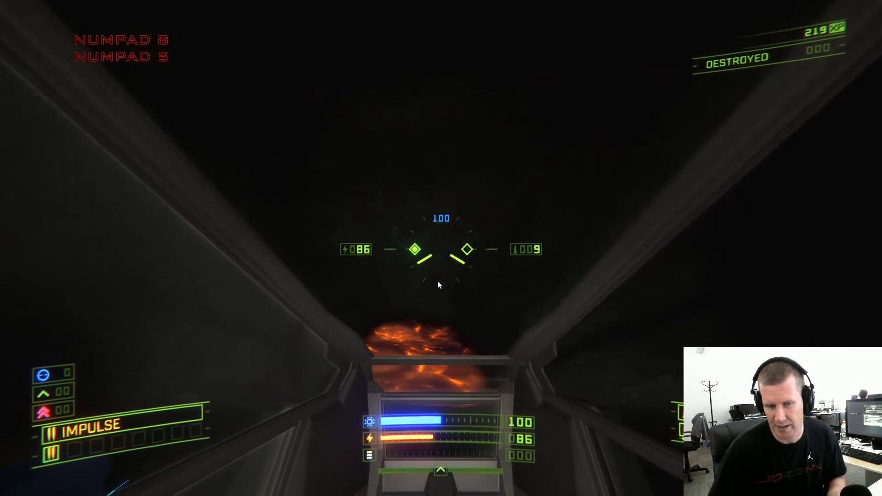
pyautogui.press('KP_5')
pyautogui.press('Return')
pyautogui.press('KP_5')
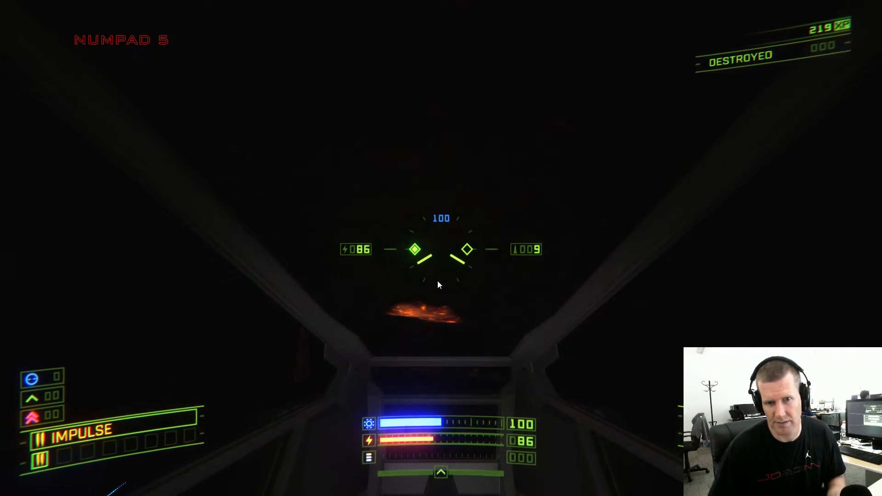
pyautogui.press('KP_5+KP_6')
pyautogui.press('KP_8+KP_6')
pyautogui.press('KP_8')
pyautogui.press('KP_8+KP_4')
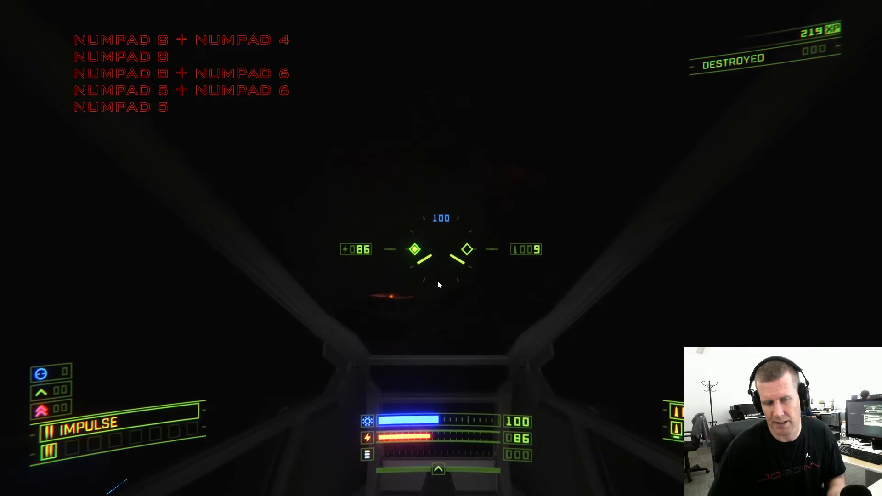
pyautogui.press('Return')
pyautogui.press('KP_8')
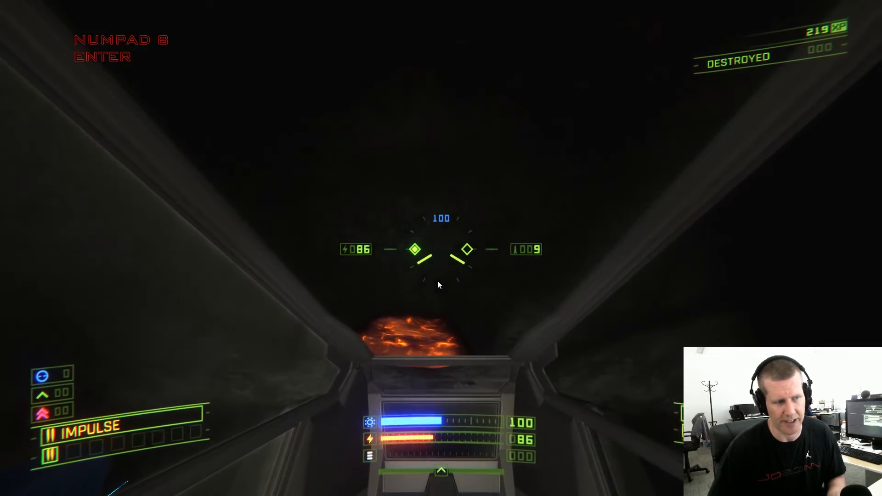
# Hover above the lava trench and examine the rock wall beside it
pyautogui.press('KP_4')
pyautogui.press('KP_8')
pyautogui.press('KP_5+KP_6')
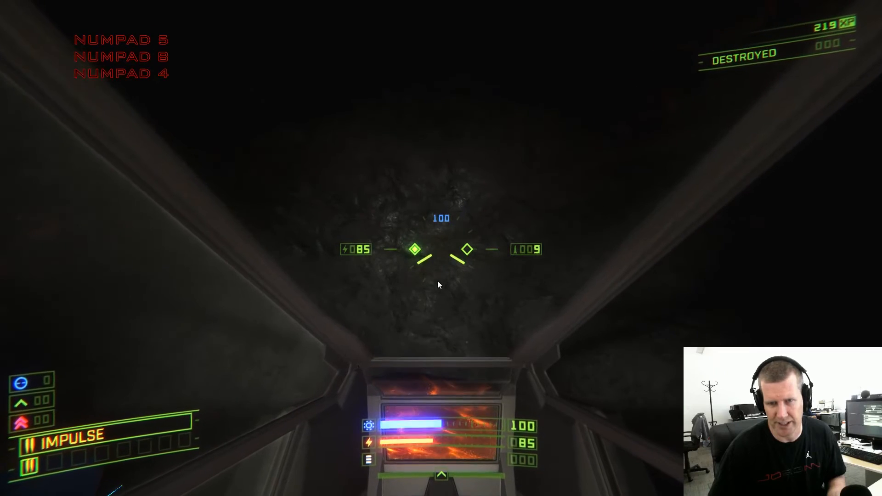
pyautogui.press('KP_8')
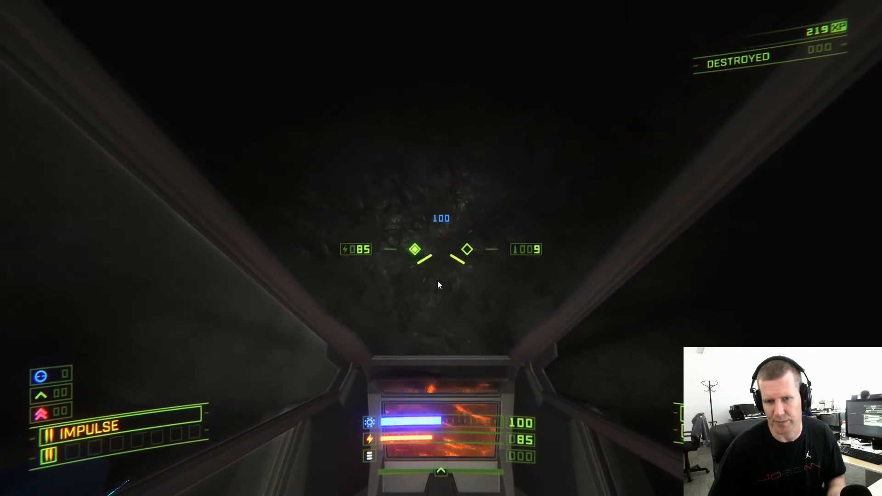
pyautogui.press('KP_5')
pyautogui.press('KP_8')
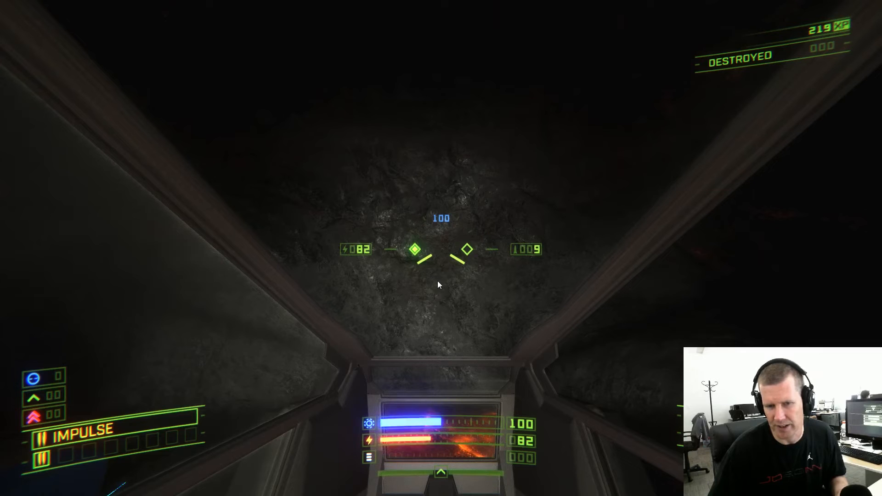
# Quit the test mission to the main menu, exit the game, and return to the Overload Level Editor
pyautogui.press('Escape')
pyautogui.press('Down')
pyautogui.press('Down')
pyautogui.press('Down')
pyautogui.press('Down')
pyautogui.press('Down')
pyautogui.press('Down')
pyautogui.press('Down')
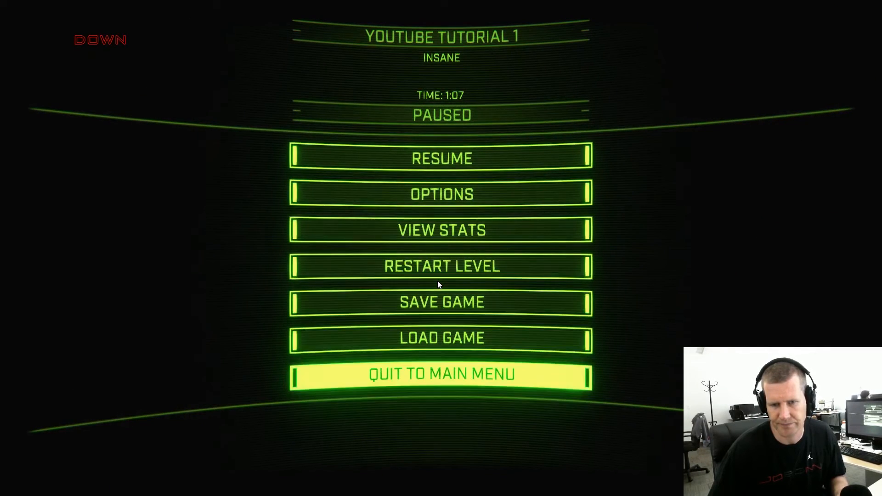
pyautogui.press('Return')
pyautogui.press('Up')
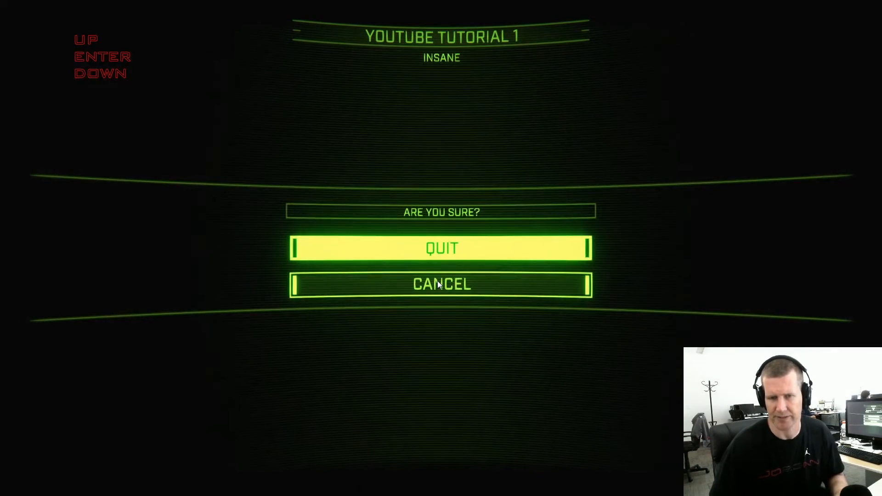
pyautogui.press('Return')
pyautogui.click(439, 400)
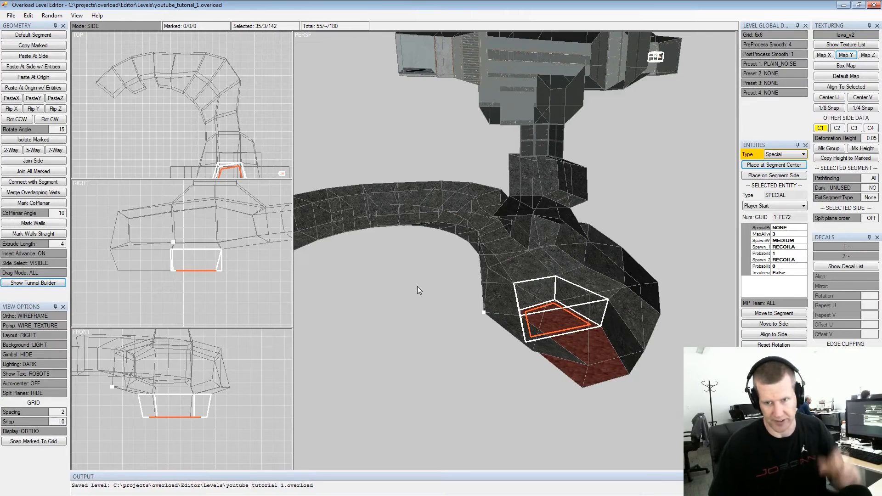
# Set the level's deformation grid to 8x8 and Preset 1 to H_RIDGES
pyautogui.keyDown('alt'); pyautogui.moveTo(533, 282); pyautogui.dragTo(562, 235); pyautogui.keyUp('alt')
pyautogui.keyDown('alt'); pyautogui.scroll(3, 545, 255); pyautogui.keyUp('alt')
pyautogui.doubleClick(566, 234)
pyautogui.click(570, 232)
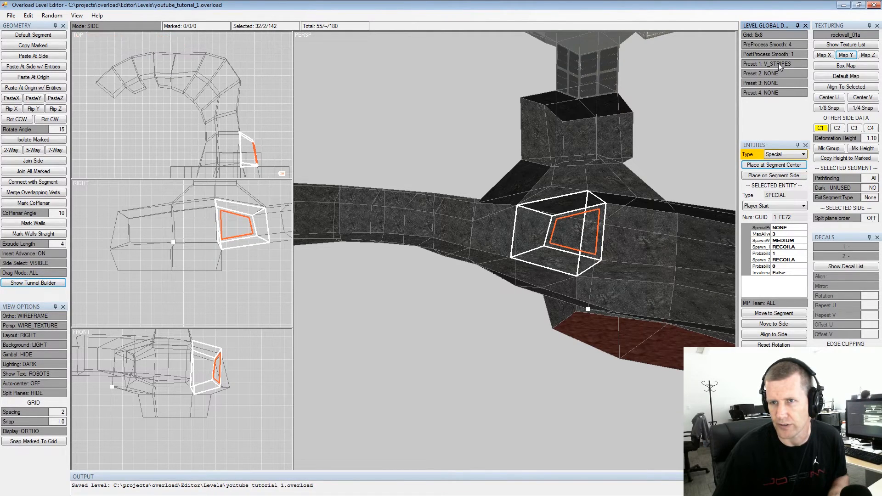
# Mark two neighbouring rock wall sides near the far end of the curved tunnel
pyautogui.keyDown('alt'); pyautogui.moveTo(571, 216); pyautogui.dragTo(598, 222); pyautogui.keyUp('alt')
pyautogui.keyDown('alt'); pyautogui.moveTo(598, 221); pyautogui.dragTo(589, 229, button='middle'); pyautogui.keyUp('alt')
pyautogui.keyDown('alt'); pyautogui.moveTo(588, 228); pyautogui.dragTo(614, 247); pyautogui.keyUp('alt')
pyautogui.keyDown('alt'); pyautogui.moveTo(614, 246); pyautogui.dragTo(561, 240, button='middle'); pyautogui.keyUp('alt')
pyautogui.keyDown('alt'); pyautogui.moveTo(561, 239); pyautogui.dragTo(499, 271); pyautogui.keyUp('alt')
pyautogui.keyDown('alt'); pyautogui.scroll(4, 498, 267); pyautogui.keyUp('alt')
pyautogui.click(443, 266)
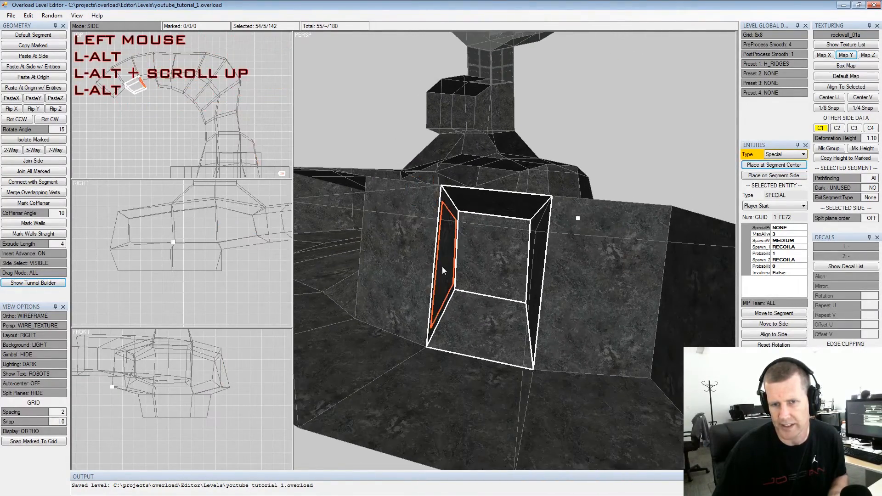
pyautogui.press('space')
pyautogui.click(425, 266)
pyautogui.press('space')
# Add three more wall sides along the curved tunnel to the marked selection
pyautogui.click(533, 276)
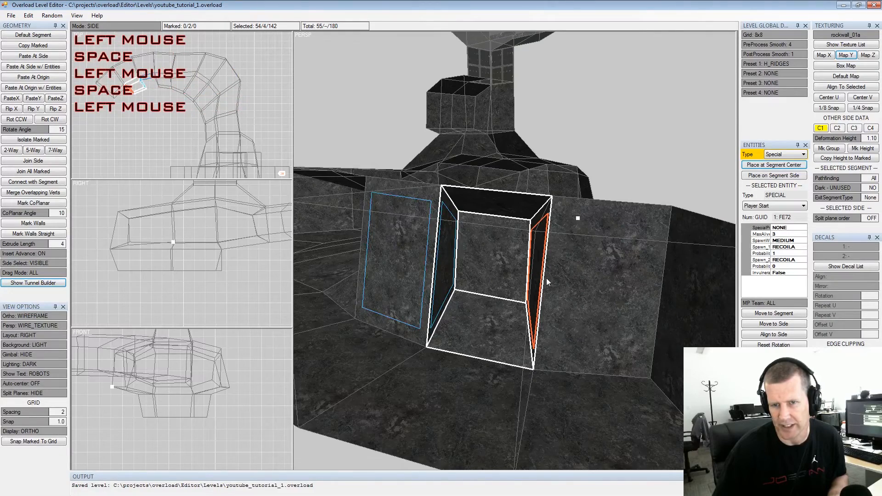
pyautogui.press('space')
pyautogui.click(563, 276)
pyautogui.press('space')
pyautogui.keyDown('alt'); pyautogui.moveTo(562, 272); pyautogui.dragTo(628, 291); pyautogui.keyUp('alt')
pyautogui.press('space')
pyautogui.click(721, 281)
pyautogui.press('space')
# Set the deformation height to 0.50 and copy it to the marked tunnel walls
pyautogui.moveTo(722, 281); pyautogui.dragTo(554, 275, button='middle')
pyautogui.moveTo(871, 138); pyautogui.dragTo(766, 139)
pyautogui.click(846, 157)
pyautogui.click(603, 183)
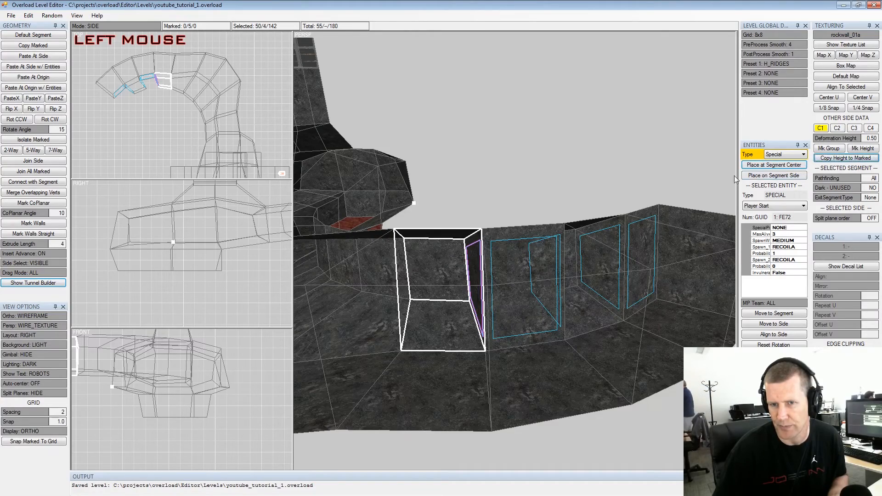
# Place a Light entity at the centre of one lava trench segment, with the side facing the adjoining trench segment selected
pyautogui.keyDown('alt'); pyautogui.moveTo(602, 184); pyautogui.dragTo(587, 200); pyautogui.keyUp('alt')
pyautogui.keyDown('alt'); pyautogui.moveTo(587, 200); pyautogui.dragTo(586, 199, button='middle'); pyautogui.keyUp('alt')
pyautogui.keyDown('alt'); pyautogui.moveTo(586, 200); pyautogui.dragTo(585, 197); pyautogui.keyUp('alt')
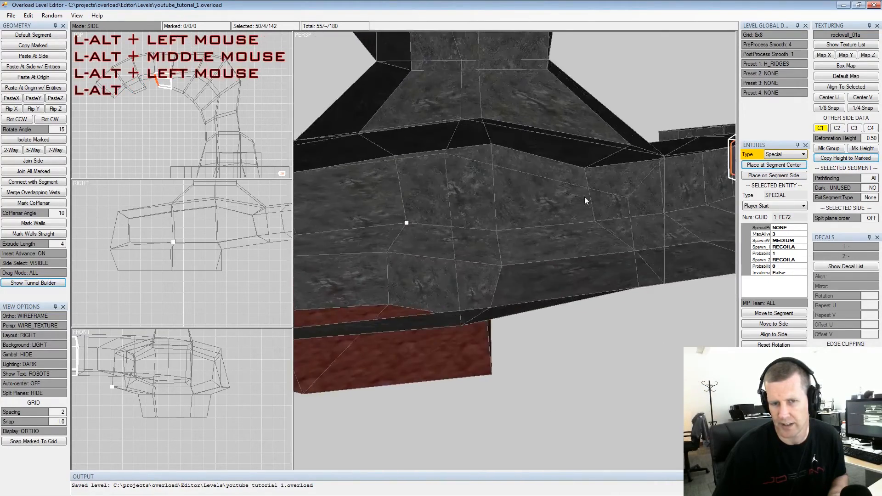
pyautogui.keyDown('alt'); pyautogui.moveTo(584, 197); pyautogui.dragTo(602, 190, button='middle'); pyautogui.keyUp('alt')
pyautogui.keyDown('alt'); pyautogui.moveTo(603, 190); pyautogui.dragTo(512, 255); pyautogui.keyUp('alt')
pyautogui.doubleClick(527, 247)
pyautogui.click(527, 246)
pyautogui.press('x')
pyautogui.press('x')
pyautogui.press('x')
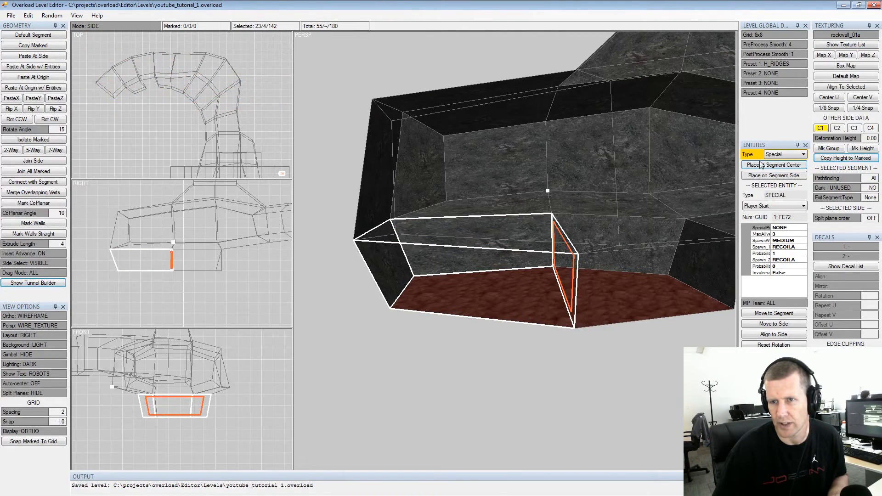
pyautogui.click(773, 154)
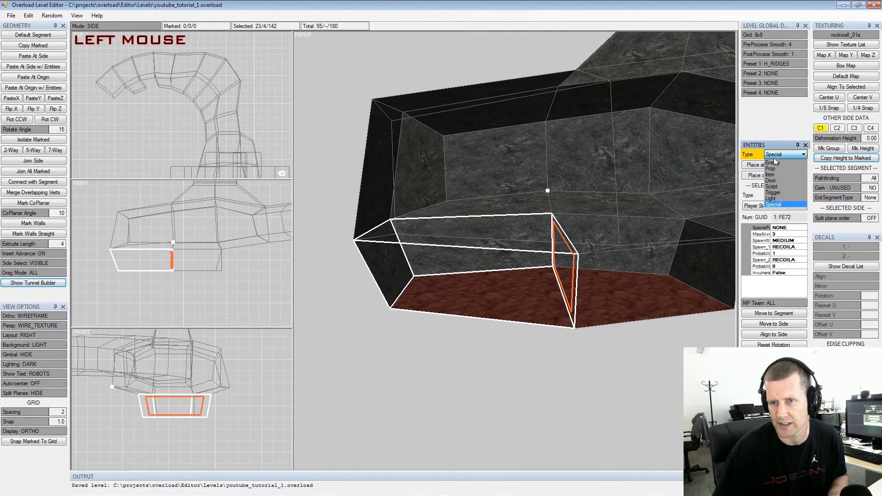
pyautogui.click(774, 198)
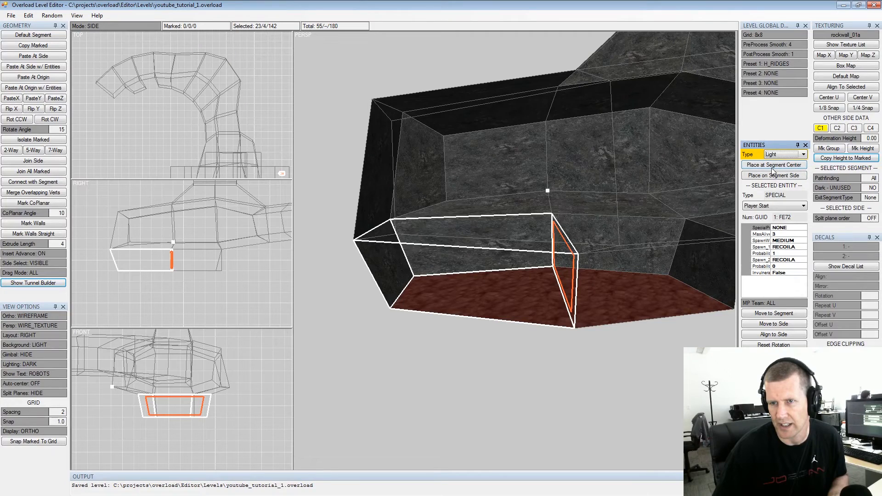
pyautogui.click(771, 166)
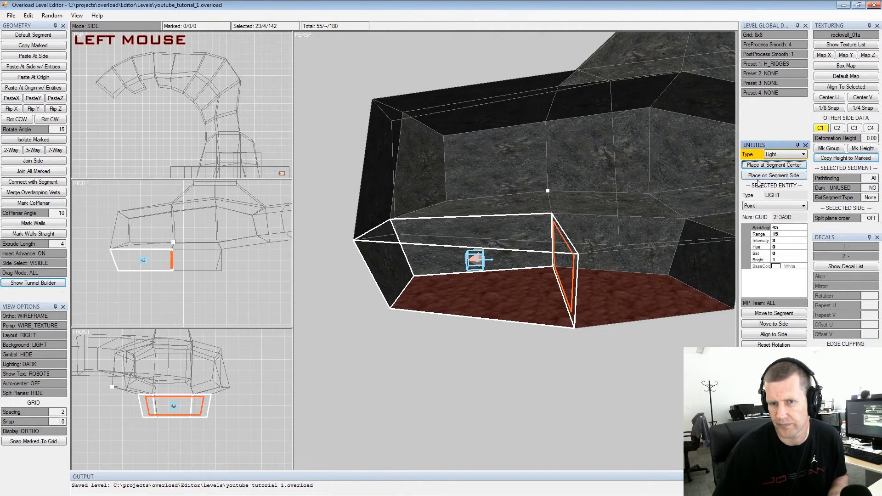
# Move the light to the side shared by the two lava trench segments and switch to entity mode
pyautogui.click(774, 323)
pyautogui.keyDown('alt'); pyautogui.moveTo(609, 258); pyautogui.dragTo(597, 258); pyautogui.keyUp('alt')
pyautogui.press('Tab')
pyautogui.press('Tab')
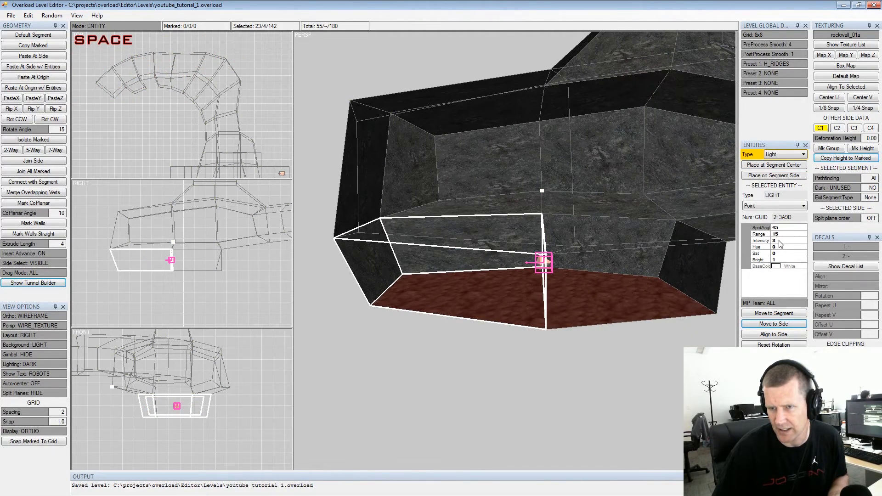
# Set the trench light's intensity to 2, its range to 20 and its type to No Shadow
pyautogui.click(780, 241)
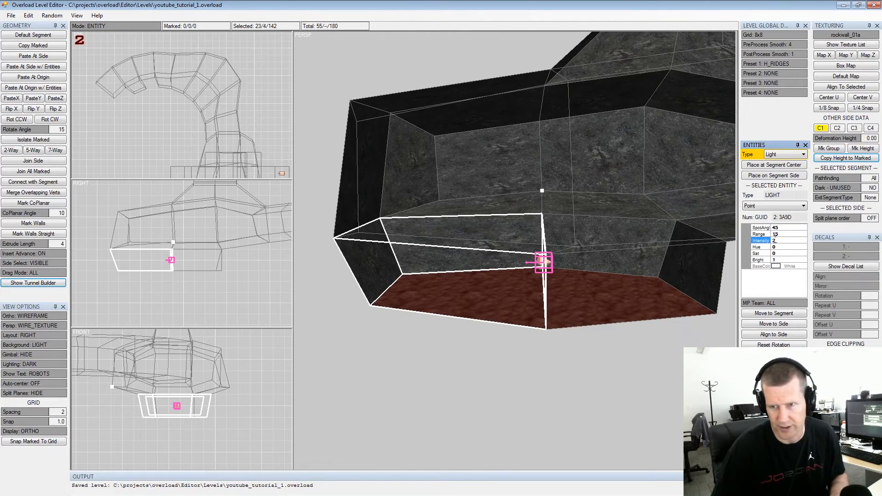
pyautogui.click(783, 234)
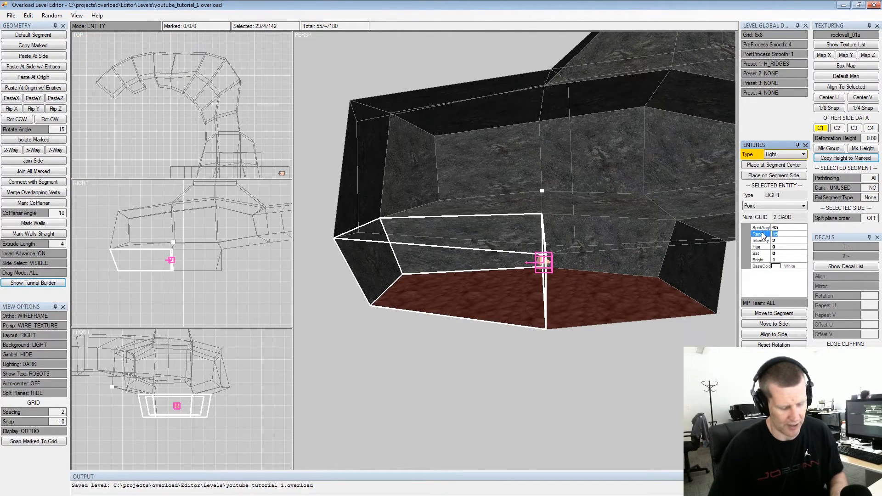
pyautogui.click(774, 207)
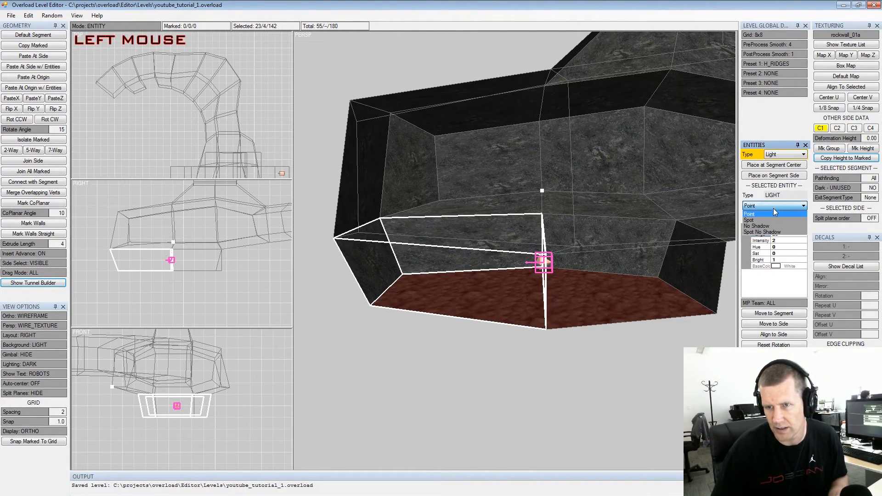
pyautogui.click(767, 227)
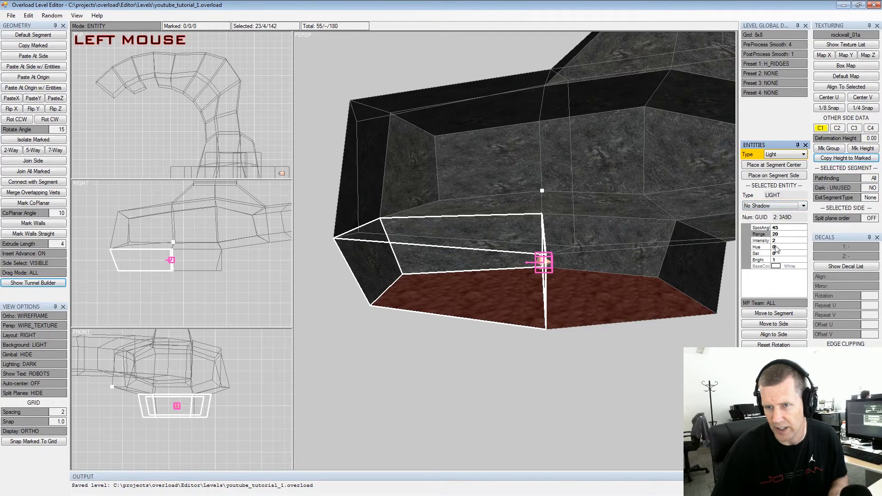
# Colour the trench light orange with hue 0.05 and saturation 0.95
pyautogui.click(778, 267)
pyautogui.click(779, 248)
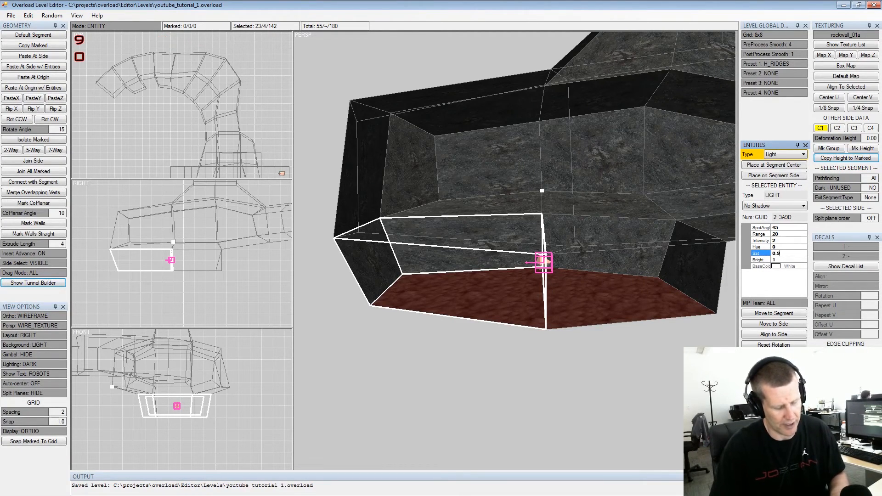
pyautogui.click(782, 247)
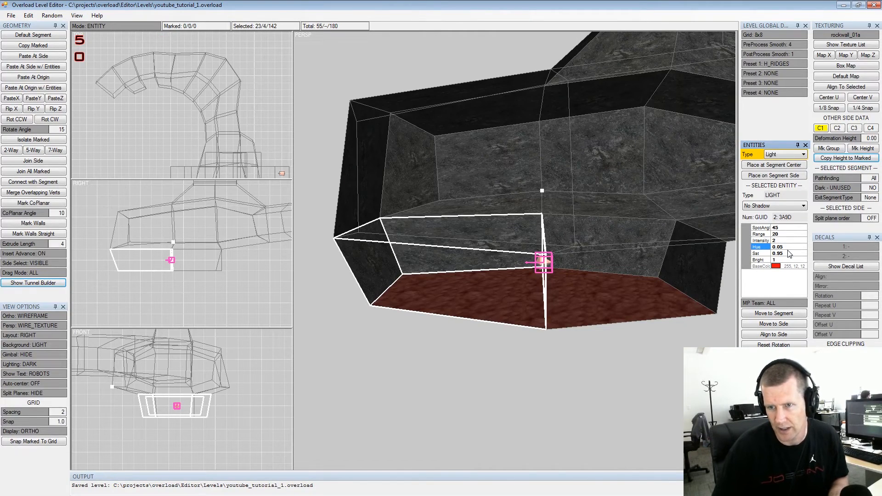
pyautogui.click(789, 254)
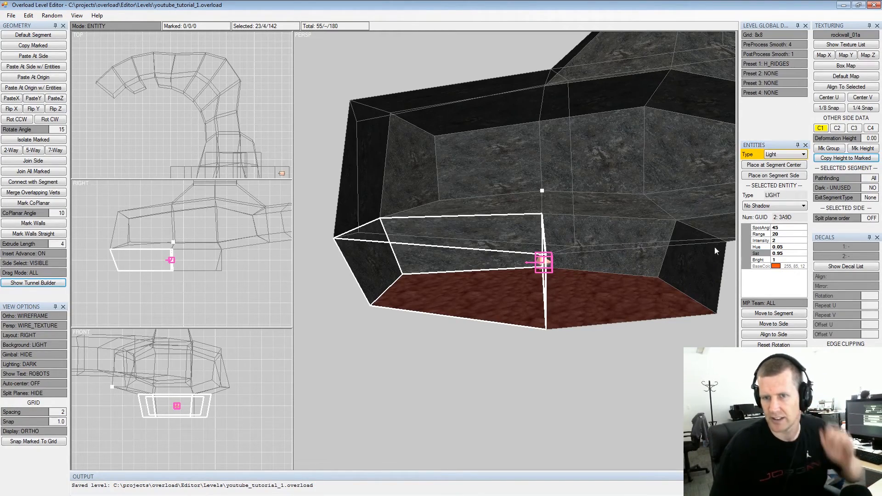
# Apply the tn_light_07f decal as decal 1 to the ceiling of the metal corridor's end segment
pyautogui.moveTo(574, 230); pyautogui.dragTo(619, 189, button='middle')
pyautogui.scroll(-3, 620, 189)
pyautogui.moveTo(531, 169); pyautogui.dragTo(540, 194, button='middle')
pyautogui.keyDown('alt'); pyautogui.moveTo(539, 193); pyautogui.dragTo(511, 145); pyautogui.keyUp('alt')
pyautogui.keyDown('alt'); pyautogui.moveTo(511, 145); pyautogui.dragTo(533, 155, button='middle'); pyautogui.keyUp('alt')
pyautogui.keyDown('alt'); pyautogui.moveTo(534, 156); pyautogui.dragTo(459, 62); pyautogui.keyUp('alt')
pyautogui.click(459, 62)
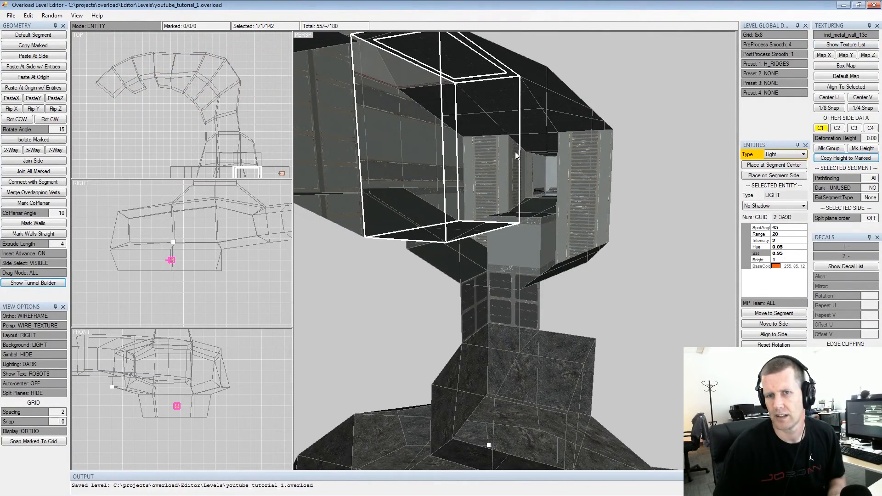
pyautogui.keyDown('alt'); pyautogui.moveTo(545, 156); pyautogui.dragTo(512, 158); pyautogui.keyUp('alt')
pyautogui.keyDown('alt'); pyautogui.scroll(2, 508, 158); pyautogui.keyUp('alt')
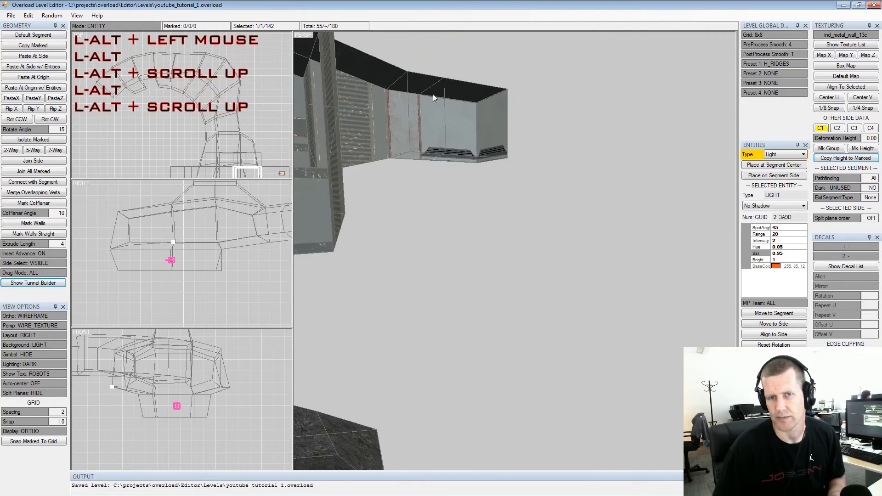
pyautogui.click(469, 101)
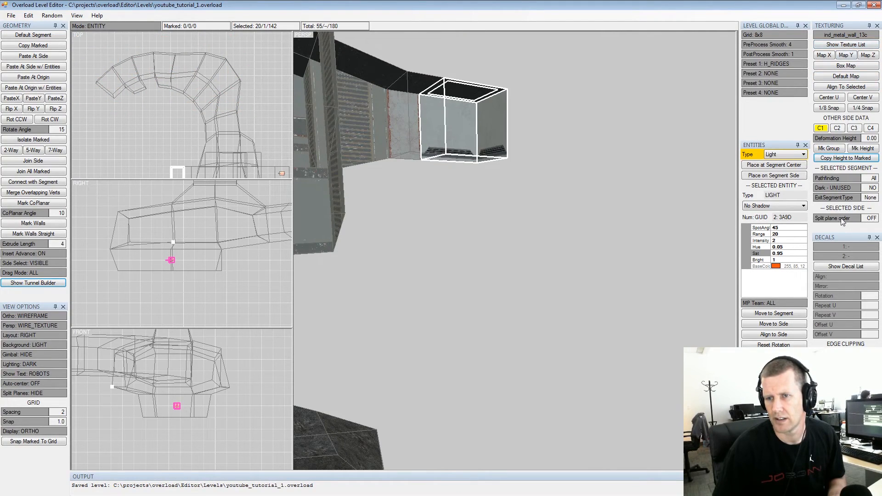
pyautogui.click(841, 266)
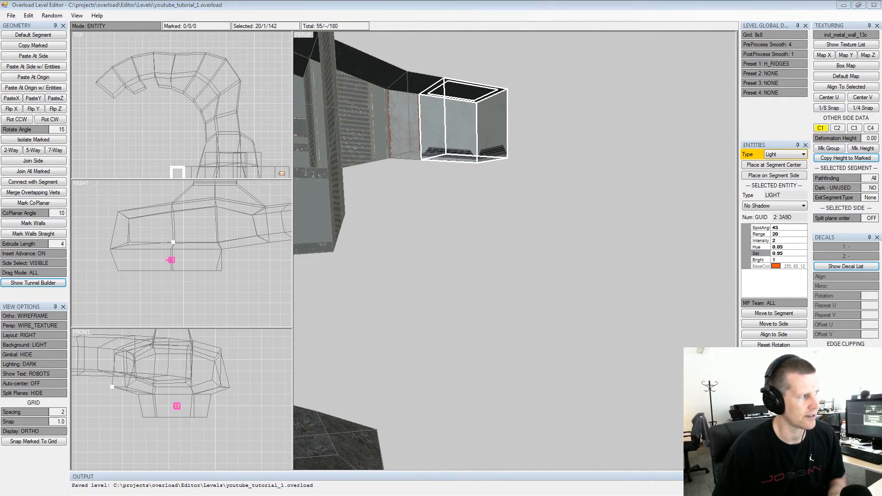
pyautogui.moveTo(217, 39); pyautogui.dragTo(148, 26)
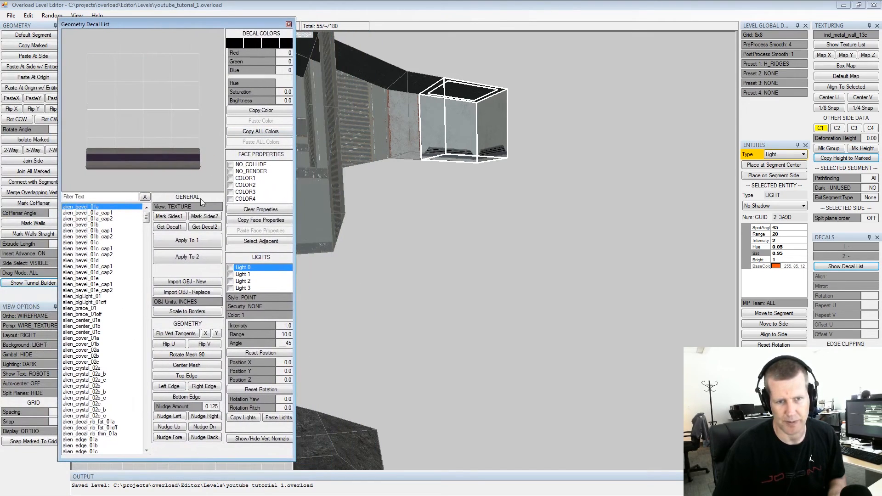
pyautogui.moveTo(146, 221); pyautogui.dragTo(143, 422)
pyautogui.click(87, 406)
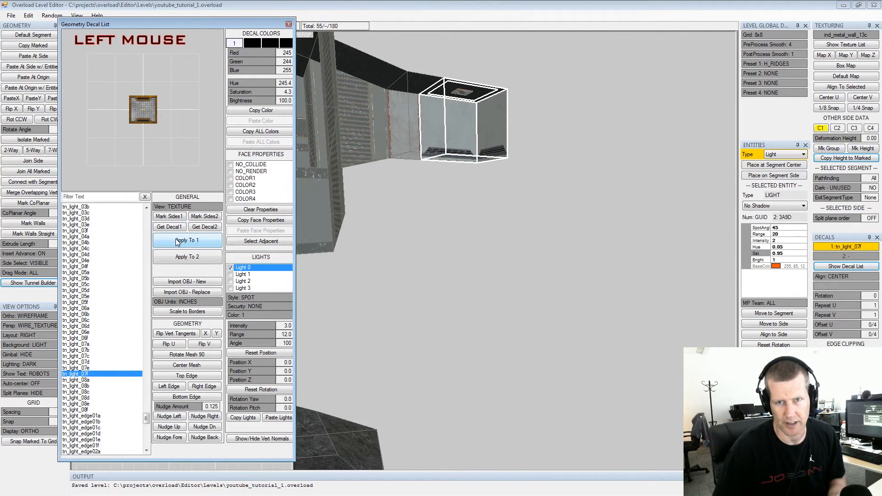
pyautogui.click(289, 23)
# Mark two sides in the metal room and copy the tn_light_07f decal from the corridor's end ceiling to them
pyautogui.moveTo(294, 52); pyautogui.dragTo(374, 123, button='middle')
pyautogui.keyDown('alt'); pyautogui.moveTo(374, 124); pyautogui.dragTo(407, 162); pyautogui.keyUp('alt')
pyautogui.keyDown('alt'); pyautogui.scroll(-3, 391, 153); pyautogui.keyUp('alt')
pyautogui.keyDown('alt'); pyautogui.moveTo(390, 154); pyautogui.dragTo(442, 151, button='middle'); pyautogui.keyUp('alt')
pyautogui.click(423, 214)
pyautogui.press('Tab')
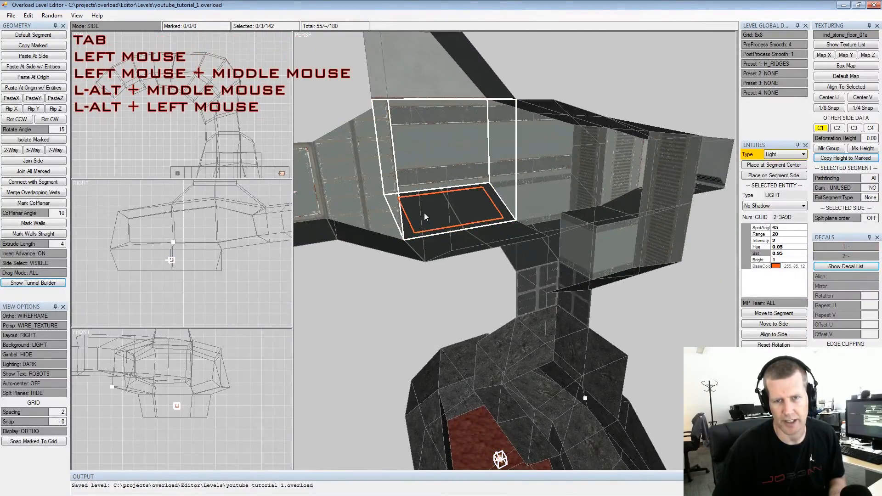
pyautogui.press('space')
pyautogui.keyDown('alt'); pyautogui.moveTo(424, 214); pyautogui.dragTo(531, 234); pyautogui.keyUp('alt')
pyautogui.click(601, 292)
pyautogui.press('space')
pyautogui.keyDown('alt'); pyautogui.moveTo(601, 293); pyautogui.dragTo(567, 165); pyautogui.keyUp('alt')
pyautogui.click(565, 70)
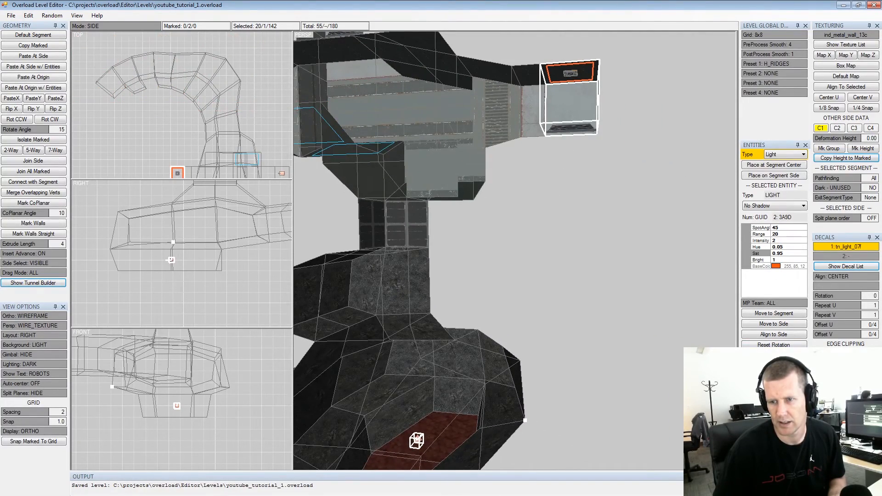
pyautogui.click(646, 301)
# Check the placed lights across the metal rooms and cave, and save the level
pyautogui.keyDown('alt'); pyautogui.moveTo(522, 215); pyautogui.dragTo(586, 228); pyautogui.keyUp('alt')
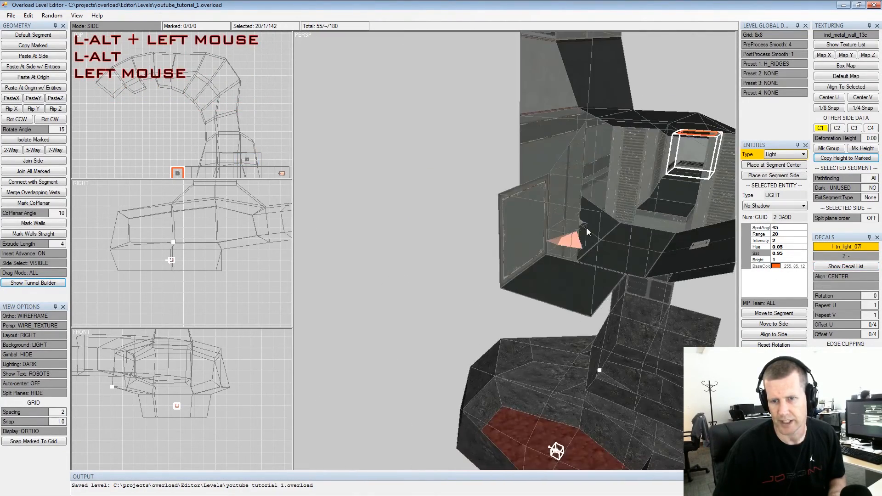
pyautogui.keyDown('alt'); pyautogui.moveTo(587, 228); pyautogui.dragTo(554, 219, button='middle'); pyautogui.keyUp('alt')
pyautogui.keyDown('alt'); pyautogui.scroll(-2, 553, 218); pyautogui.keyUp('alt')
pyautogui.keyDown('alt'); pyautogui.moveTo(553, 219); pyautogui.dragTo(565, 244); pyautogui.keyUp('alt')
pyautogui.keyDown('alt'); pyautogui.moveTo(564, 244); pyautogui.dragTo(550, 232, button='middle'); pyautogui.keyUp('alt')
pyautogui.keyDown('alt'); pyautogui.scroll(-1, 550, 233); pyautogui.keyUp('alt')
pyautogui.keyDown('alt'); pyautogui.moveTo(550, 233); pyautogui.dragTo(532, 240); pyautogui.keyUp('alt')
pyautogui.keyDown('ctrl'); pyautogui.click(531, 241); pyautogui.keyUp('ctrl')
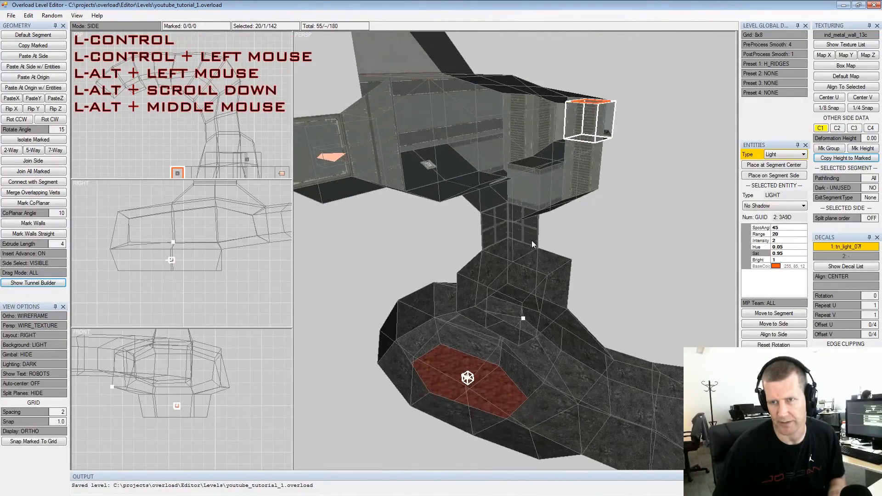
pyautogui.hotkey('ctrl', 's')
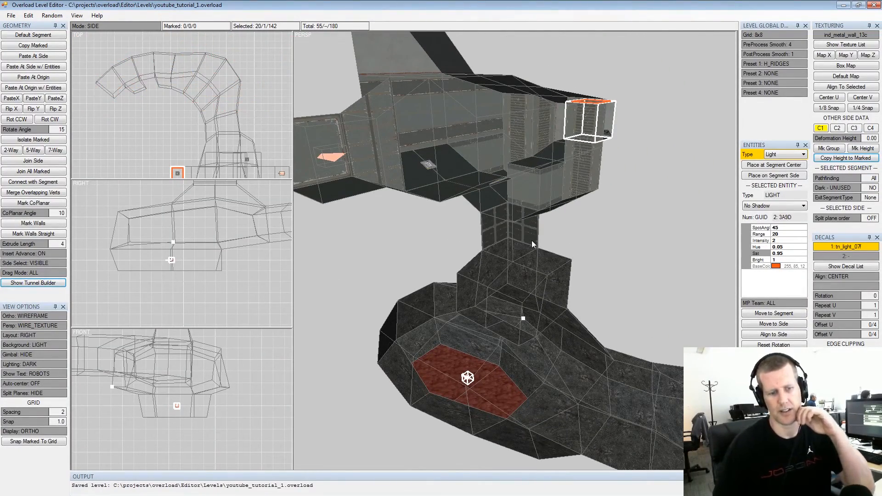
# Export the level for single player as youtube_tutorial_1.sp, replacing the existing file
pyautogui.click(11, 15)
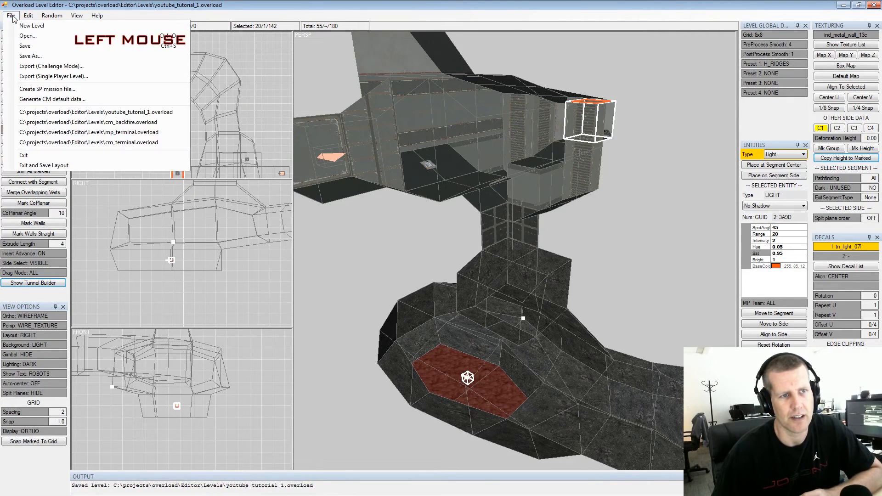
pyautogui.click(40, 77)
pyautogui.click(165, 102)
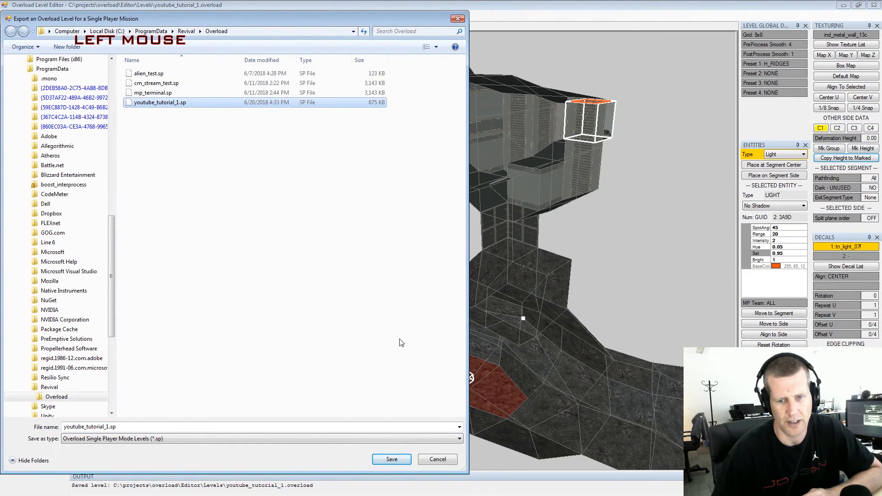
pyautogui.click(391, 460)
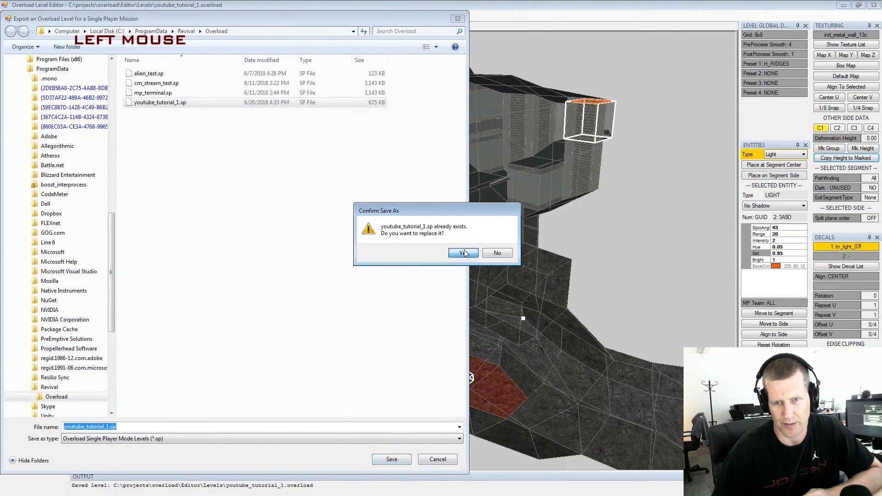
pyautogui.click(463, 253)
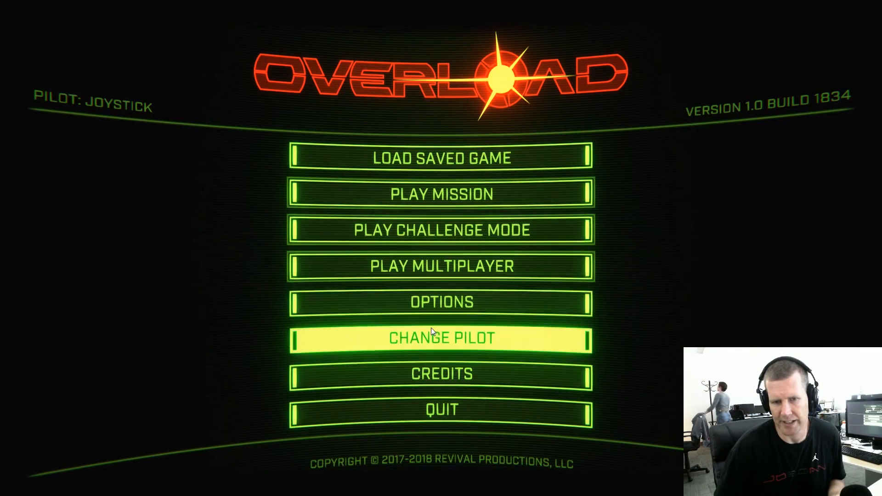
# In the Overload game, change the pilot to KB_MOUSE and open the mission selection
pyautogui.click(432, 334)
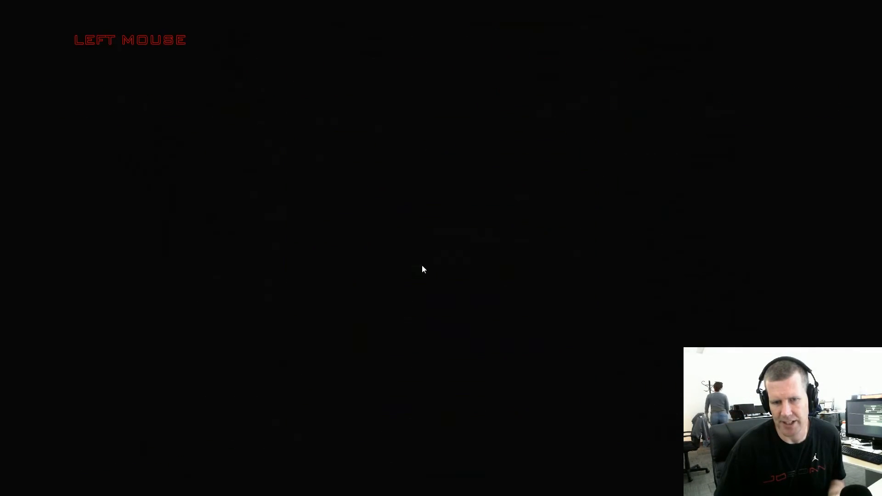
pyautogui.click(391, 186)
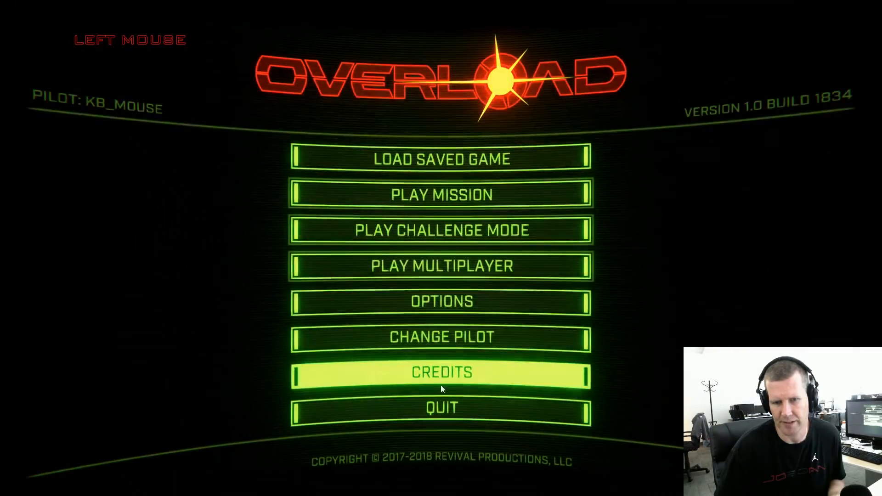
pyautogui.click(432, 203)
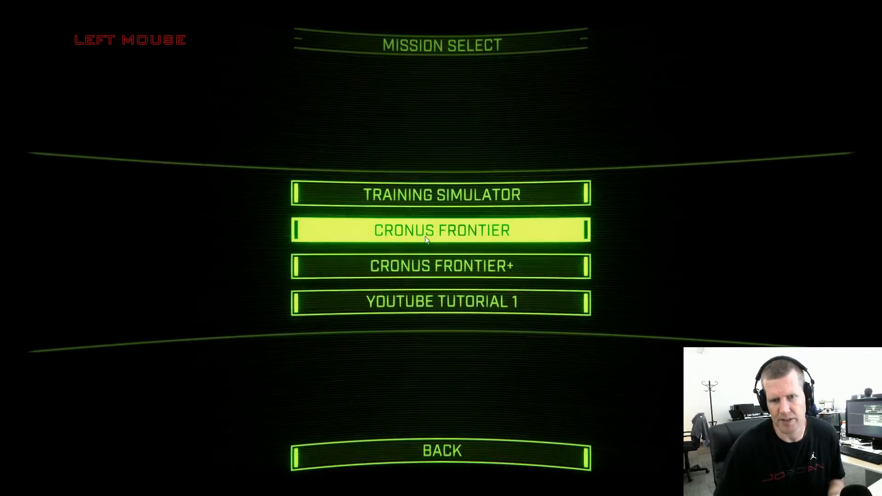
# Start the YOUTUBE TUTORIAL 1 mission on Trainee difficulty and fly through the metal rooms into the lava cave
pyautogui.click(444, 302)
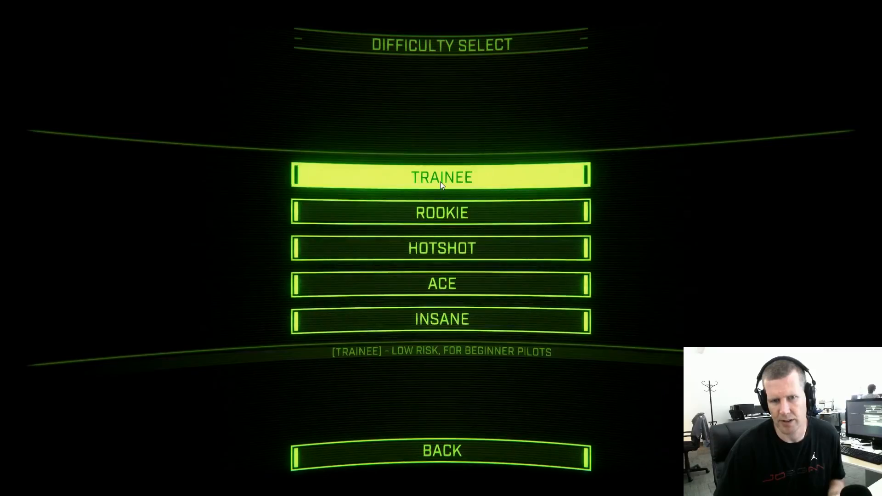
pyautogui.click(440, 182)
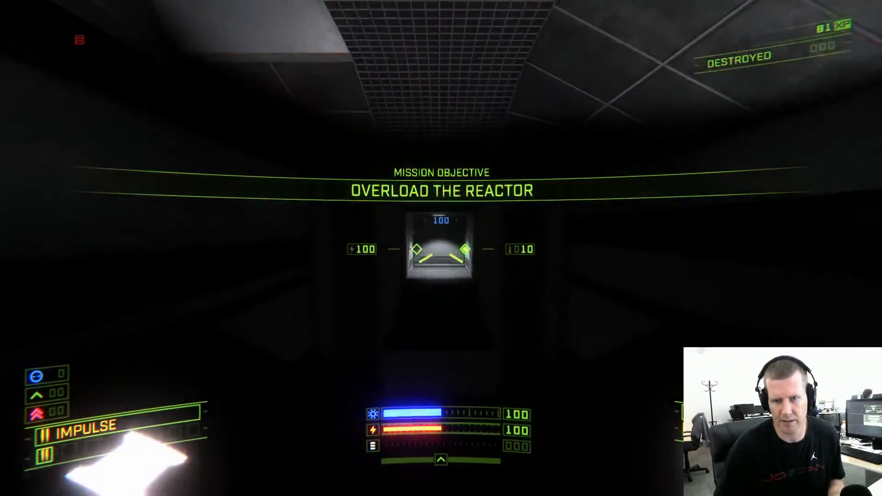
pyautogui.press('w')
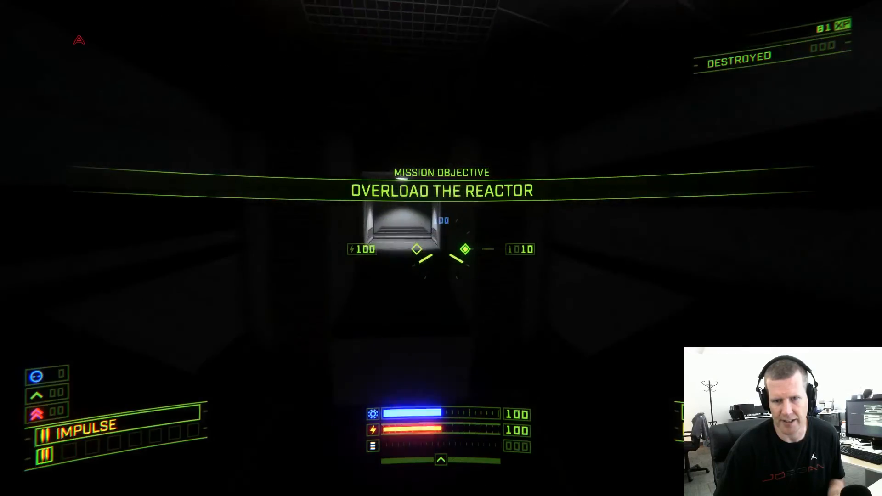
pyautogui.press('a')
pyautogui.press('w')
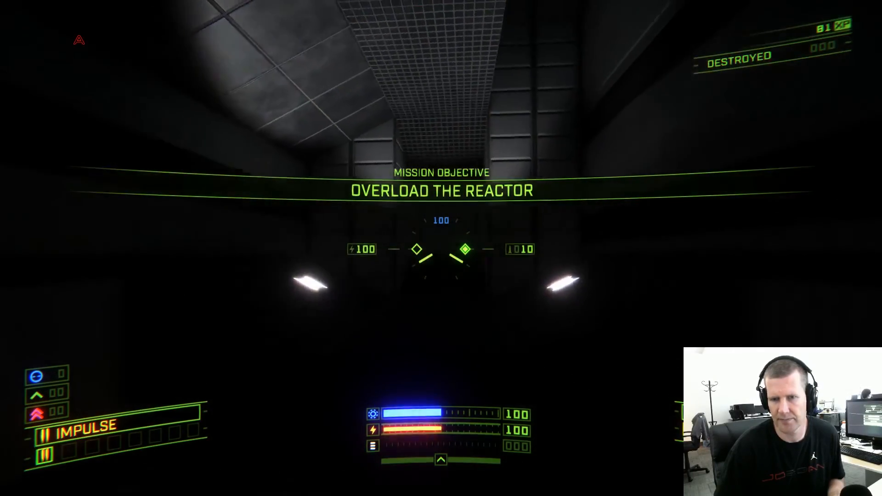
pyautogui.press('w')
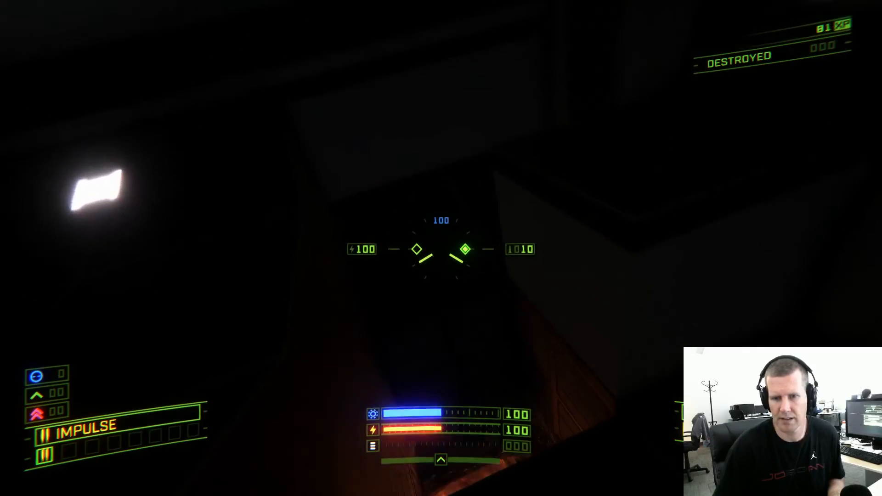
pyautogui.press('w')
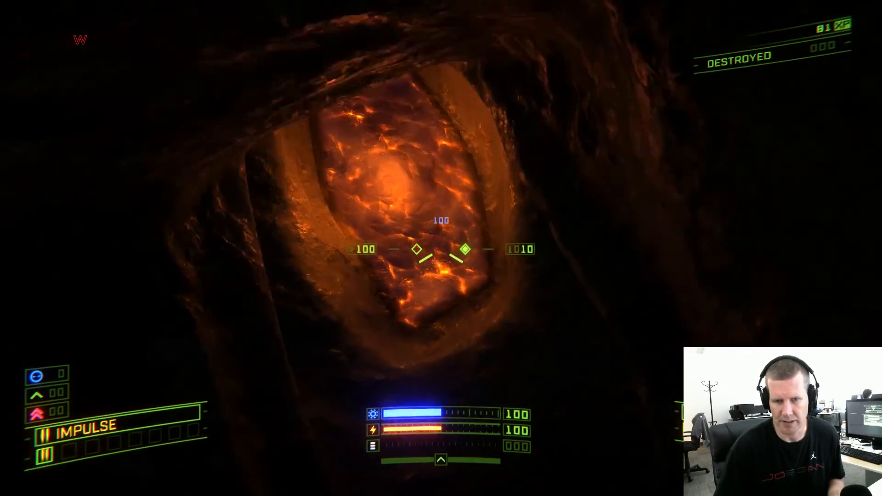
# Fly along the lava trench and examine the orange glow on the surrounding cave walls
pyautogui.press('a')
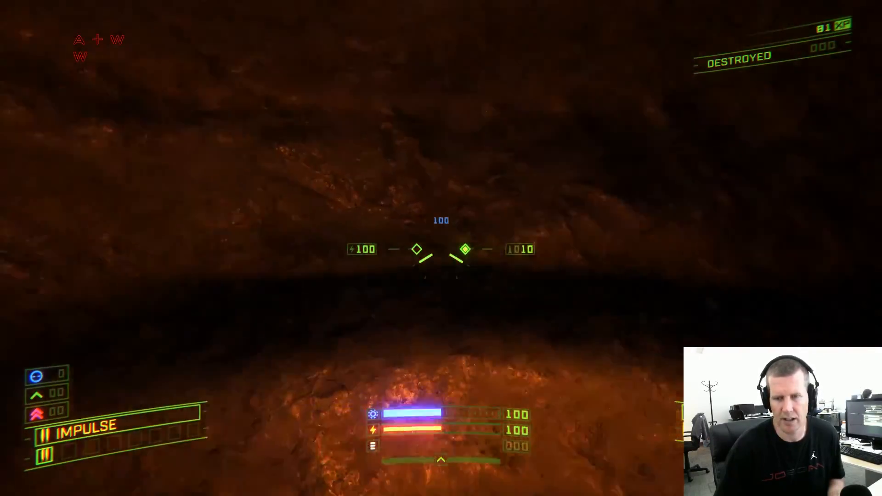
pyautogui.press('a')
pyautogui.press('w')
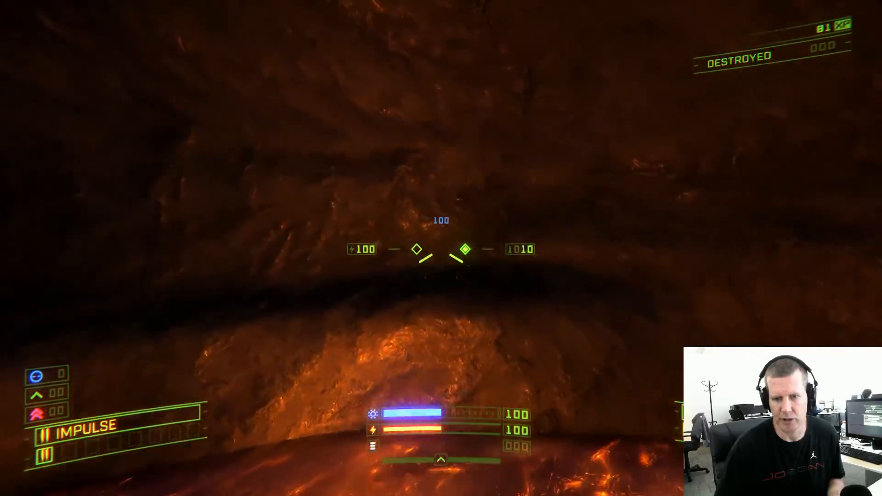
pyautogui.press('a')
pyautogui.press('w')
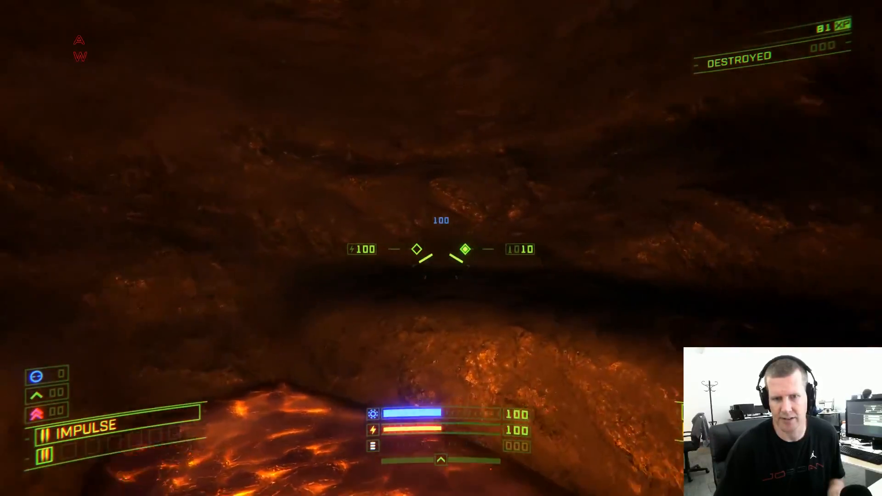
pyautogui.press('d')
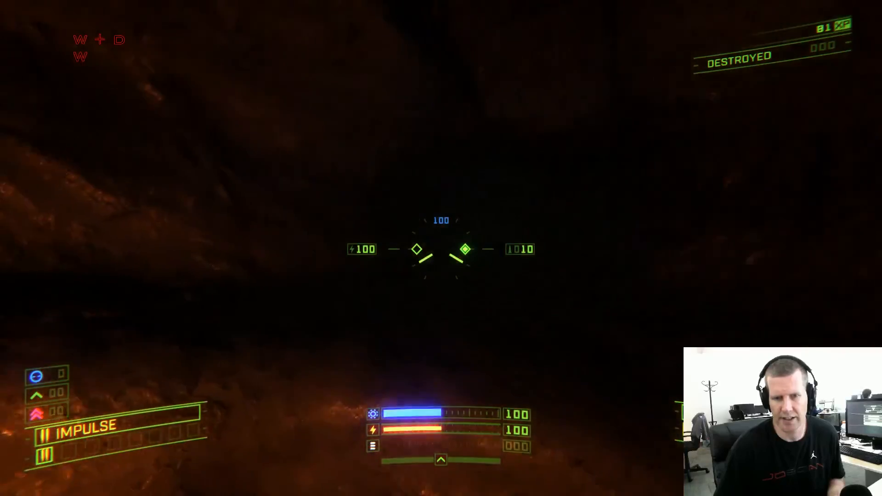
pyautogui.press('d')
pyautogui.press('s')
pyautogui.press('w')
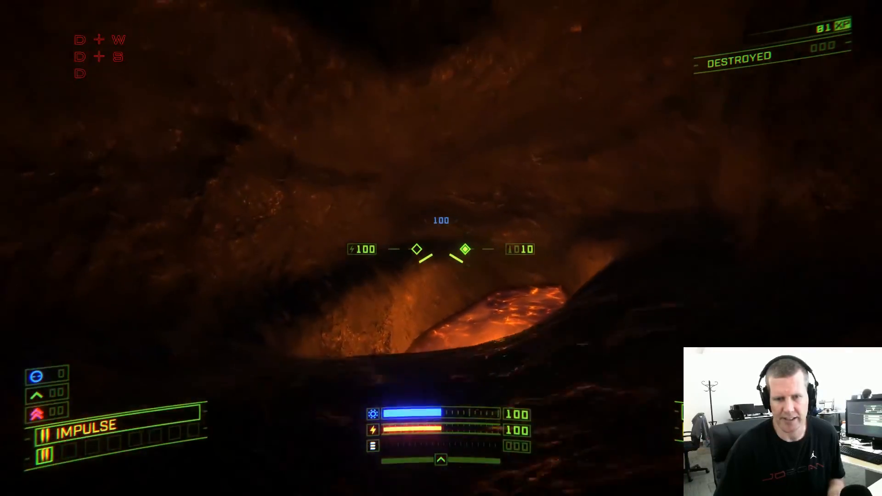
# Fly over the lava trench again and check how far its light reaches into the adjoining dark tunnel
pyautogui.press('w')
pyautogui.press('a')
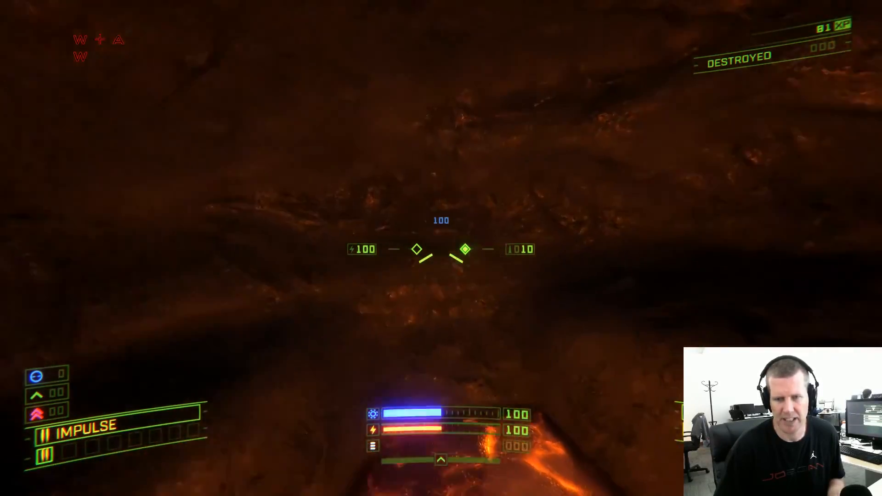
pyautogui.press('a')
pyautogui.press('w')
pyautogui.press('a')
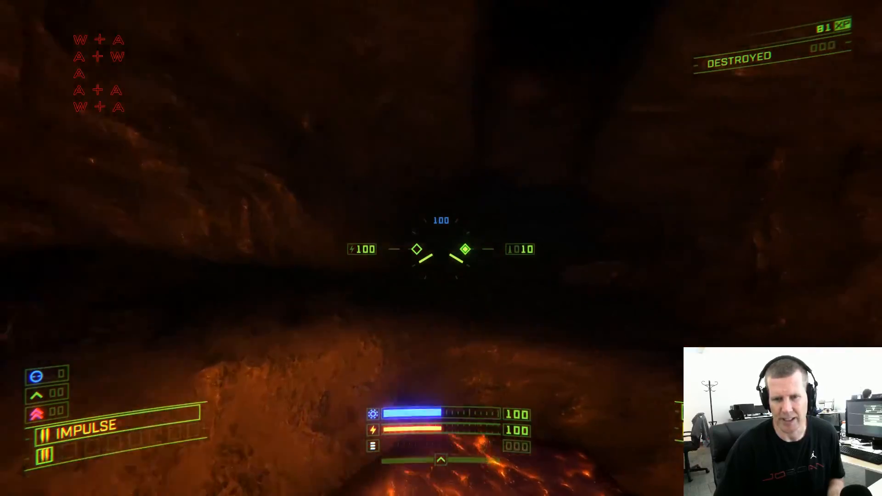
pyautogui.press('w')
pyautogui.press('d')
pyautogui.press('w')
pyautogui.press('d')
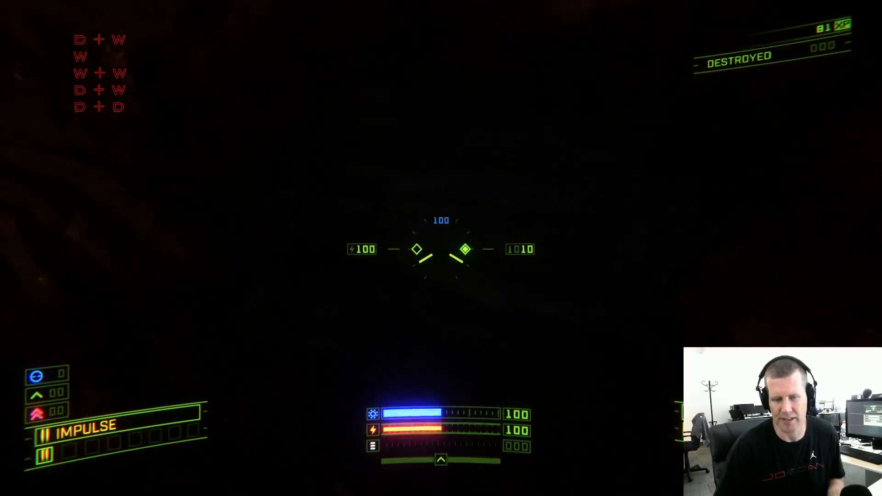
pyautogui.press('a')
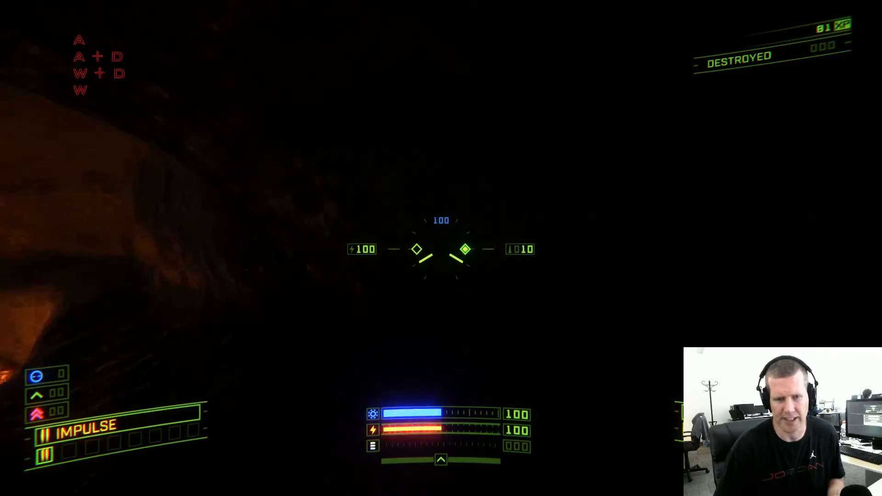
pyautogui.press('w')
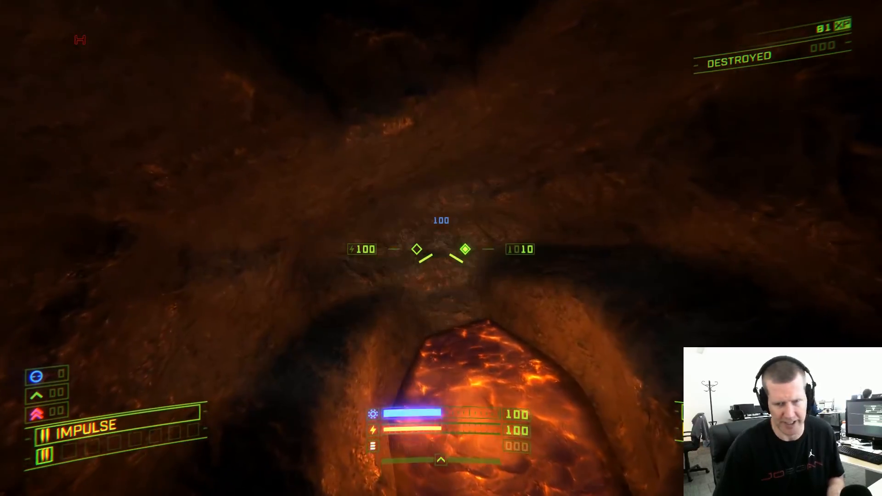
# Turn on the ship's headlight and inspect the deformed rock walls inside the dark tunnel
pyautogui.press('w')
pyautogui.press('a')
pyautogui.press('h')
pyautogui.press('d')
pyautogui.press('w')
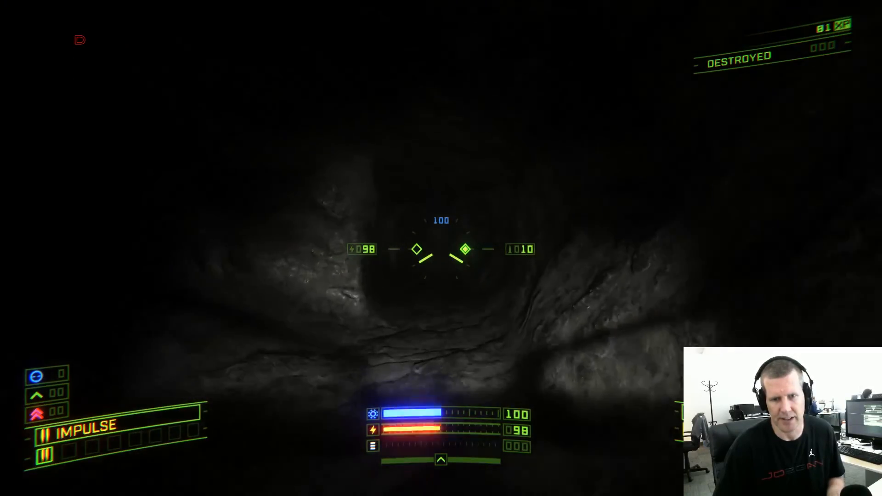
pyautogui.press('d')
pyautogui.hotkey('d', 'w')
pyautogui.press('d')
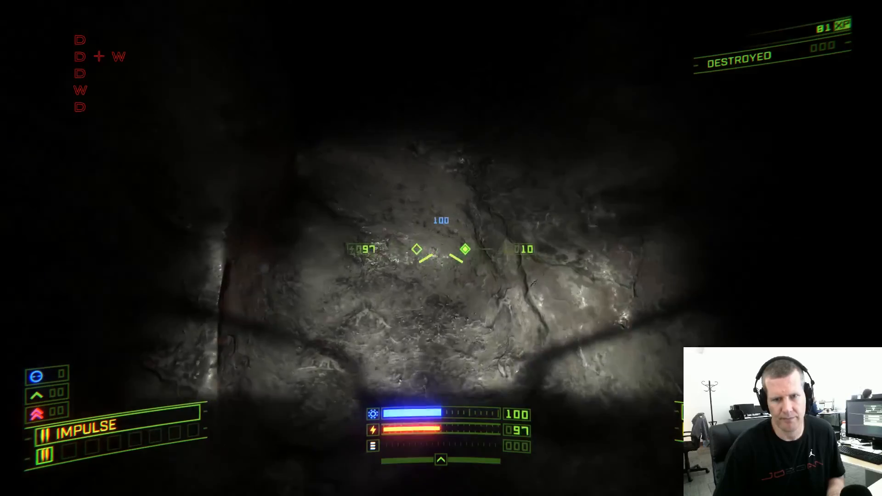
pyautogui.press('w')
pyautogui.press('s')
pyautogui.press('d')
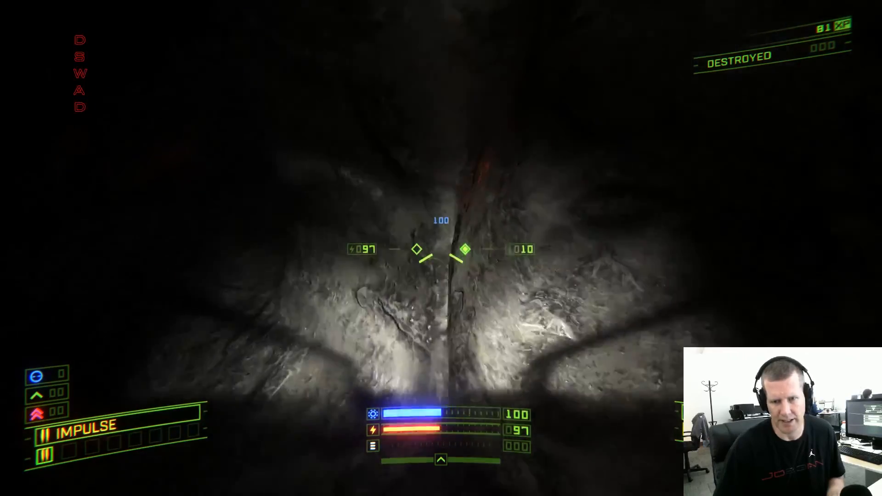
pyautogui.press('w')
pyautogui.press('a')
pyautogui.press('d')
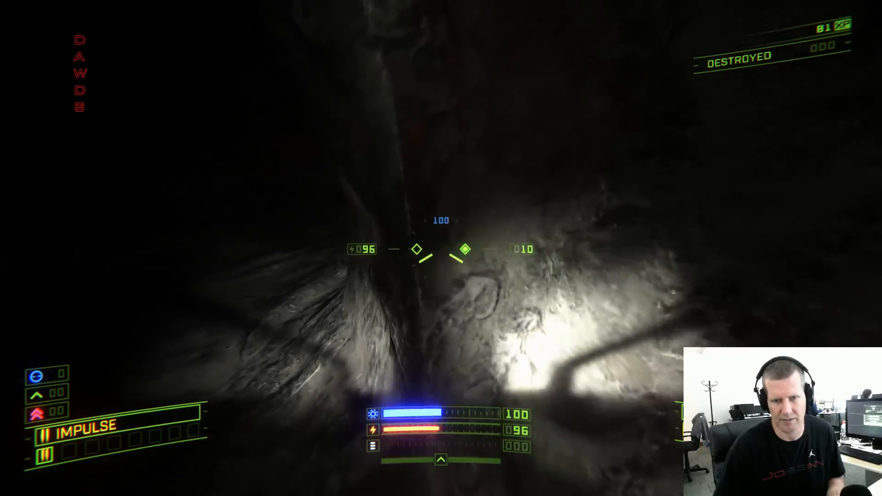
pyautogui.press('s')
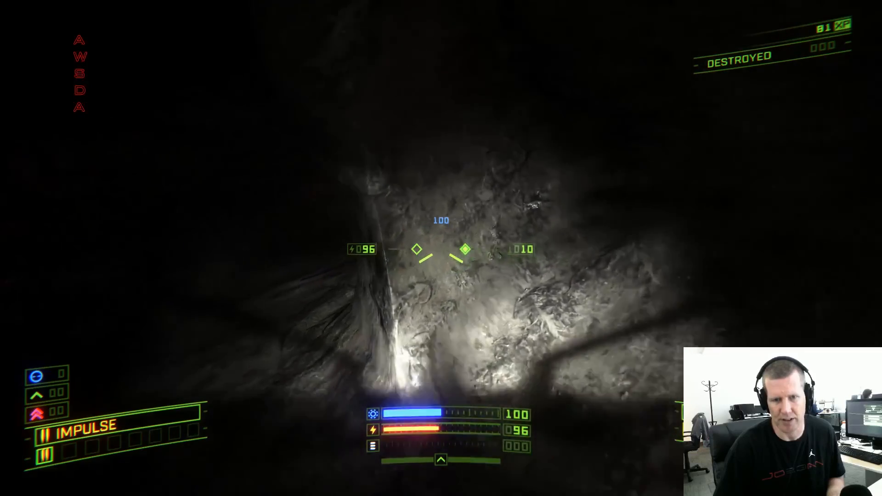
pyautogui.press('a')
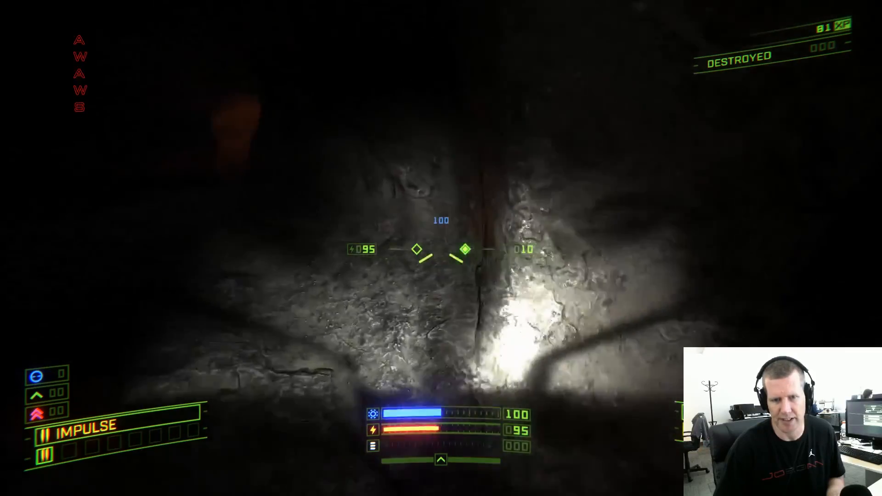
pyautogui.press('a')
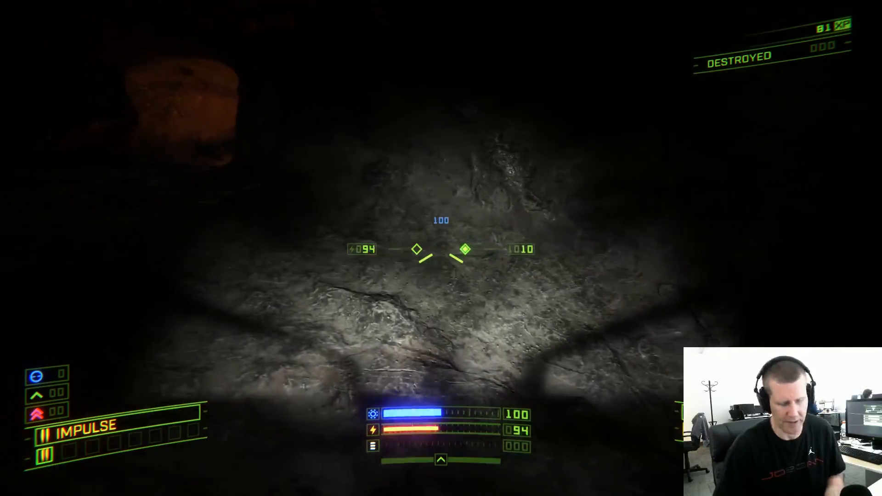
# Toggle the headlight to compare the tunnel's lighting, and fly unlit toward the lava trench opening
pyautogui.press('h')
pyautogui.press('w')
pyautogui.press('h')
pyautogui.press('h')
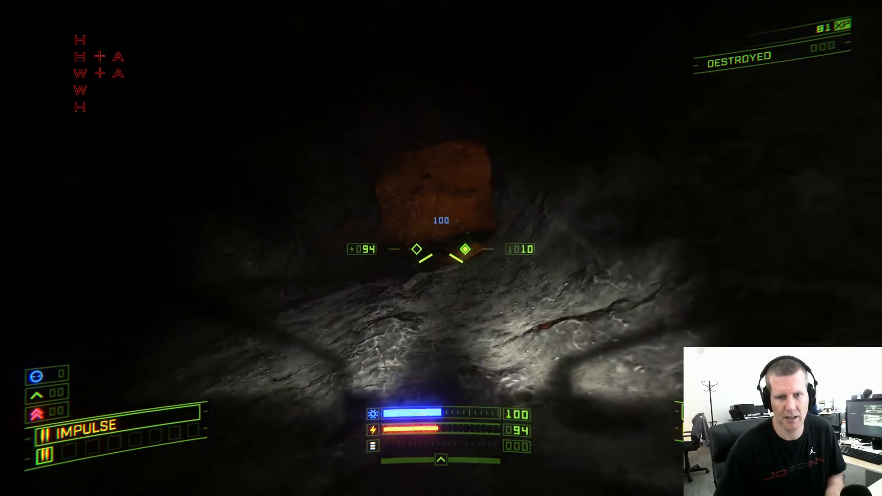
pyautogui.press('h')
pyautogui.press('w')
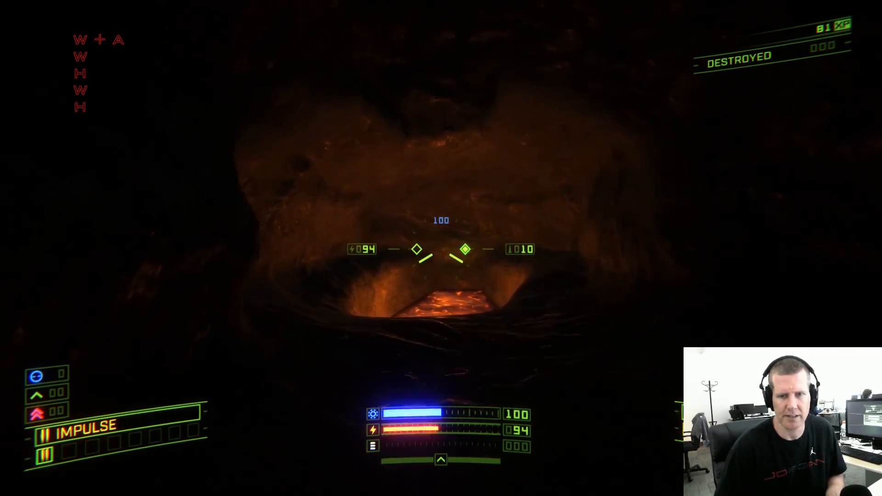
pyautogui.press('d')
pyautogui.press('w')
pyautogui.press('d')
pyautogui.press('w')
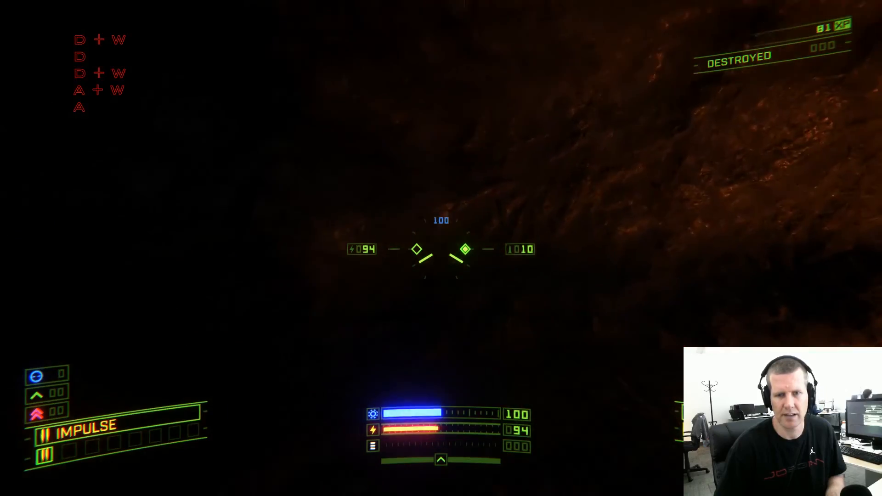
# Turn the headlight back on and examine the rock walls where the dark tunnels meet the lava trench
pyautogui.press('d')
pyautogui.press('s')
pyautogui.press('h')
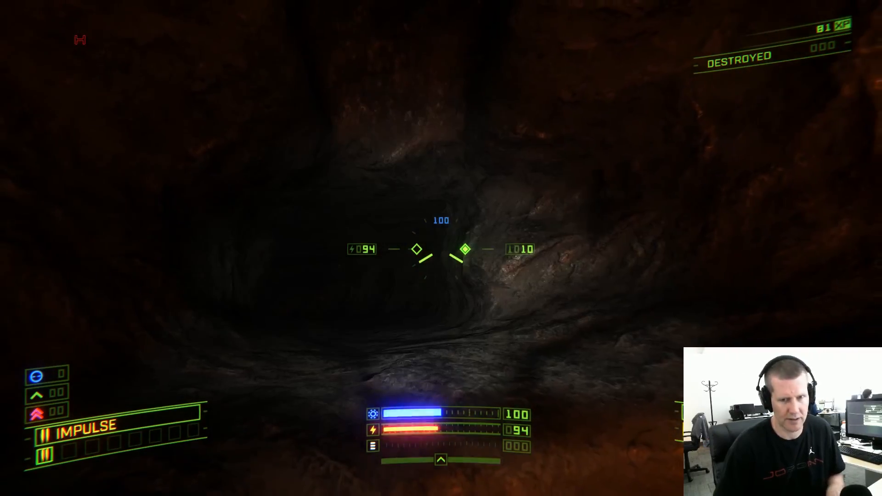
pyautogui.press('w')
pyautogui.hotkey('w', 'a')
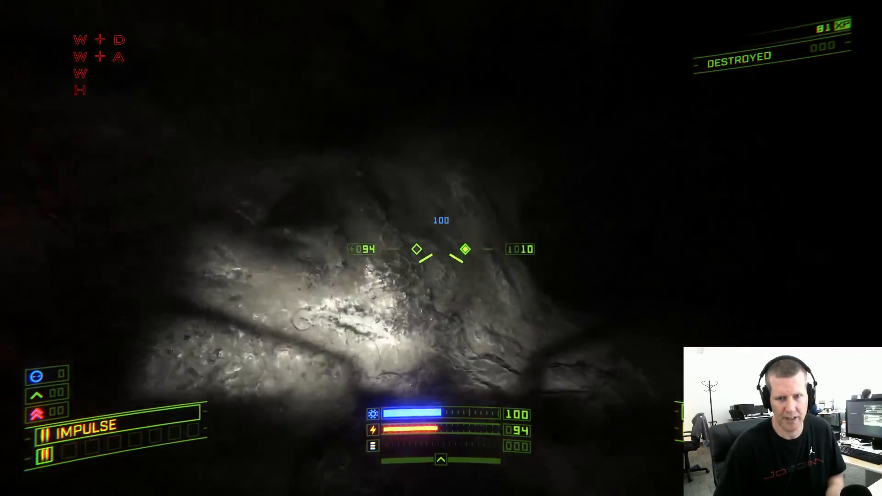
pyautogui.press('w')
pyautogui.hotkey('w', 'a')
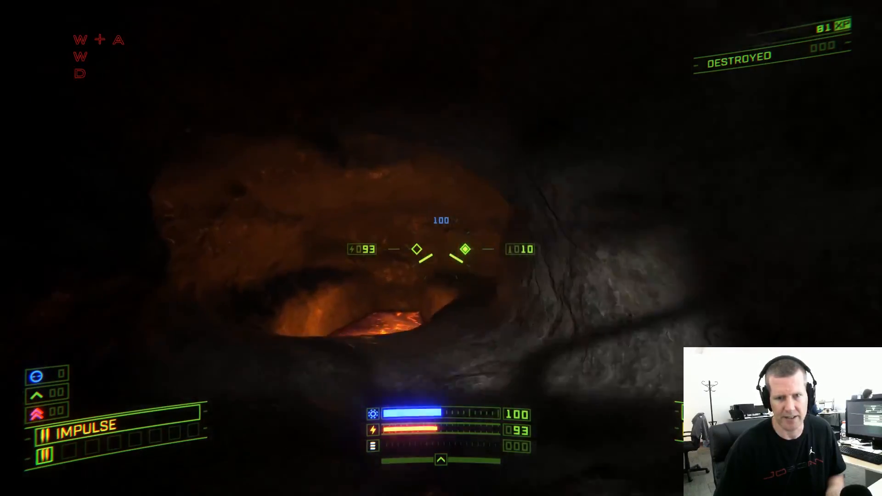
pyautogui.press('w')
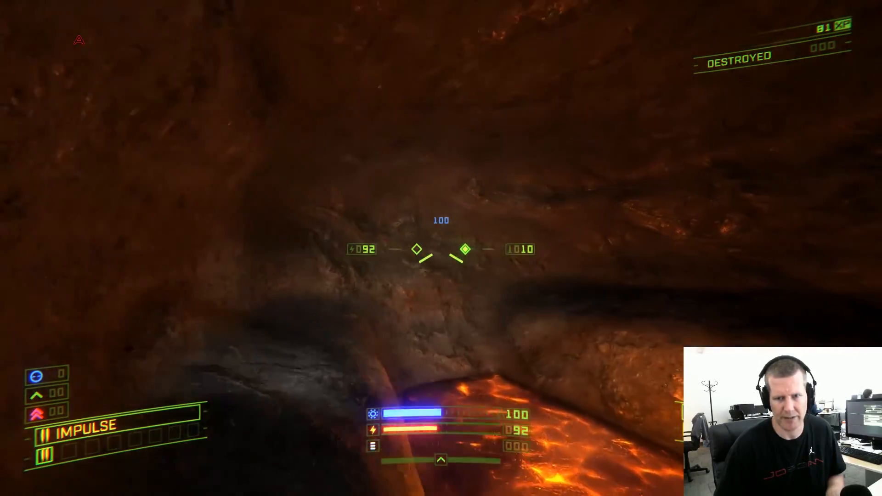
pyautogui.press('w')
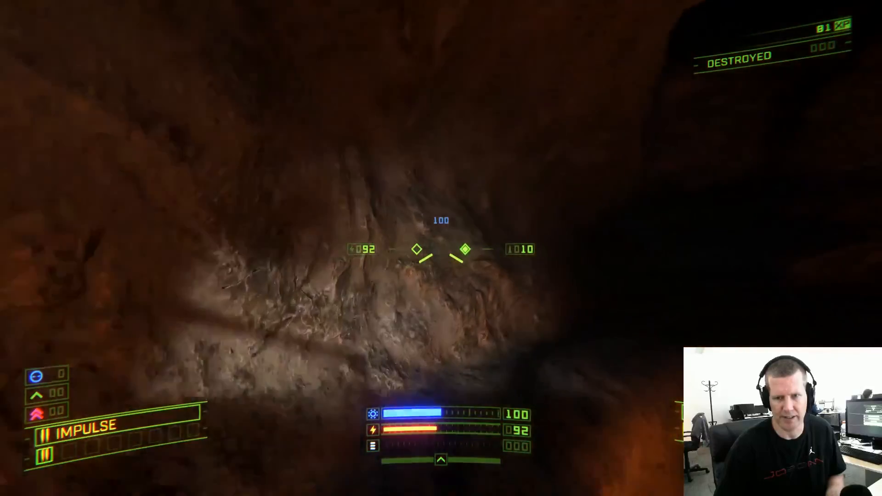
pyautogui.hotkey('w', 'd')
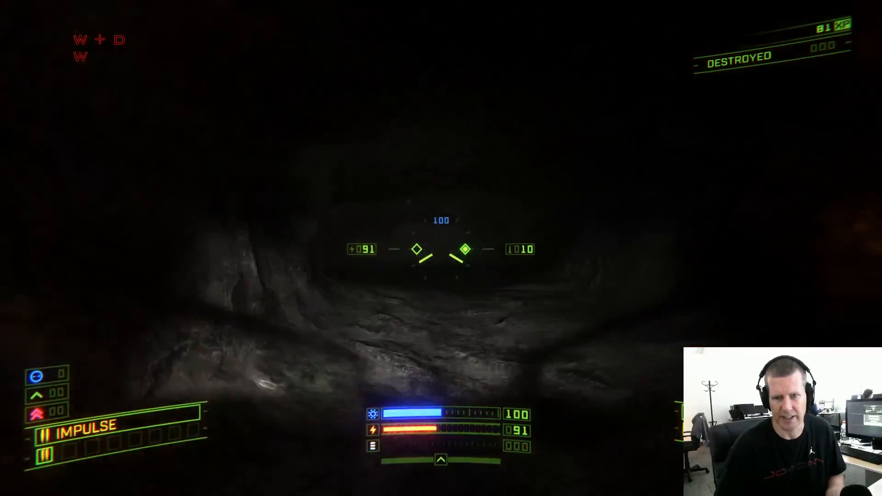
pyautogui.press('a')
pyautogui.press('s')
pyautogui.press('d')
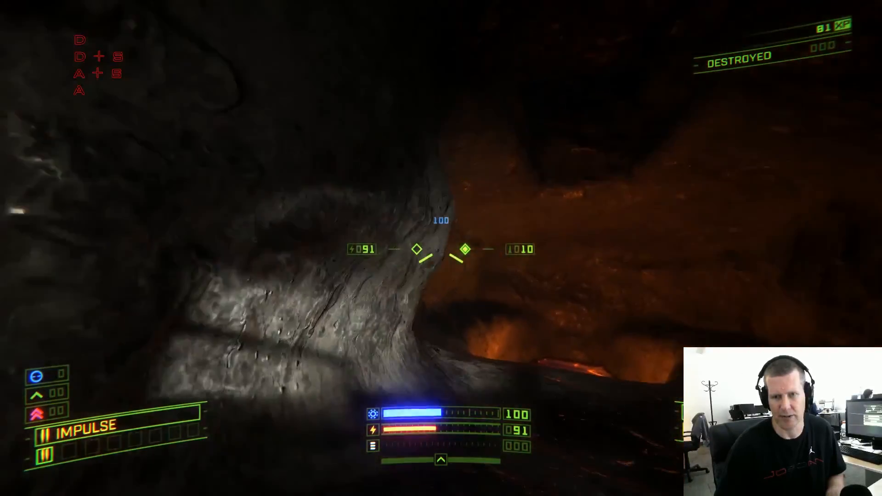
# Fly across the lava trench into a dark tunnel and inspect its rock walls by headlight
pyautogui.press('w')
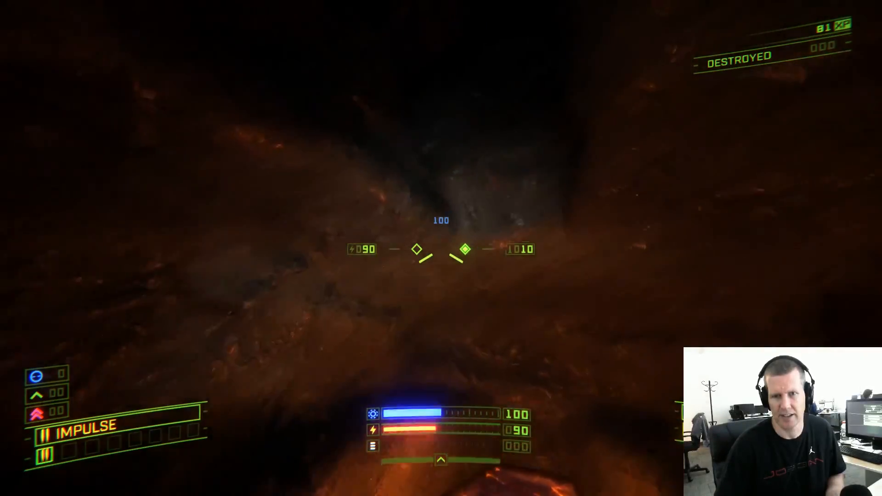
pyautogui.press('w')
pyautogui.hotkey('w', 'a')
pyautogui.hotkey('q', 'a')
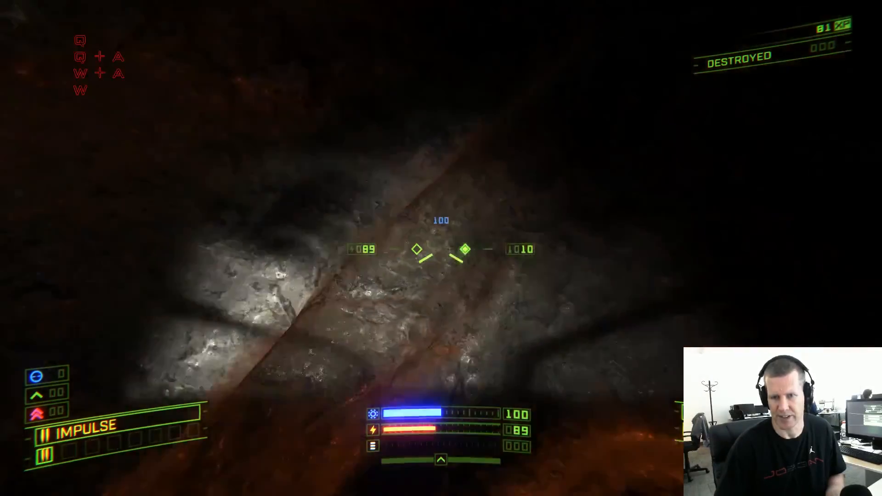
pyautogui.press('w')
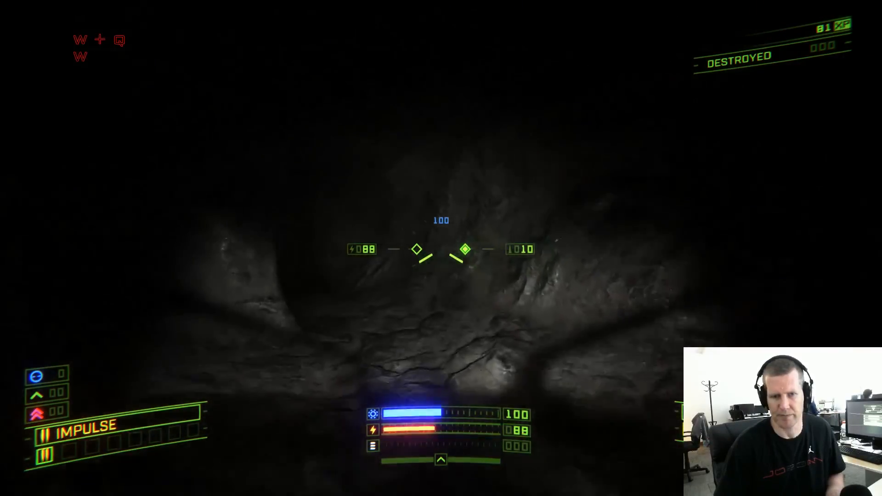
pyautogui.press('d')
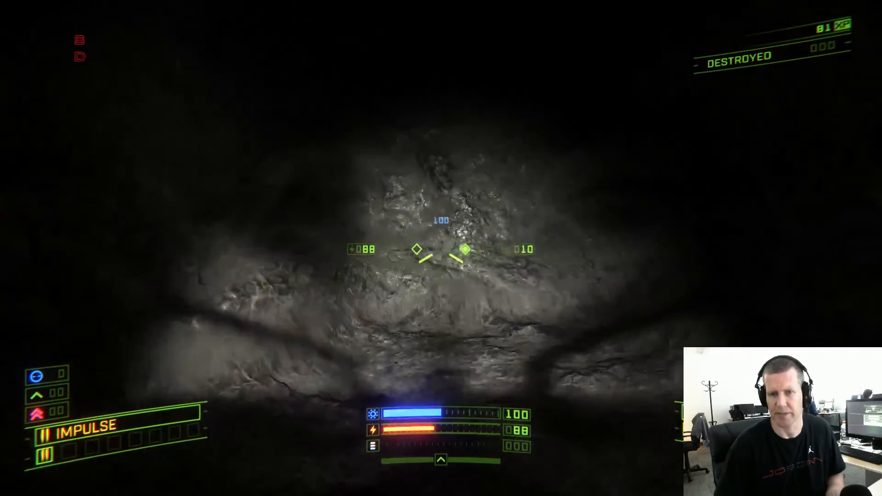